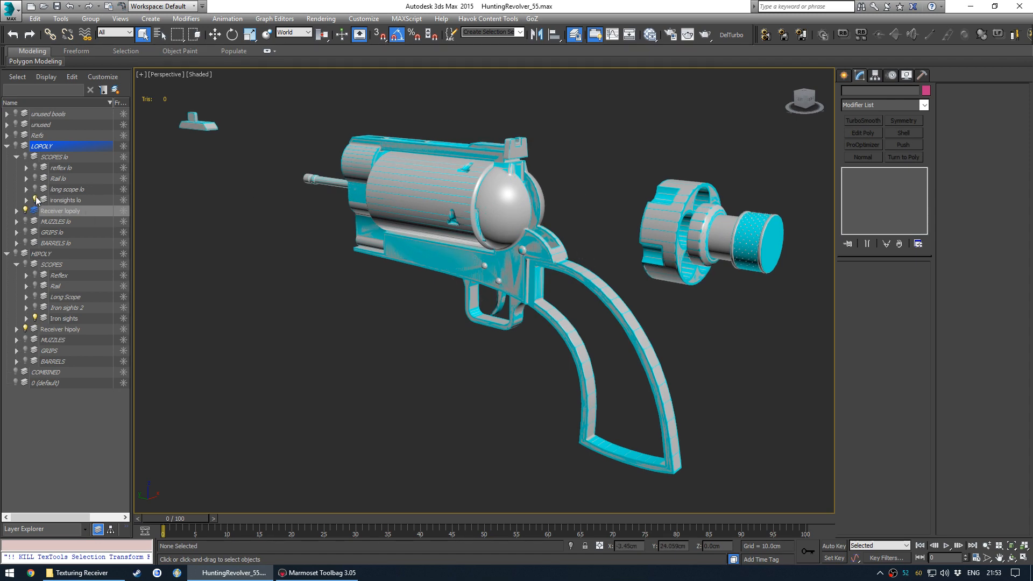
# Export all visible low-poly and high-poly receiver and iron sights meshes as HR Receiver baking.FBX into the Texturing Receiver folder.
pyautogui.click(35, 317)
pyautogui.hotkey('ctrl', 'a')
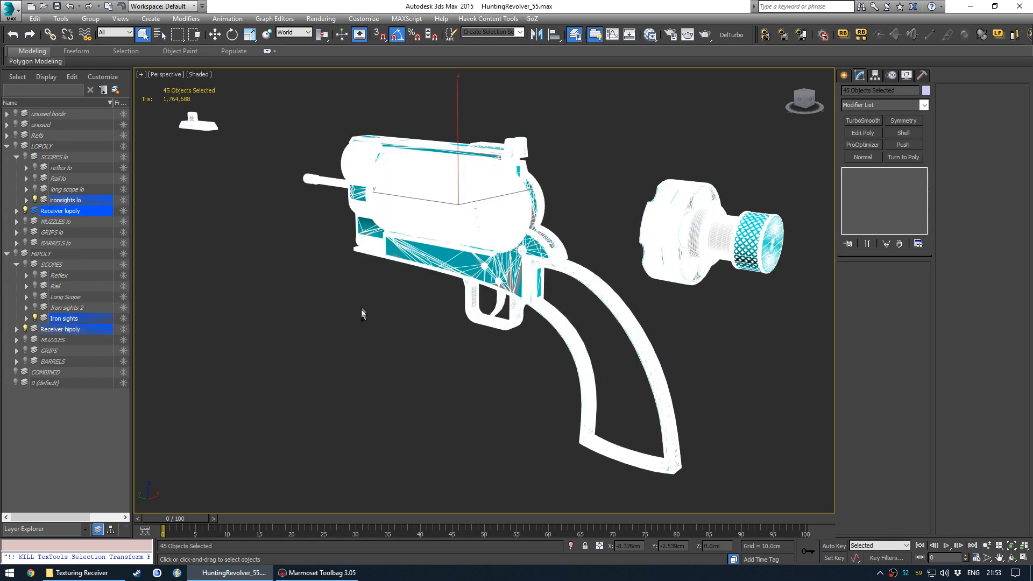
pyautogui.hotkey('ctrl', 'e')
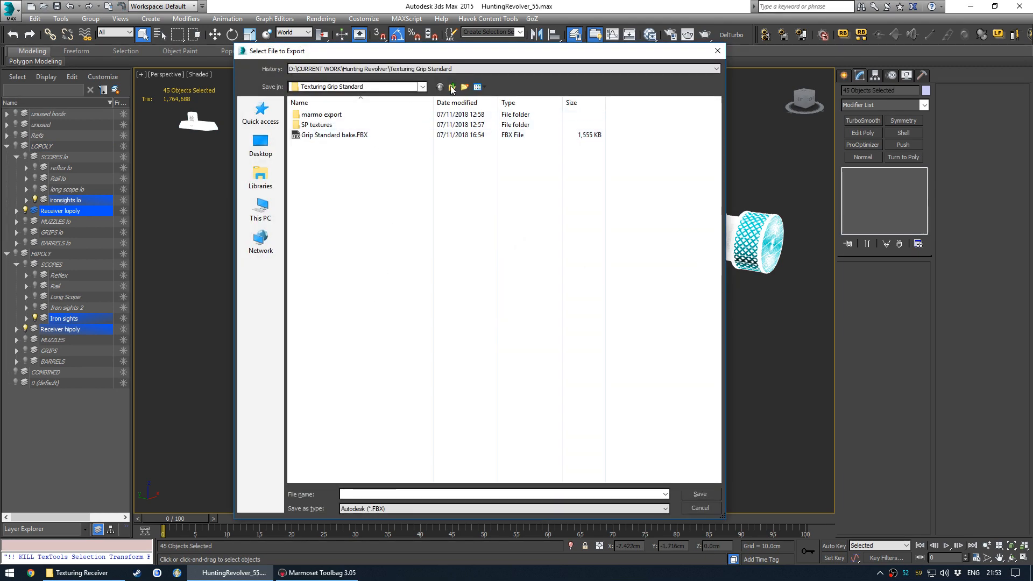
pyautogui.doubleClick(334, 227)
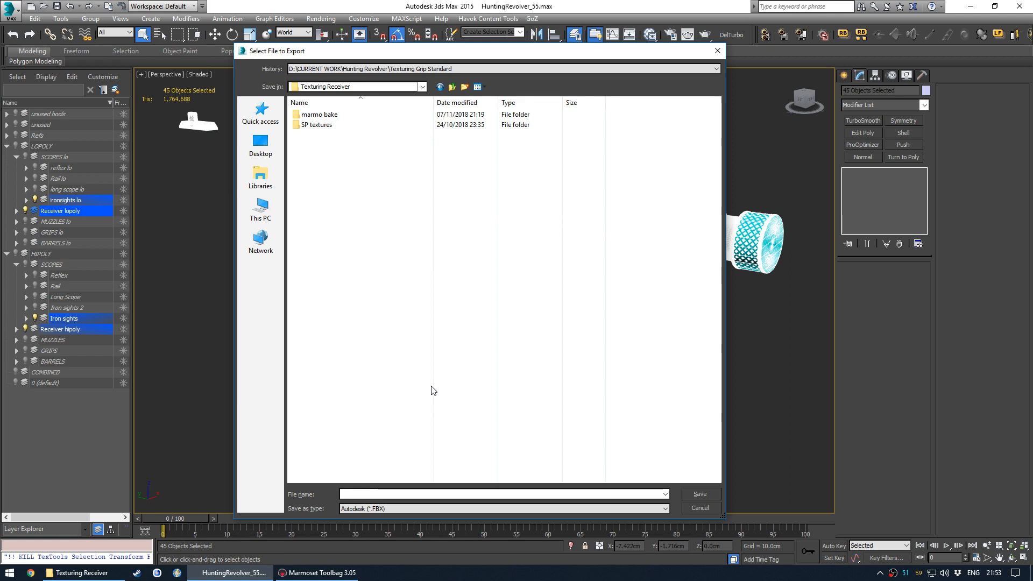
pyautogui.write('HR Receiver bake')
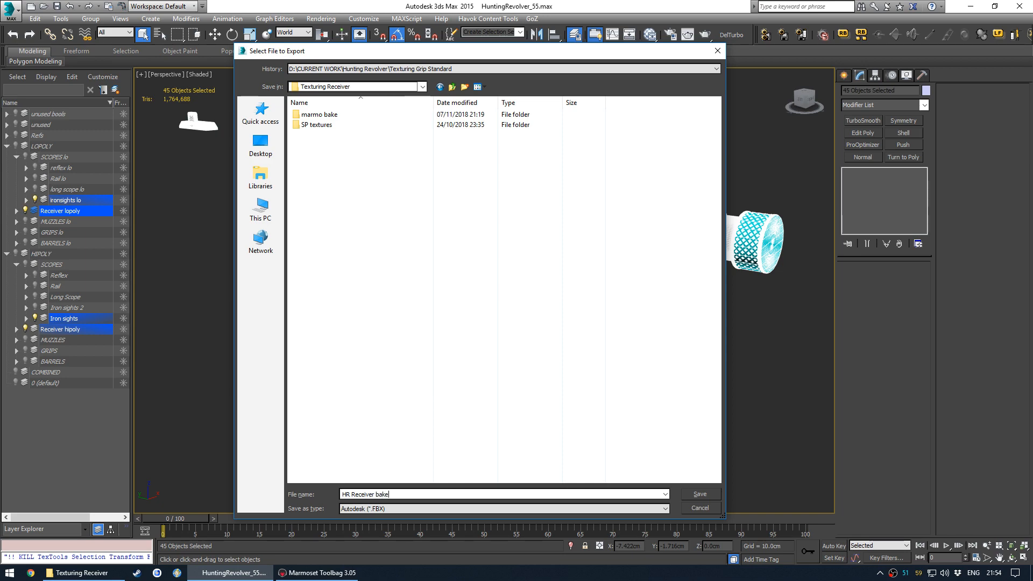
pyautogui.press('BackSpace')
pyautogui.press('Return')
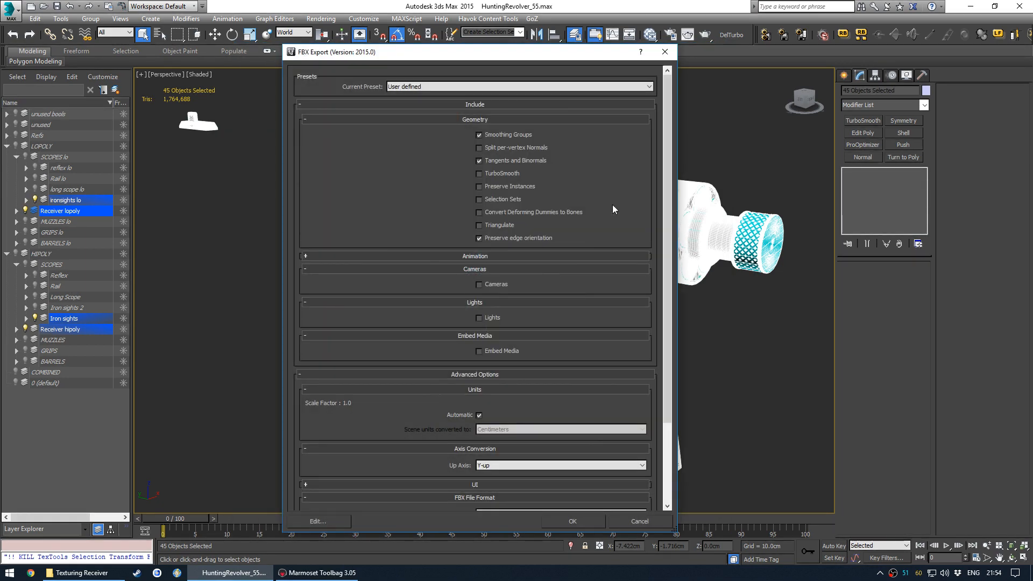
pyautogui.press('Return')
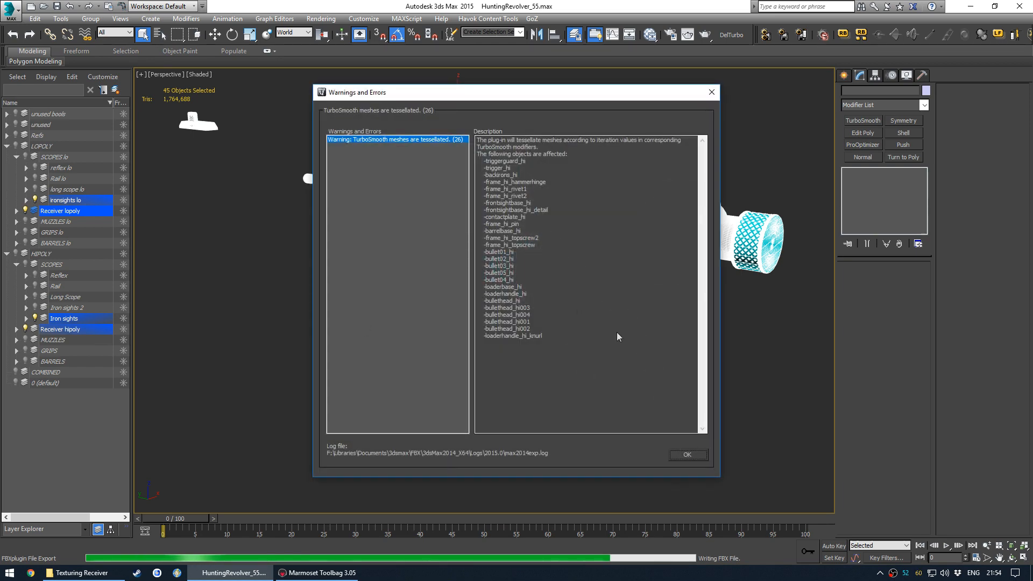
pyautogui.click(682, 456)
pyautogui.click(395, 359)
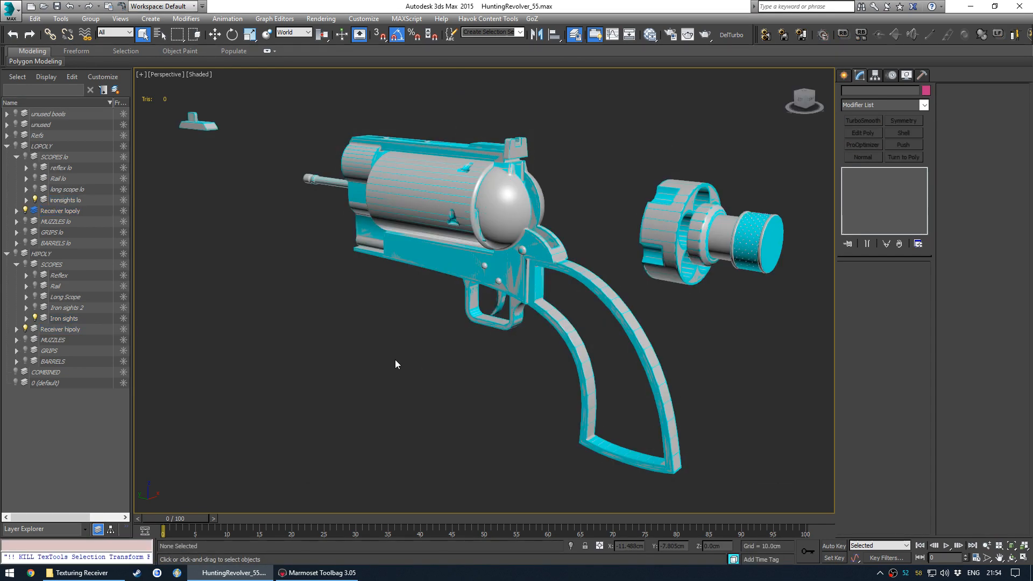
# Switch to Marmoset Toolbag, create a baker, and load HR Receiver baking.FBX from the Texturing Receiver folder with its Quick Loader.
pyautogui.click(298, 573)
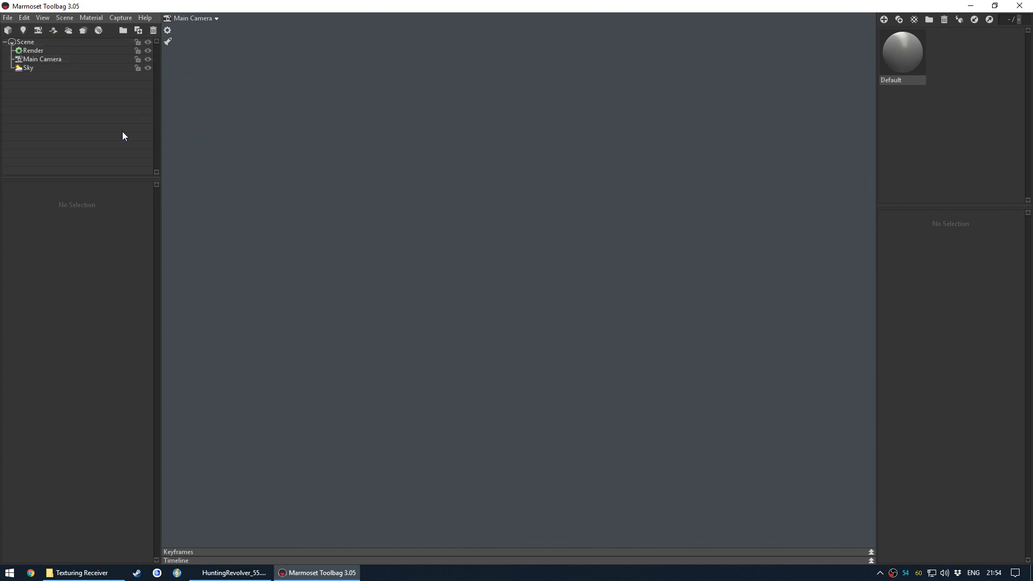
pyautogui.click(82, 31)
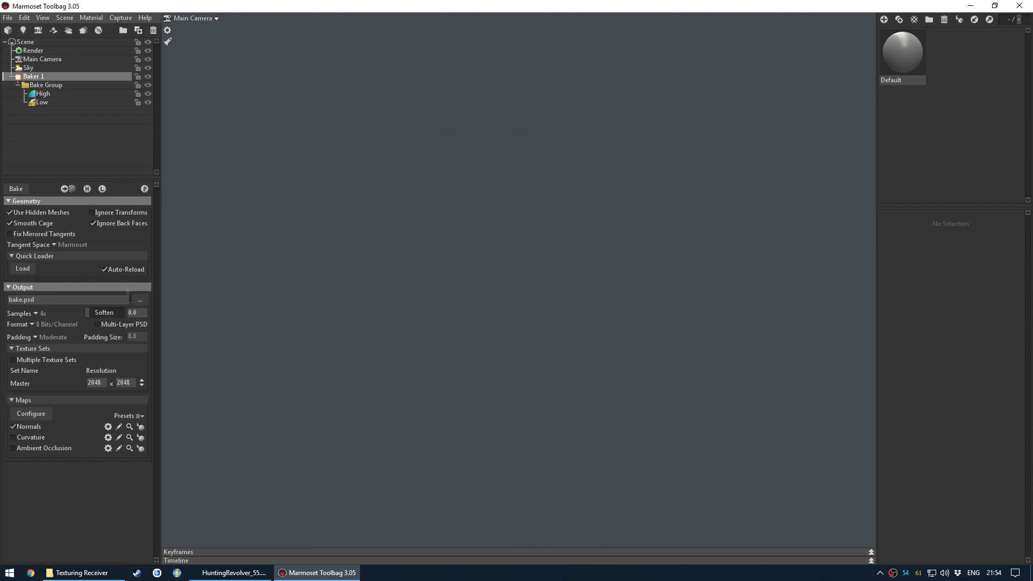
pyautogui.click(22, 269)
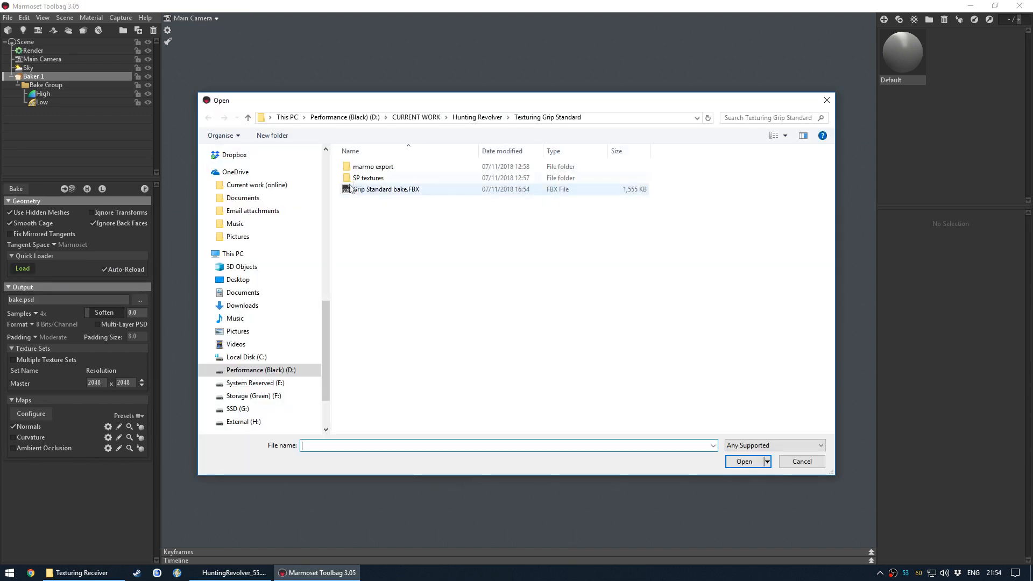
pyautogui.click(489, 126)
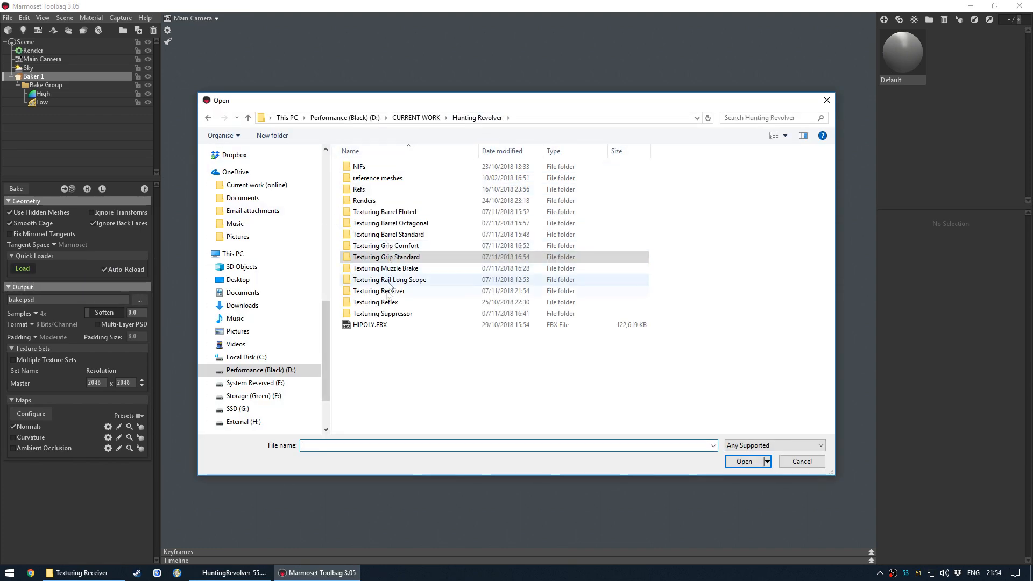
pyautogui.doubleClick(377, 391)
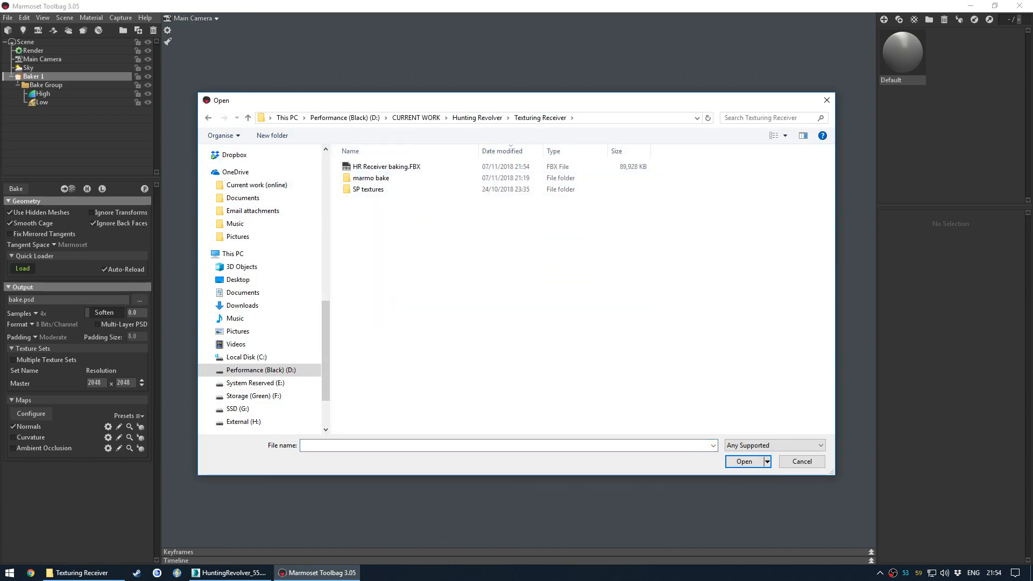
pyautogui.doubleClick(372, 167)
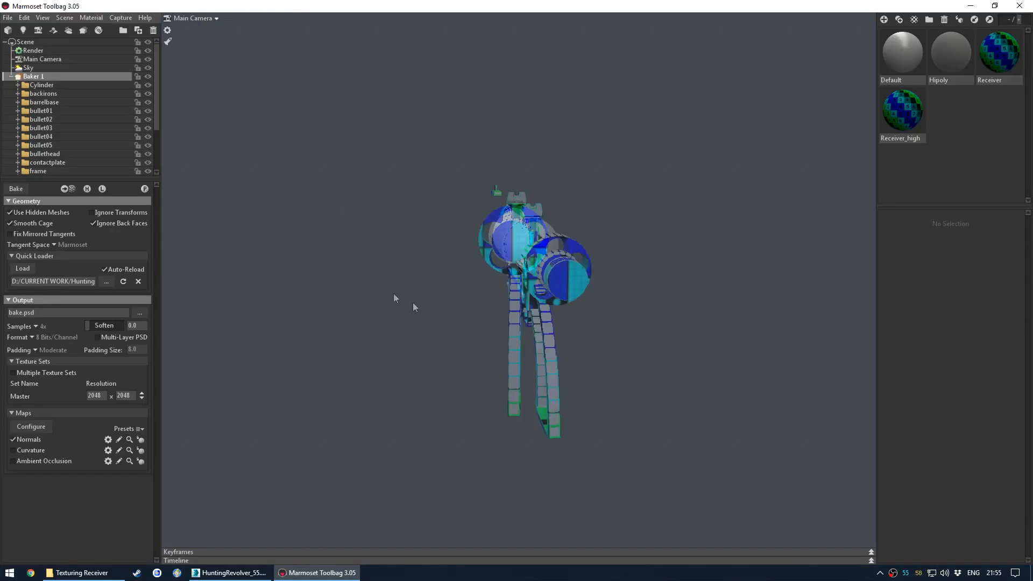
# Change the scene's sky lighting to the Cathedral03 preset.
pyautogui.scroll(3, 559, 325)
pyautogui.moveTo(567, 323); pyautogui.dragTo(533, 317, button='middle')
pyautogui.moveTo(532, 318); pyautogui.dragTo(464, 305)
pyautogui.scroll(2, 464, 305)
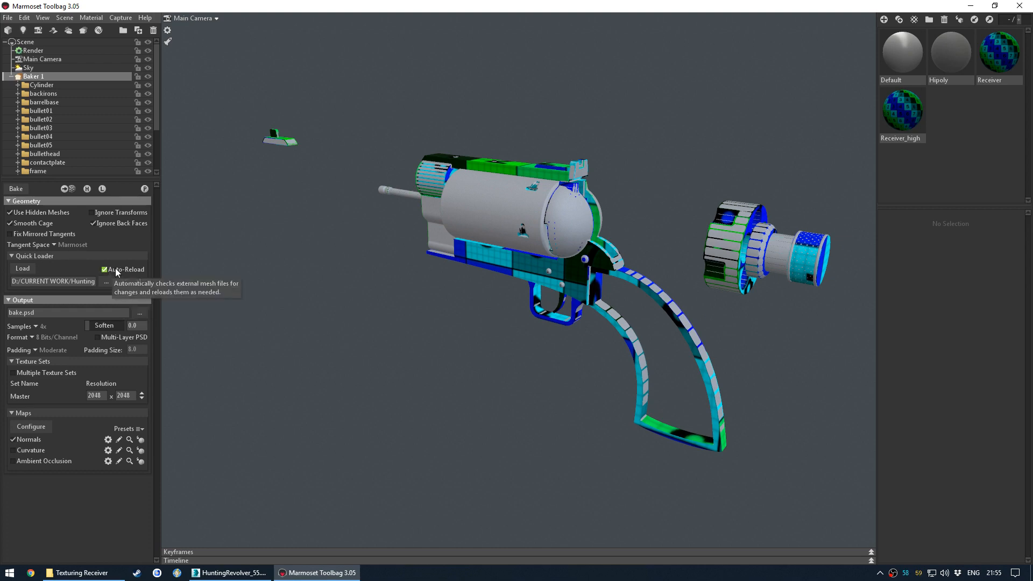
pyautogui.moveTo(446, 293); pyautogui.dragTo(352, 313)
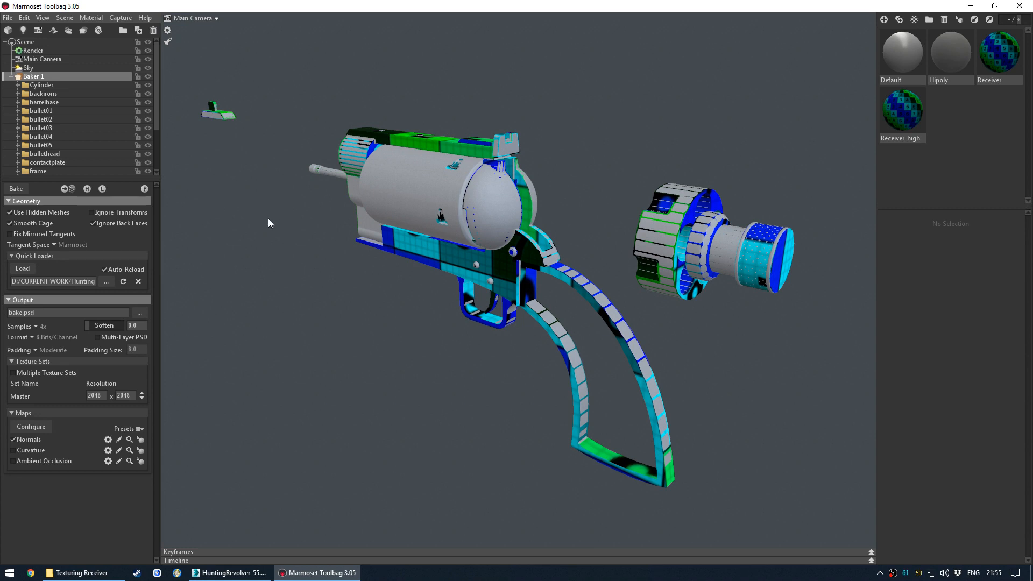
pyautogui.click(319, 286)
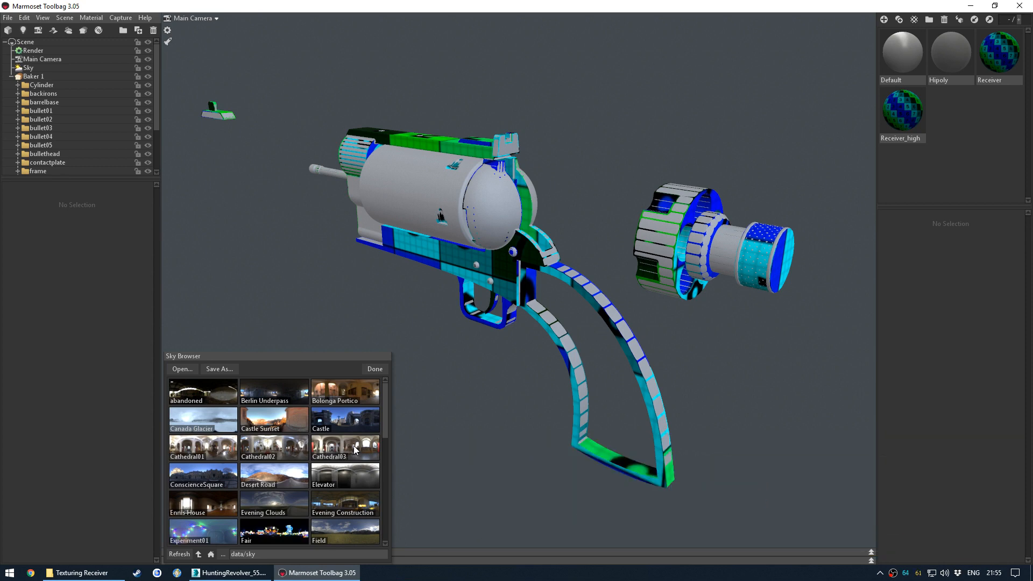
pyautogui.moveTo(385, 421)
pyautogui.mouseDown()
pyautogui.moveTo(389, 538)
pyautogui.moveTo(389, 422)
pyautogui.mouseUp()
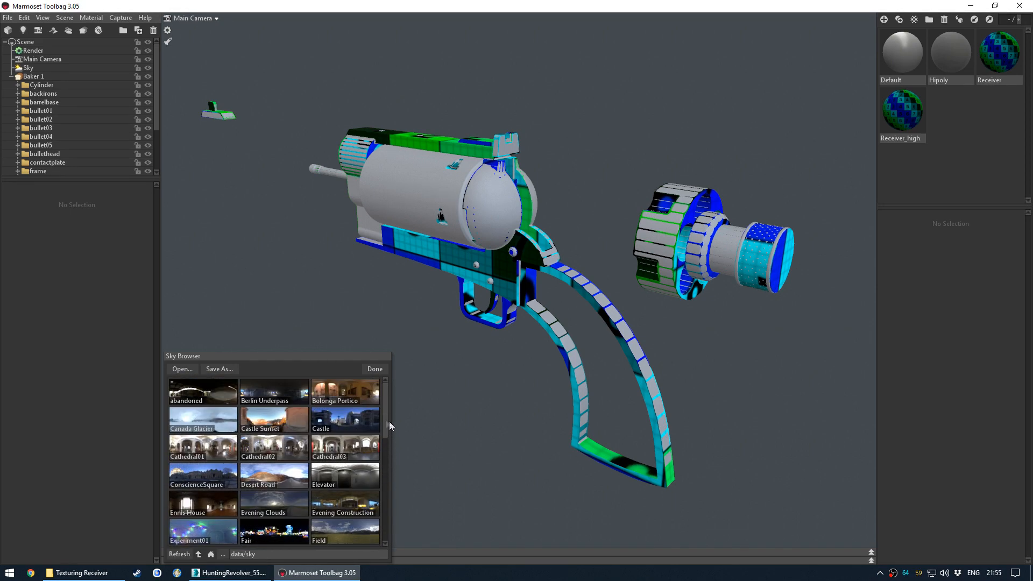
pyautogui.click(356, 450)
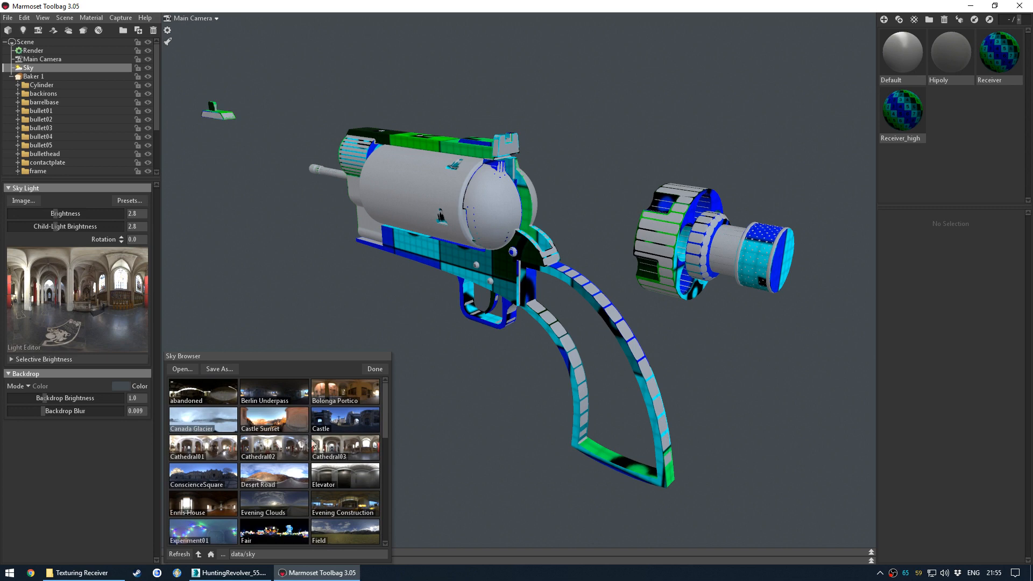
pyautogui.click(375, 369)
pyautogui.keyDown('alt'); pyautogui.moveTo(338, 348); pyautogui.dragTo(415, 353); pyautogui.keyUp('alt')
# Hide the baker's high-poly meshes, and replace the Receiver material's albedo map with plain white (ffffff).
pyautogui.click(32, 76)
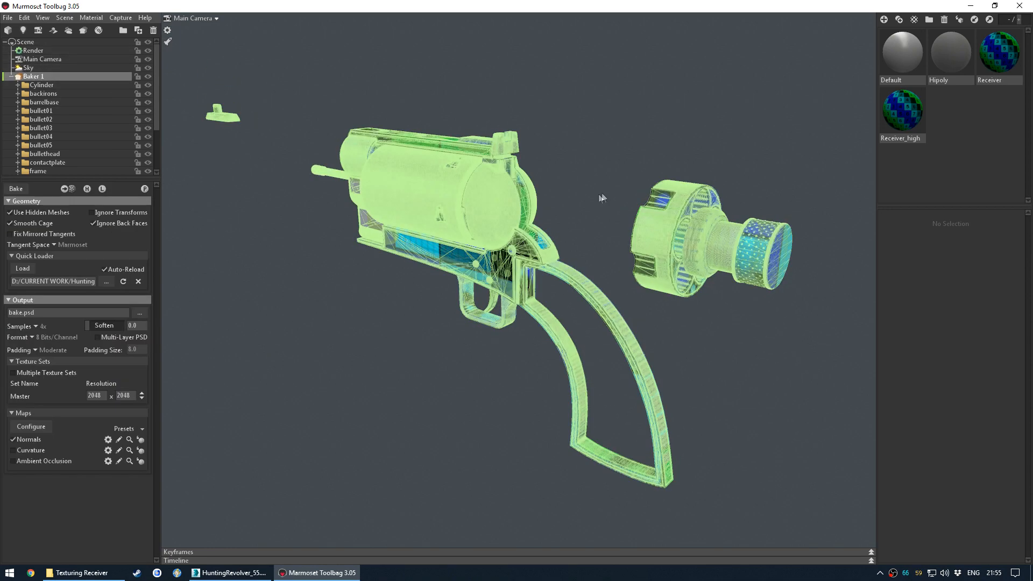
pyautogui.click(89, 188)
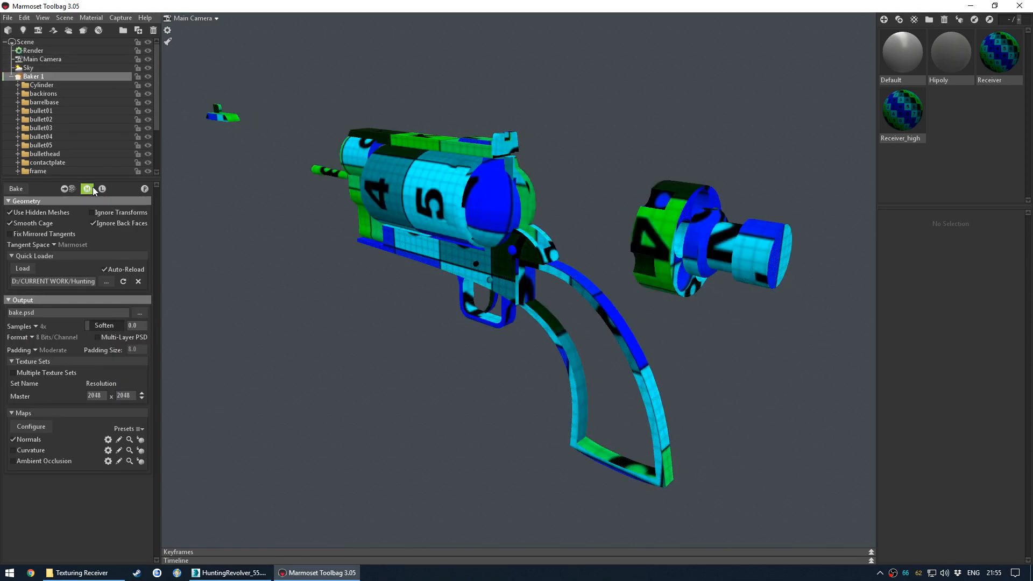
pyautogui.click(999, 52)
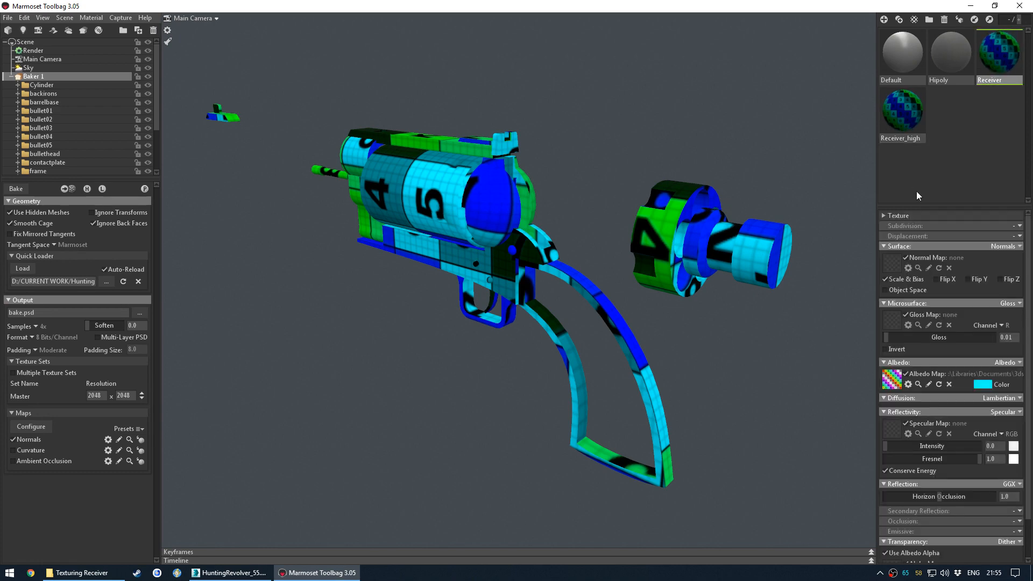
pyautogui.click(949, 384)
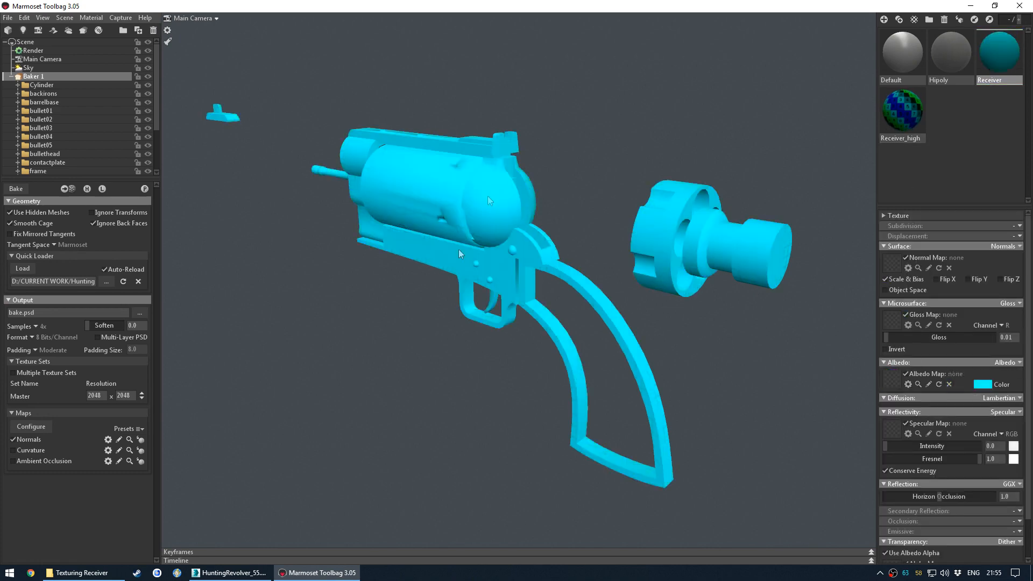
pyautogui.click(982, 384)
pyautogui.moveTo(205, 438); pyautogui.dragTo(89, 393)
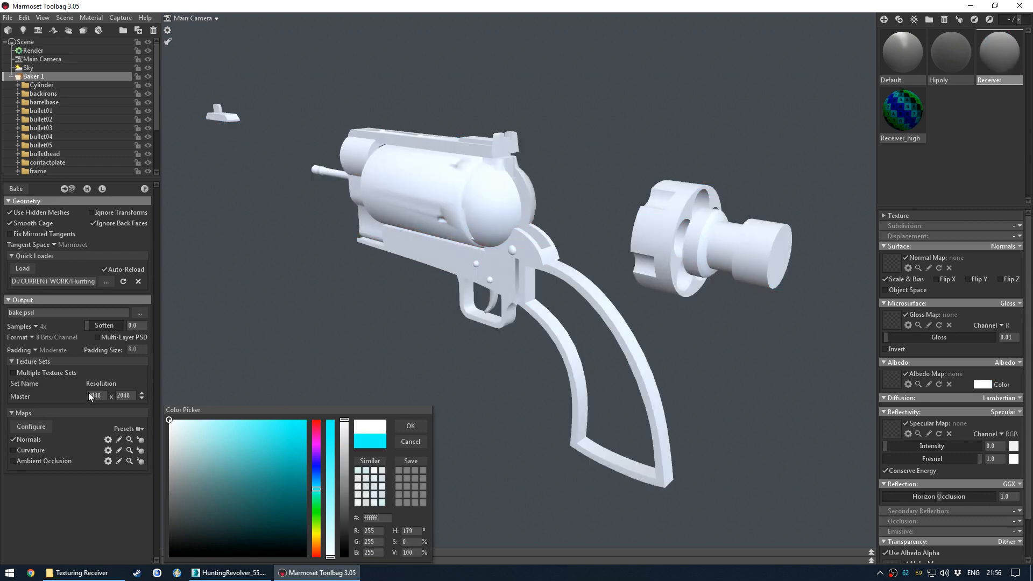
pyautogui.click(410, 426)
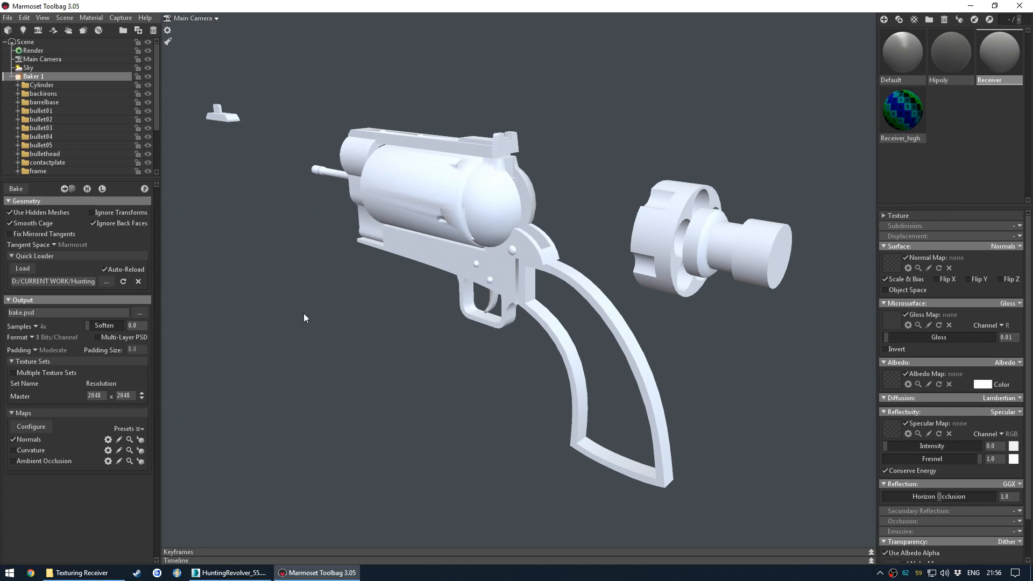
# Set the bake samples to 16x and the output file to HuntingRevolverReceiver in PSD format inside the marmo bake folder.
pyautogui.click(34, 326)
pyautogui.click(58, 334)
pyautogui.click(139, 314)
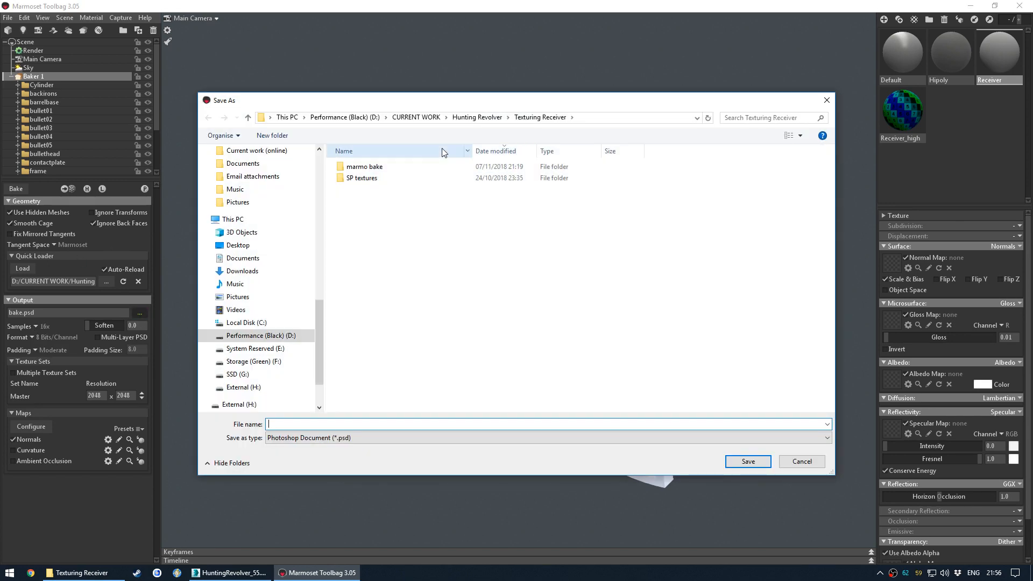
pyautogui.click(404, 168)
pyautogui.doubleClick(409, 167)
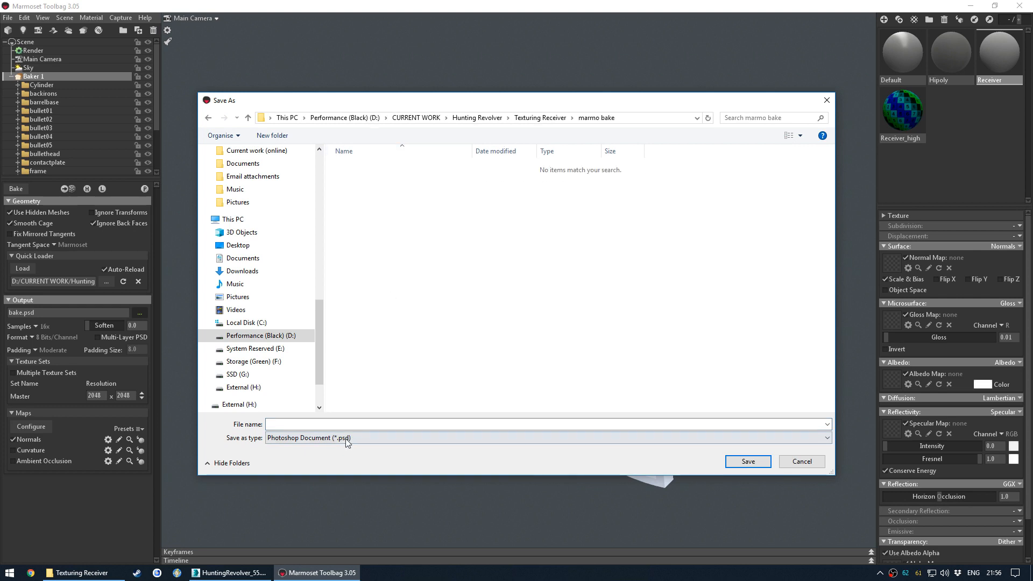
pyautogui.click(419, 421)
pyautogui.write('Hunt')
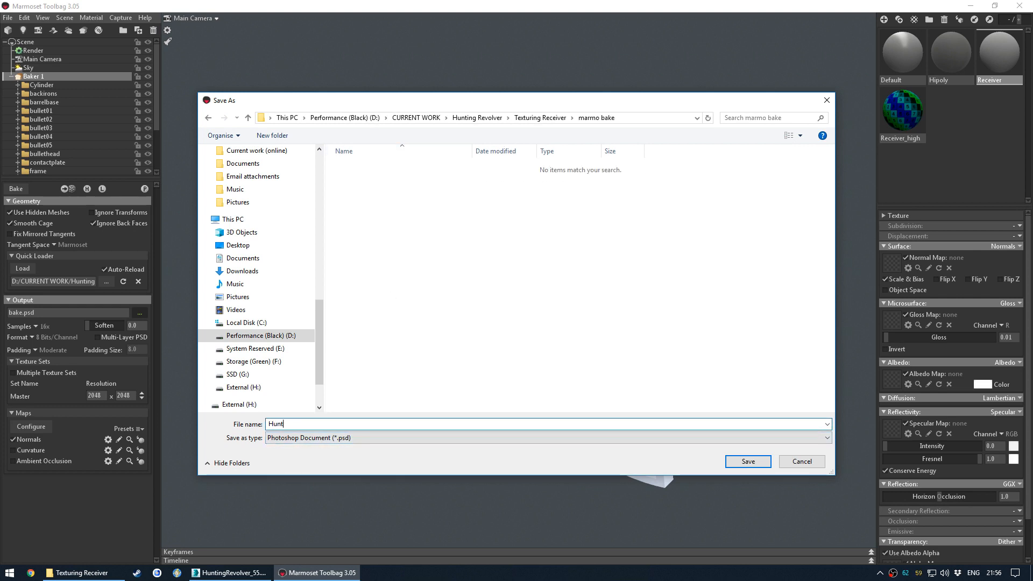
pyautogui.write('ingRevolverReceiver')
pyautogui.press('Return')
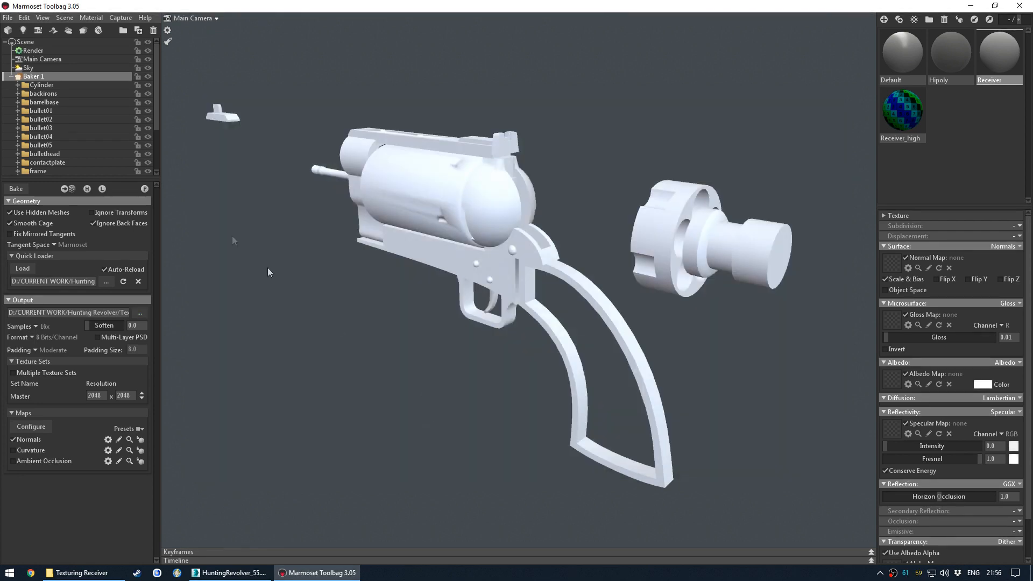
# Make sure Flip Y is enabled in the baker's Normals map settings.
pyautogui.click(107, 440)
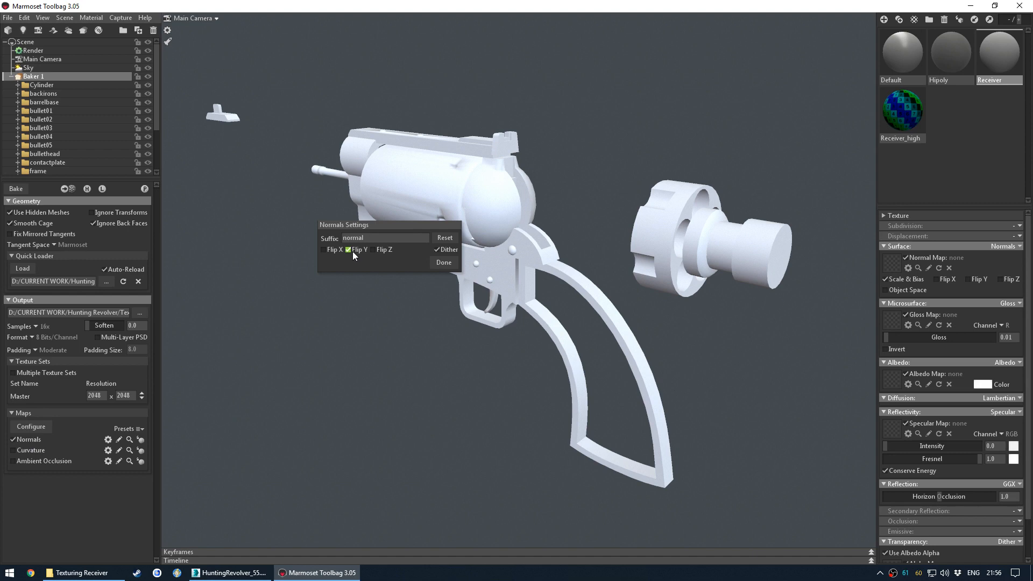
pyautogui.click(443, 262)
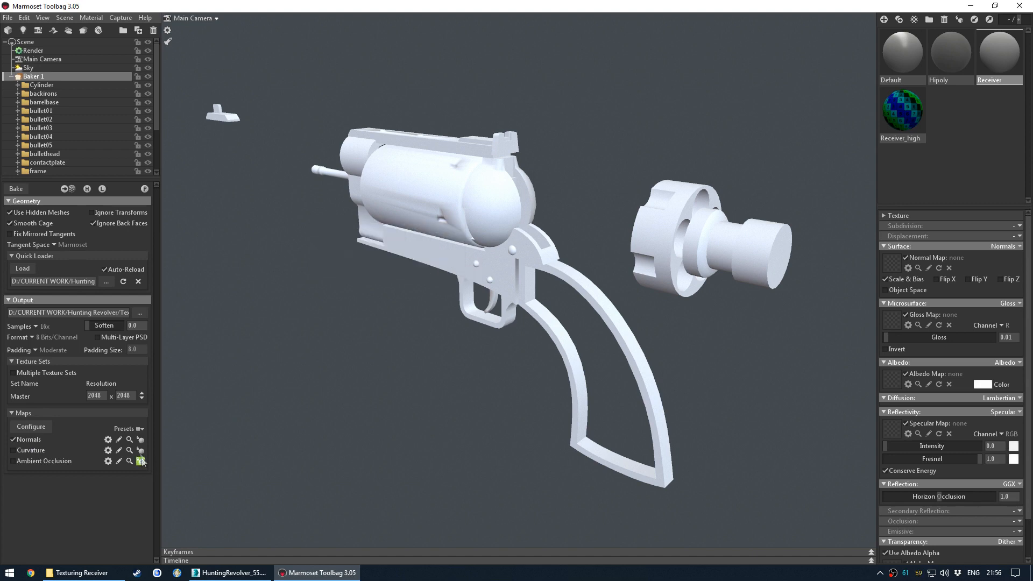
pyautogui.click(142, 430)
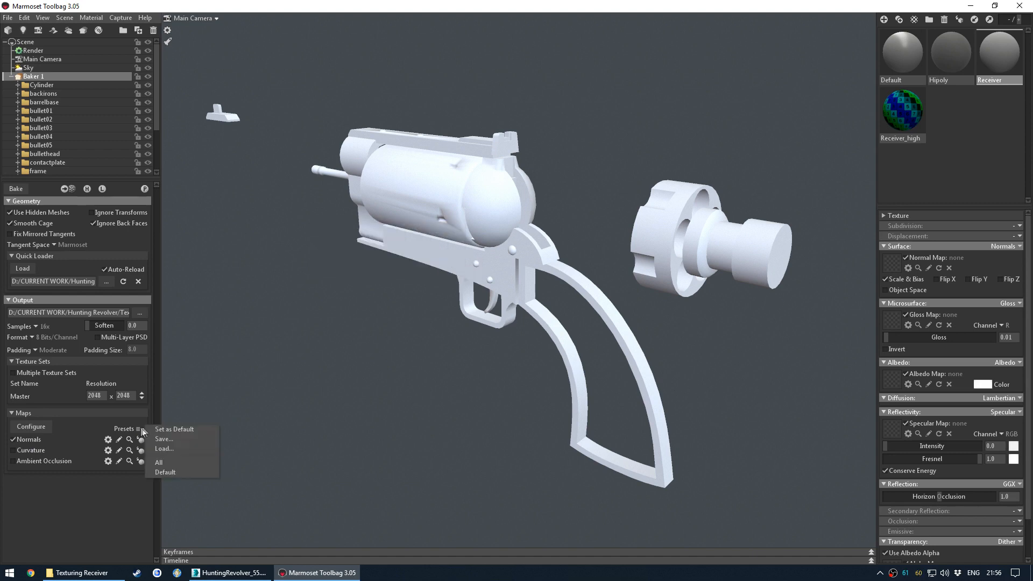
pyautogui.click(85, 506)
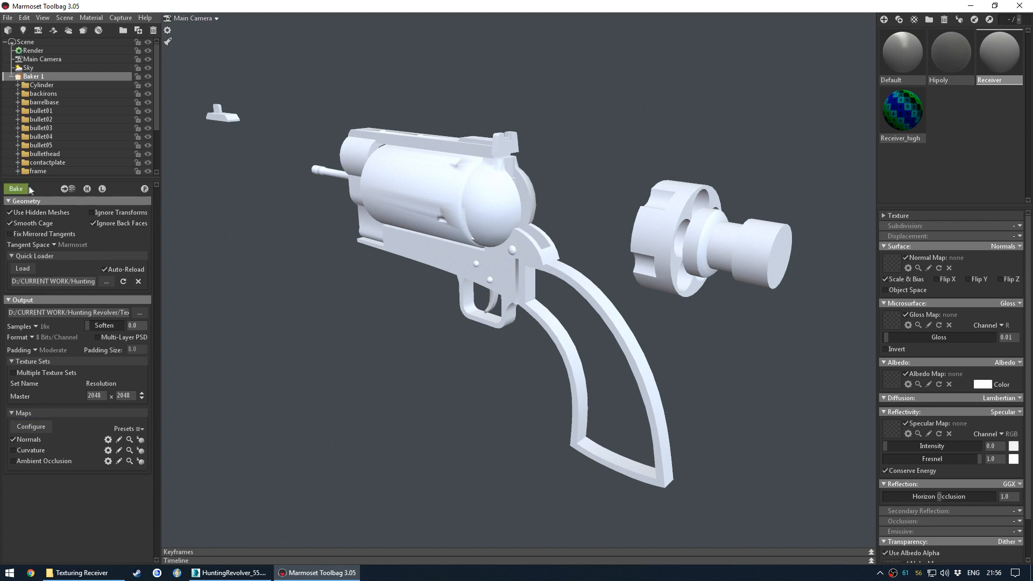
# Bake the normals and load HuntingRevolverReceiver_normal.psd as the Receiver material's normal map with Flip Y enabled.
pyautogui.click(976, 276)
pyautogui.click(20, 191)
pyautogui.click(894, 262)
pyautogui.doubleClick(429, 177)
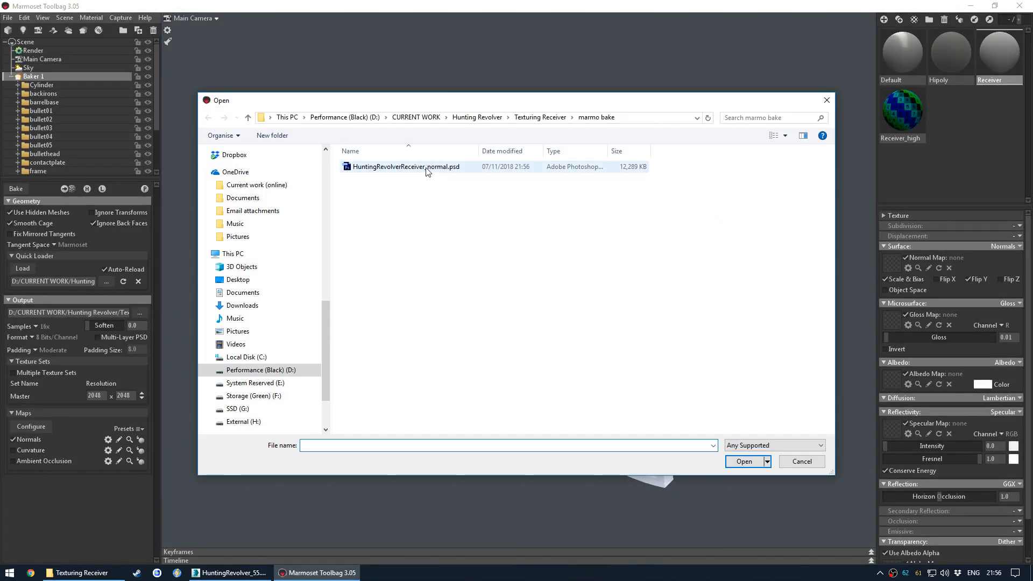
# Examine the baked normals on the separate bullet loader up close, and select its knurled handle's low-poly mesh.
pyautogui.scroll(3, 474, 264)
pyautogui.moveTo(501, 277); pyautogui.dragTo(552, 328)
pyautogui.moveTo(775, 330); pyautogui.dragTo(580, 324, button='middle')
pyautogui.scroll(4, 582, 324)
pyautogui.moveTo(603, 318); pyautogui.dragTo(627, 346)
pyautogui.keyDown('shift'); pyautogui.moveTo(670, 269); pyautogui.dragTo(628, 386); pyautogui.keyUp('shift')
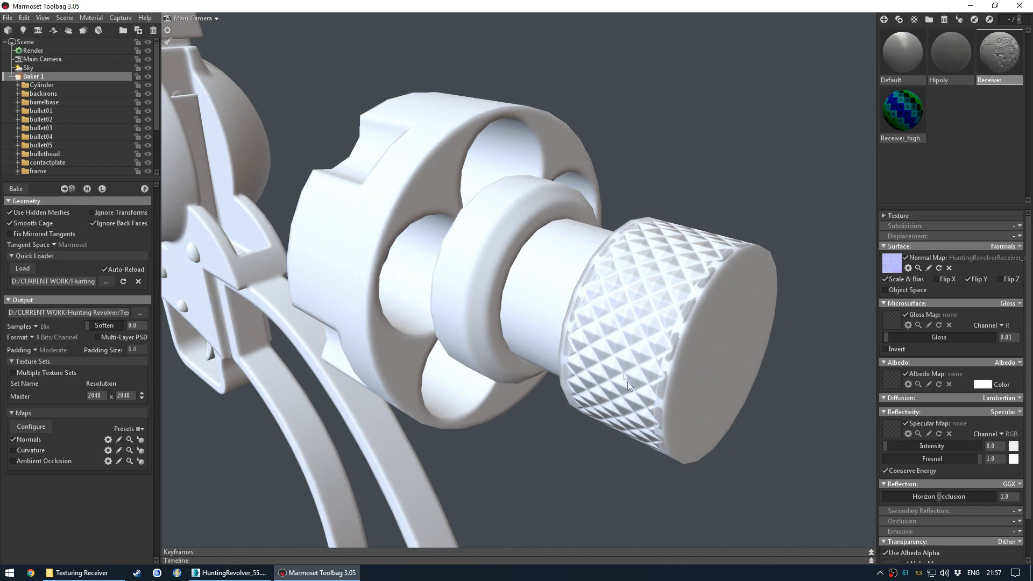
pyautogui.click(660, 311)
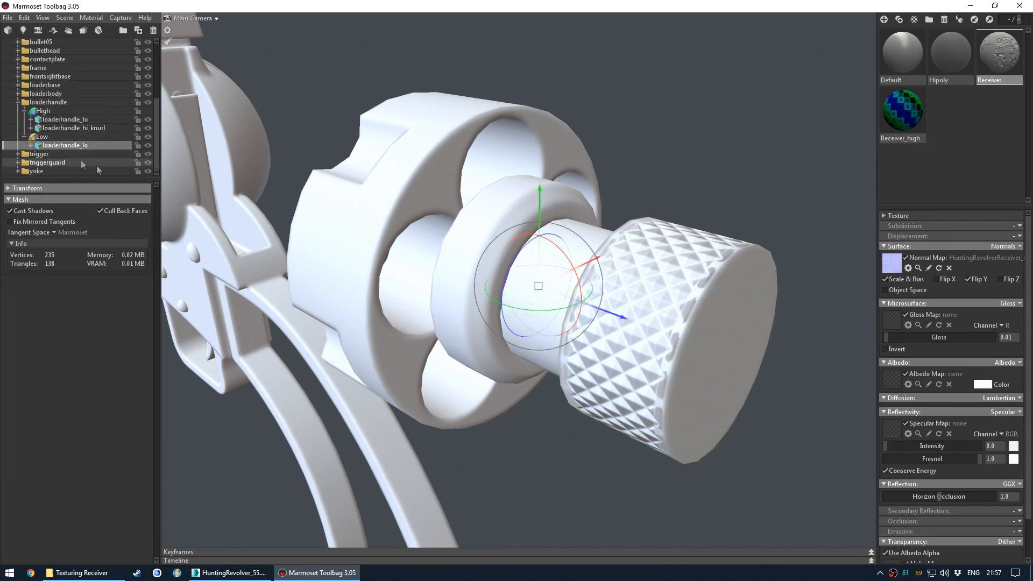
# Display the bake cage around the loaderhandle group's low-poly mesh.
pyautogui.click(64, 102)
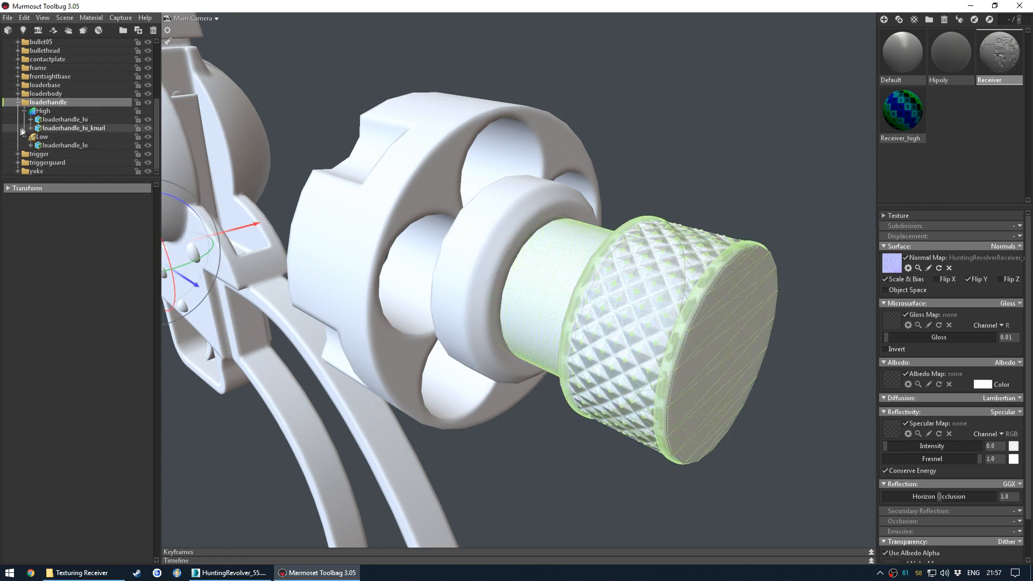
pyautogui.click(42, 137)
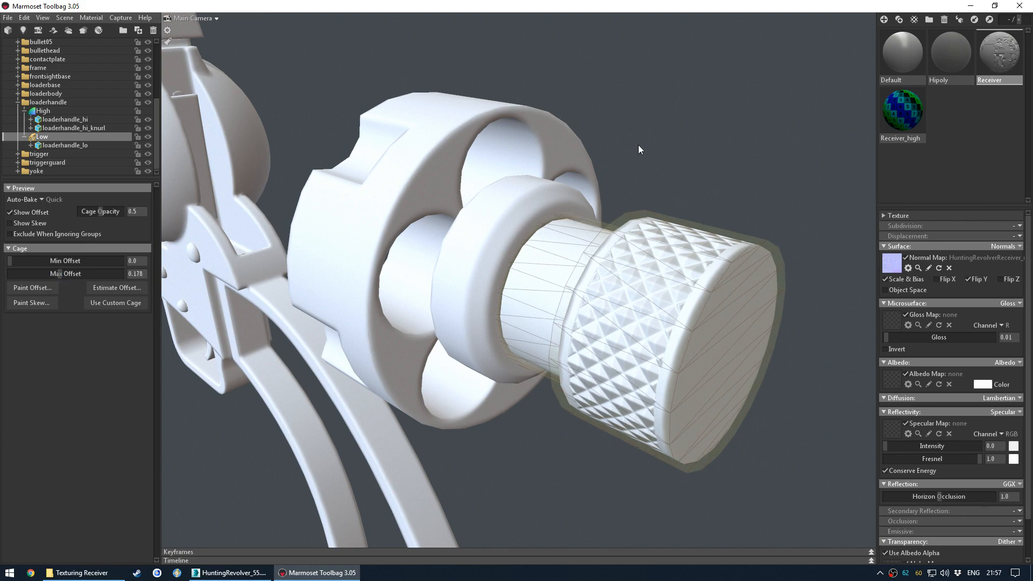
# Switch the baker's display from the low-poly to the high-poly meshes and examine the knurled loader handle up close.
pyautogui.scroll(4, 75, 108)
pyautogui.click(33, 76)
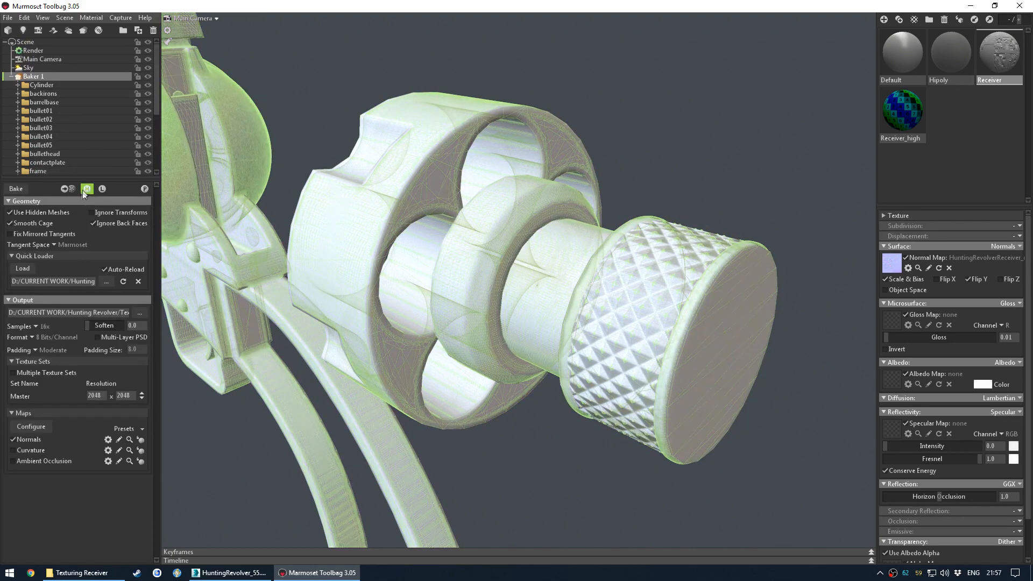
pyautogui.click(83, 188)
pyautogui.click(99, 189)
pyautogui.click(712, 178)
pyautogui.moveTo(611, 298); pyautogui.dragTo(690, 194)
pyautogui.scroll(5, 692, 194)
pyautogui.scroll(-3, 660, 209)
pyautogui.moveTo(576, 70); pyautogui.dragTo(477, 255)
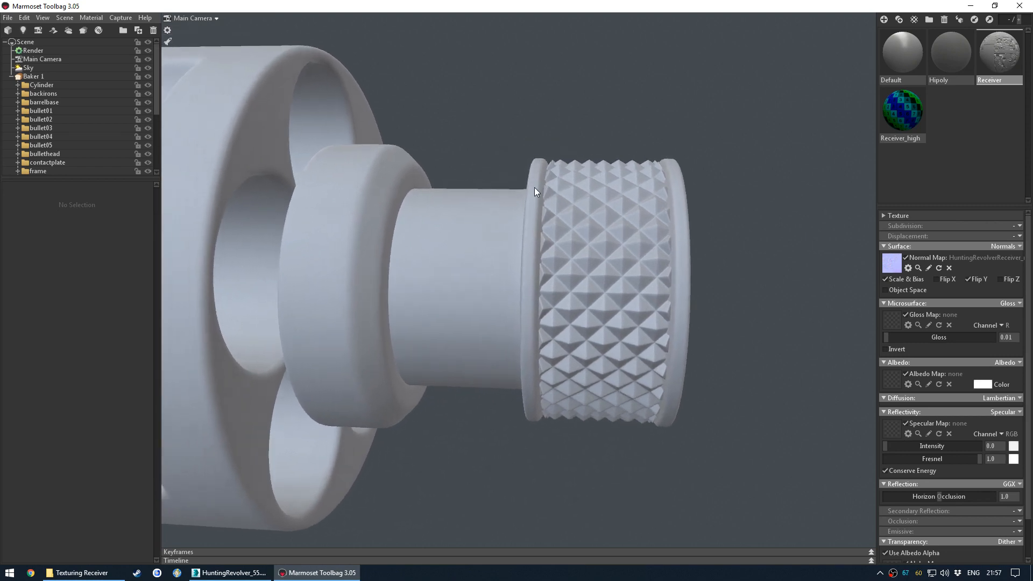
# Return to displaying the low-poly meshes and set the loaderhandle cage's Max Offset to 0.174.
pyautogui.click(49, 76)
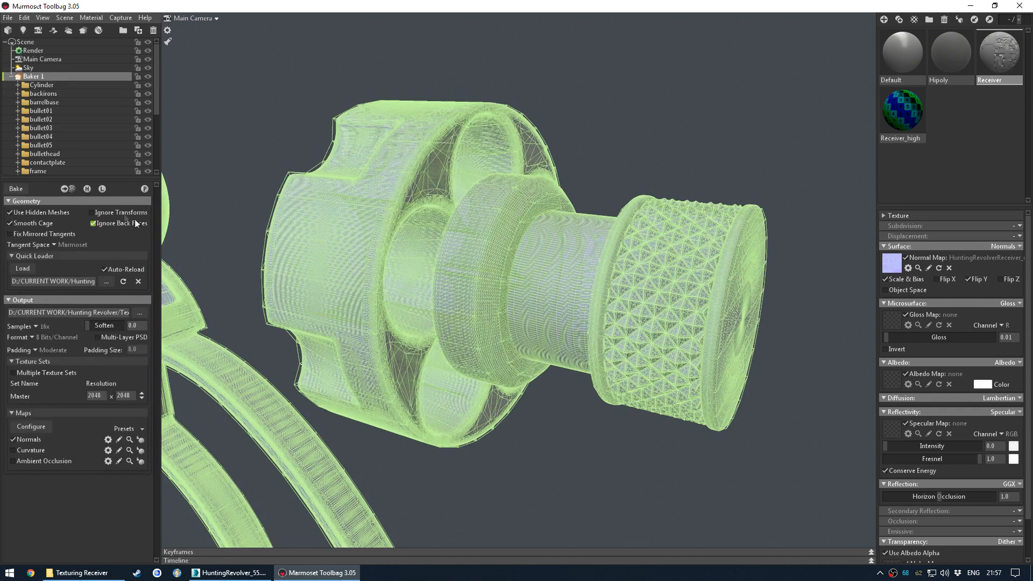
pyautogui.moveTo(579, 264); pyautogui.dragTo(577, 257)
pyautogui.click(587, 248)
pyautogui.click(60, 76)
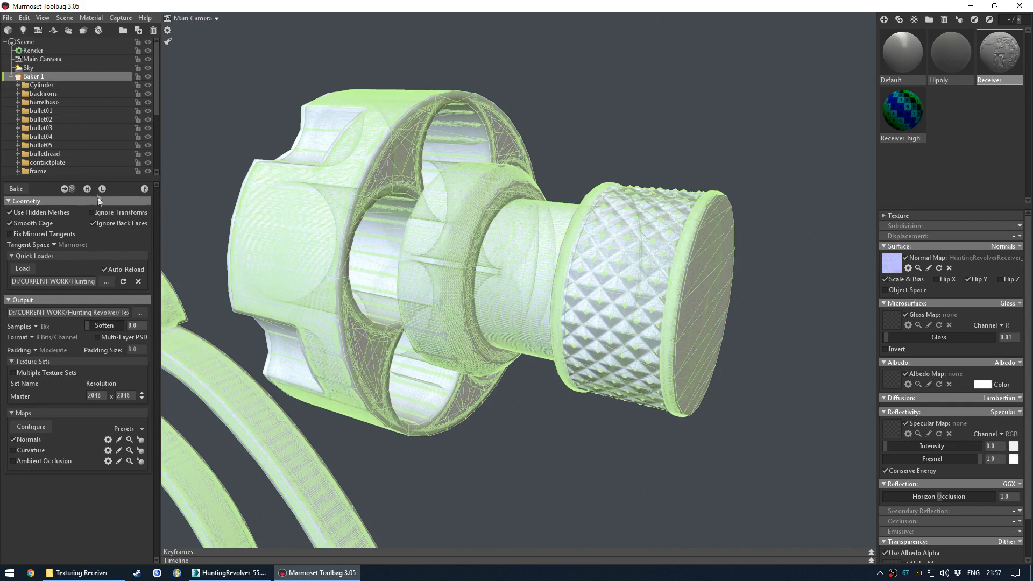
pyautogui.scroll(-4, 84, 132)
pyautogui.click(41, 136)
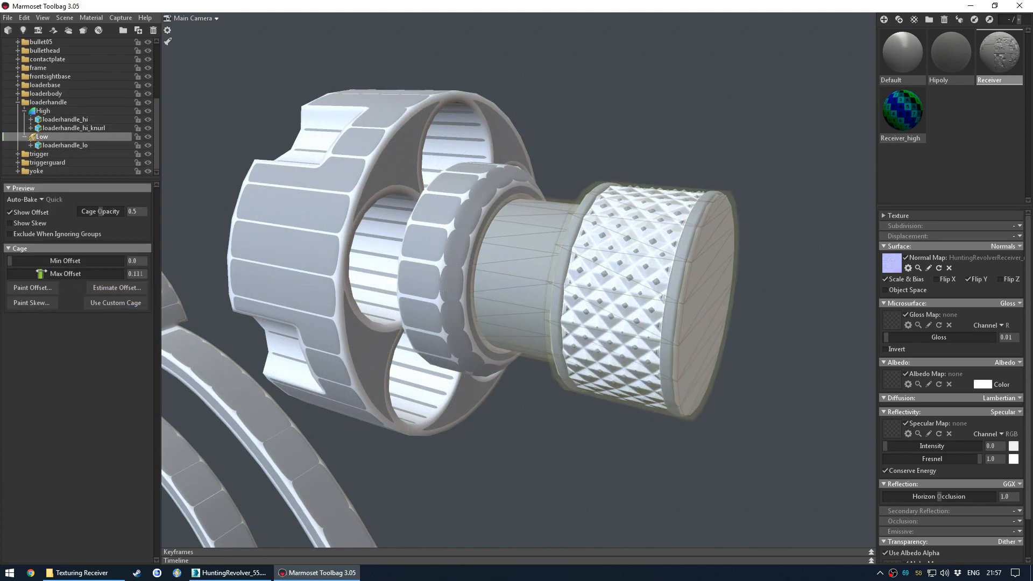
pyautogui.scroll(3, 75, 112)
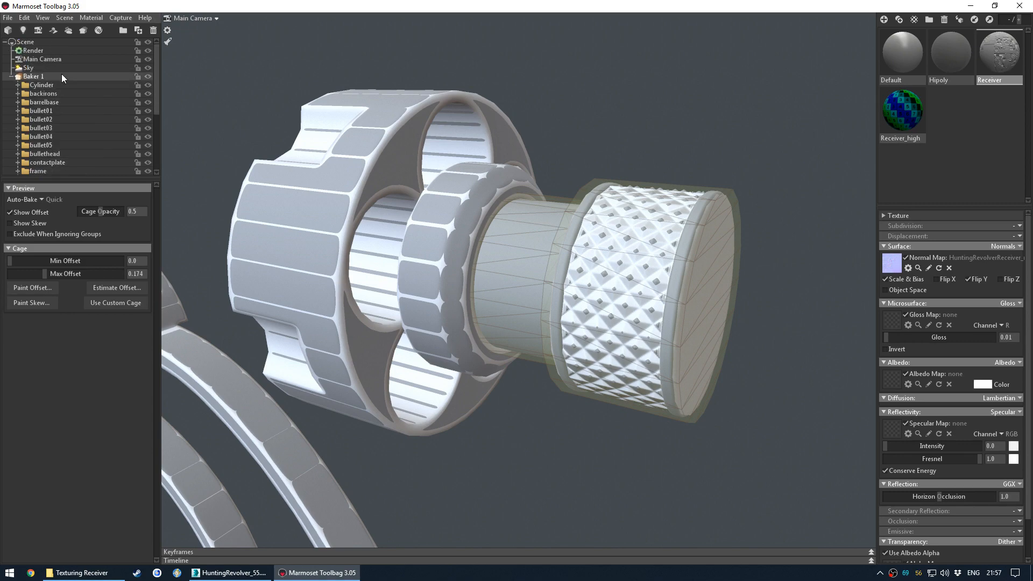
pyautogui.click(61, 76)
pyautogui.click(650, 111)
# Examine the baked normals across the whole revolver and up close on the separate front sight's base and blade.
pyautogui.scroll(-4, 651, 112)
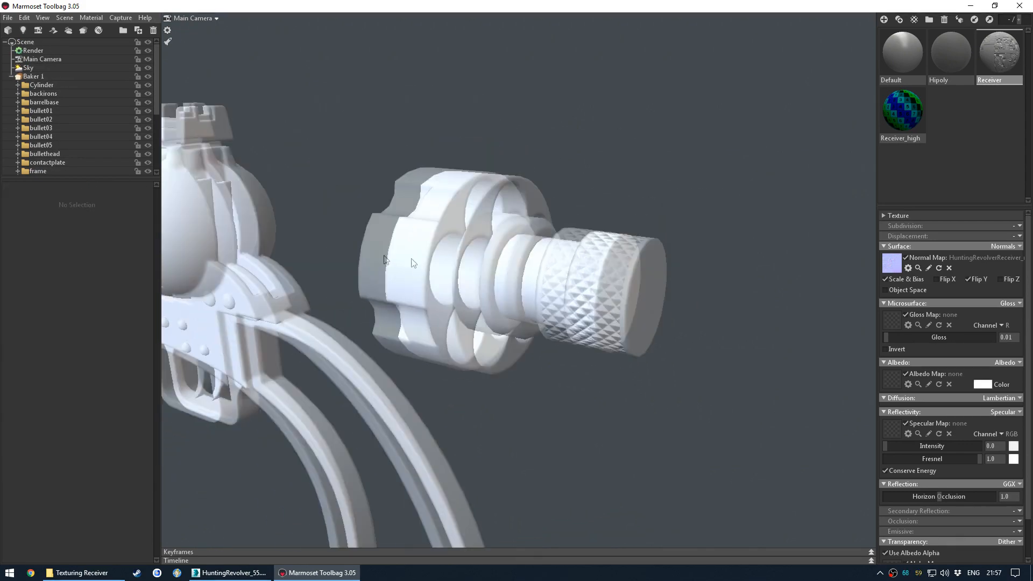
pyautogui.moveTo(412, 261); pyautogui.dragTo(489, 292, button='middle')
pyautogui.moveTo(490, 292); pyautogui.dragTo(653, 307)
pyautogui.scroll(-4, 653, 311)
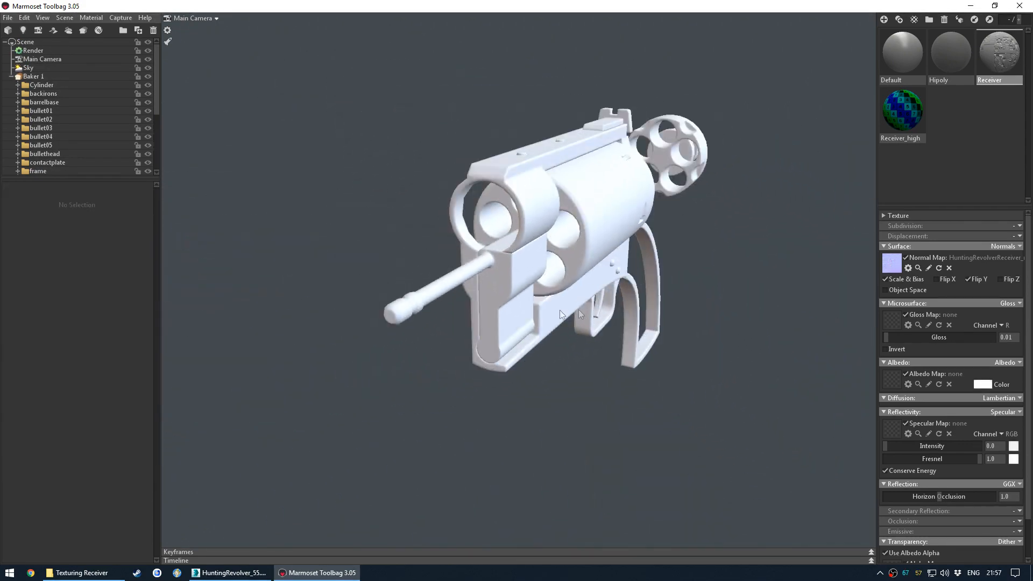
pyautogui.moveTo(387, 310); pyautogui.dragTo(477, 310, button='middle')
pyautogui.moveTo(477, 310); pyautogui.dragTo(491, 306)
pyautogui.scroll(8, 501, 322)
pyautogui.scroll(-5, 508, 337)
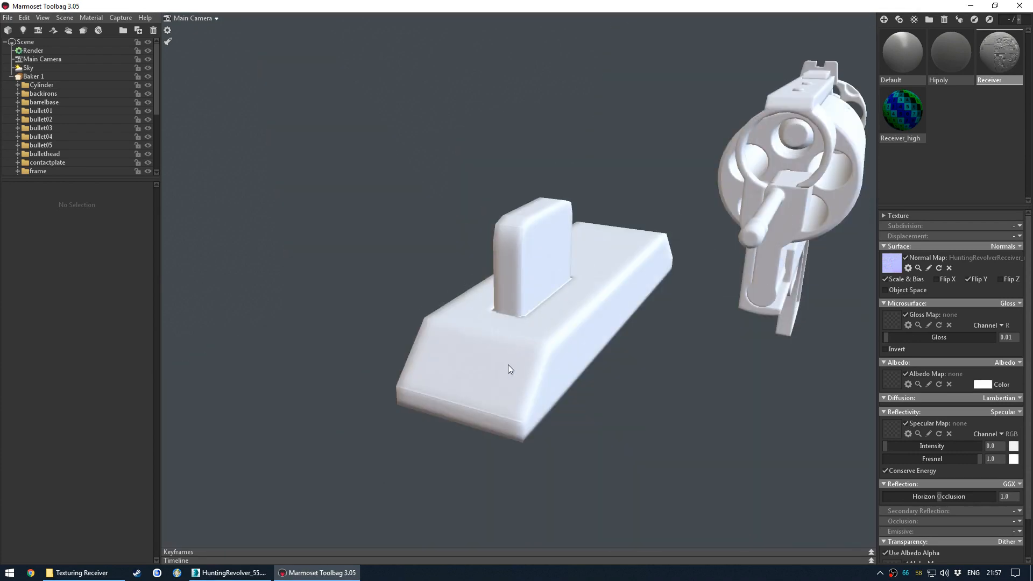
pyautogui.moveTo(508, 366); pyautogui.dragTo(506, 314)
pyautogui.click(538, 351)
pyautogui.press('f')
pyautogui.moveTo(494, 352); pyautogui.dragTo(495, 428)
pyautogui.click(619, 437)
pyautogui.moveTo(629, 437)
pyautogui.mouseDown()
pyautogui.moveTo(449, 337)
pyautogui.moveTo(544, 362)
pyautogui.moveTo(538, 371)
pyautogui.moveTo(597, 362)
pyautogui.mouseUp()
pyautogui.moveTo(657, 346)
pyautogui.mouseDown()
pyautogui.moveTo(544, 393)
pyautogui.moveTo(568, 390)
pyautogui.moveTo(460, 381)
pyautogui.moveTo(625, 378)
pyautogui.moveTo(466, 257)
pyautogui.mouseUp()
pyautogui.moveTo(433, 226); pyautogui.dragTo(169, 432)
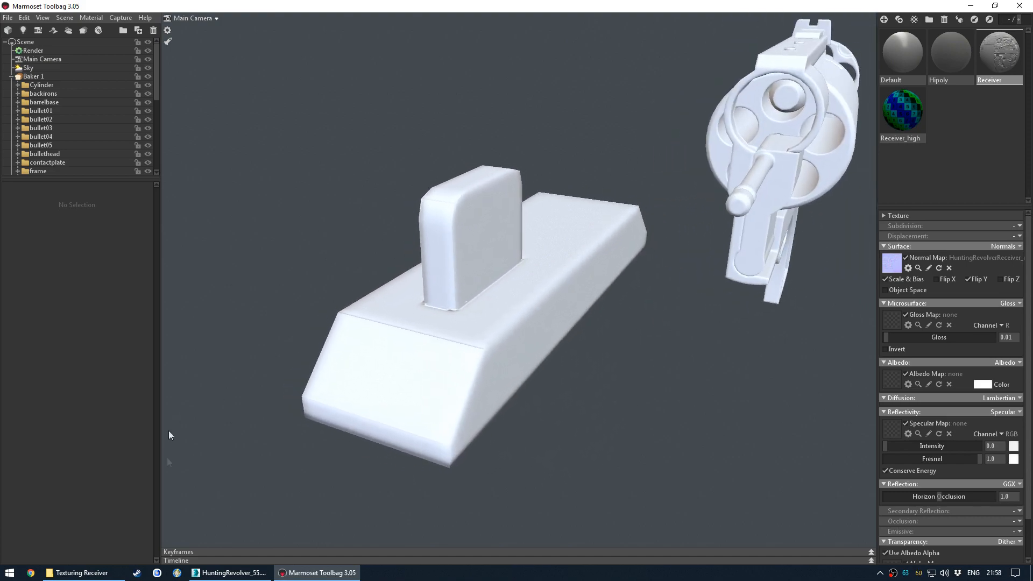
# Save the scene as "HR Receiver scene" in the Texturing Receiver folder.
pyautogui.hotkey('ctrl', 's')
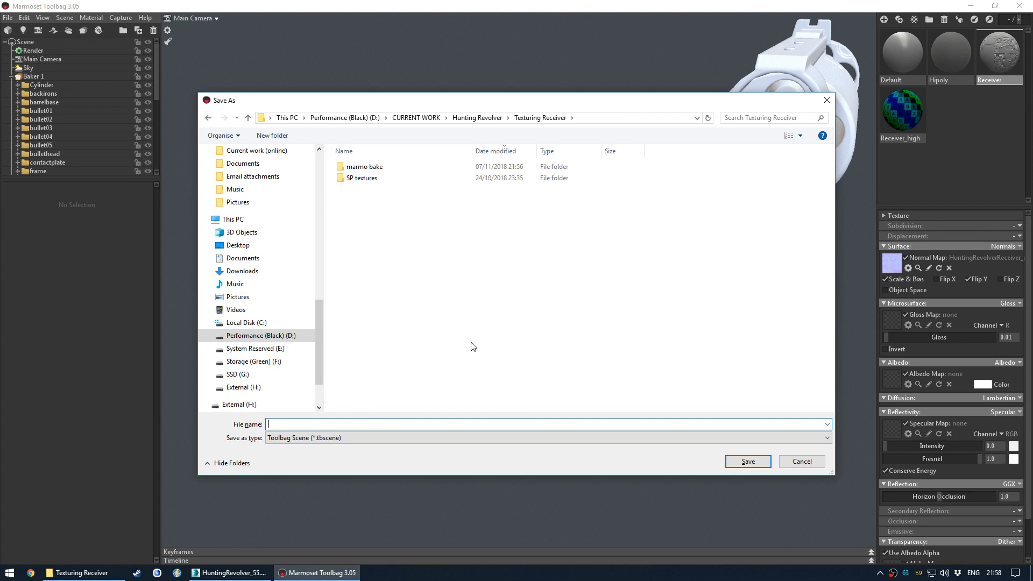
pyautogui.write('HR')
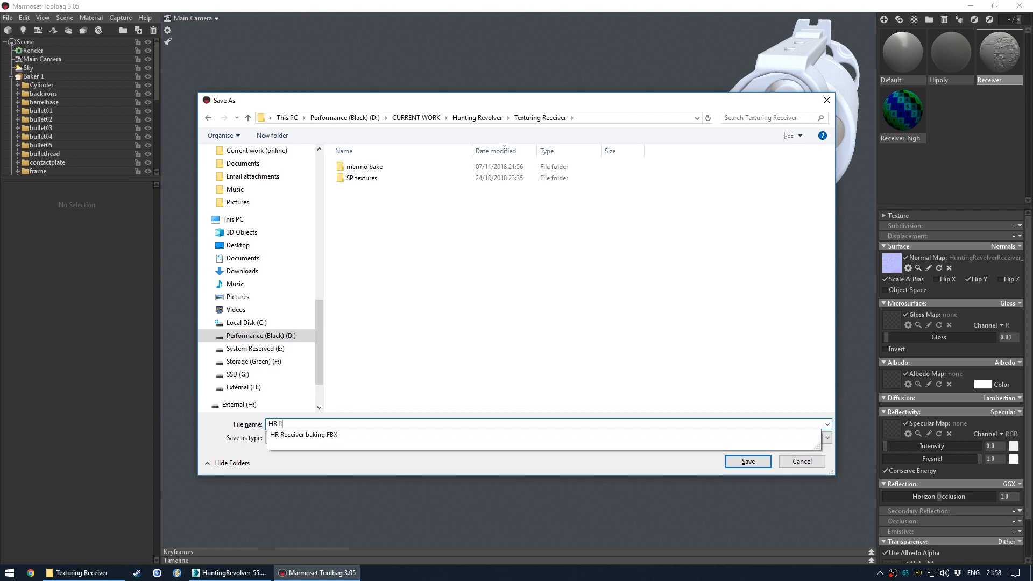
pyautogui.write(' Receiver scene')
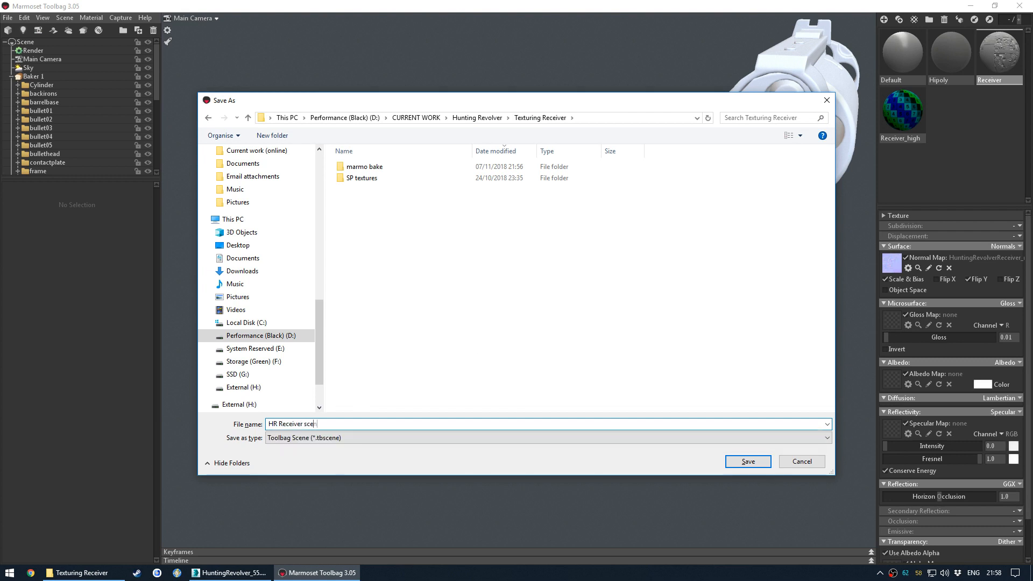
pyautogui.press('Return')
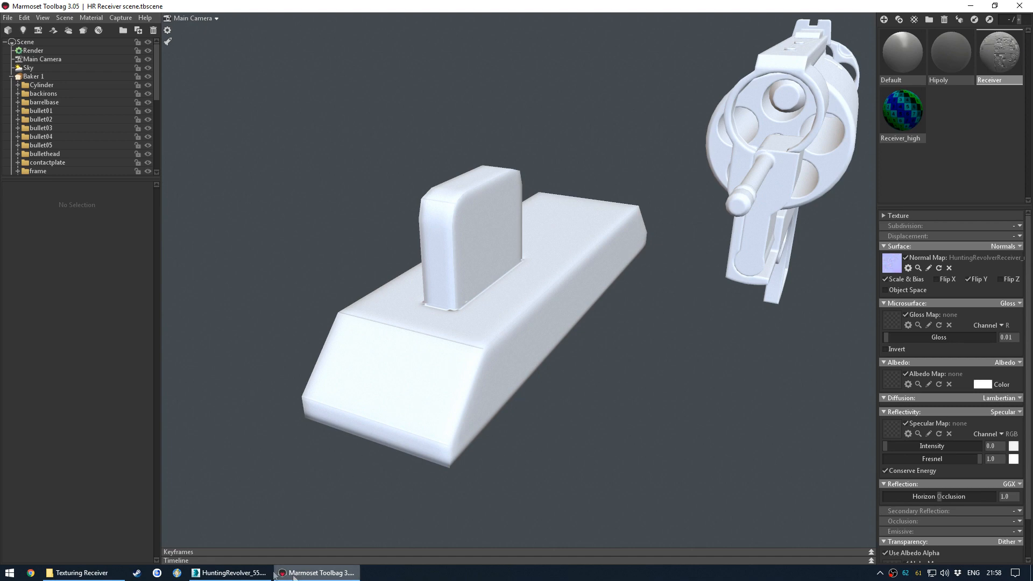
# Switch to 3ds Max and hide the Receiver hipoly and Iron sights high-poly layers.
pyautogui.click(237, 572)
pyautogui.moveTo(493, 260); pyautogui.dragTo(494, 259, button='middle')
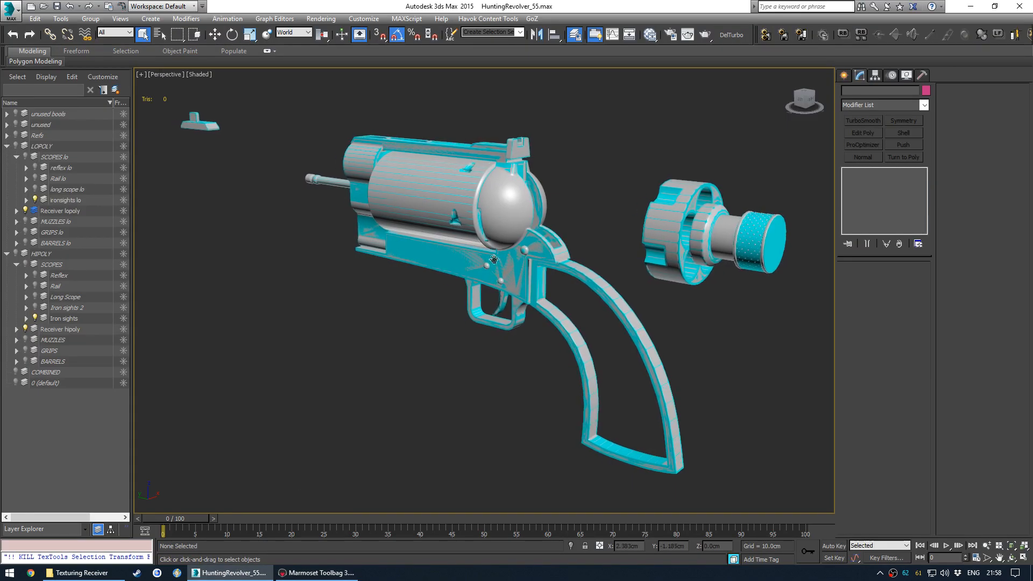
pyautogui.click(26, 328)
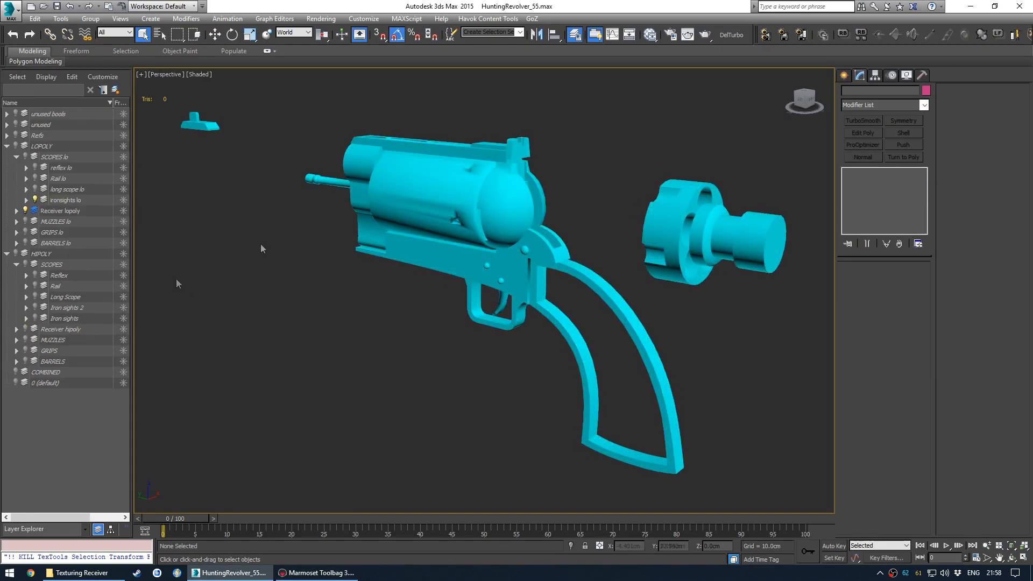
# Select the front sight's low-poly base and open its UVs for editing through TexTools.
pyautogui.moveTo(360, 199); pyautogui.dragTo(511, 282, button='middle')
pyautogui.scroll(6, 449, 301)
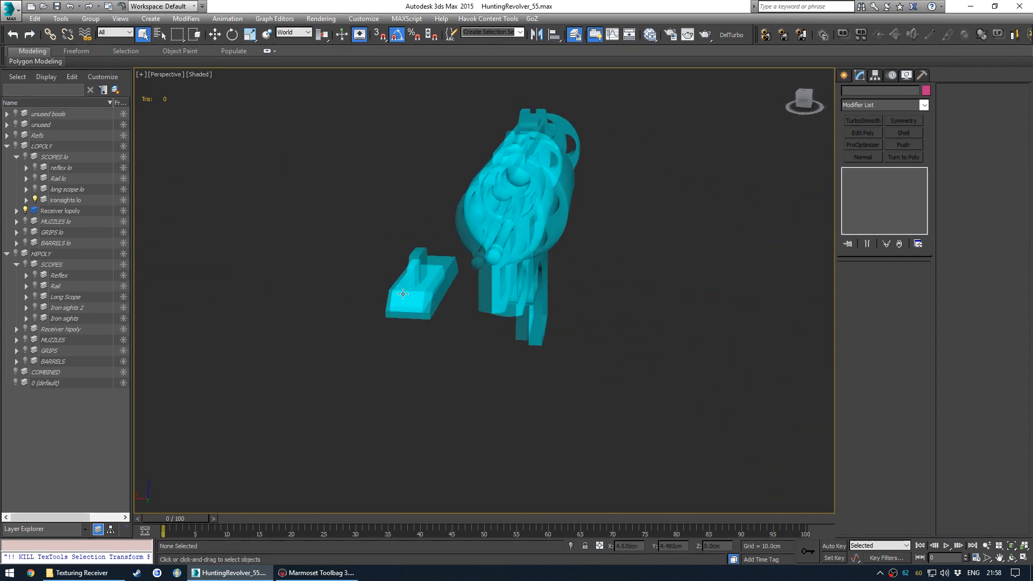
pyautogui.click(484, 323)
pyautogui.scroll(2, 466, 326)
pyautogui.keyDown('alt'); pyautogui.moveTo(466, 322); pyautogui.dragTo(465, 313, button='middle'); pyautogui.keyUp('alt')
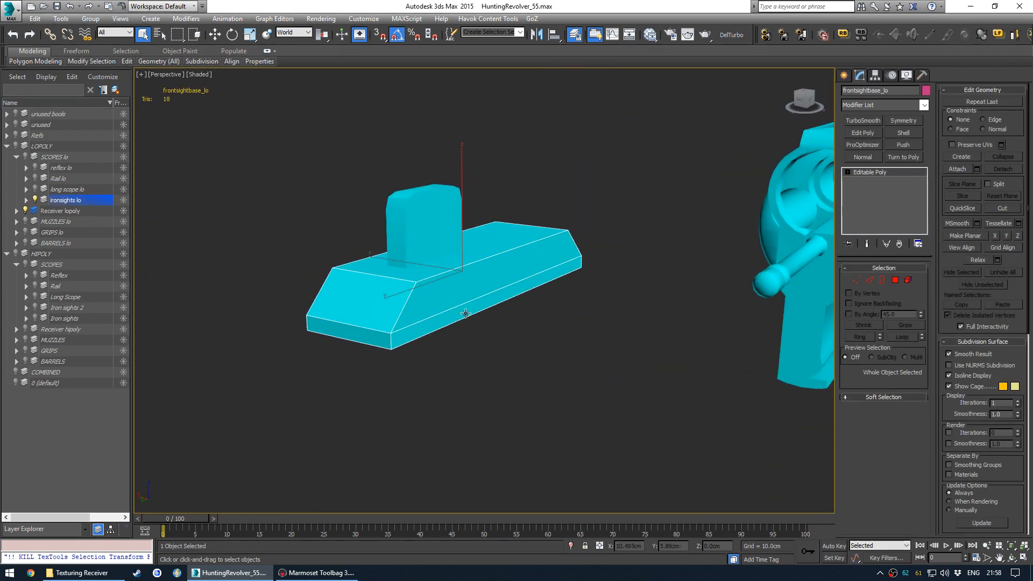
pyautogui.press('u')
pyautogui.moveTo(270, 185); pyautogui.dragTo(159, 139)
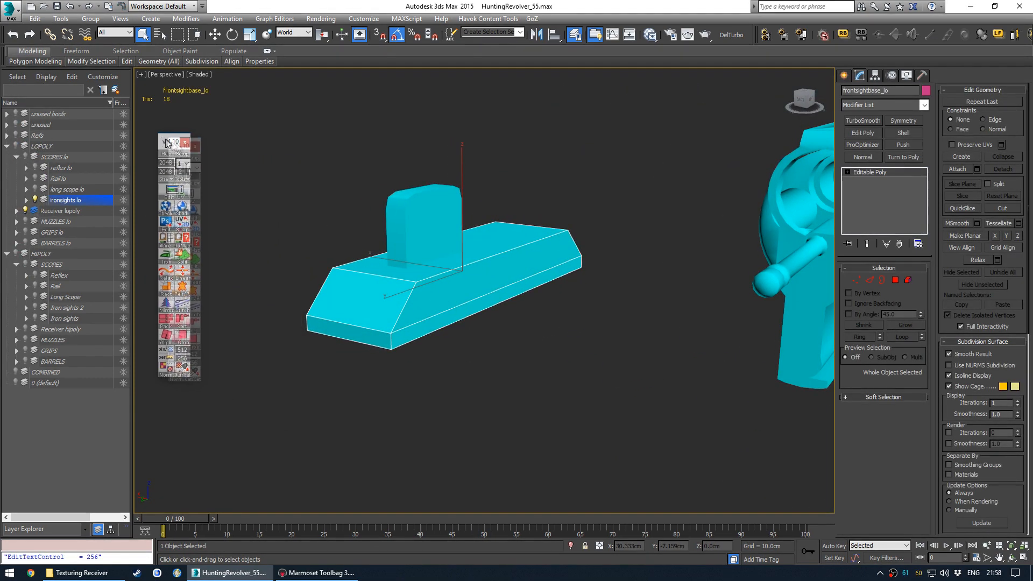
pyautogui.click(169, 187)
# Inspect the UV shell covering the front sight base's end and top faces, and remove the Unwrap UVW modifier.
pyautogui.moveTo(456, 290); pyautogui.dragTo(486, 310, button='middle')
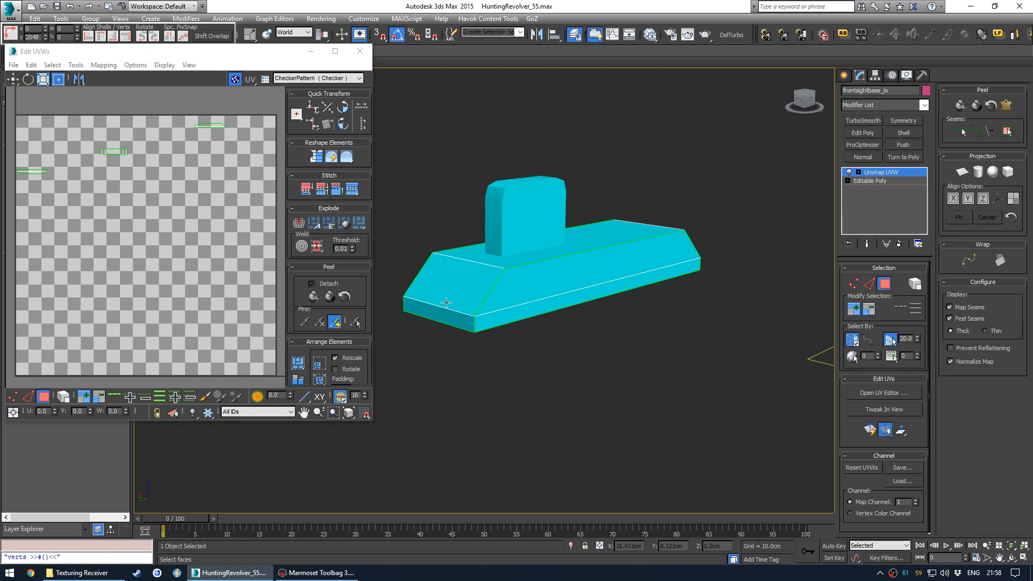
pyautogui.scroll(6, 122, 150)
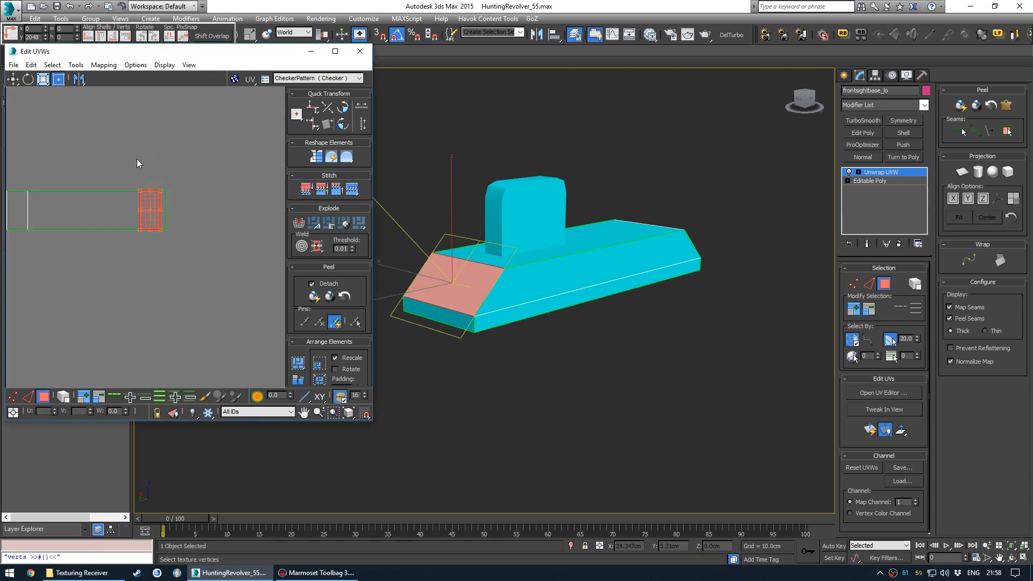
pyautogui.click(483, 293)
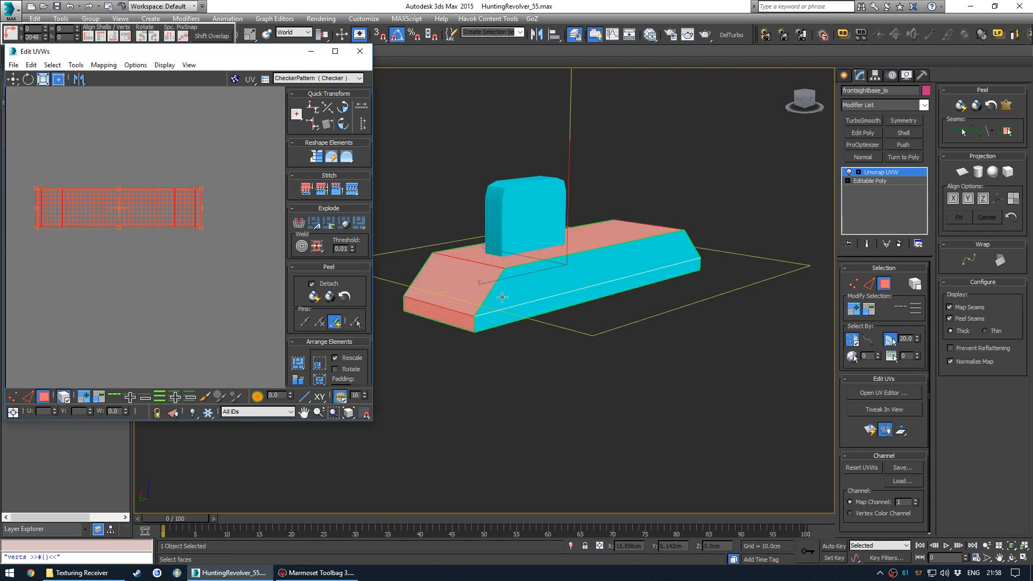
pyautogui.click(460, 348)
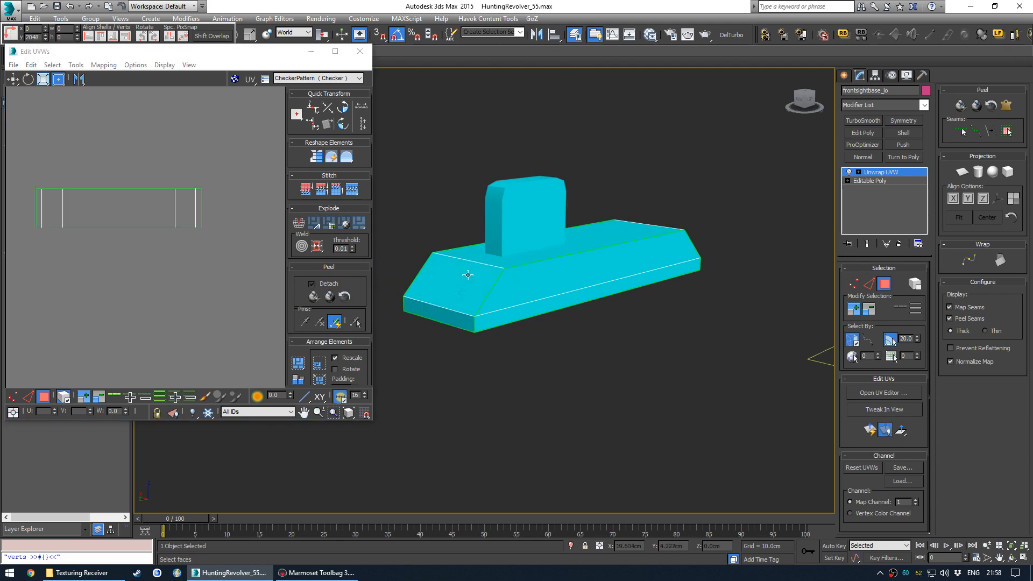
pyautogui.rightClick(881, 171)
pyautogui.click(902, 192)
pyautogui.click(547, 330)
# Apply Smoothing Groups from UV shells to frontsightbase_lo and collapse the added modifiers.
pyautogui.keyDown('alt'); pyautogui.moveTo(546, 330); pyautogui.dragTo(452, 317, button='middle'); pyautogui.keyUp('alt')
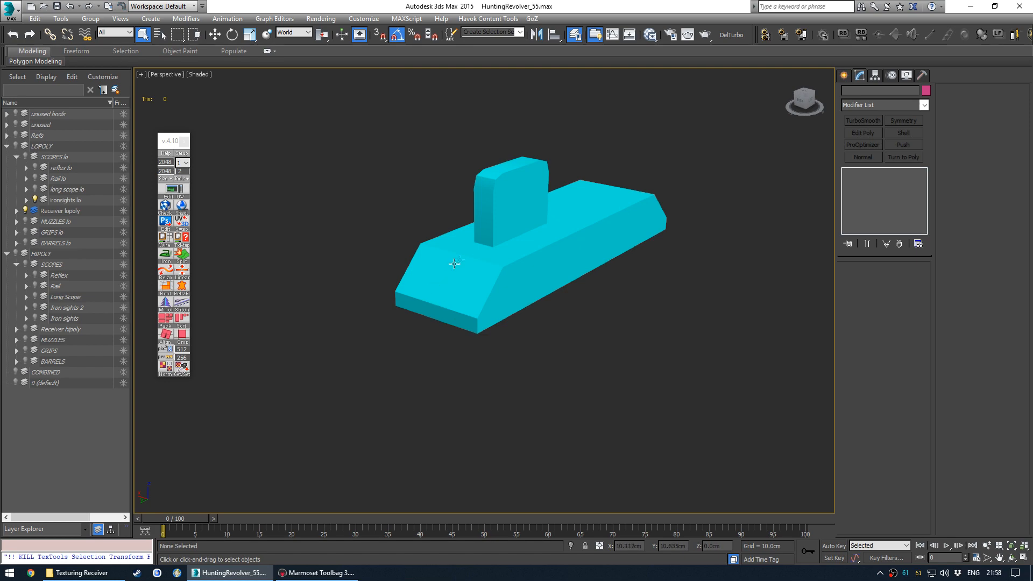
pyautogui.click(483, 273)
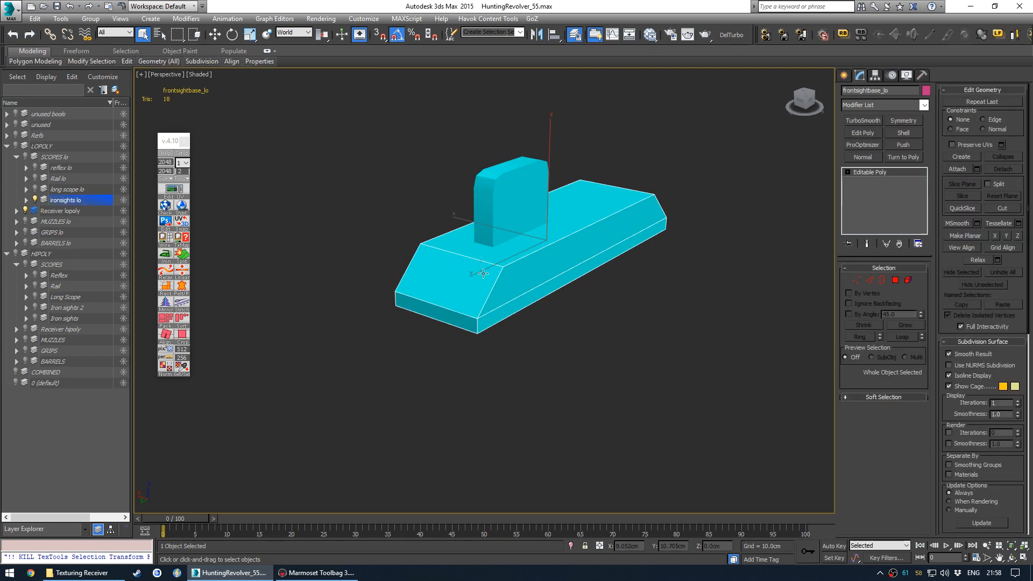
pyautogui.click(182, 179)
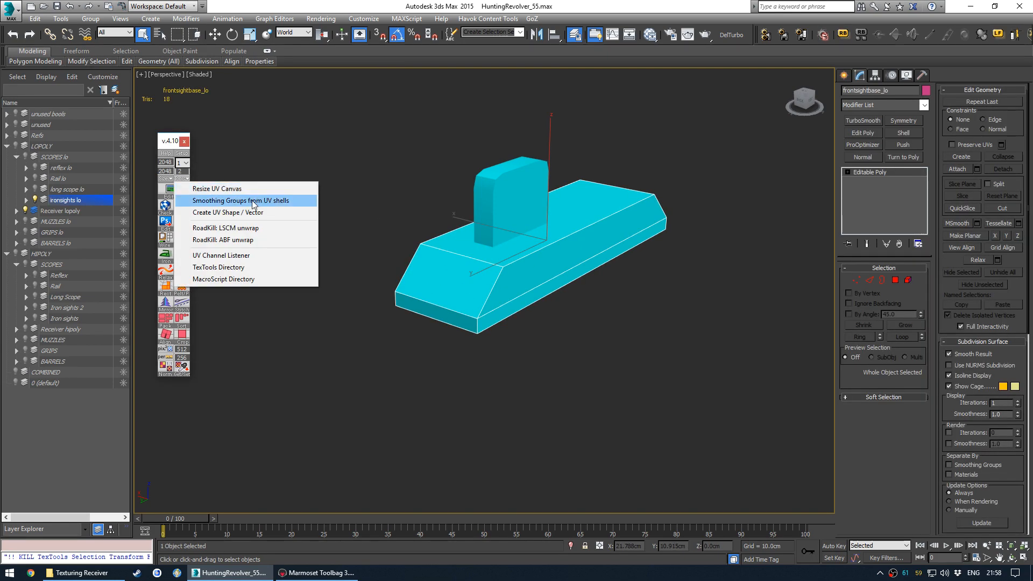
pyautogui.click(252, 201)
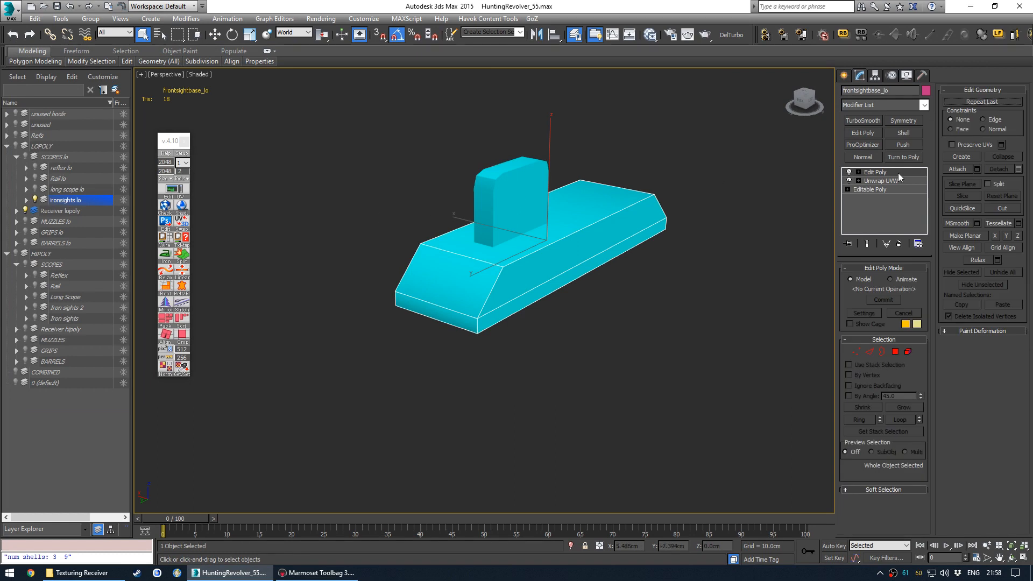
pyautogui.rightClick(899, 176)
pyautogui.click(924, 267)
pyautogui.click(595, 307)
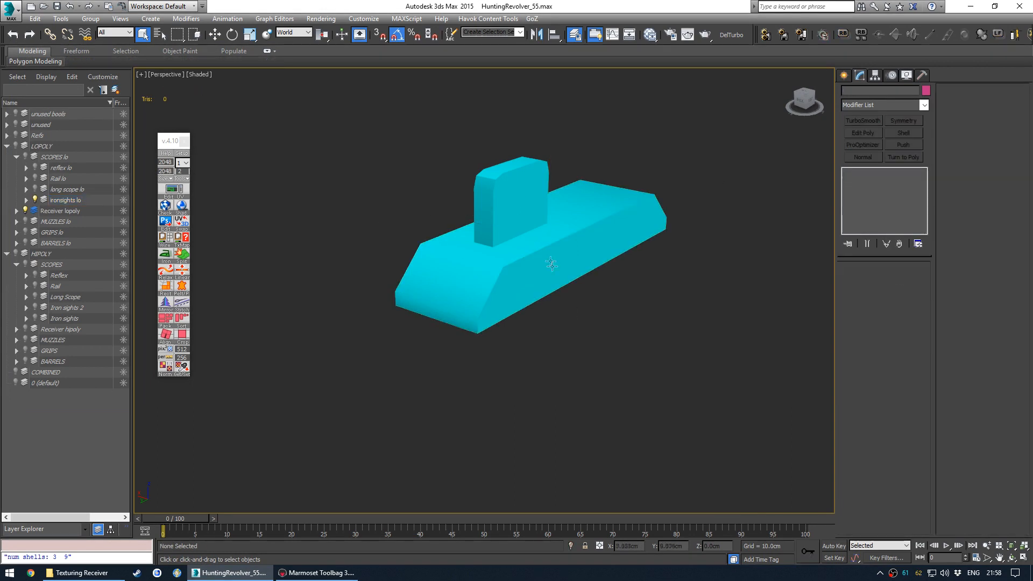
# Apply Smoothing Groups from UV shells to the front sight's upright blade and collapse its modifiers.
pyautogui.click(182, 178)
pyautogui.click(253, 200)
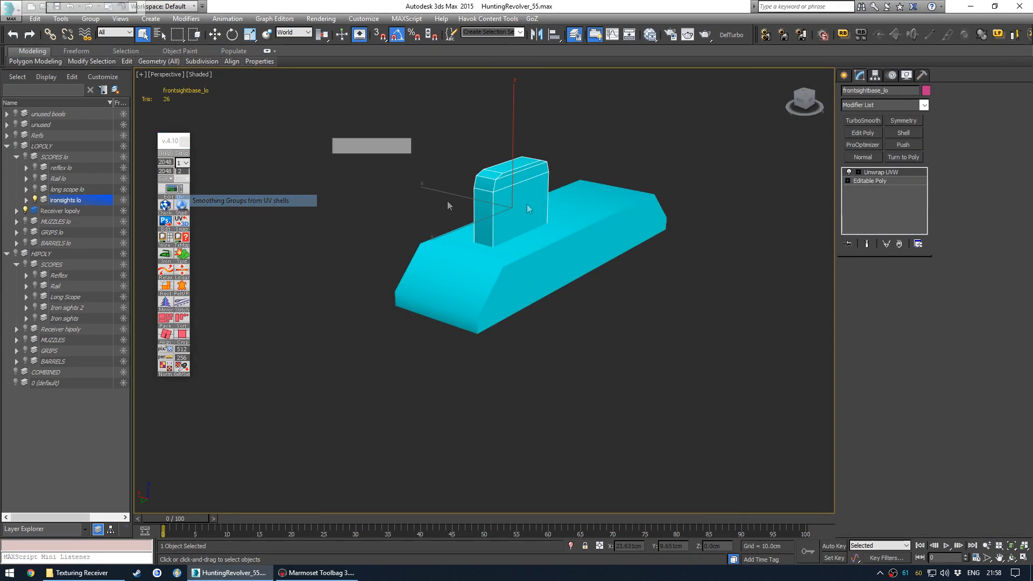
pyautogui.rightClick(878, 171)
pyautogui.click(899, 266)
pyautogui.click(633, 286)
# Show the Grip Standard lo layer, and isolate the low-poly grip to inspect its shading from several sides.
pyautogui.keyDown('alt'); pyautogui.moveTo(549, 248); pyautogui.dragTo(507, 252, button='middle'); pyautogui.keyUp('alt')
pyautogui.scroll(-5, 506, 253)
pyautogui.moveTo(807, 250); pyautogui.dragTo(498, 279, button='middle')
pyautogui.scroll(5, 498, 279)
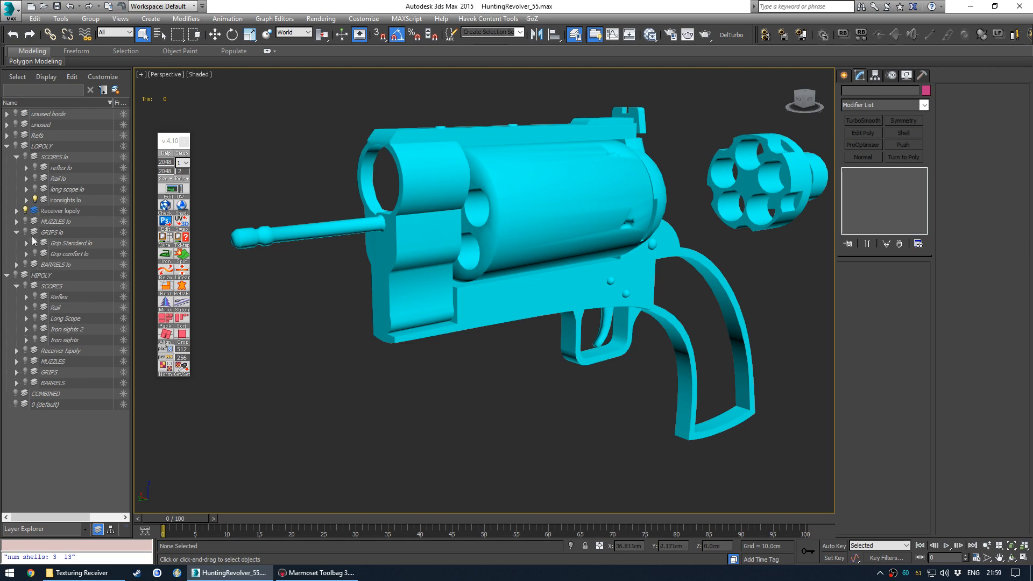
pyautogui.click(35, 244)
pyautogui.moveTo(657, 348); pyautogui.dragTo(543, 317, button='middle')
pyautogui.click(592, 280)
pyautogui.hotkey('alt', 'q')
pyautogui.keyDown('alt'); pyautogui.moveTo(612, 378); pyautogui.dragTo(703, 395, button='middle'); pyautogui.keyUp('alt')
pyautogui.click(624, 327)
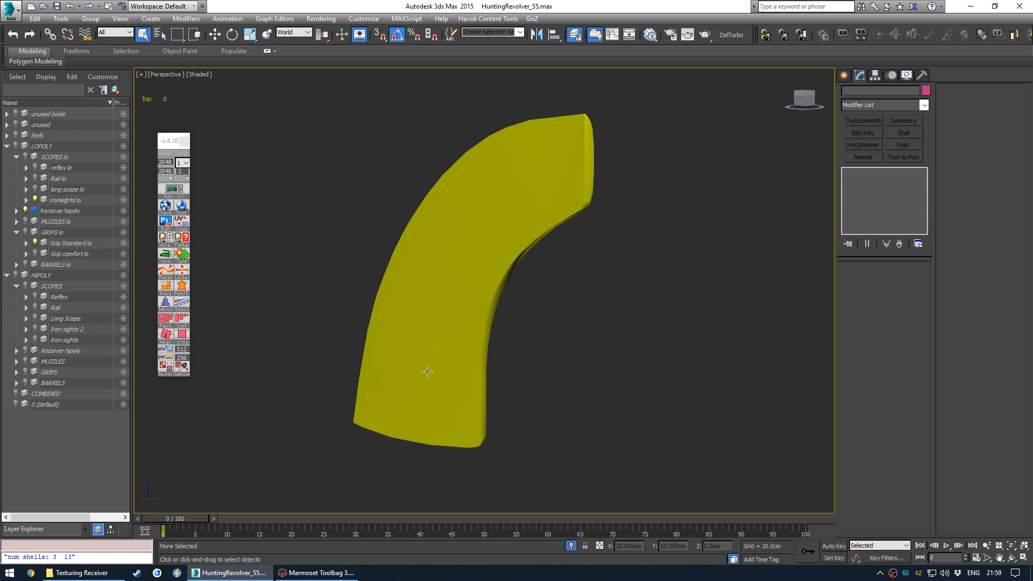
pyautogui.keyDown('alt'); pyautogui.moveTo(603, 246); pyautogui.dragTo(640, 272, button='middle'); pyautogui.keyUp('alt')
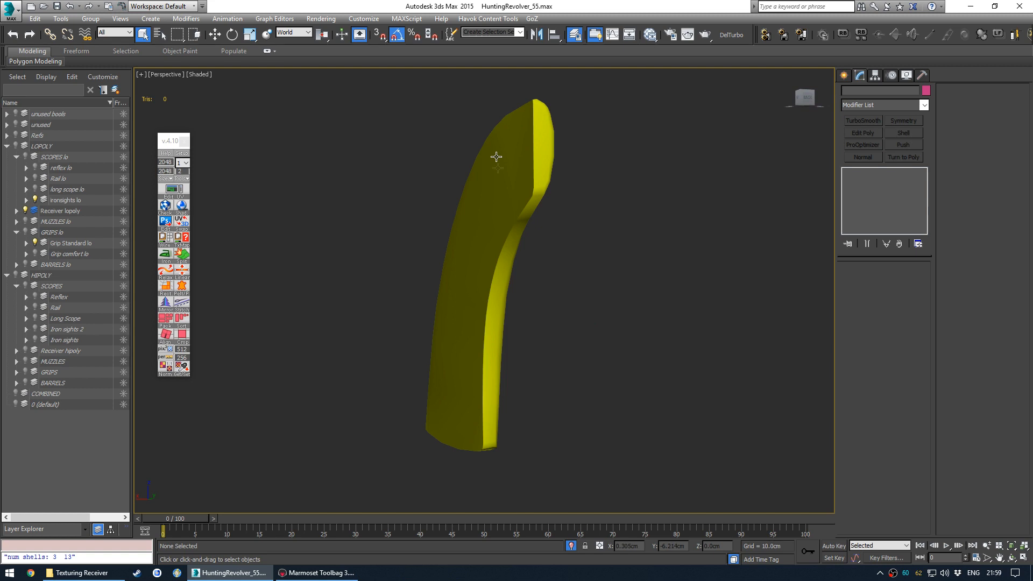
pyautogui.keyDown('alt'); pyautogui.moveTo(544, 146); pyautogui.dragTo(496, 289, button='middle'); pyautogui.keyUp('alt')
pyautogui.keyDown('alt'); pyautogui.moveTo(522, 352); pyautogui.dragTo(499, 333, button='middle'); pyautogui.keyUp('alt')
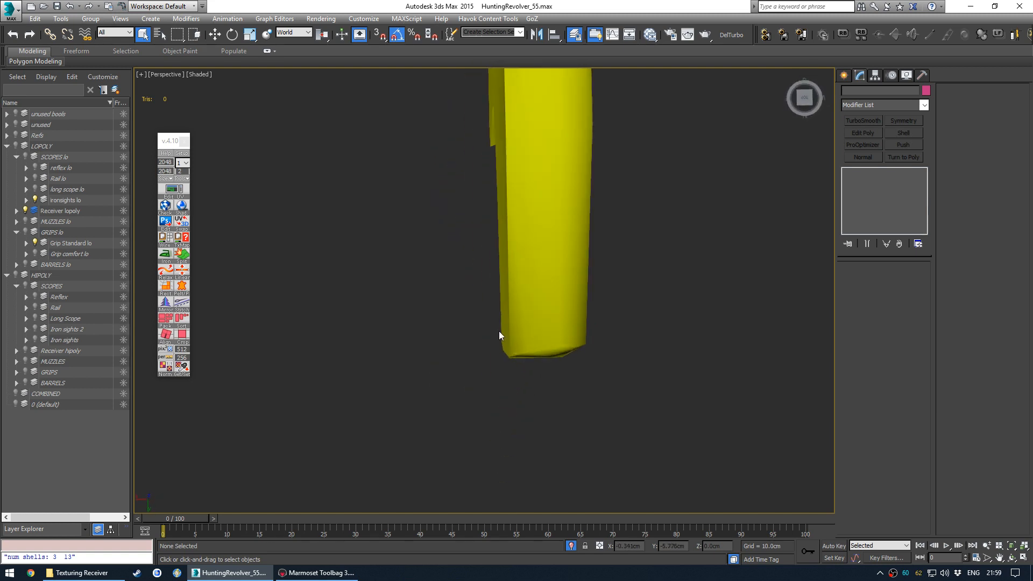
# Examine the low-poly grip's ends, inner curve and edge flow, both shaded and with its wireframe shown.
pyautogui.keyDown('alt'); pyautogui.moveTo(530, 375); pyautogui.dragTo(546, 458, button='middle'); pyautogui.keyUp('alt')
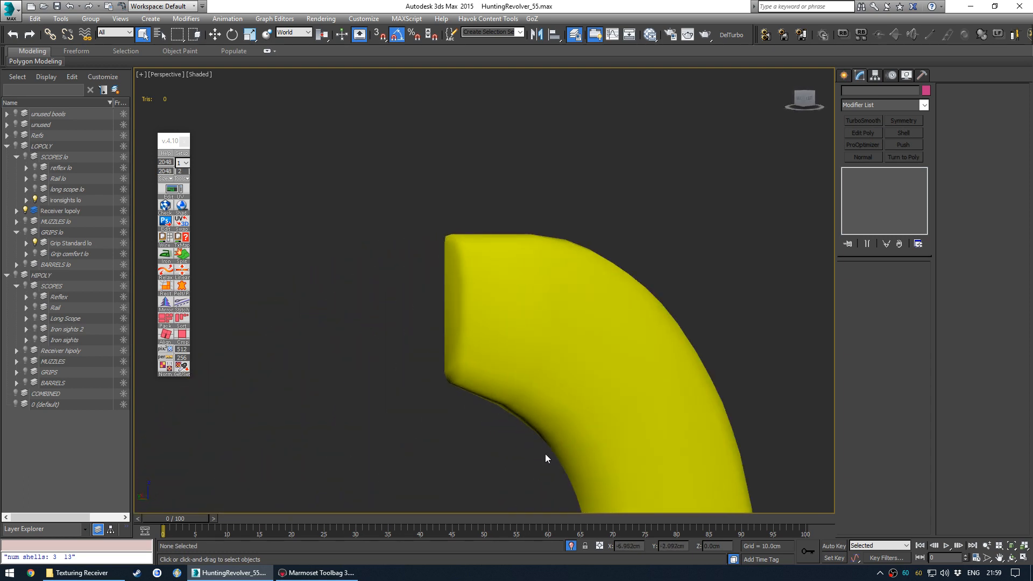
pyautogui.keyDown('alt'); pyautogui.moveTo(643, 481); pyautogui.dragTo(513, 389, button='middle'); pyautogui.keyUp('alt')
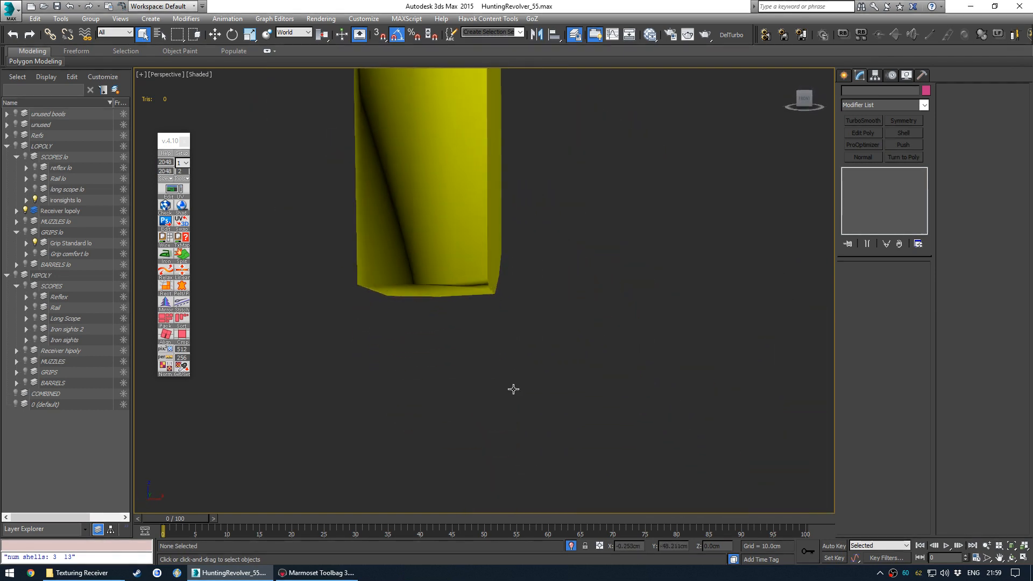
pyautogui.keyDown('alt'); pyautogui.moveTo(508, 271); pyautogui.dragTo(537, 452, button='middle'); pyautogui.keyUp('alt')
pyautogui.click(532, 436)
pyautogui.scroll(3, 511, 427)
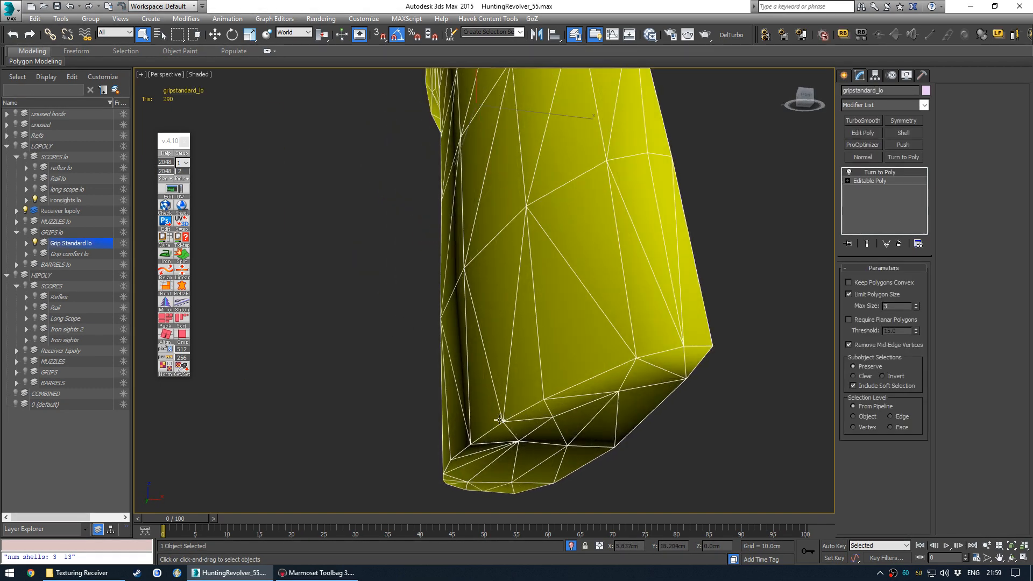
pyautogui.scroll(-4, 501, 419)
pyautogui.keyDown('alt'); pyautogui.moveTo(518, 412); pyautogui.dragTo(627, 425, button='middle'); pyautogui.keyUp('alt')
pyautogui.moveTo(372, 119); pyautogui.dragTo(484, 302, button='middle')
pyautogui.scroll(4, 430, 237)
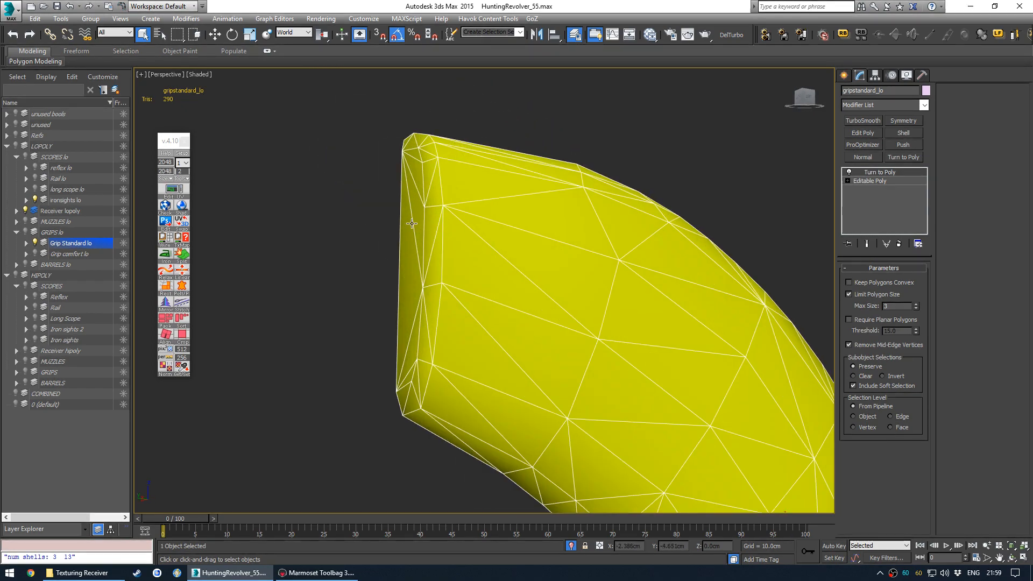
pyautogui.keyDown('alt'); pyautogui.moveTo(418, 228); pyautogui.dragTo(503, 415, button='middle'); pyautogui.keyUp('alt')
pyautogui.scroll(-3, 503, 271)
pyautogui.click(503, 415)
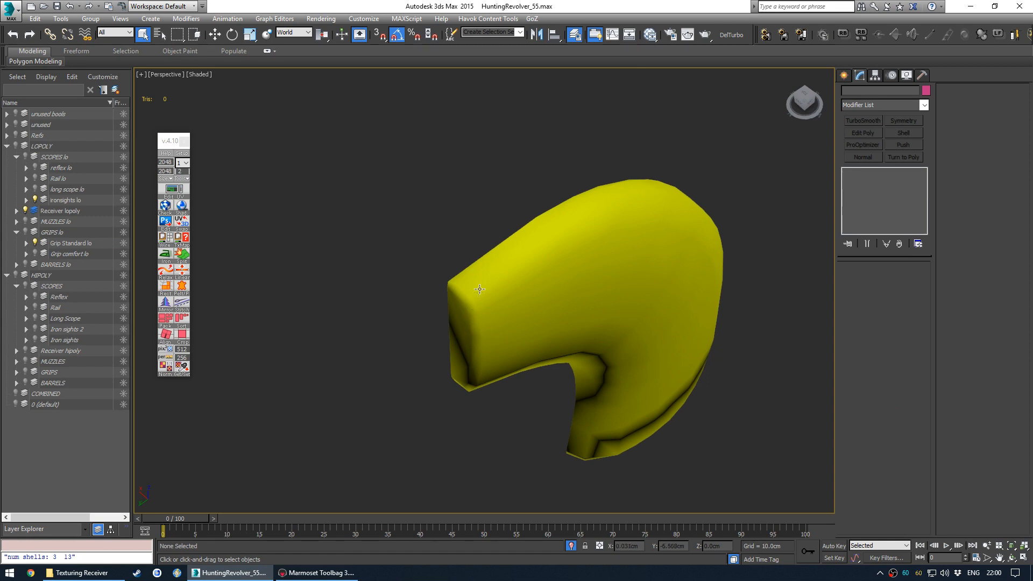
pyautogui.keyDown('alt'); pyautogui.moveTo(473, 368); pyautogui.dragTo(525, 279, button='middle'); pyautogui.keyUp('alt')
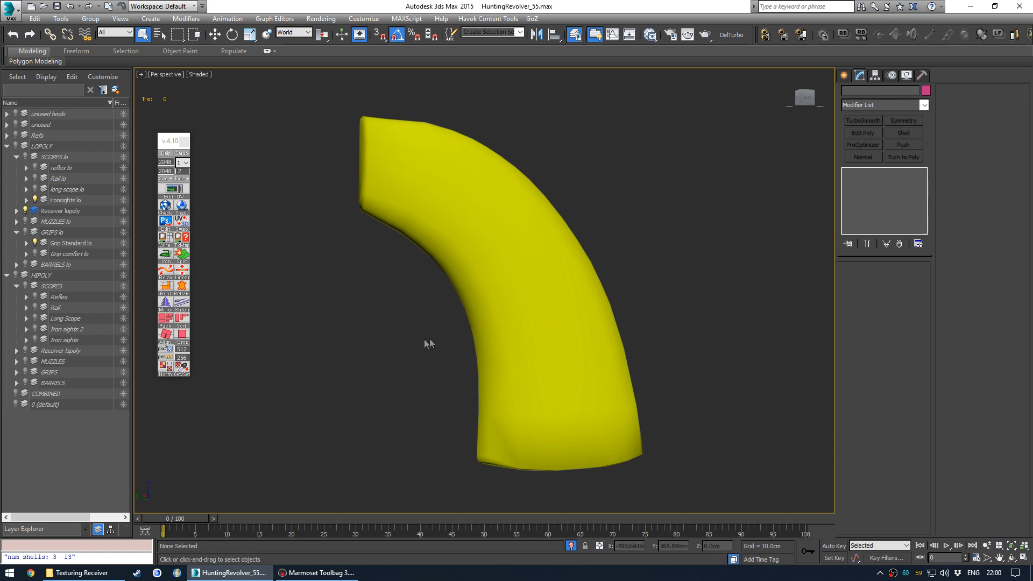
pyautogui.keyDown('alt'); pyautogui.moveTo(450, 331); pyautogui.dragTo(484, 301, button='middle'); pyautogui.keyUp('alt')
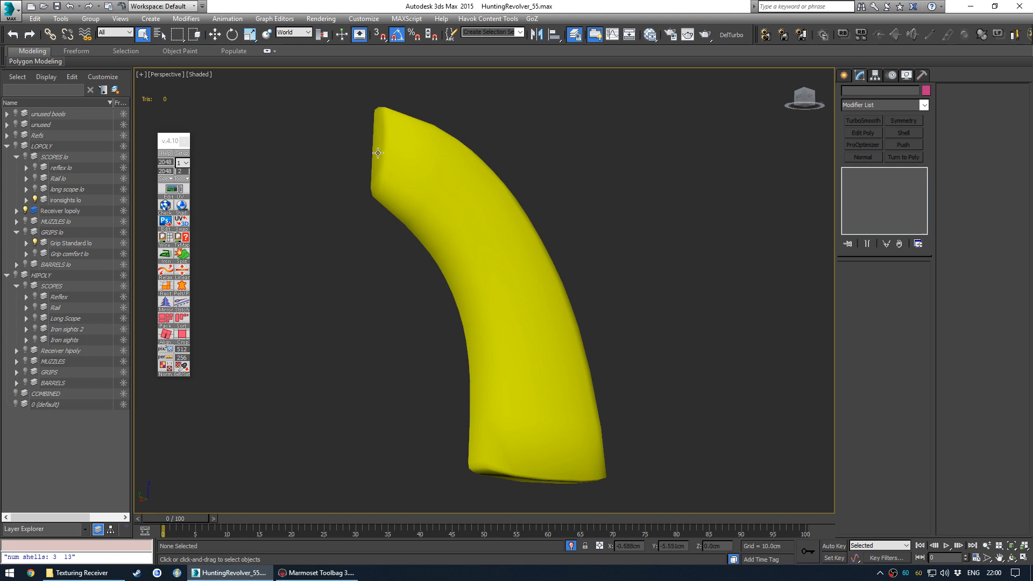
pyautogui.keyDown('alt'); pyautogui.moveTo(427, 229); pyautogui.dragTo(533, 463, button='middle'); pyautogui.keyUp('alt')
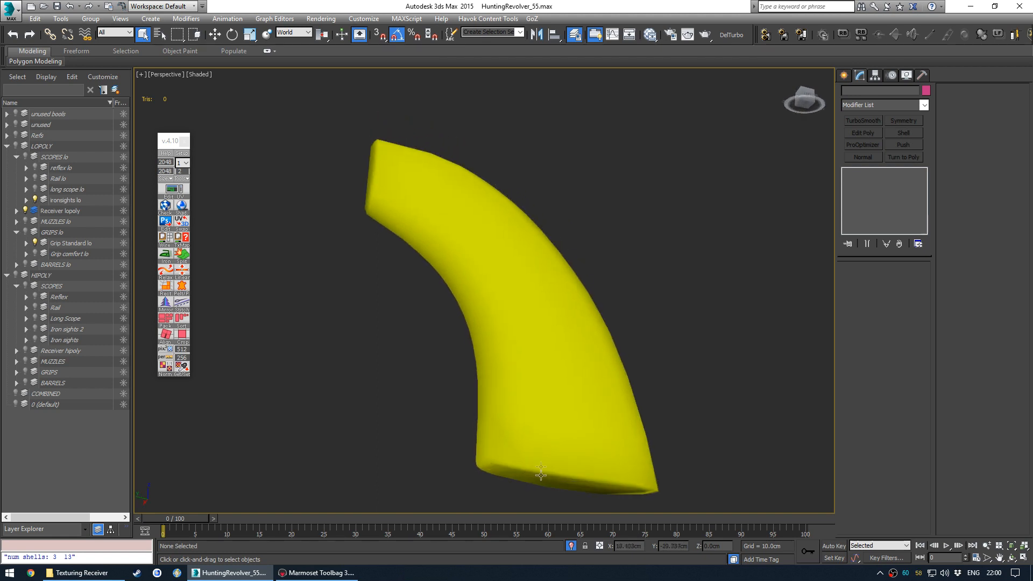
pyautogui.keyDown('alt'); pyautogui.moveTo(442, 275); pyautogui.dragTo(385, 310, button='middle'); pyautogui.keyUp('alt')
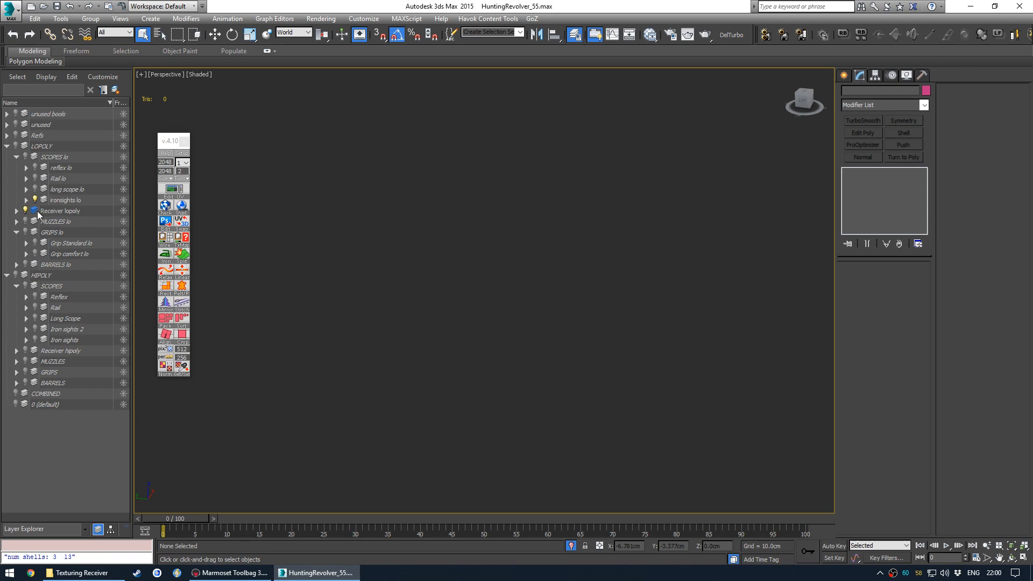
# Select all visible low-poly receiver and iron sight objects and export them over the existing export file.
pyautogui.keyDown('alt'); pyautogui.moveTo(522, 239); pyautogui.dragTo(506, 270, button='middle'); pyautogui.keyUp('alt')
pyautogui.press('z')
pyautogui.scroll(-2, 500, 257)
pyautogui.keyDown('alt'); pyautogui.moveTo(505, 270); pyautogui.dragTo(546, 271, button='middle'); pyautogui.keyUp('alt')
pyautogui.hotkey('ctrl', 'a')
pyautogui.hotkey('ctrl', 'e')
pyautogui.doubleClick(347, 135)
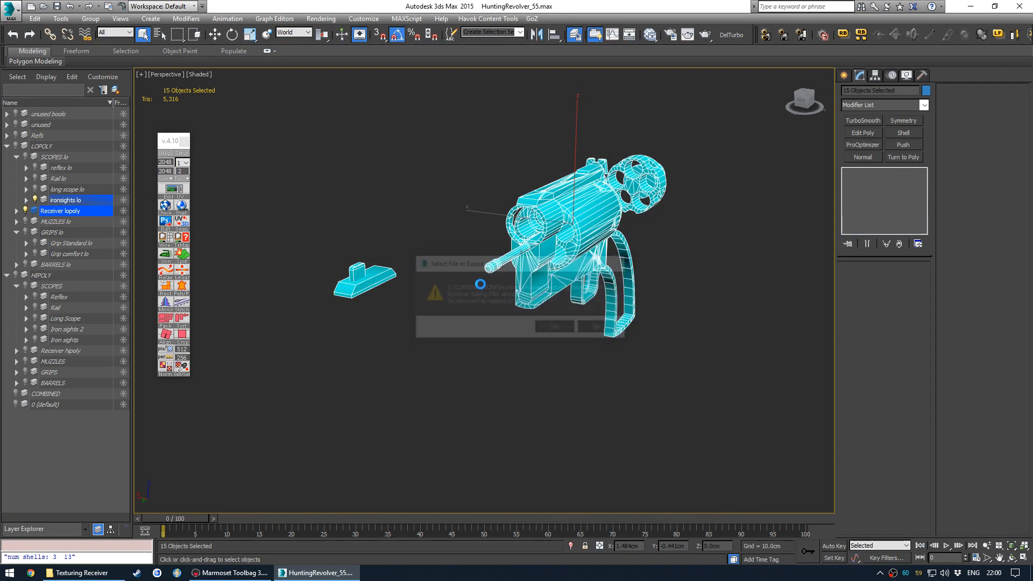
pyautogui.press('Return')
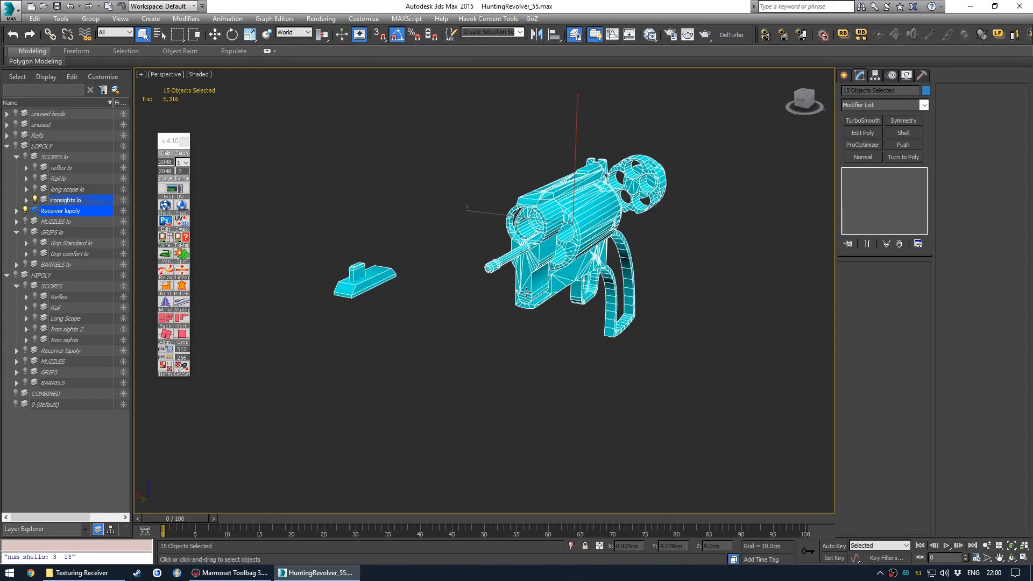
# Deselect everything and show the high-poly Iron sights and Receiver hipoly layers.
pyautogui.click(406, 331)
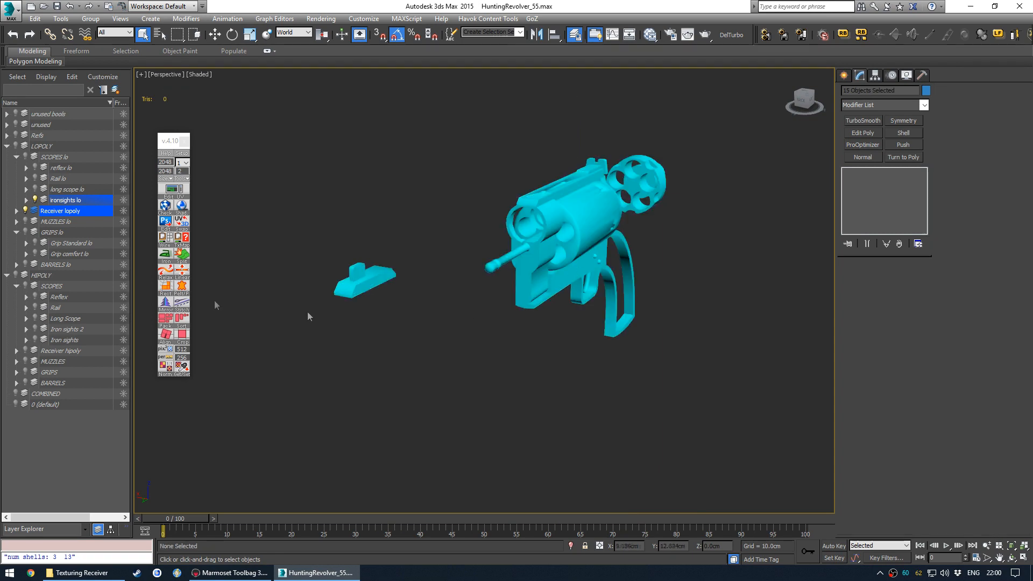
pyautogui.click(35, 339)
pyautogui.click(26, 351)
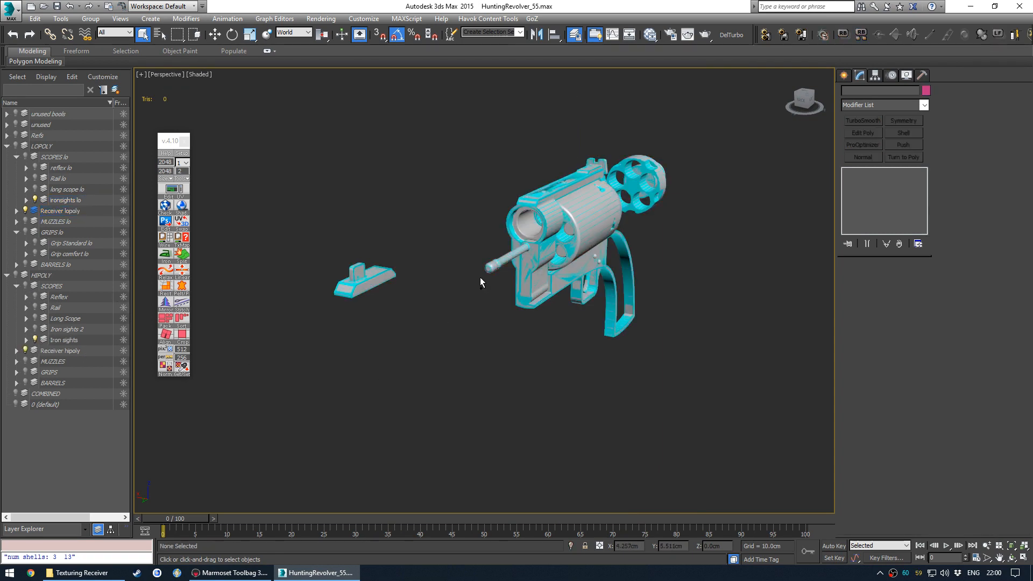
# Select all visible low-poly and high-poly objects and export them as FBX over the existing file with the current options.
pyautogui.hotkey('ctrl', 'a')
pyautogui.hotkey('ctrl', 'e')
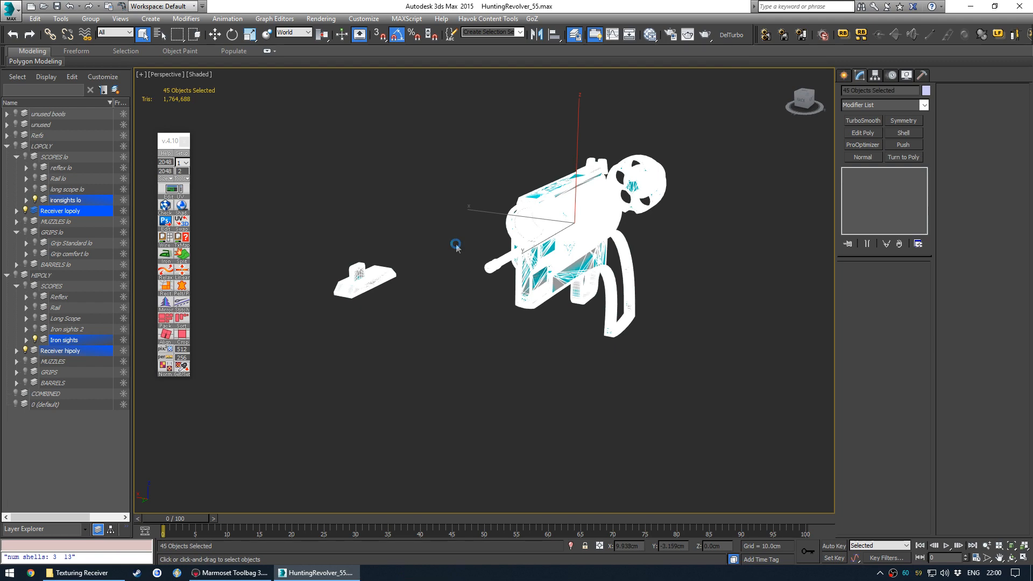
pyautogui.click(345, 135)
pyautogui.press('Return')
pyautogui.press('Return')
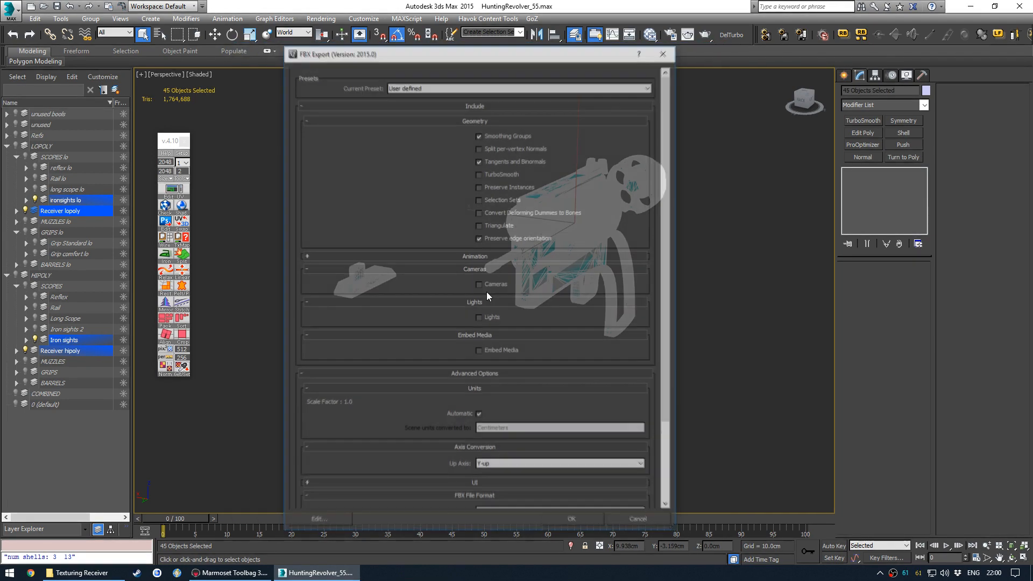
pyautogui.press('Return')
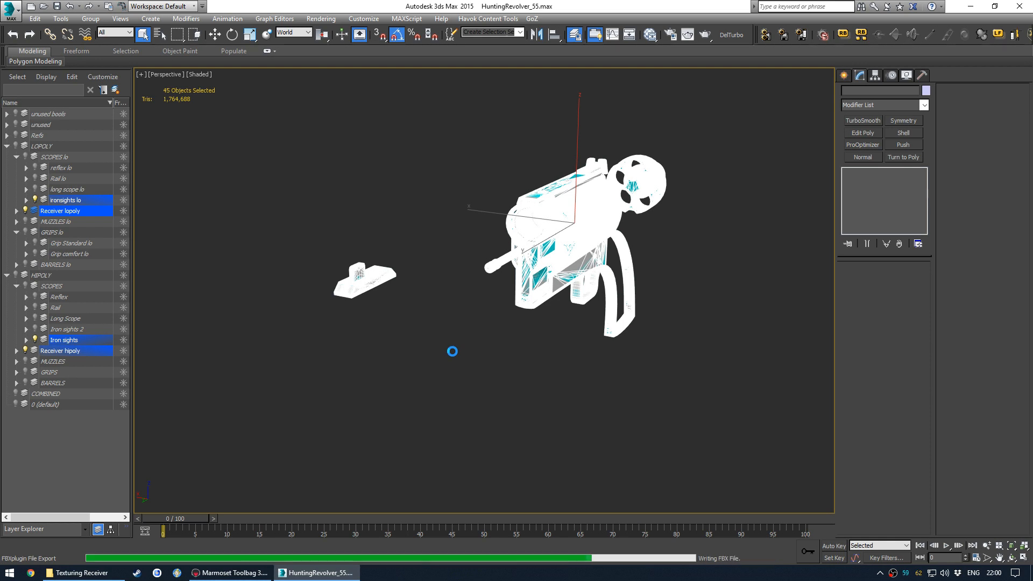
pyautogui.click(688, 455)
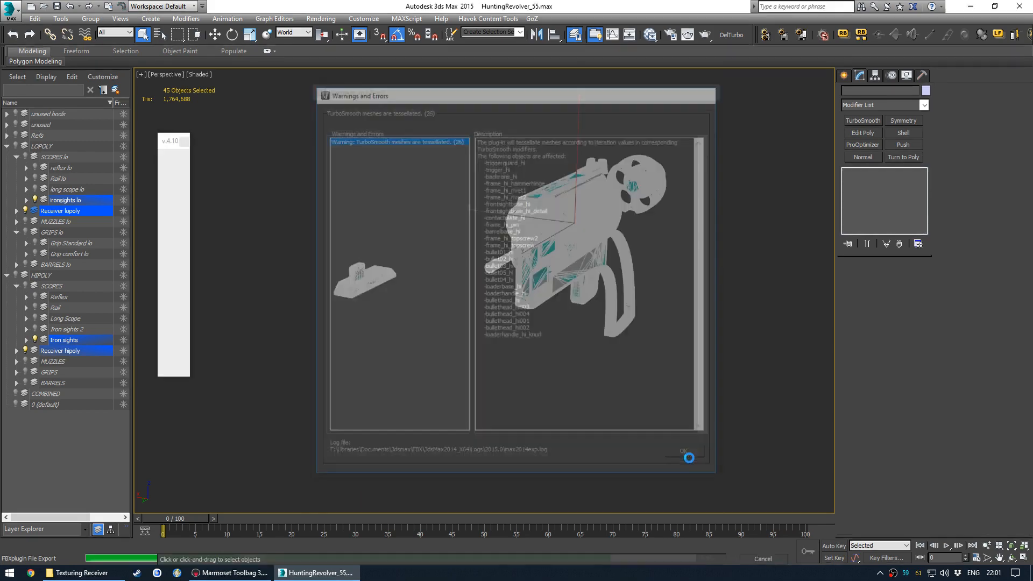
# Switch to Marmoset Toolbag and rebake the normals with Baker 1.
pyautogui.click(230, 572)
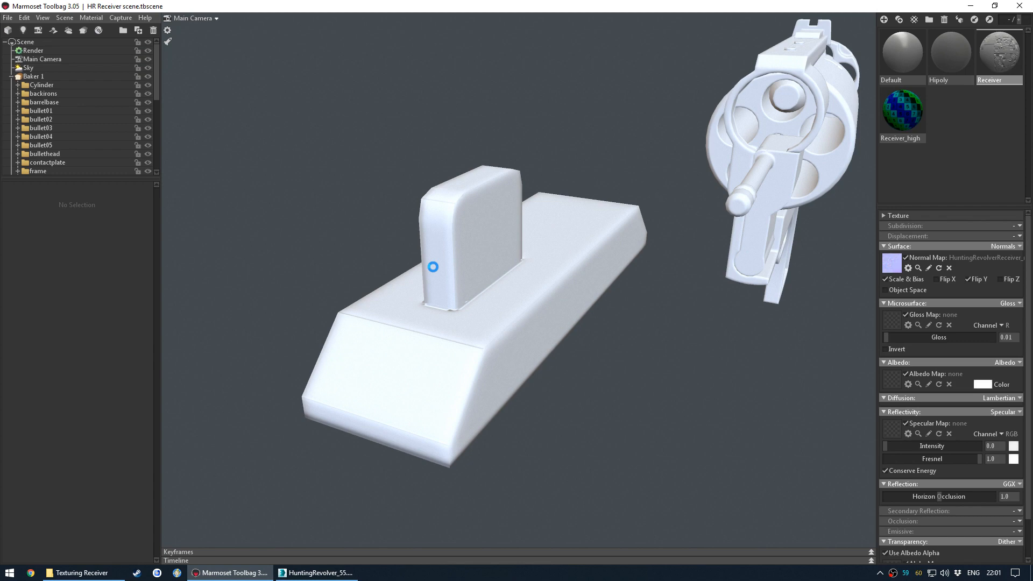
pyautogui.click(51, 76)
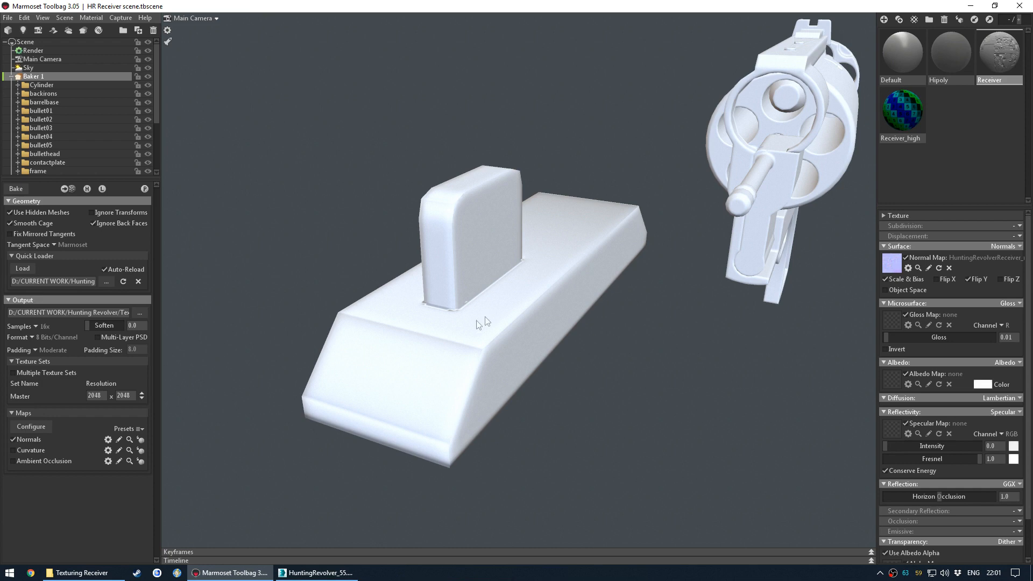
pyautogui.click(16, 189)
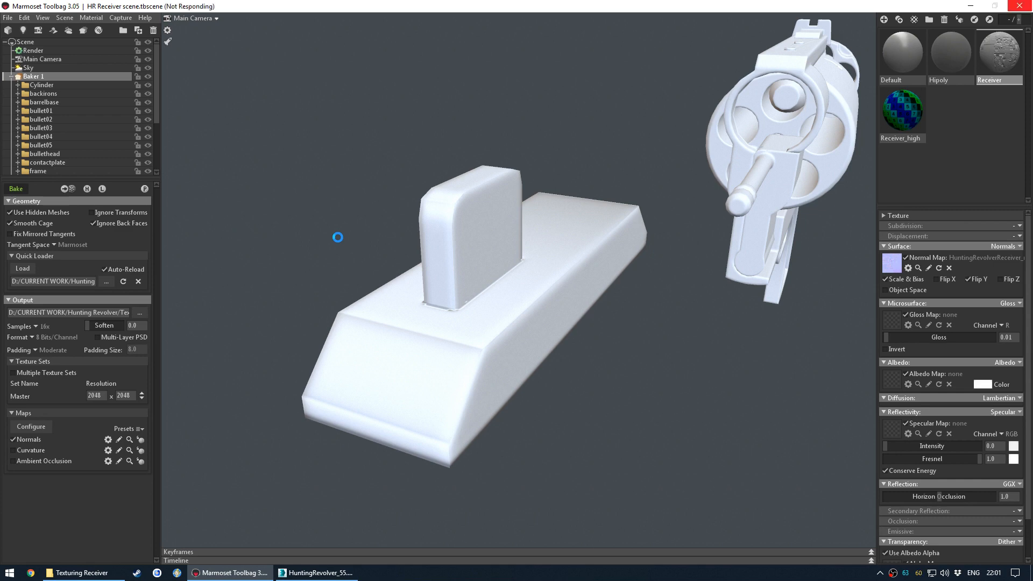
# Inspect the baked normals on the front sight base and upright blade from several sides.
pyautogui.click(527, 330)
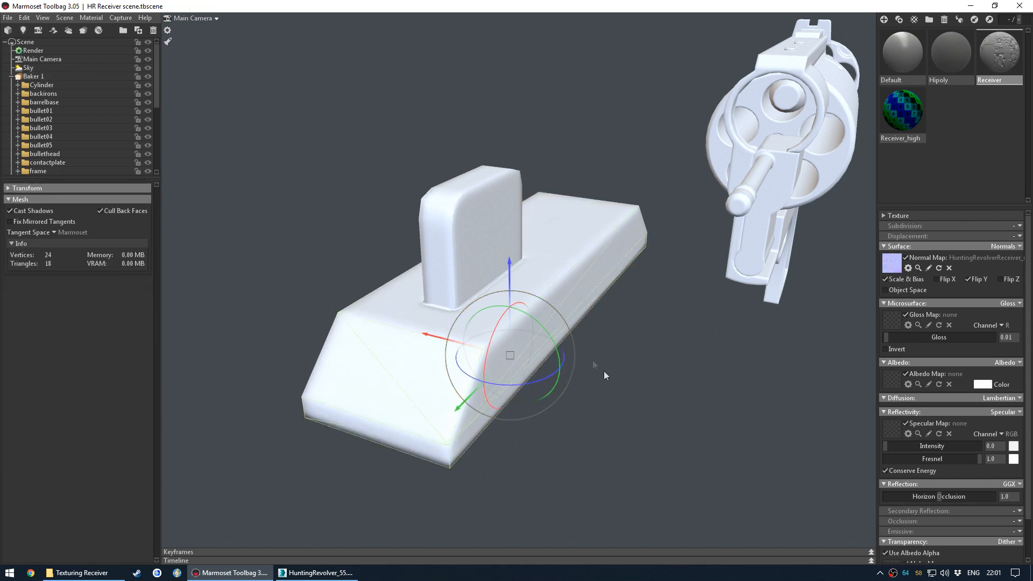
pyautogui.moveTo(666, 395); pyautogui.dragTo(434, 391)
pyautogui.scroll(-6, 431, 350)
pyautogui.moveTo(628, 419); pyautogui.dragTo(526, 330, button='middle')
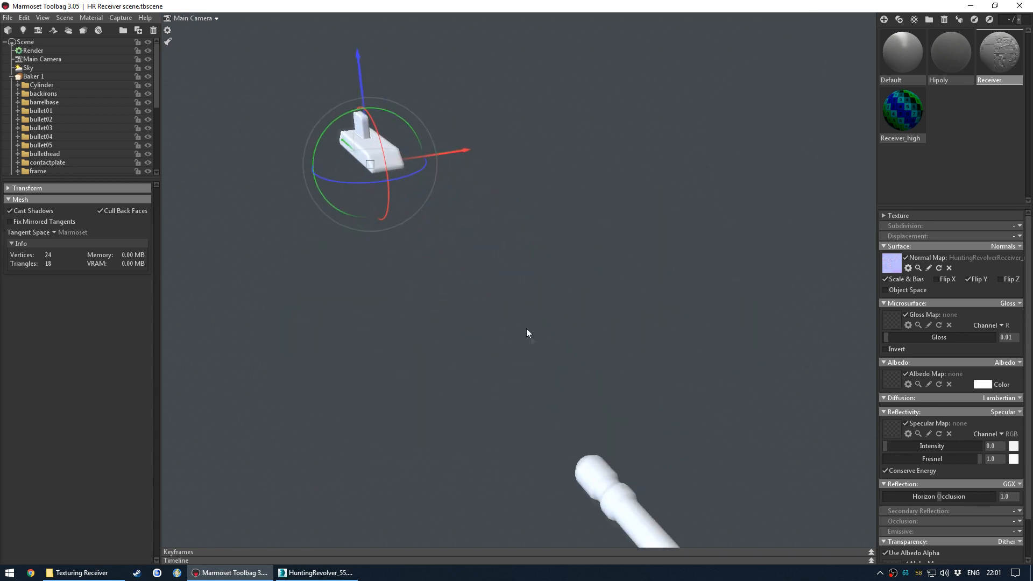
pyautogui.scroll(-3, 554, 343)
pyautogui.moveTo(675, 391); pyautogui.dragTo(689, 368)
pyautogui.moveTo(689, 368); pyautogui.dragTo(501, 276, button='middle')
# Examine the bake on the contact plate and the surrounding rear frame up close.
pyautogui.moveTo(548, 309); pyautogui.dragTo(521, 312)
pyautogui.click(518, 315)
pyautogui.press('f')
pyautogui.moveTo(596, 307); pyautogui.dragTo(527, 353)
pyautogui.scroll(-3, 529, 329)
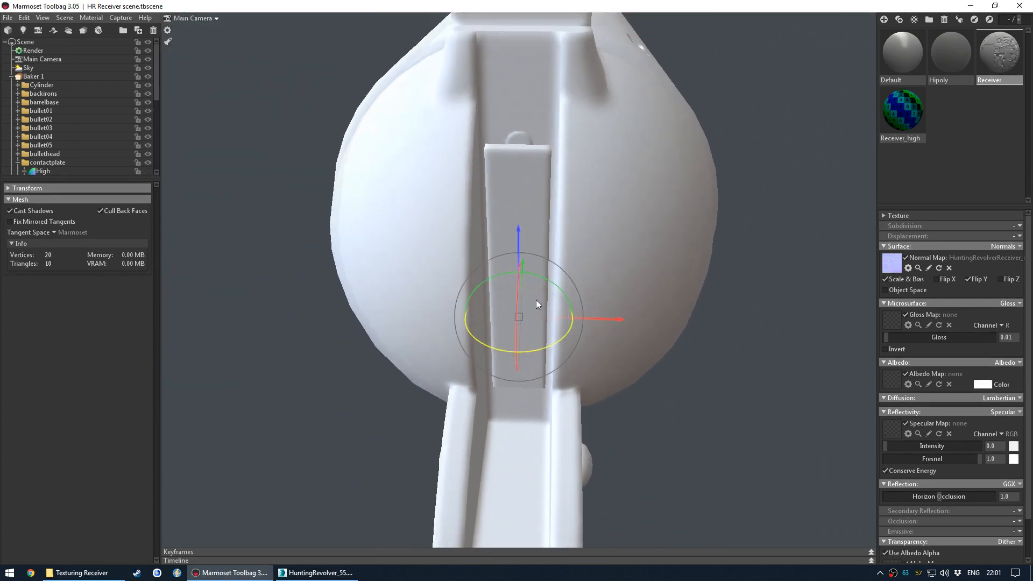
pyautogui.moveTo(536, 299); pyautogui.dragTo(549, 260)
pyautogui.click(544, 195)
pyautogui.moveTo(543, 195); pyautogui.dragTo(514, 109)
pyautogui.click(514, 109)
pyautogui.press('f')
pyautogui.moveTo(669, 372); pyautogui.dragTo(506, 325)
pyautogui.click(524, 321)
pyautogui.moveTo(713, 320); pyautogui.dragTo(472, 353)
pyautogui.click(535, 225)
# Inspect the baked cylinder's chambers and rear face beside the open frame.
pyautogui.moveTo(531, 273); pyautogui.dragTo(439, 334, button='right')
pyautogui.moveTo(439, 334); pyautogui.dragTo(538, 303, button='middle')
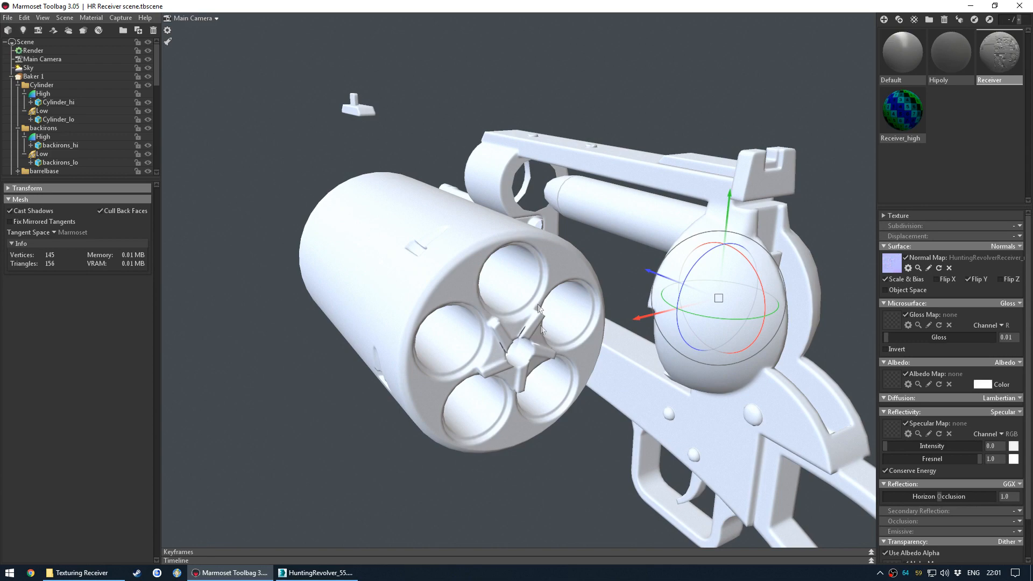
pyautogui.scroll(3, 557, 363)
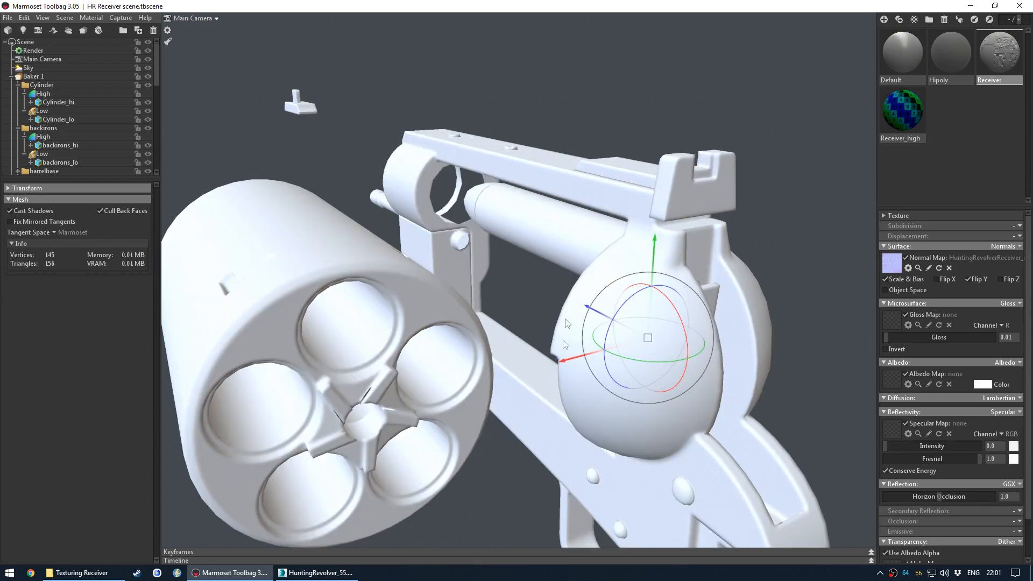
pyautogui.moveTo(499, 322); pyautogui.dragTo(520, 293, button='middle')
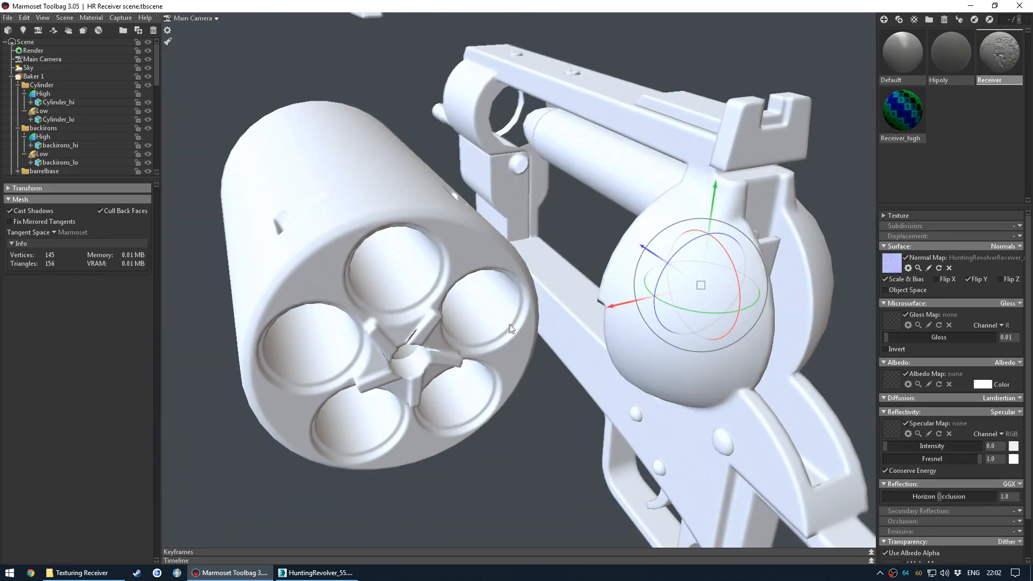
pyautogui.moveTo(510, 324); pyautogui.dragTo(577, 266)
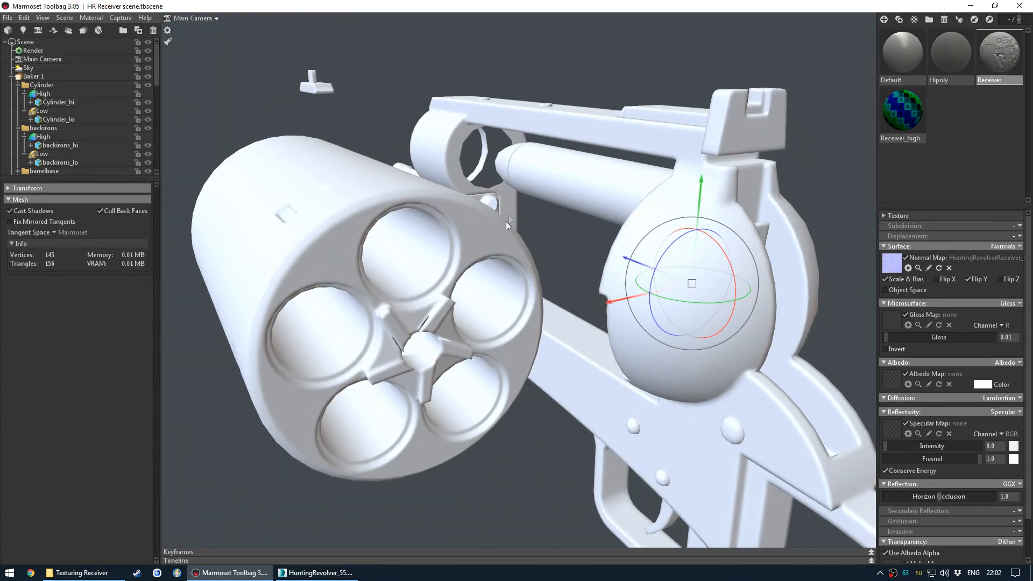
# Try moving the selected bullet parts away from the frame, undo the move and clear the selection.
pyautogui.keyDown('ctrl'); pyautogui.click(498, 159); pyautogui.keyUp('ctrl')
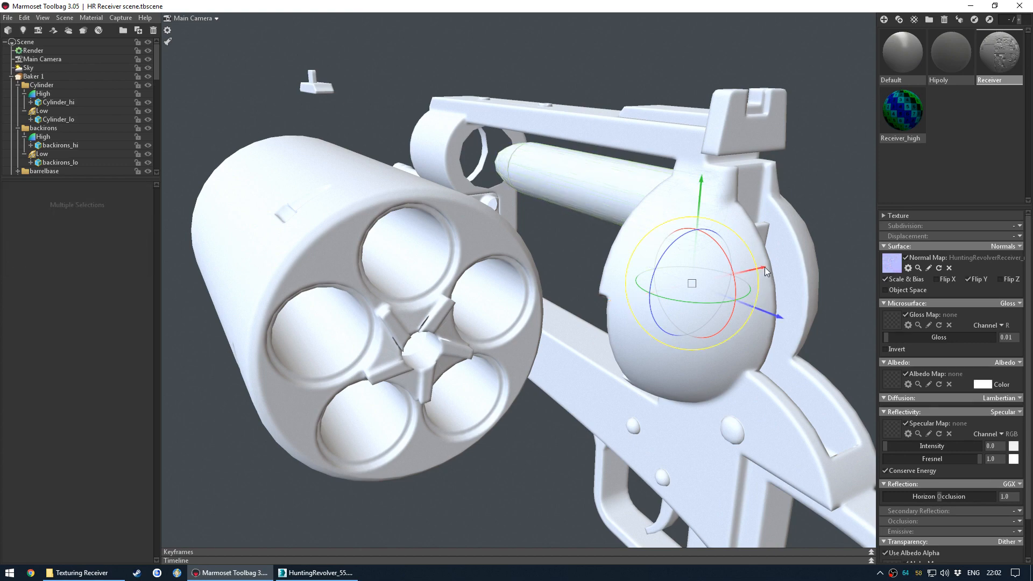
pyautogui.moveTo(770, 267); pyautogui.dragTo(518, 357)
pyautogui.hotkey('ctrl', 'z')
pyautogui.hotkey('ctrl', 'z')
pyautogui.hotkey('ctrl', 'z')
pyautogui.hotkey('ctrl', 'z')
pyautogui.hotkey('ctrl', 'z')
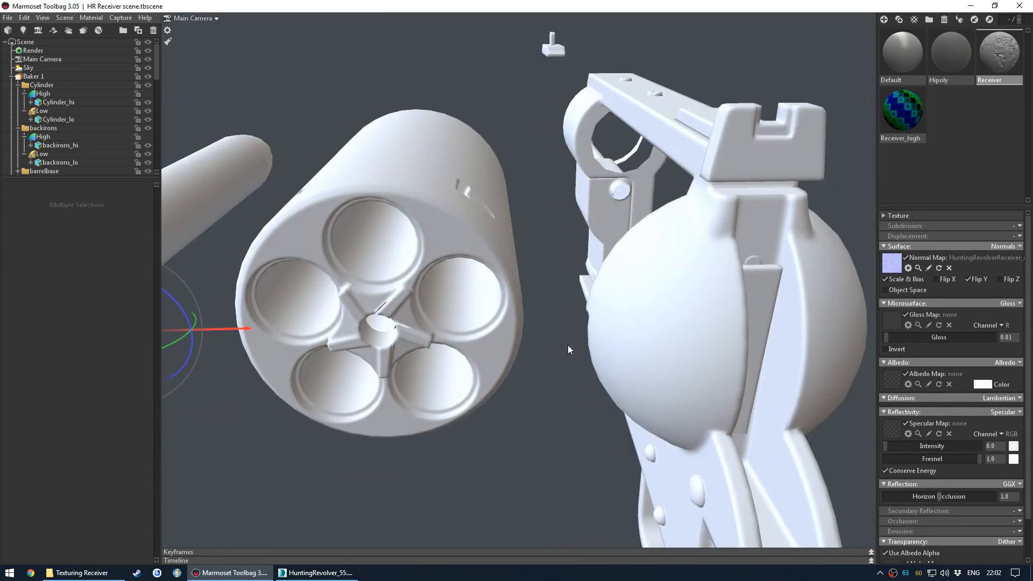
pyautogui.hotkey('ctrl', 'z')
pyautogui.hotkey('ctrl', 'z')
pyautogui.hotkey('ctrl', 'z')
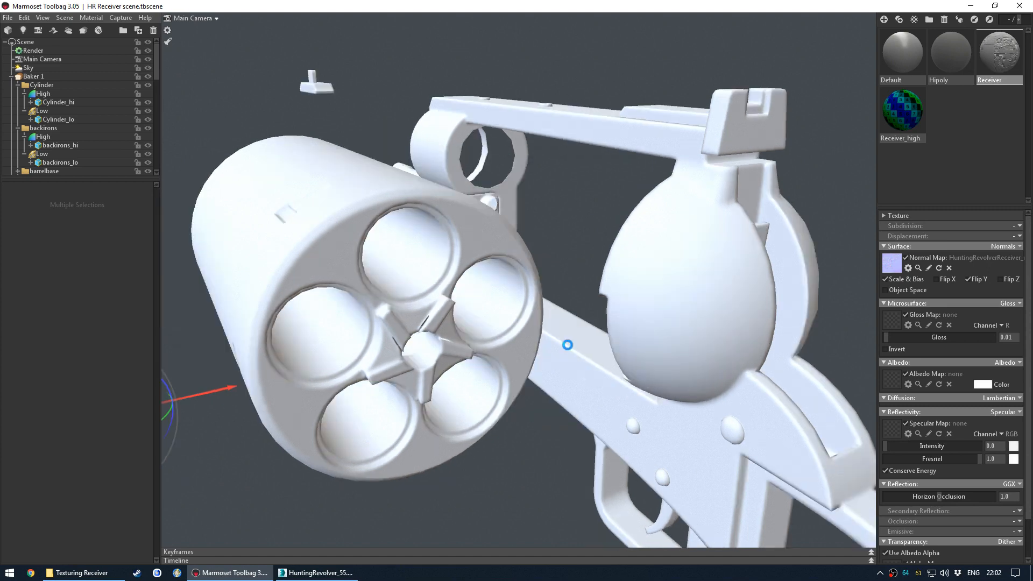
pyautogui.click(559, 32)
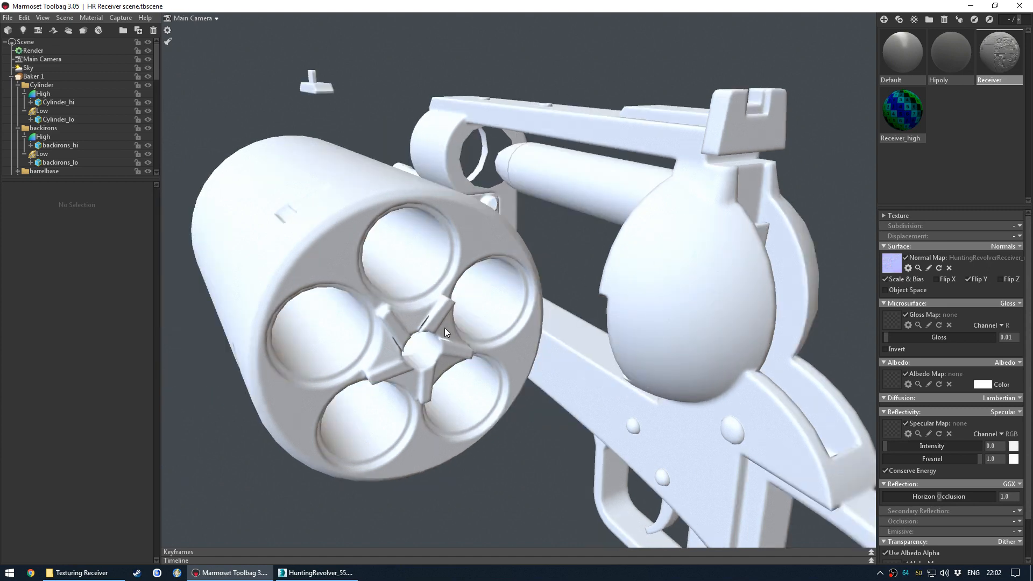
# Select the bullet head, frame it in the view and inspect its baked shading.
pyautogui.moveTo(484, 319); pyautogui.dragTo(544, 336)
pyautogui.moveTo(544, 337); pyautogui.dragTo(538, 199, button='right')
pyautogui.moveTo(538, 199); pyautogui.dragTo(505, 201)
pyautogui.moveTo(490, 351); pyautogui.dragTo(682, 272)
pyautogui.click(613, 274)
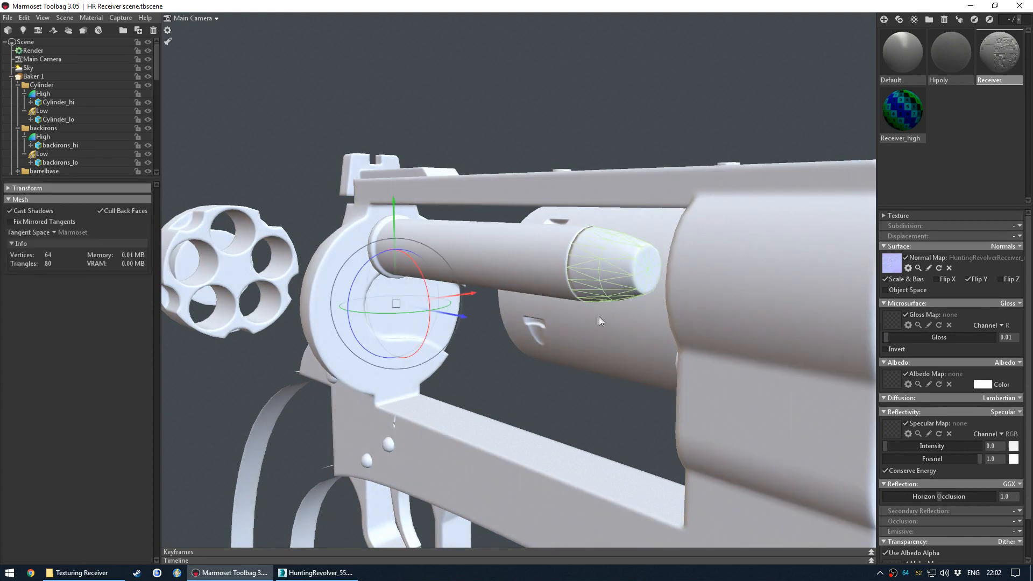
pyautogui.press('f')
pyautogui.moveTo(683, 336); pyautogui.dragTo(608, 336)
# Switch to 3ds Max and isolate the low-poly and high-poly bullet heads inside the barrel opening.
pyautogui.click(315, 572)
pyautogui.keyDown('alt'); pyautogui.moveTo(447, 288); pyautogui.dragTo(506, 240, button='middle'); pyautogui.keyUp('alt')
pyautogui.scroll(10, 535, 204)
pyautogui.click(539, 206)
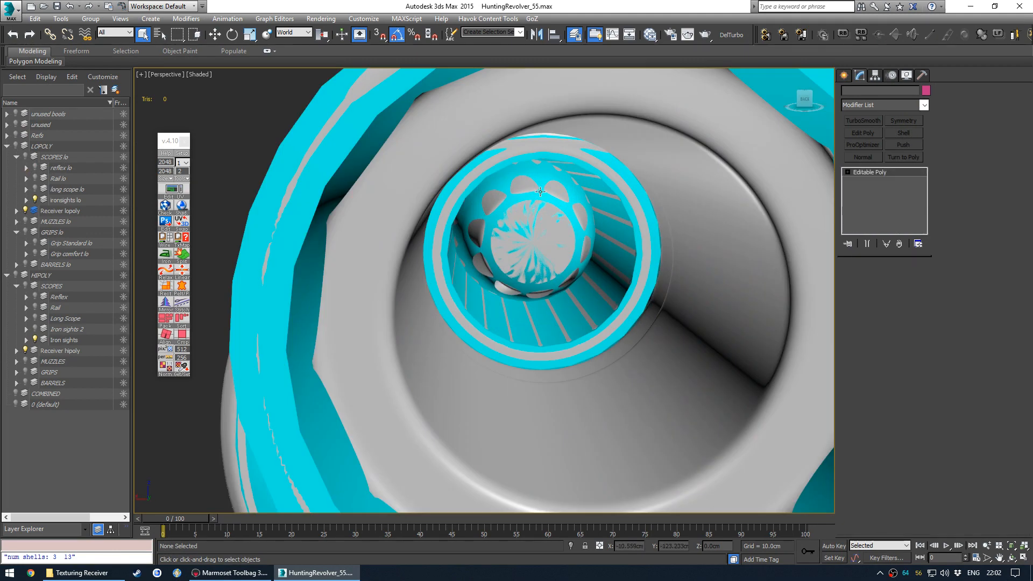
pyautogui.keyDown('ctrl'); pyautogui.click(564, 227); pyautogui.keyUp('ctrl')
pyautogui.hotkey('alt', 'q')
pyautogui.keyDown('alt'); pyautogui.moveTo(640, 275); pyautogui.dragTo(588, 316, button='middle'); pyautogui.keyUp('alt')
# Select bullethead_lo and open its UVs in the UV editor with an Unwrap UVW modifier.
pyautogui.click(744, 361)
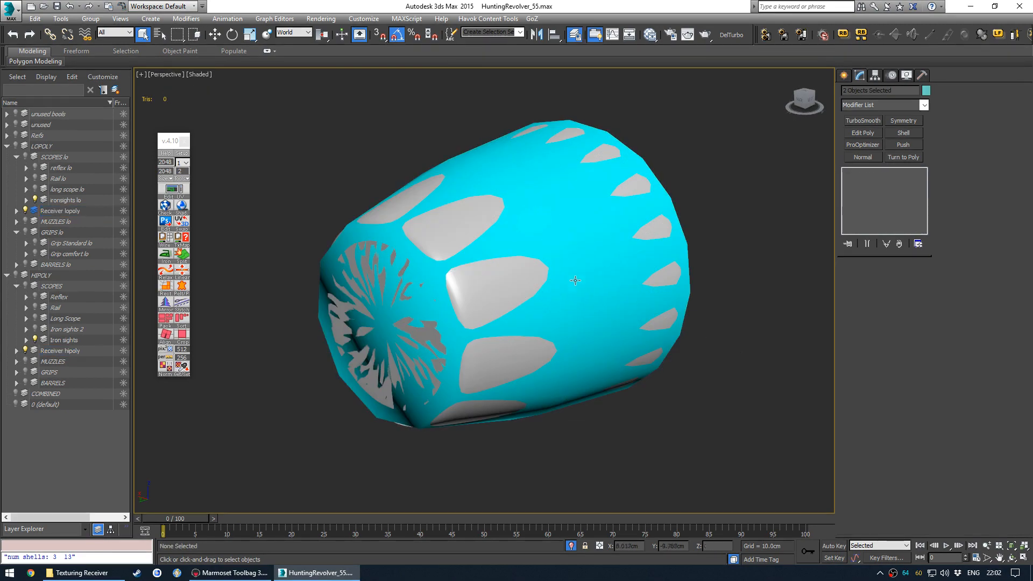
pyautogui.click(635, 300)
pyautogui.click(173, 189)
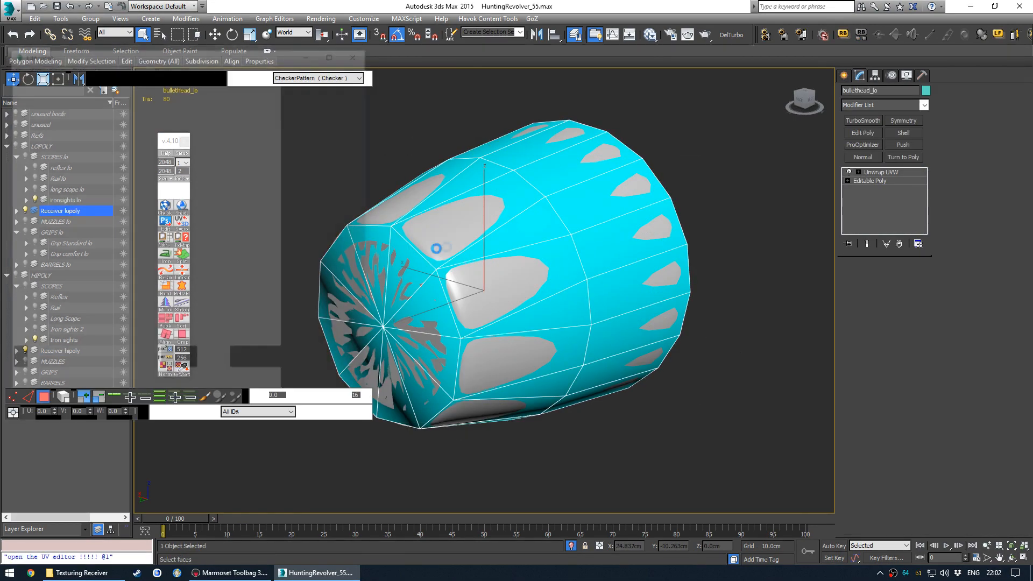
# Inspect the bullet head's UV layout, selecting the end cap's island to see which faces it covers, and clear the selection.
pyautogui.keyDown('alt'); pyautogui.moveTo(464, 264); pyautogui.dragTo(505, 263, button='middle'); pyautogui.keyUp('alt')
pyautogui.click(133, 192)
pyautogui.scroll(-4, 134, 193)
pyautogui.click(235, 79)
pyautogui.scroll(5, 144, 213)
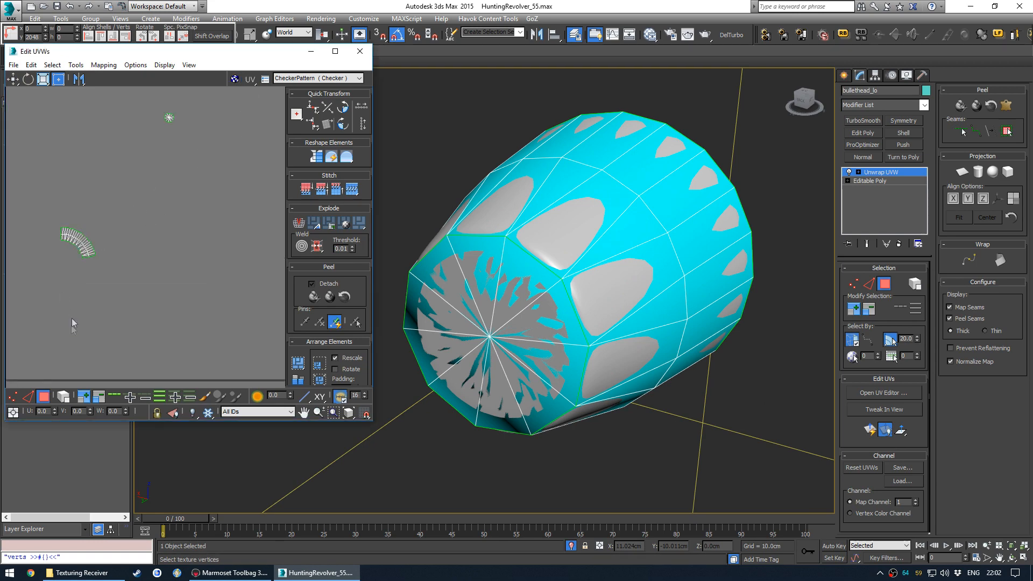
pyautogui.click(60, 399)
pyautogui.moveTo(189, 152); pyautogui.dragTo(208, 198, button='middle')
pyautogui.click(190, 165)
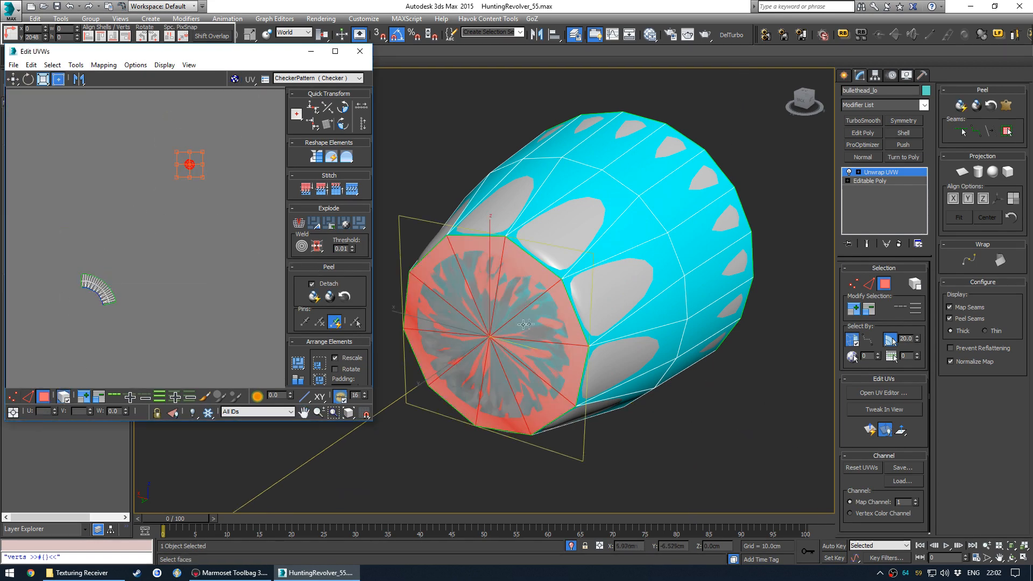
pyautogui.keyDown('alt'); pyautogui.moveTo(531, 323); pyautogui.dragTo(527, 324, button='middle'); pyautogui.keyUp('alt')
pyautogui.click(403, 480)
# Delete the Unwrap UVW modifier from bullethead_lo, check the smoothing groups of its whole element, and deselect the object.
pyautogui.rightClick(886, 172)
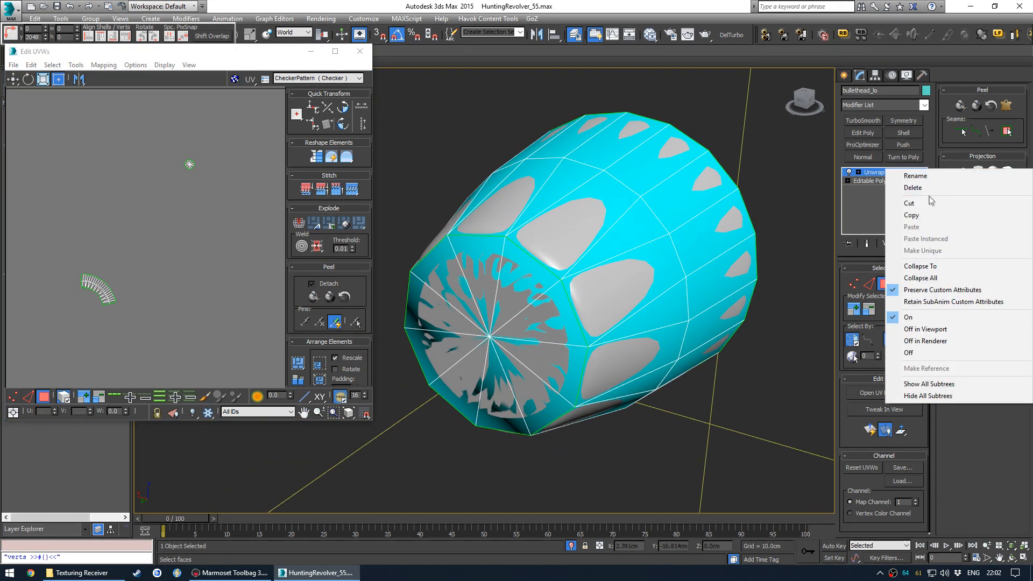
pyautogui.click(931, 194)
pyautogui.keyDown('alt'); pyautogui.moveTo(732, 269); pyautogui.dragTo(672, 263, button='middle'); pyautogui.keyUp('alt')
pyautogui.click(908, 280)
pyautogui.click(694, 285)
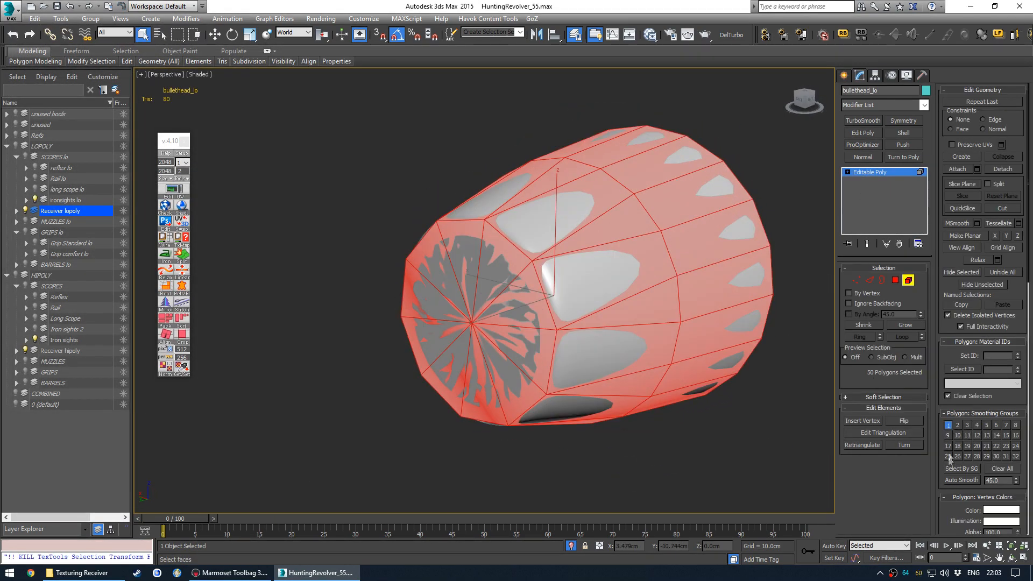
pyautogui.click(909, 277)
pyautogui.click(776, 169)
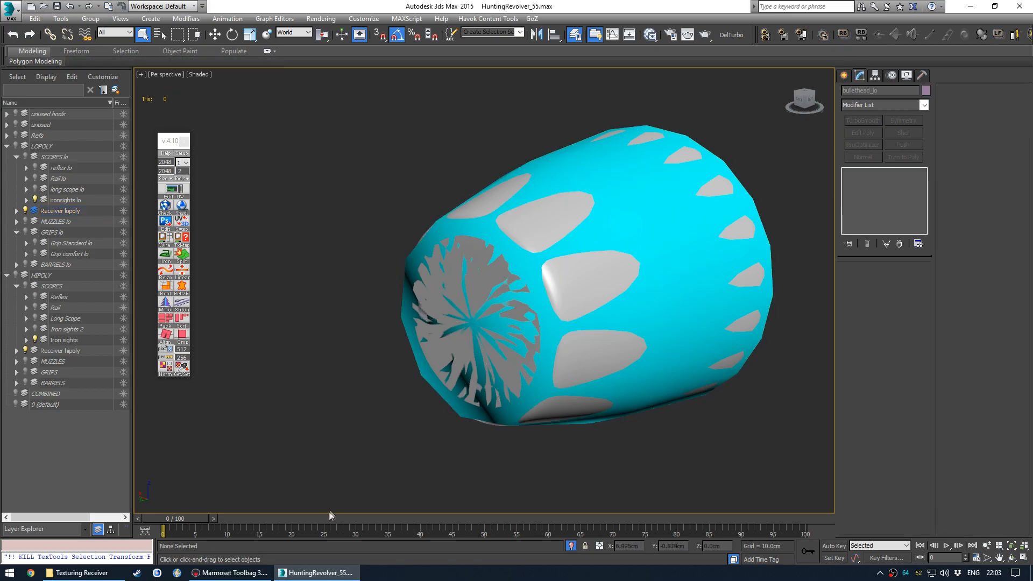
# Switch to Marmoset Toolbag and examine the baked shading on the bullet head's side and end cap.
pyautogui.click(236, 579)
pyautogui.keyDown('alt'); pyautogui.moveTo(478, 255); pyautogui.dragTo(501, 324, button='right'); pyautogui.keyUp('alt')
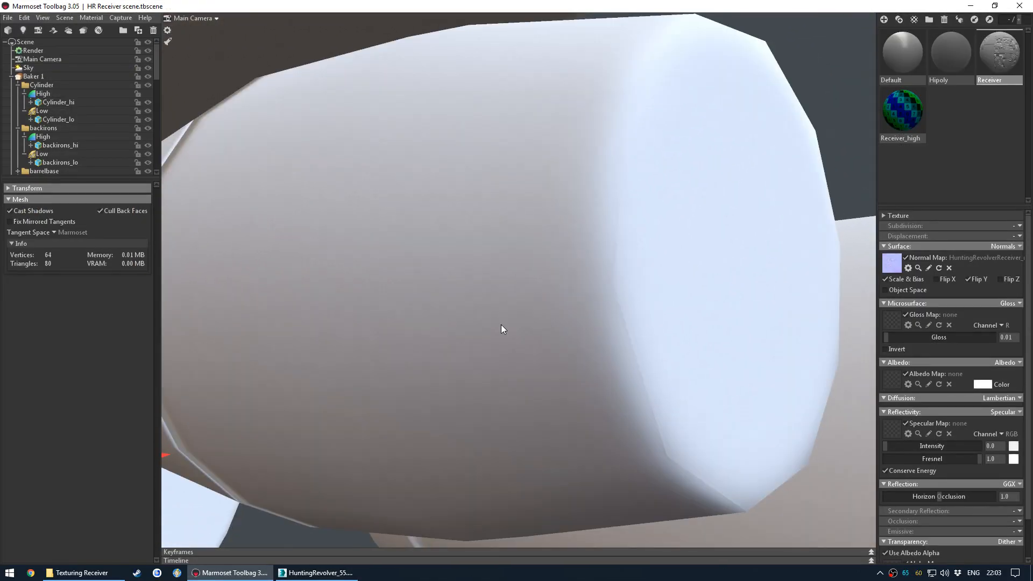
pyautogui.keyDown('alt'); pyautogui.moveTo(500, 326); pyautogui.dragTo(488, 242); pyautogui.keyUp('alt')
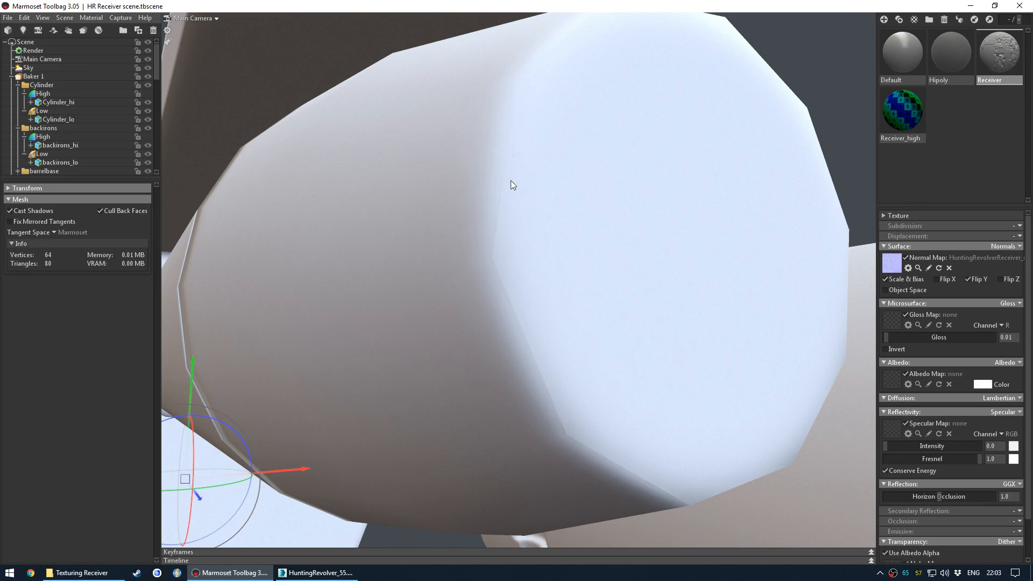
pyautogui.moveTo(495, 267); pyautogui.dragTo(522, 332)
pyautogui.scroll(-5, 553, 235)
pyautogui.scroll(-4, 546, 241)
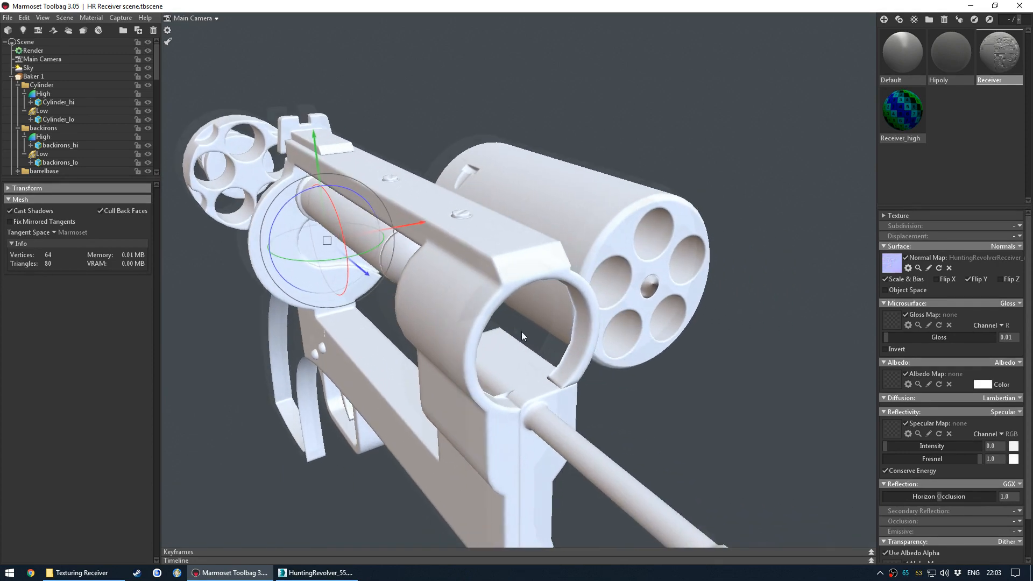
# Examine the baked shading on the barrel base and top strap up close, clearing the mesh selection.
pyautogui.scroll(5, 547, 386)
pyautogui.moveTo(598, 405); pyautogui.dragTo(622, 431)
pyautogui.scroll(4, 622, 430)
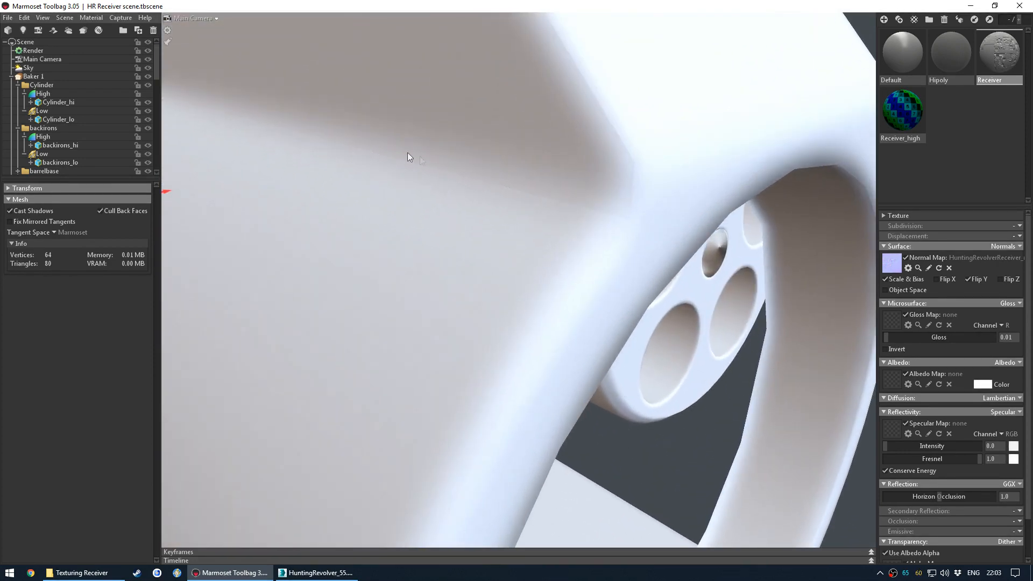
pyautogui.moveTo(635, 155); pyautogui.dragTo(560, 140)
pyautogui.moveTo(257, 119); pyautogui.dragTo(269, 288)
pyautogui.click(271, 344)
pyautogui.moveTo(458, 362); pyautogui.dragTo(381, 340)
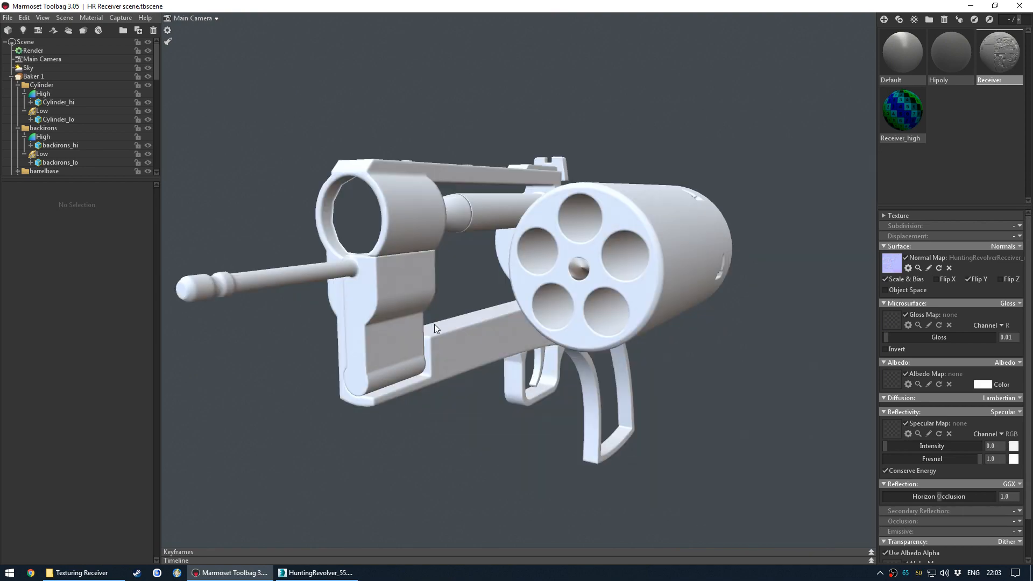
# Undo the recent run of camera moves back to the earlier view of the bullet head.
pyautogui.hotkey('ctrl', 'z')
pyautogui.hotkey('ctrl', 'z')
pyautogui.hotkey('ctrl', 'z')
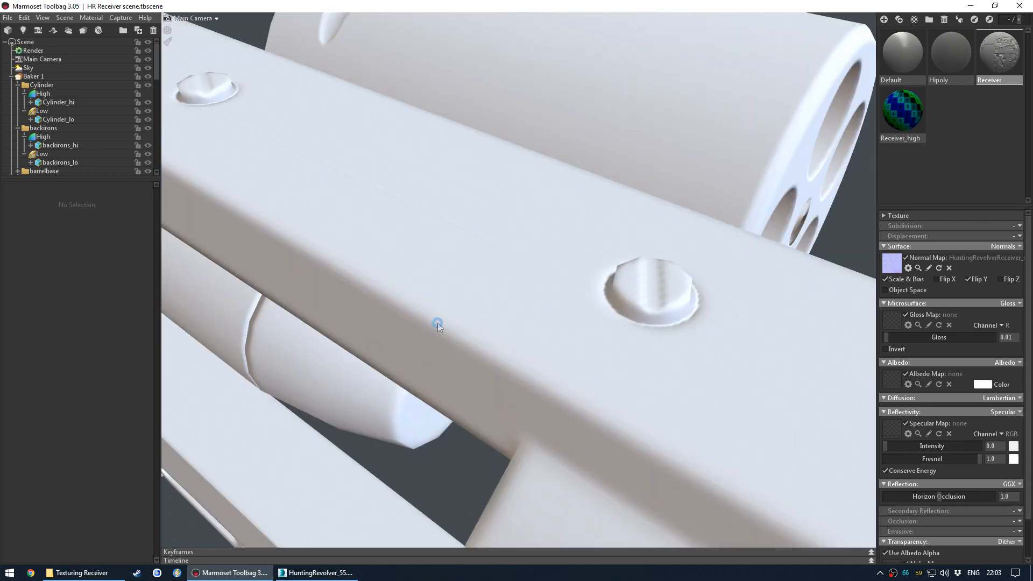
pyautogui.hotkey('ctrl', 'z')
pyautogui.hotkey('ctrl', 'z')
pyautogui.hotkey('ctrl', 'z')
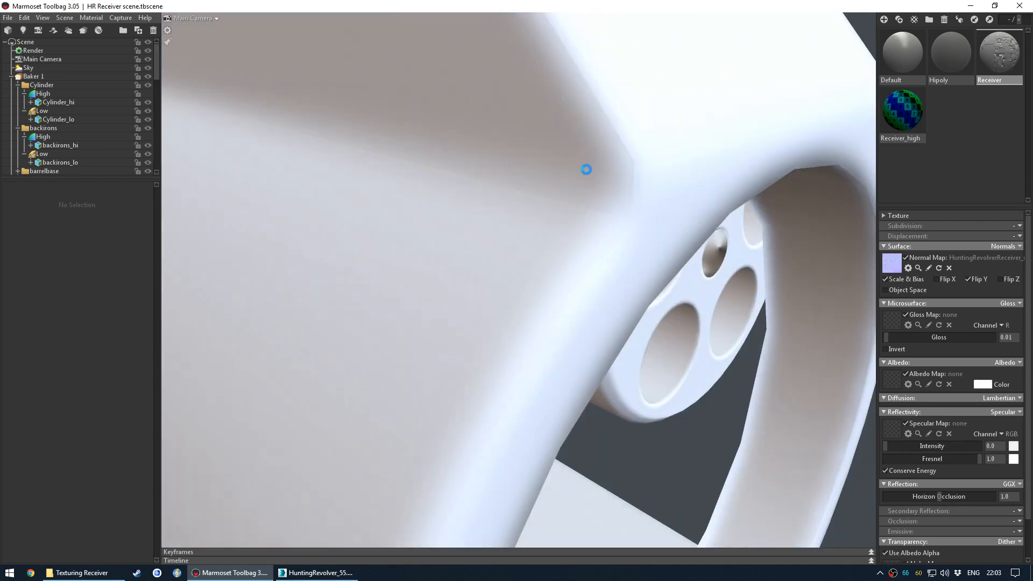
pyautogui.hotkey('ctrl', 'z')
pyautogui.hotkey('ctrl', 'z')
pyautogui.hotkey('ctrl', 'z')
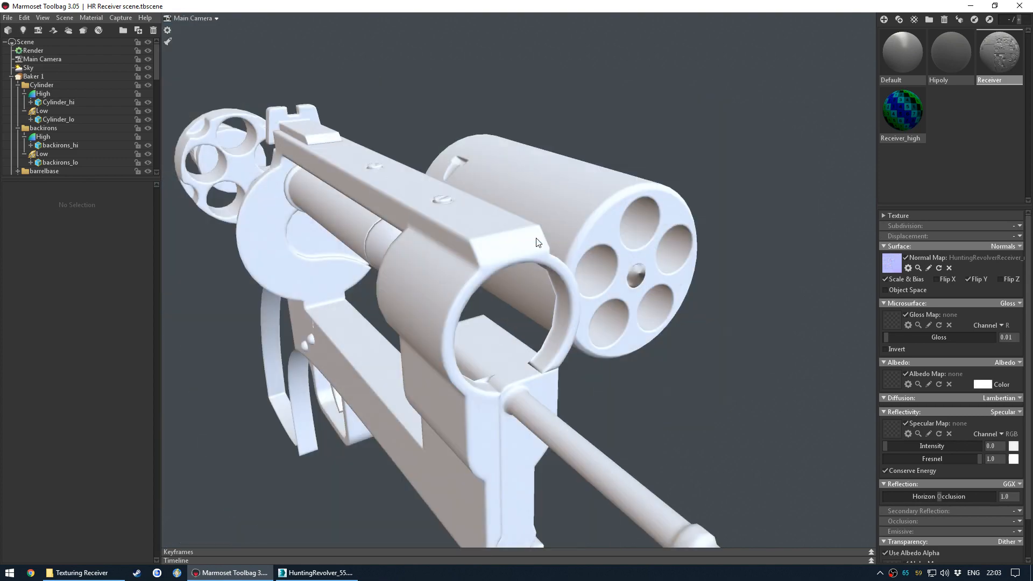
pyautogui.hotkey('ctrl', 'z')
pyautogui.hotkey('ctrl', 'z')
pyautogui.hotkey('ctrl', 'z')
pyautogui.hotkey('ctrl', 'z')
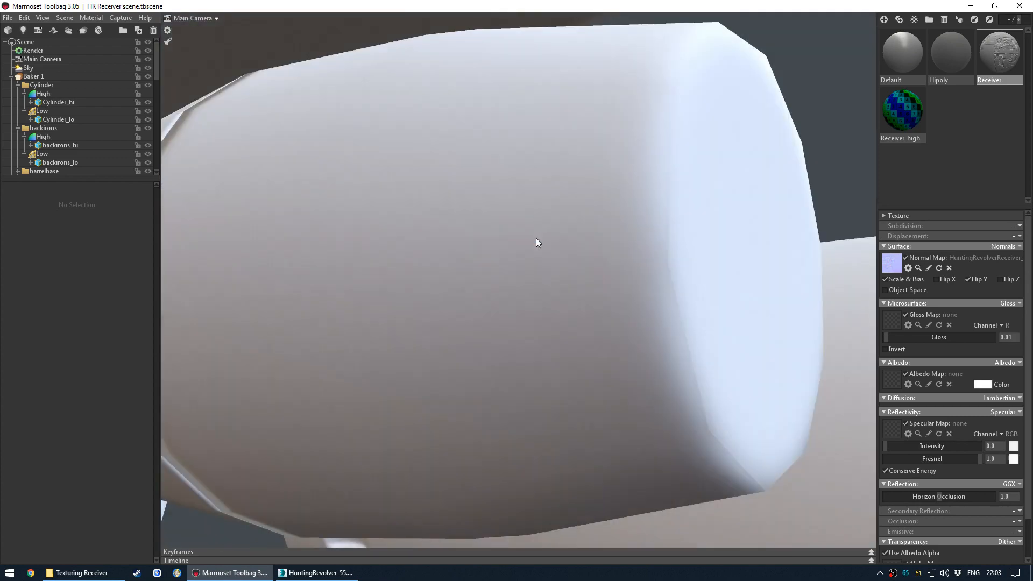
pyautogui.hotkey('ctrl', 'z')
pyautogui.hotkey('ctrl', 'z')
pyautogui.hotkey('ctrl', 'z')
pyautogui.hotkey('ctrl', 'z')
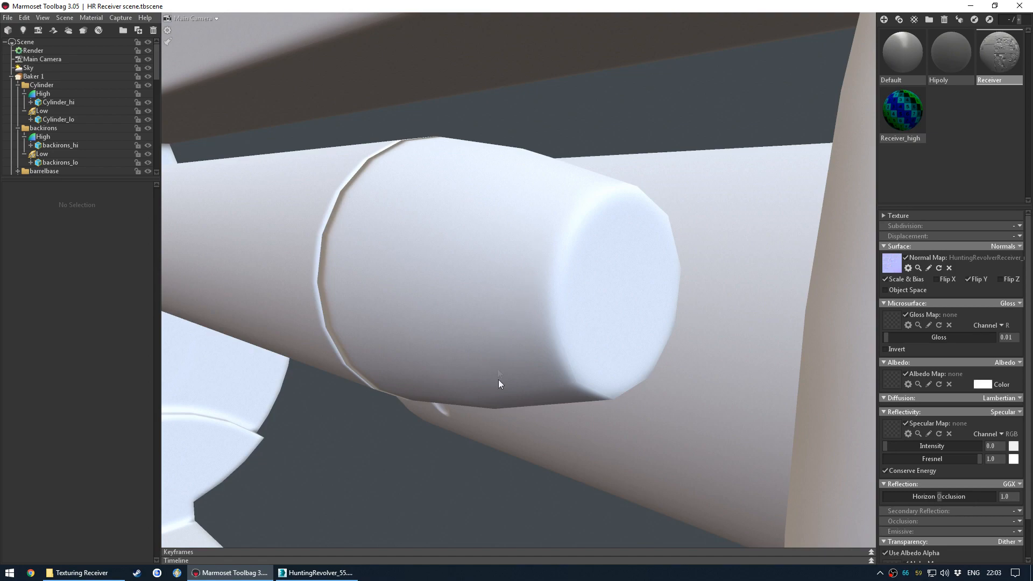
# Select Baker 1 and reload its high-poly and low-poly meshes from the Quick Loader file.
pyautogui.scroll(-6, 395, 260)
pyautogui.keyDown('alt'); pyautogui.moveTo(396, 261); pyautogui.dragTo(629, 316); pyautogui.keyUp('alt')
pyautogui.scroll(-4, 630, 316)
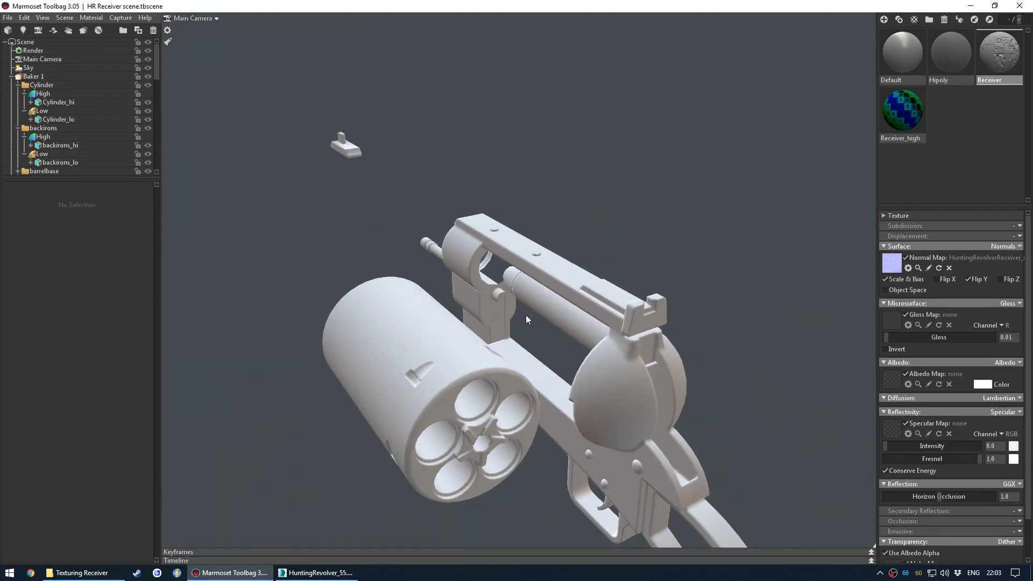
pyautogui.click(49, 77)
pyautogui.click(120, 285)
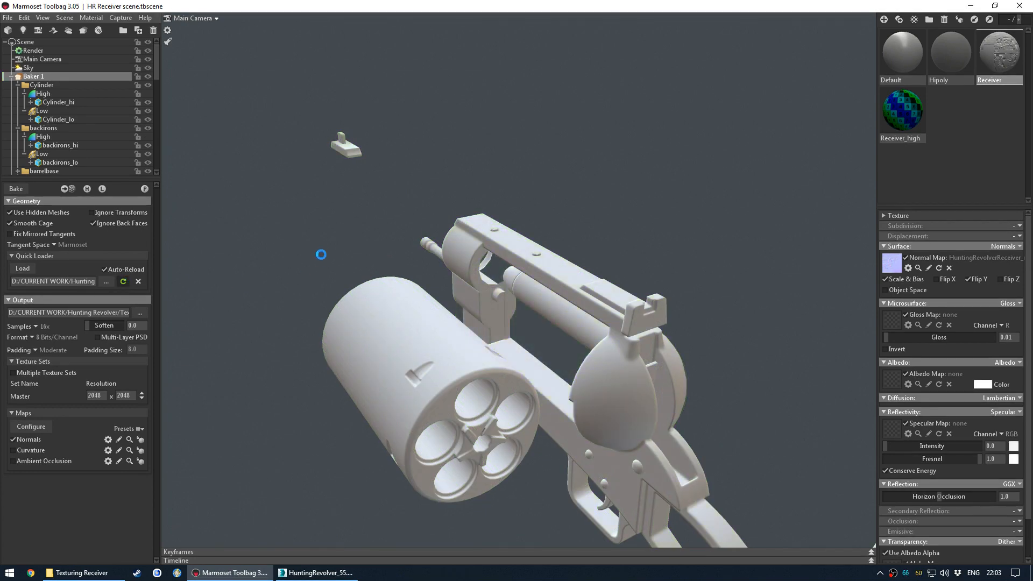
pyautogui.moveTo(334, 272); pyautogui.dragTo(426, 208)
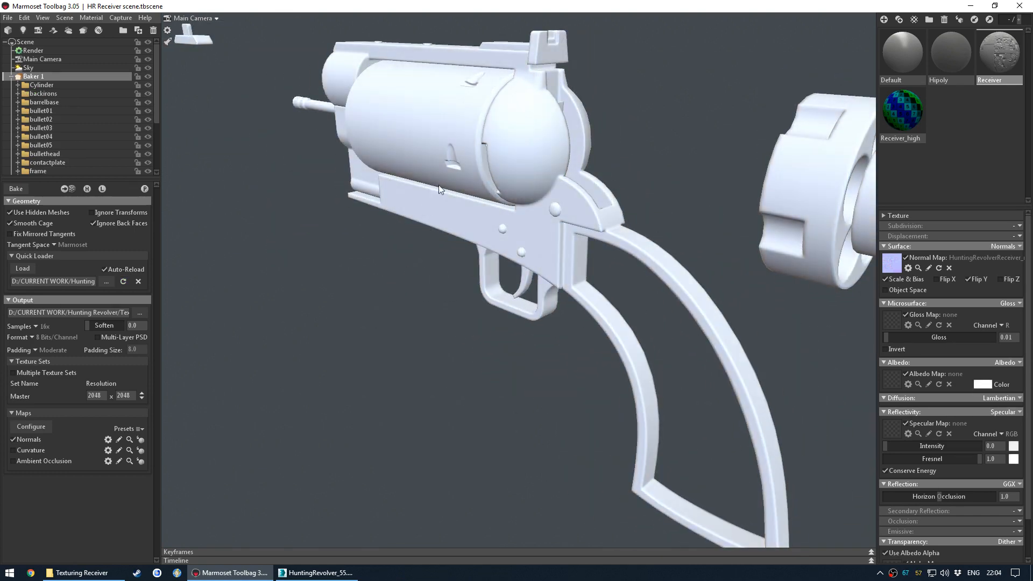
# Examine the reloaded model's baked normals on the frame, rivets, grip straps, front sight and speedloader.
pyautogui.moveTo(438, 190); pyautogui.dragTo(447, 279, button='middle')
pyautogui.scroll(5, 534, 276)
pyautogui.moveTo(556, 270); pyautogui.dragTo(512, 314)
pyautogui.moveTo(513, 314); pyautogui.dragTo(517, 259, button='middle')
pyautogui.scroll(5, 518, 323)
pyautogui.moveTo(519, 325); pyautogui.dragTo(505, 354)
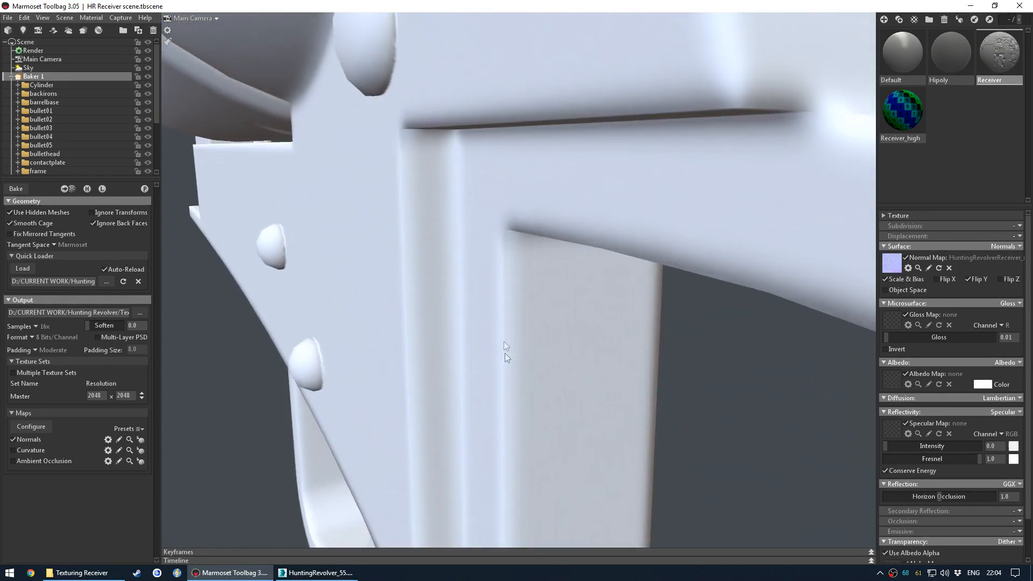
pyautogui.scroll(-5, 643, 186)
pyautogui.moveTo(644, 186)
pyautogui.mouseDown()
pyautogui.moveTo(462, 187)
pyautogui.moveTo(635, 196)
pyautogui.mouseUp()
pyautogui.scroll(-5, 634, 195)
pyautogui.moveTo(468, 191); pyautogui.dragTo(374, 416)
pyautogui.scroll(3, 556, 209)
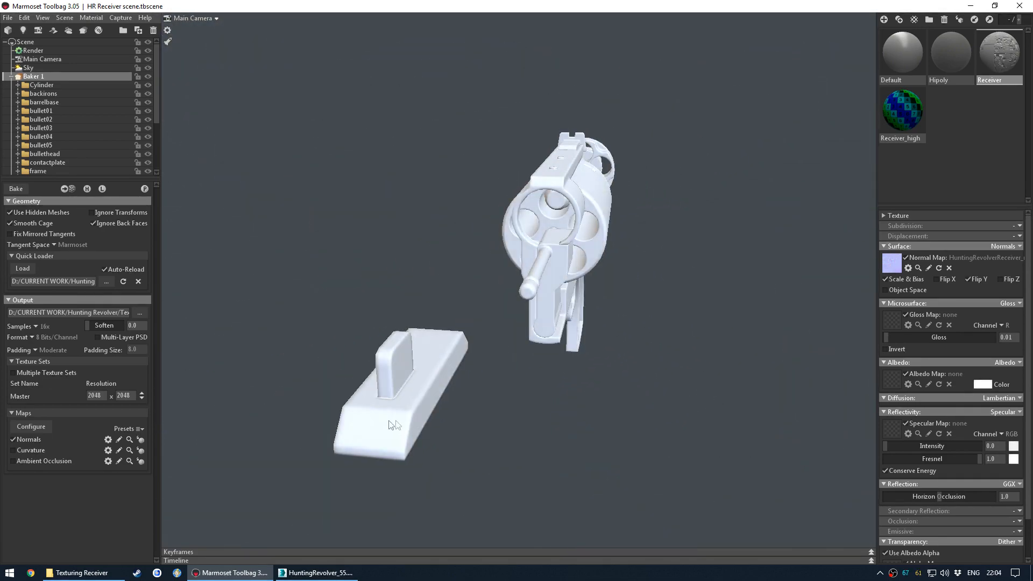
pyautogui.moveTo(597, 346); pyautogui.dragTo(368, 326)
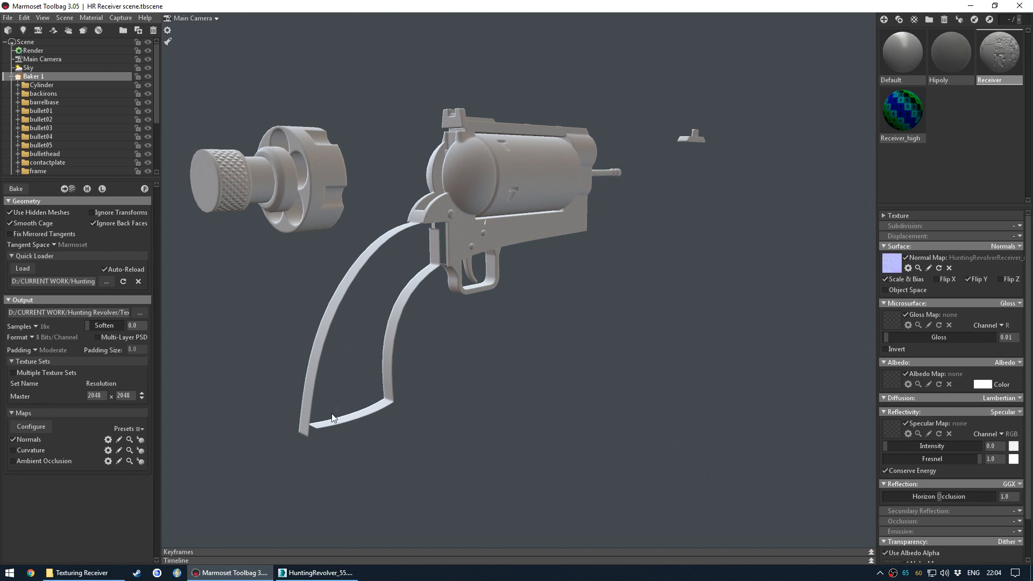
pyautogui.moveTo(295, 303); pyautogui.dragTo(436, 323)
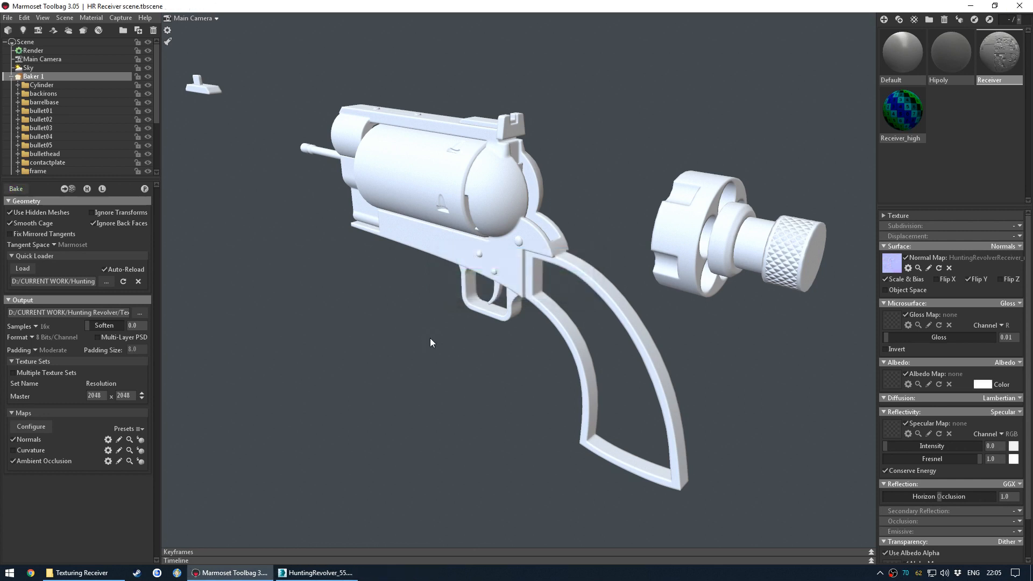
# Enable Occlusion on the Receiver material and load the HuntingRevolverReceiver ambient occlusion texture as its occlusion map.
pyautogui.click(582, 134)
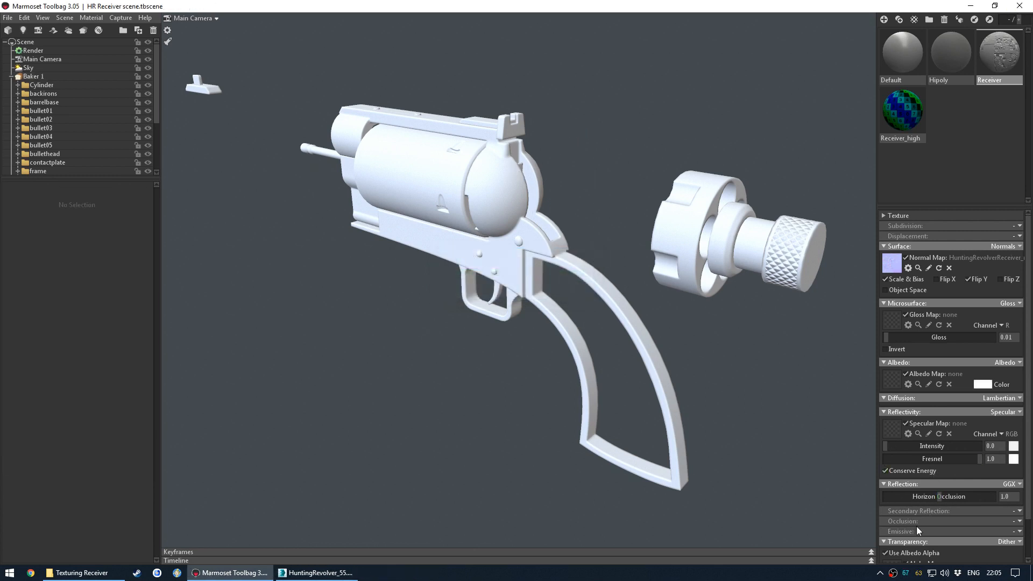
pyautogui.scroll(-1, 916, 531)
pyautogui.click(1021, 478)
pyautogui.click(980, 501)
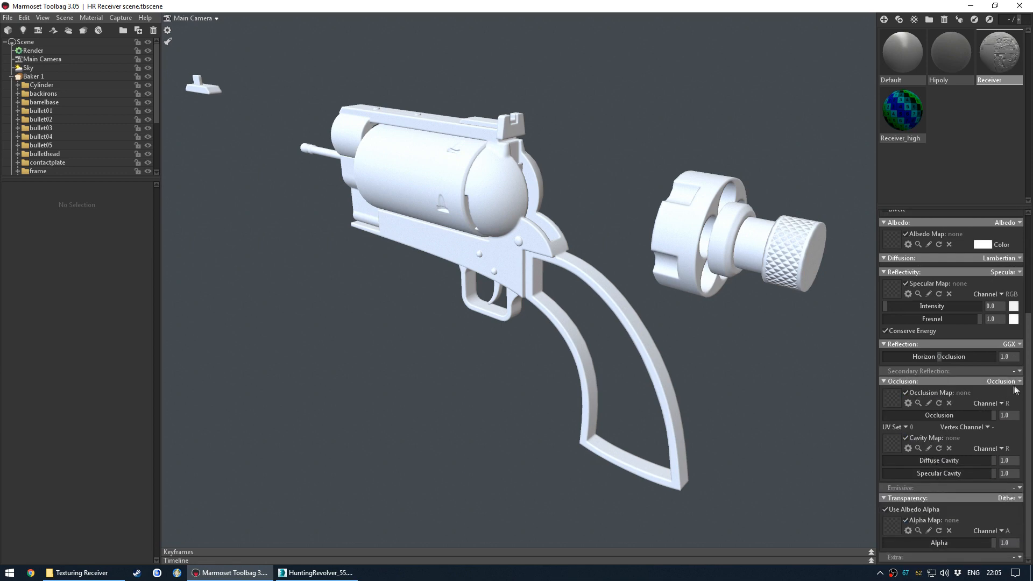
pyautogui.click(895, 398)
pyautogui.doubleClick(425, 168)
pyautogui.doubleClick(436, 168)
# Compare the shading of the cylinder and barrel base at different occlusion strengths, returning the Occlusion value to 1.0.
pyautogui.moveTo(947, 415)
pyautogui.mouseDown()
pyautogui.moveTo(921, 416)
pyautogui.moveTo(1019, 416)
pyautogui.moveTo(875, 417)
pyautogui.moveTo(1029, 417)
pyautogui.mouseUp()
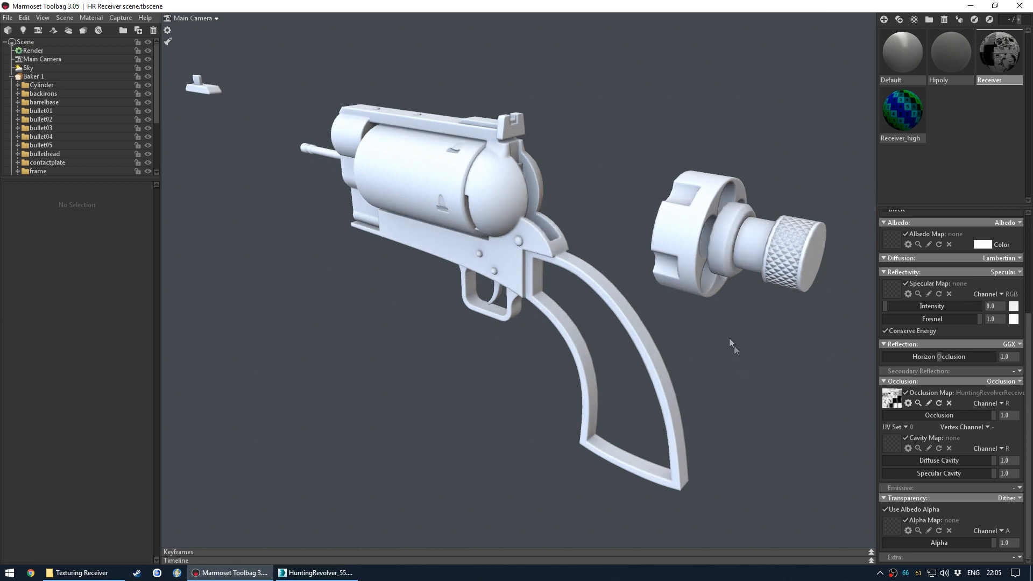
pyautogui.moveTo(598, 302); pyautogui.dragTo(611, 242)
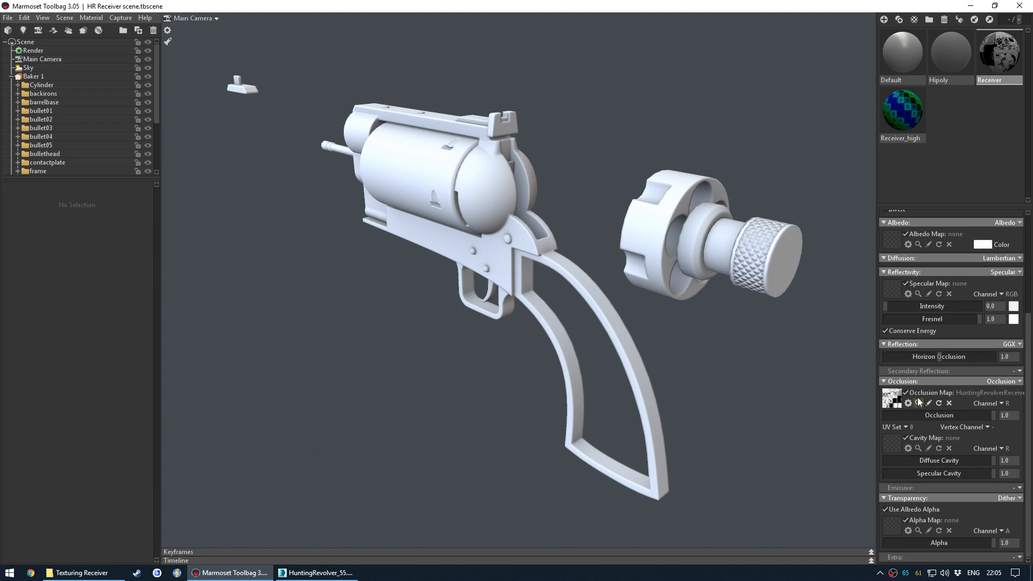
pyautogui.moveTo(585, 216); pyautogui.dragTo(783, 223)
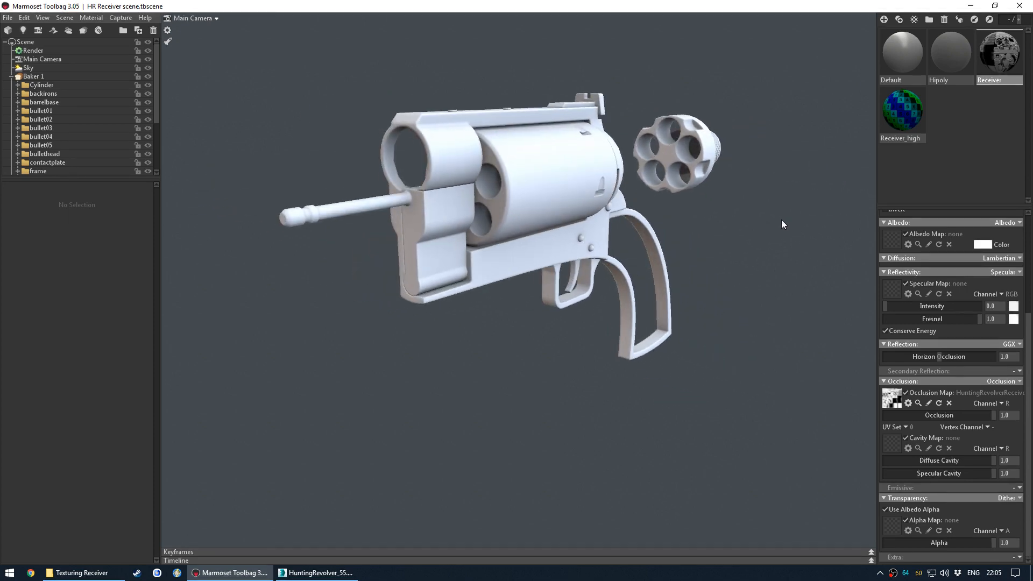
pyautogui.scroll(4, 550, 230)
pyautogui.moveTo(550, 230); pyautogui.dragTo(557, 253, button='middle')
pyautogui.moveTo(558, 253); pyautogui.dragTo(549, 286)
pyautogui.moveTo(988, 414); pyautogui.dragTo(1019, 399)
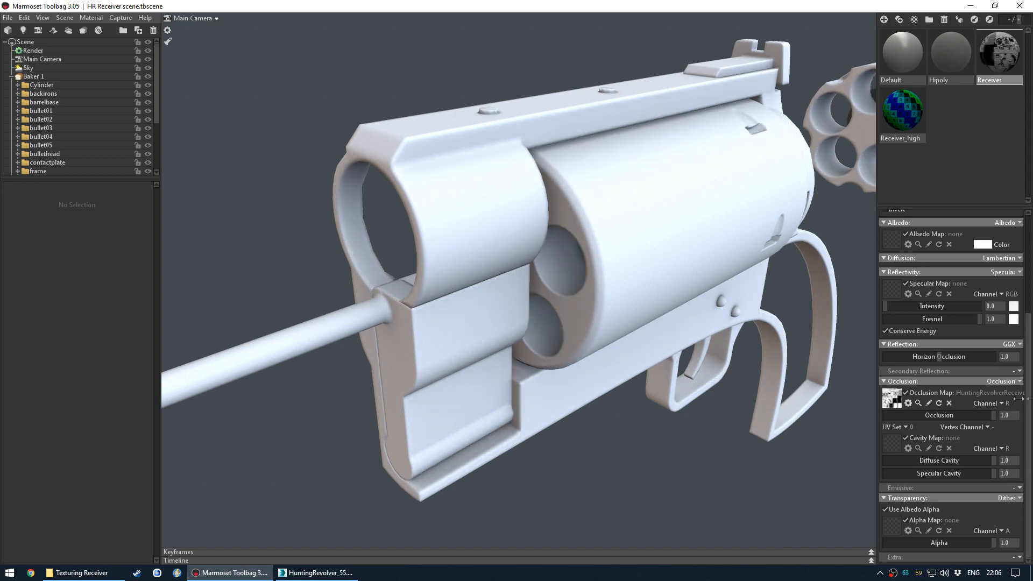
# Check the baked occlusion around the rear sight, hammer slot, grip and receiver front, comparing strengths and ending at 1.0.
pyautogui.moveTo(658, 368); pyautogui.dragTo(466, 369)
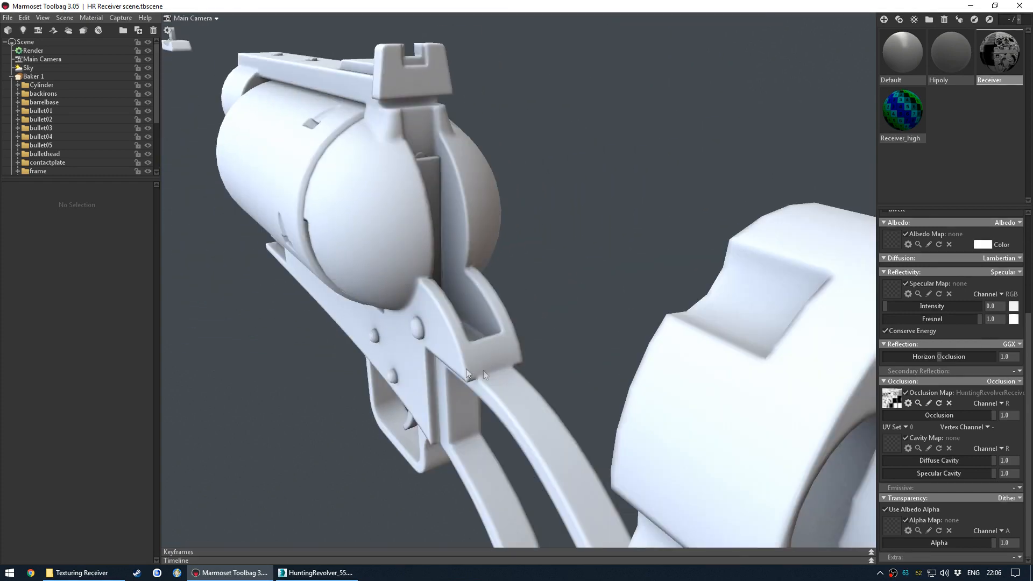
pyautogui.moveTo(466, 370); pyautogui.dragTo(497, 277, button='right')
pyautogui.moveTo(496, 274); pyautogui.dragTo(496, 305)
pyautogui.moveTo(495, 305); pyautogui.dragTo(472, 350, button='right')
pyautogui.moveTo(472, 350); pyautogui.dragTo(476, 315, button='middle')
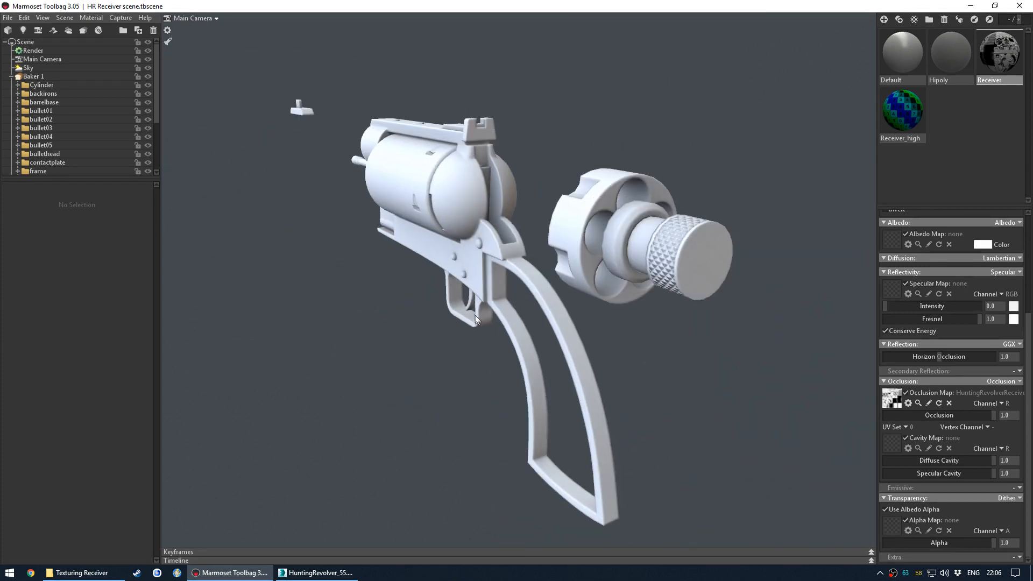
pyautogui.moveTo(946, 418)
pyautogui.mouseDown()
pyautogui.moveTo(851, 410)
pyautogui.moveTo(1002, 411)
pyautogui.mouseUp()
pyautogui.moveTo(667, 360); pyautogui.dragTo(752, 308)
pyautogui.moveTo(752, 308); pyautogui.dragTo(754, 360, button='right')
pyautogui.moveTo(673, 295); pyautogui.dragTo(614, 279)
pyautogui.moveTo(614, 278); pyautogui.dragTo(622, 350, button='middle')
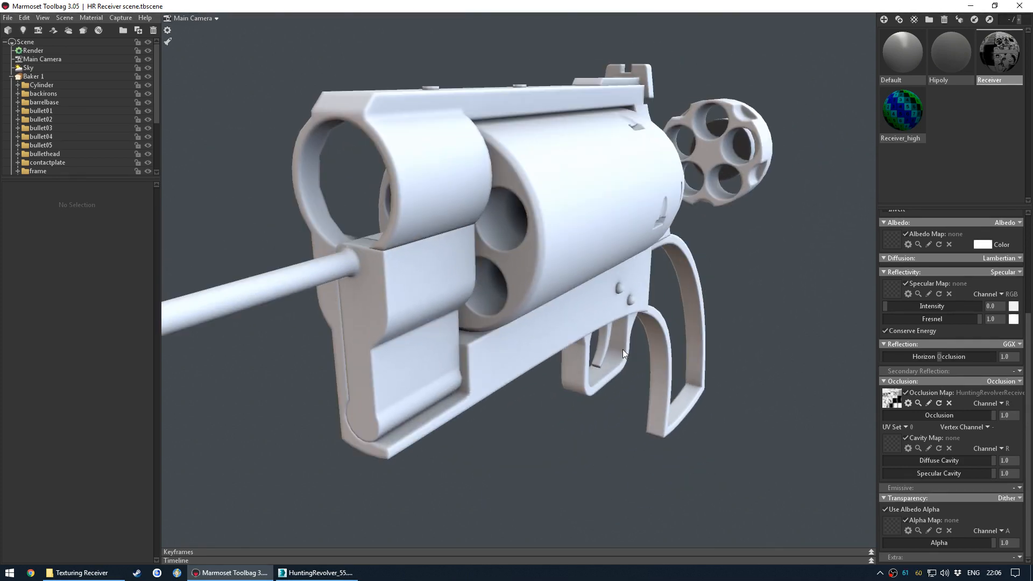
# Select Cylinder_lo and move it sideways out of the frame, undoing the last two changes.
pyautogui.click(574, 253)
pyautogui.moveTo(522, 172); pyautogui.dragTo(689, 196)
pyautogui.moveTo(679, 345); pyautogui.dragTo(595, 329)
pyautogui.moveTo(701, 175); pyautogui.dragTo(683, 251)
pyautogui.moveTo(755, 282); pyautogui.dragTo(745, 302)
pyautogui.hotkey('ctrl', 'z')
pyautogui.hotkey('ctrl', 'z')
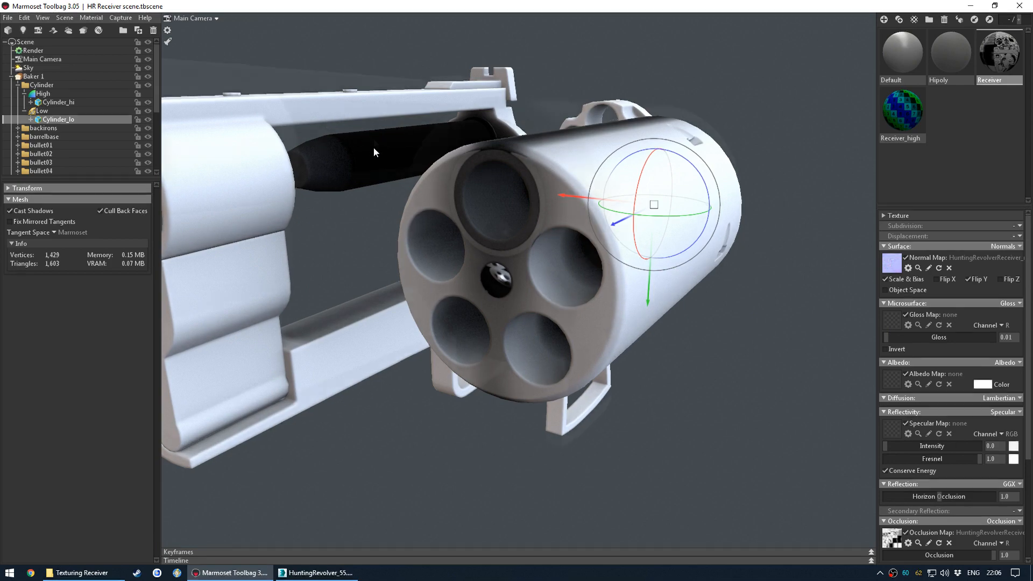
# Examine the baked occlusion on the bullet head, frame interior and chambers exposed by the displaced cylinder.
pyautogui.moveTo(372, 156); pyautogui.dragTo(348, 60, button='middle')
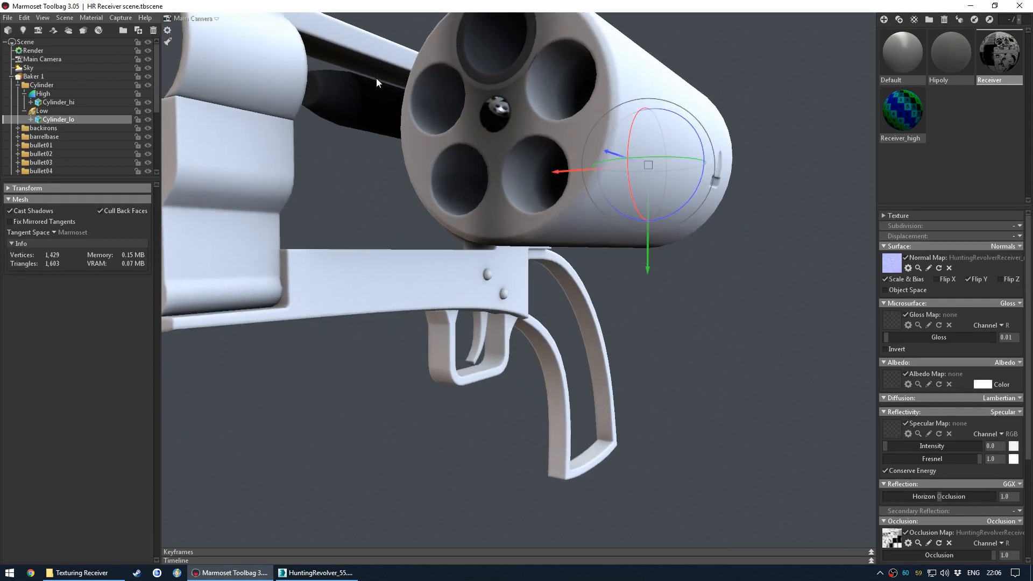
pyautogui.moveTo(376, 78); pyautogui.dragTo(534, 263)
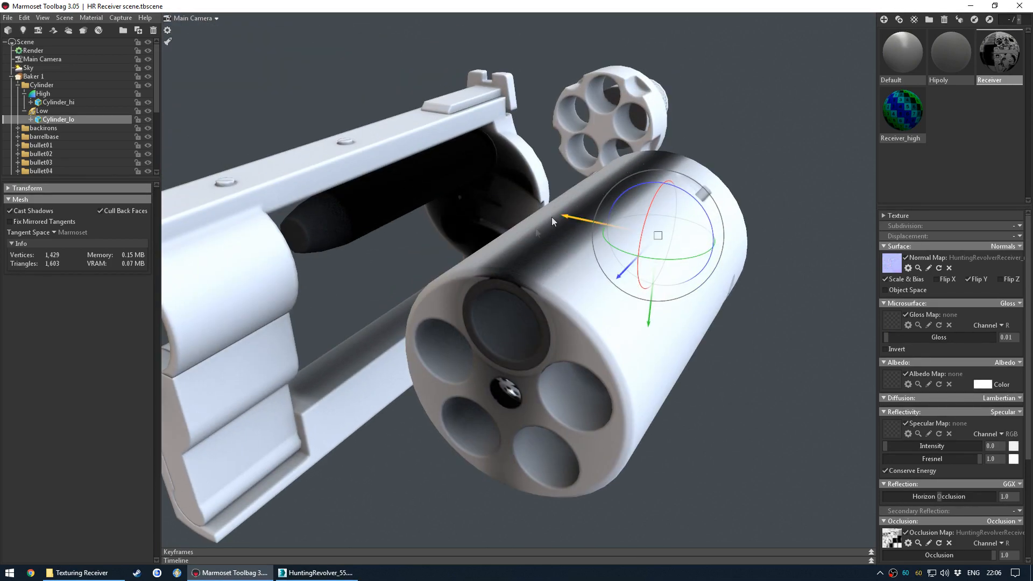
pyautogui.moveTo(432, 290); pyautogui.dragTo(563, 214)
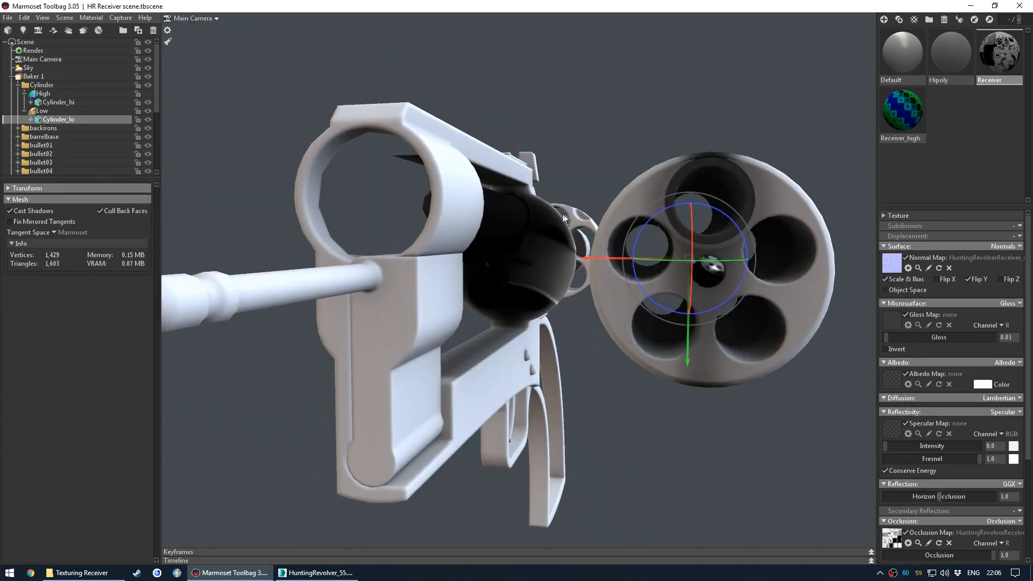
# Examine the baked occlusion on the displaced cylinder, rear shield and frame opening from several sides, and return the cylinder to the frame.
pyautogui.moveTo(722, 184); pyautogui.dragTo(512, 282)
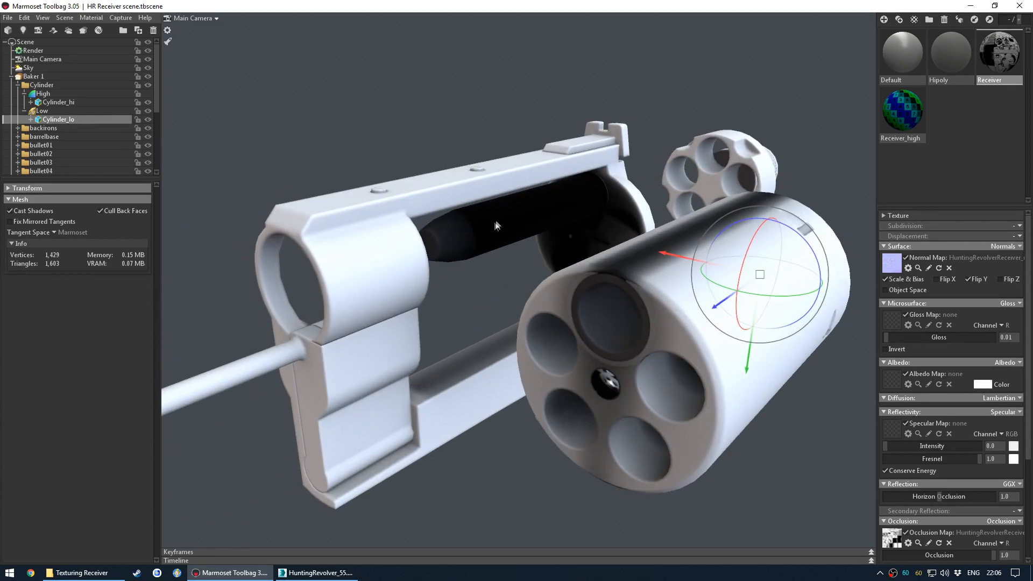
pyautogui.moveTo(524, 266); pyautogui.dragTo(411, 228)
pyautogui.moveTo(499, 304); pyautogui.dragTo(455, 283)
pyautogui.click(396, 261)
pyautogui.moveTo(496, 254); pyautogui.dragTo(450, 250)
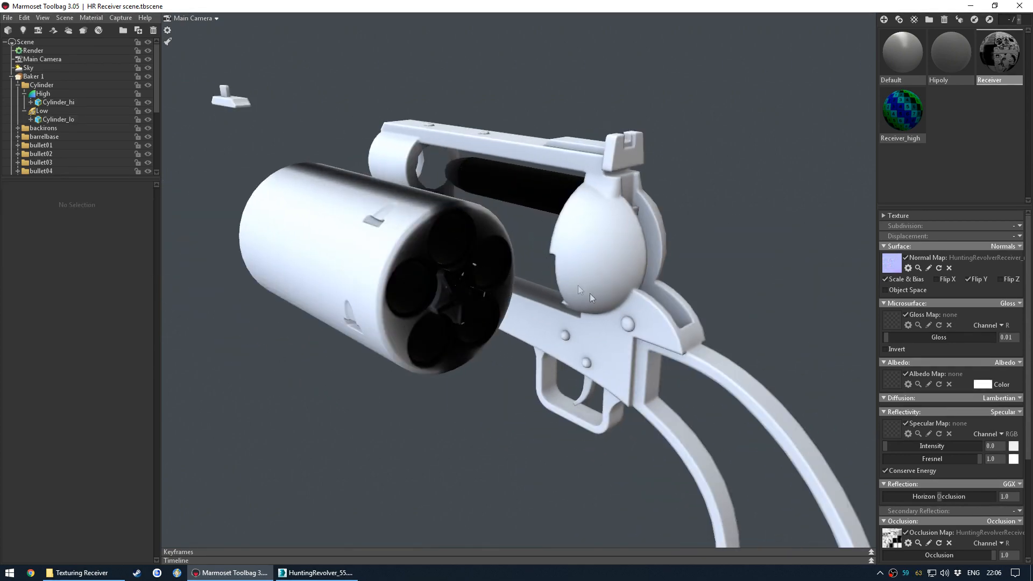
pyautogui.moveTo(524, 276); pyautogui.dragTo(532, 232)
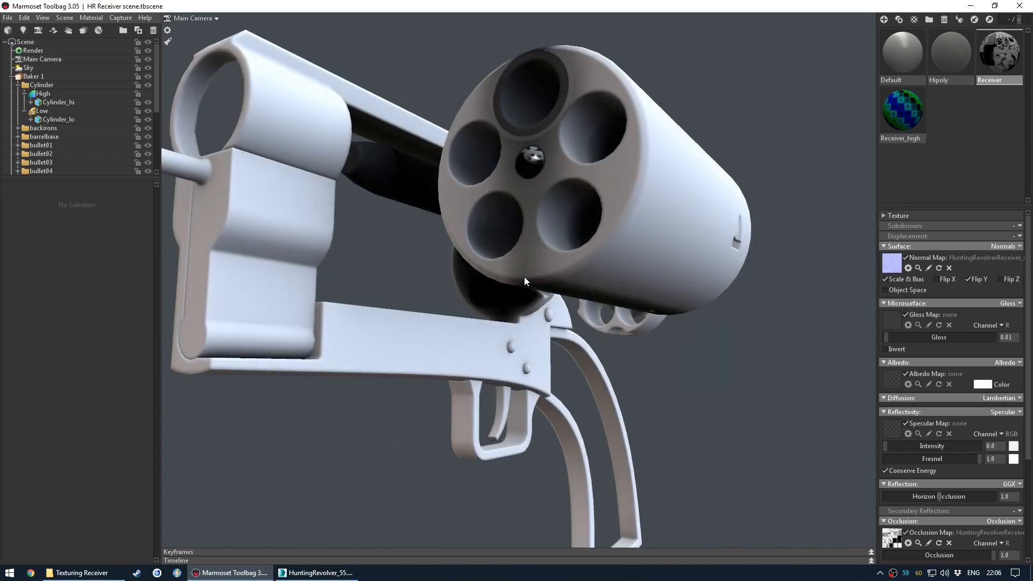
pyautogui.moveTo(525, 276); pyautogui.dragTo(489, 161, button='middle')
pyautogui.moveTo(524, 276); pyautogui.dragTo(524, 322)
pyautogui.moveTo(524, 276); pyautogui.dragTo(764, 277, button='middle')
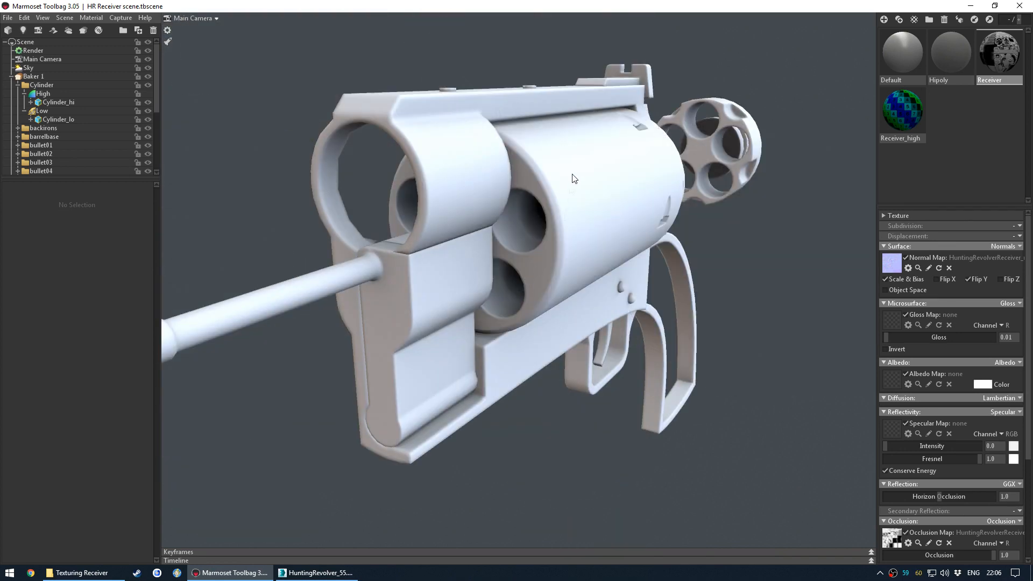
# Enable Exclude When Ignoring Groups for the Cylinder's Low group in Baker 1.
pyautogui.click(54, 119)
pyautogui.click(43, 110)
pyautogui.click(45, 85)
pyautogui.click(40, 76)
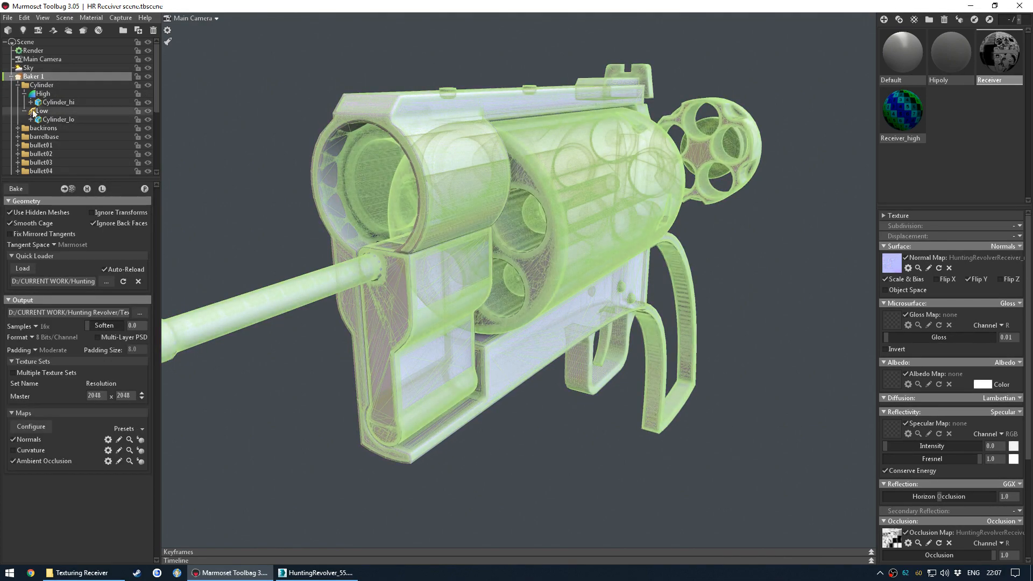
pyautogui.click(53, 85)
pyautogui.click(53, 111)
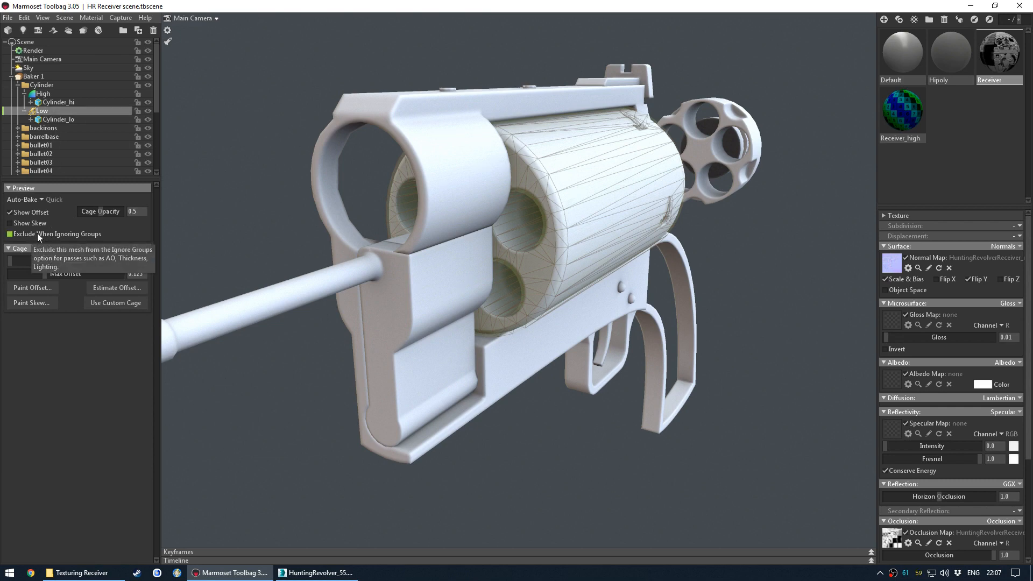
pyautogui.click(287, 405)
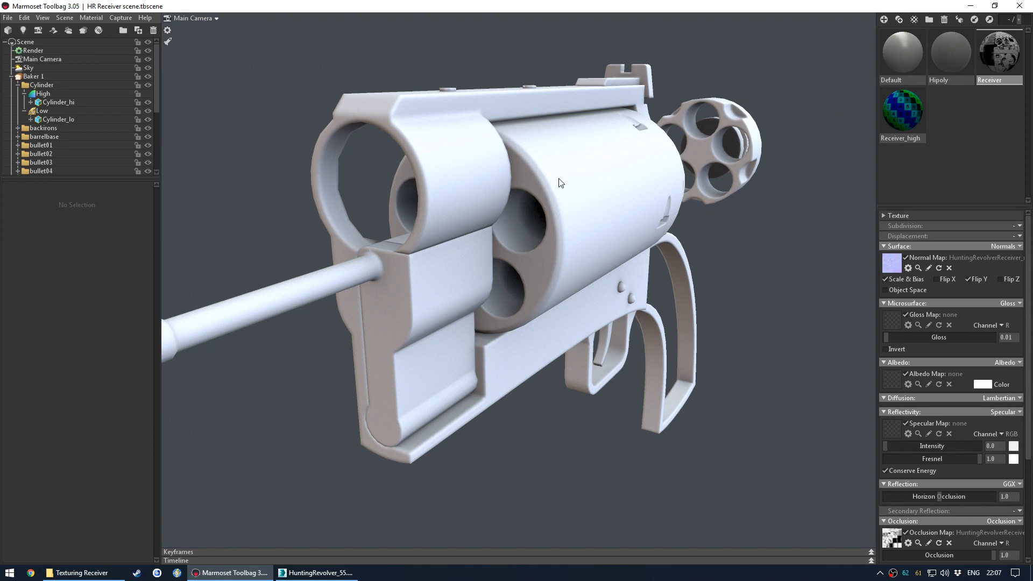
# Review the bake settings of the yoke's Low group and examine the rear of the receiver around the hammer slot.
pyautogui.click(414, 310)
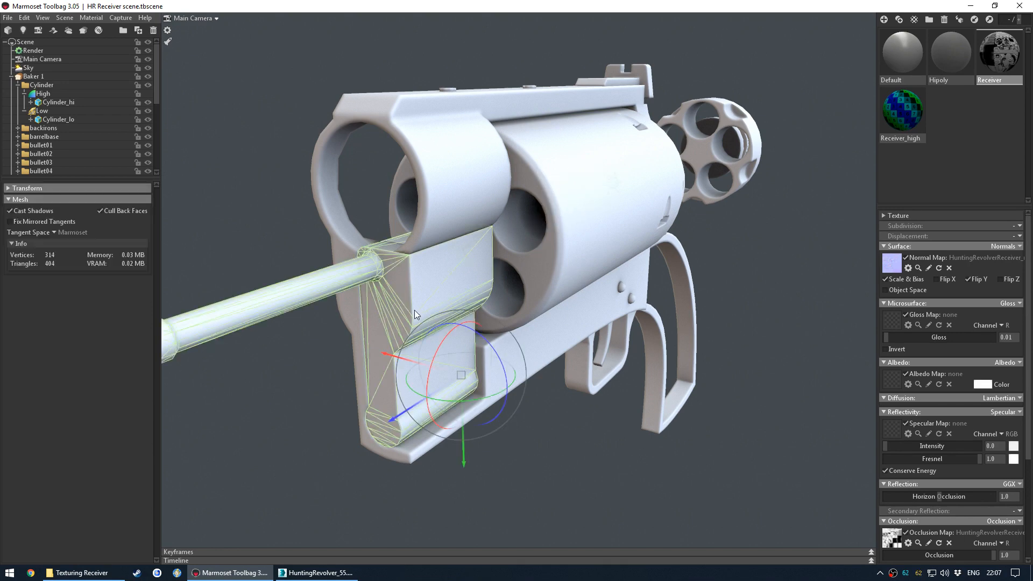
pyautogui.click(42, 145)
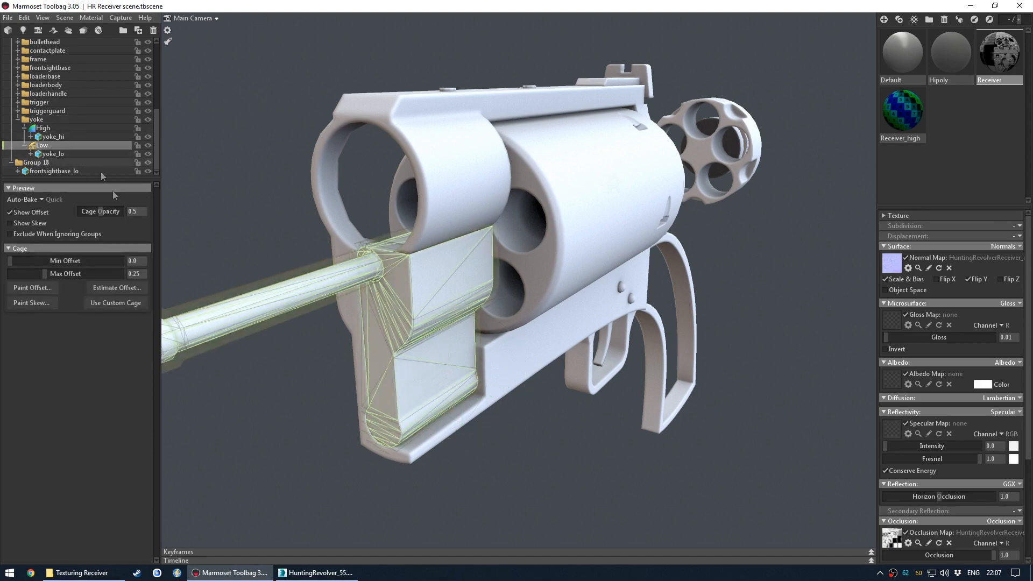
pyautogui.click(287, 389)
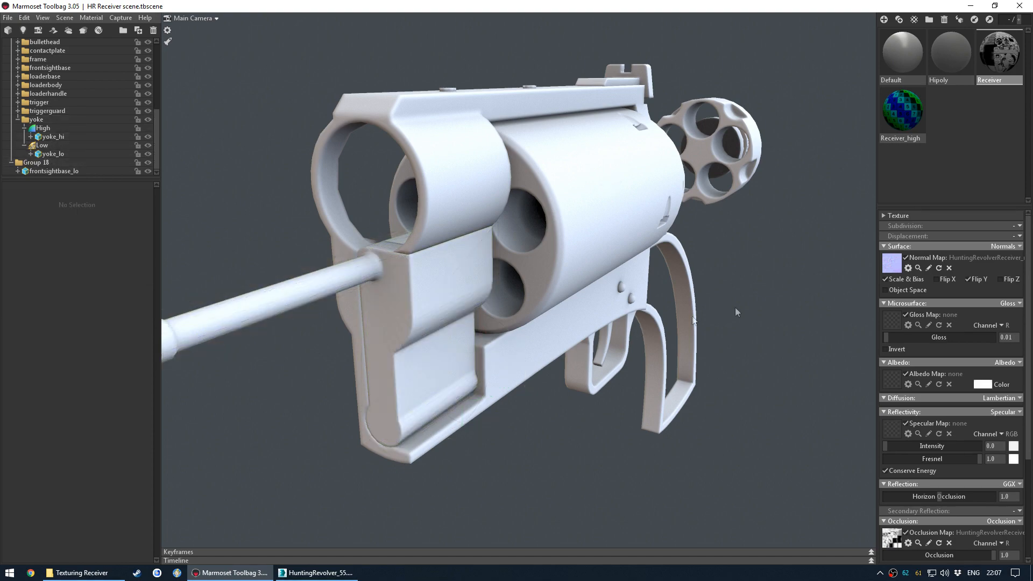
pyautogui.moveTo(735, 308); pyautogui.dragTo(534, 321)
pyautogui.scroll(-5, 535, 325)
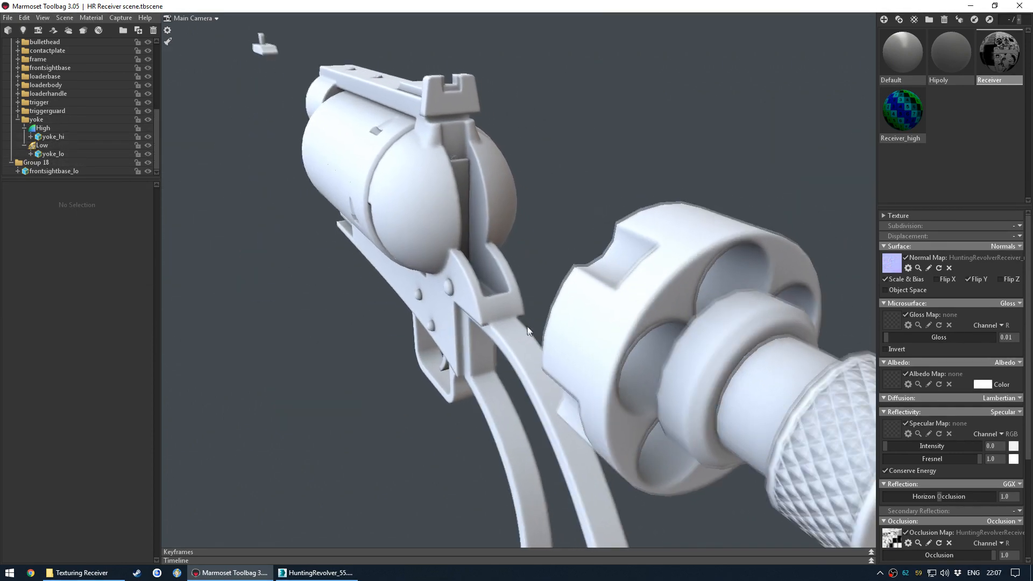
pyautogui.moveTo(531, 321); pyautogui.dragTo(508, 228)
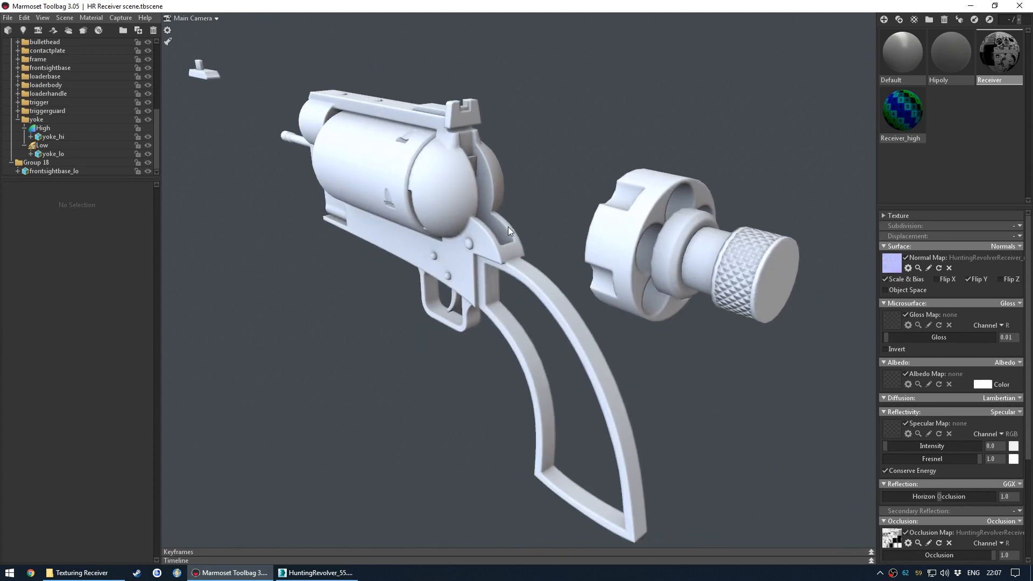
# Switch to 3ds Max and unhide all objects, bringing back the hammer of the revolver.
pyautogui.click(317, 572)
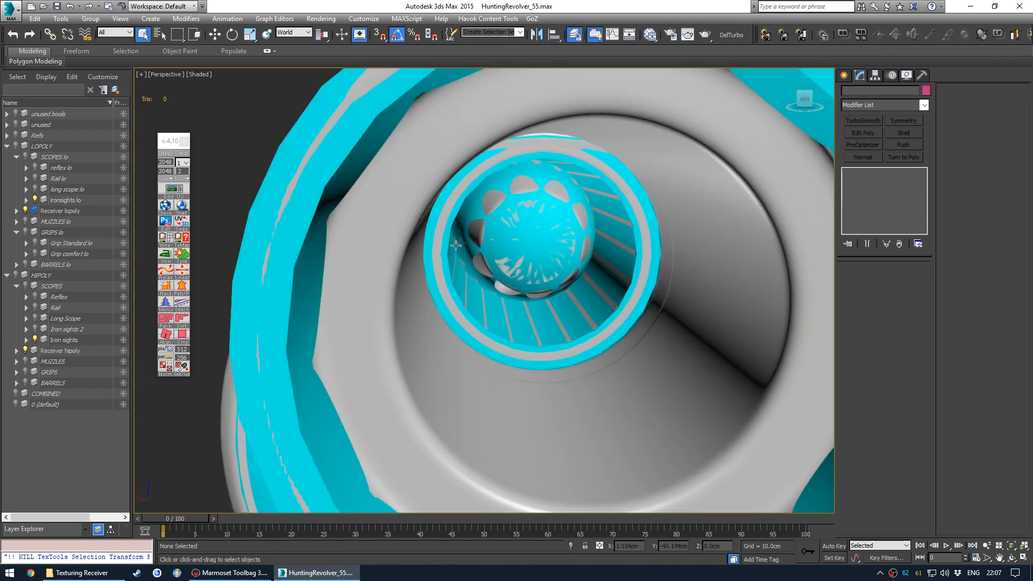
pyautogui.scroll(-10, 455, 245)
pyautogui.keyDown('alt'); pyautogui.moveTo(553, 315); pyautogui.dragTo(420, 331, button='middle'); pyautogui.keyUp('alt')
pyautogui.scroll(-3, 517, 340)
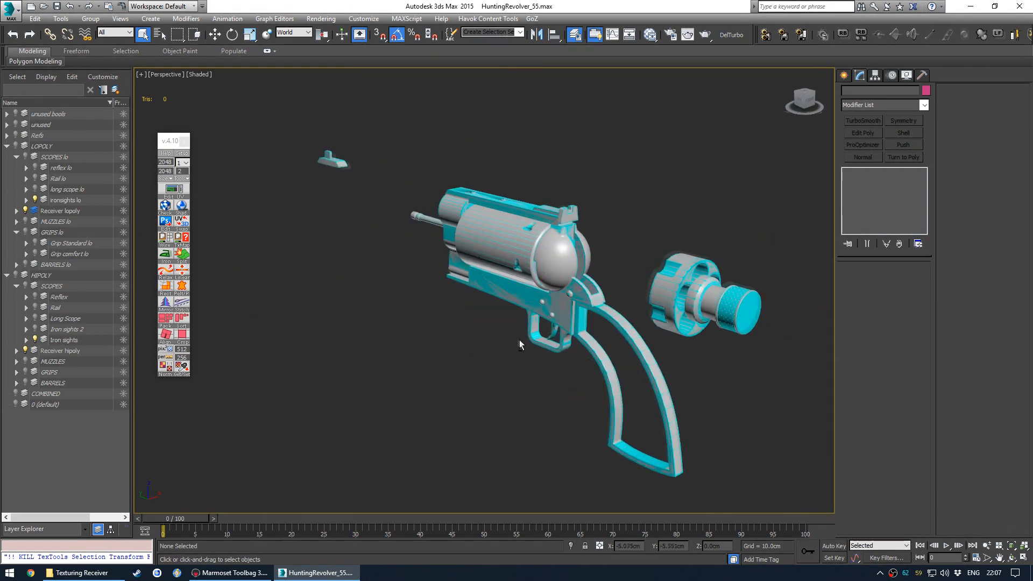
pyautogui.moveTo(583, 333); pyautogui.dragTo(519, 320, button='middle')
pyautogui.scroll(3, 518, 320)
pyautogui.rightClick(566, 167)
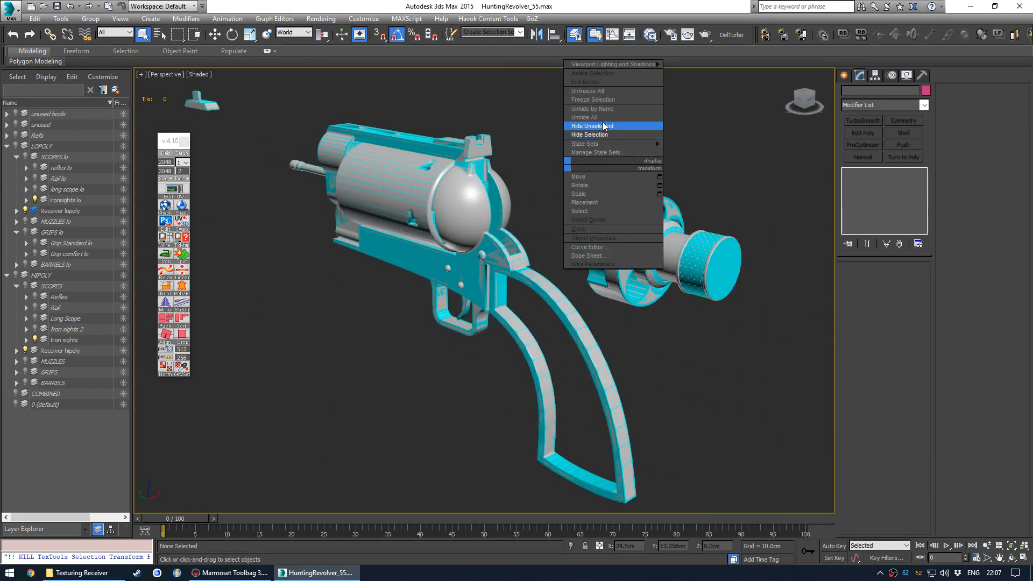
pyautogui.click(600, 118)
pyautogui.moveTo(495, 221)
pyautogui.keyDown('alt'); pyautogui.mouseDown(button='middle')
pyautogui.moveTo(483, 228)
pyautogui.moveTo(507, 208)
pyautogui.mouseUp(button='middle'); pyautogui.keyUp('alt')
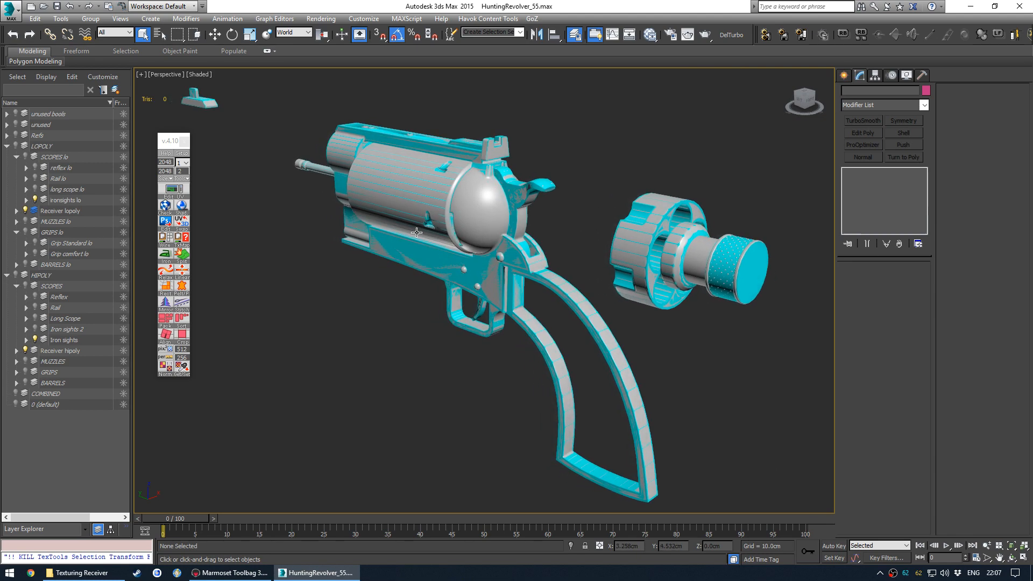
# Export all the objects as FBX, replacing the existing HR Receiver baking.FBX file.
pyautogui.hotkey('ctrl', 'a')
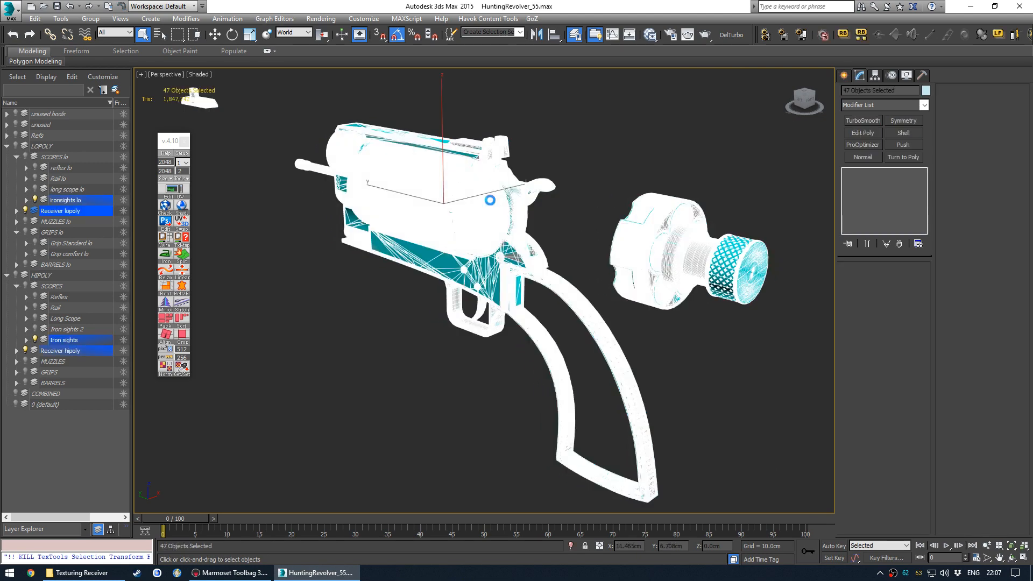
pyautogui.hotkey('ctrl', 'e')
pyautogui.doubleClick(363, 136)
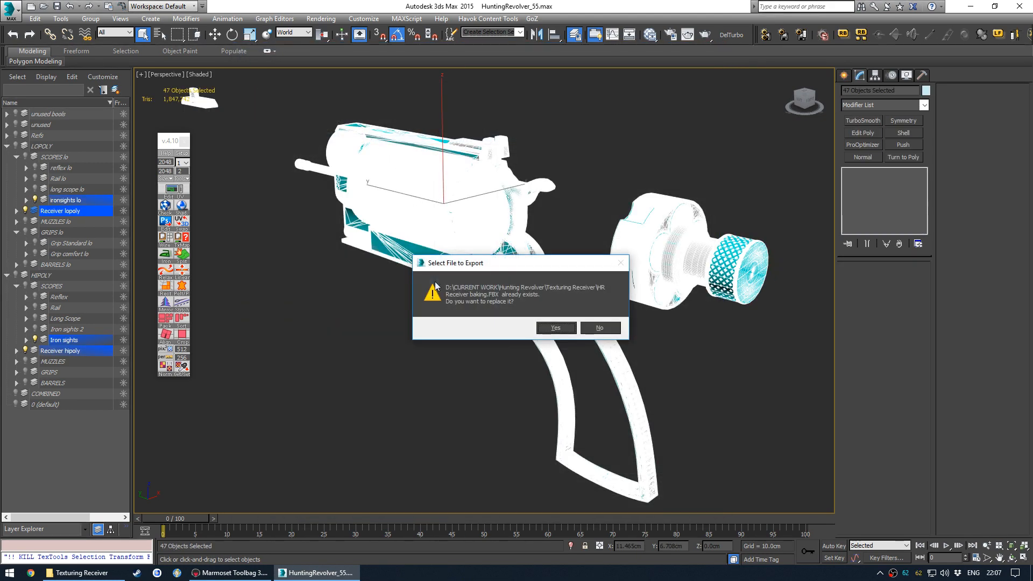
pyautogui.press('Return')
pyautogui.press('Return')
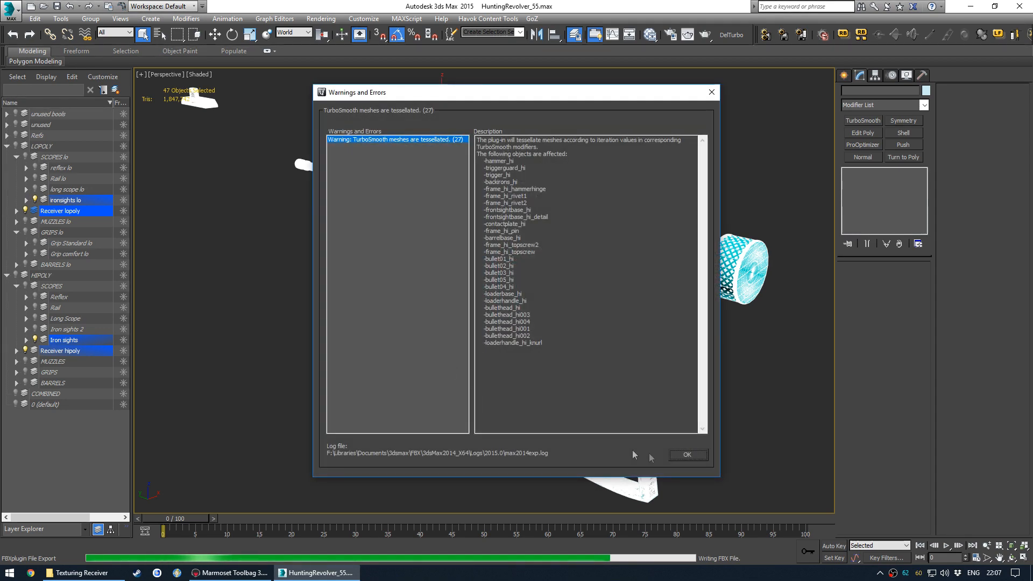
pyautogui.press('Return')
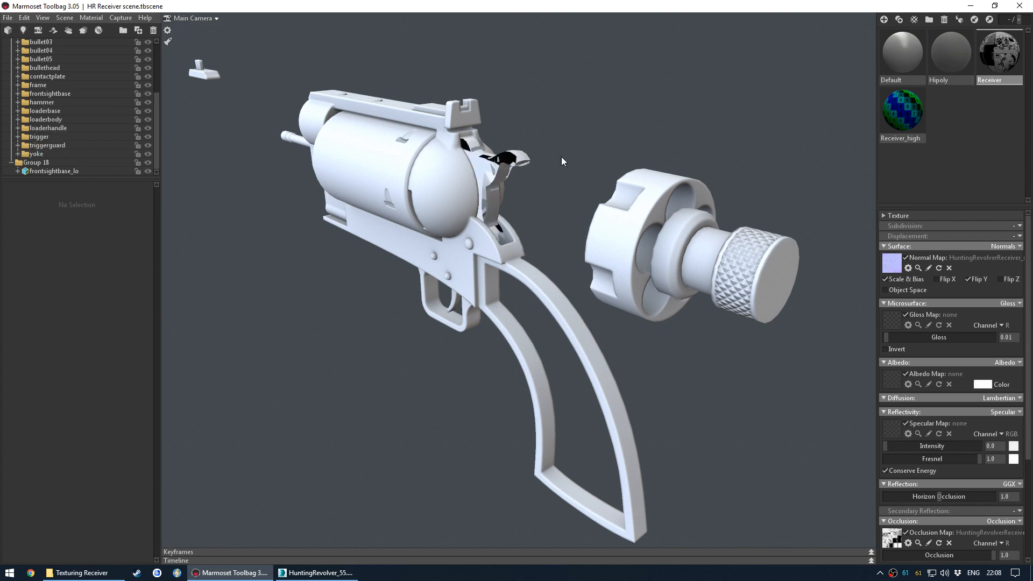
# In Marmoset Toolbag, enable Exclude When Ignoring Groups for the hammer's Low group.
pyautogui.click(481, 161)
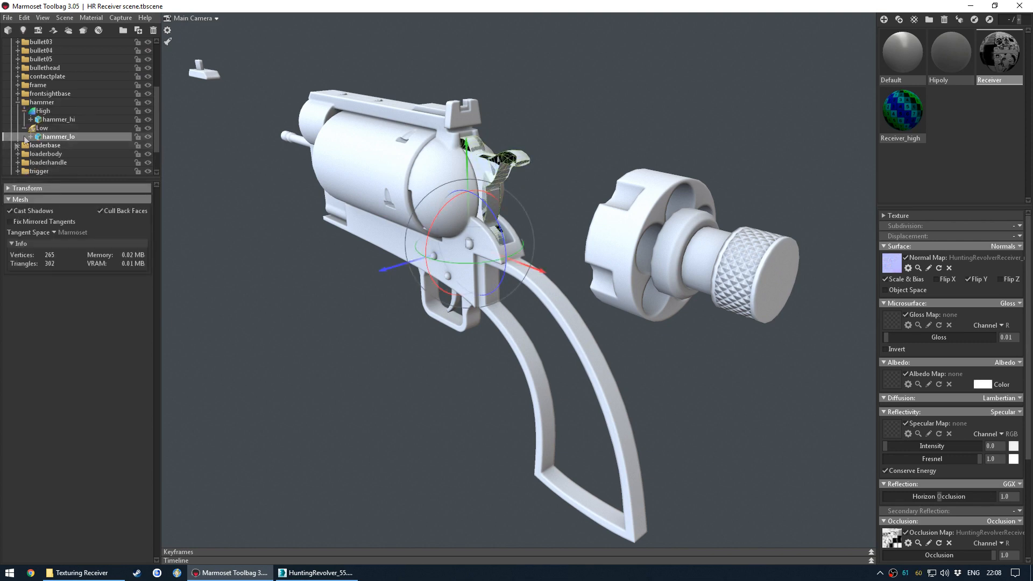
pyautogui.click(55, 130)
pyautogui.click(28, 234)
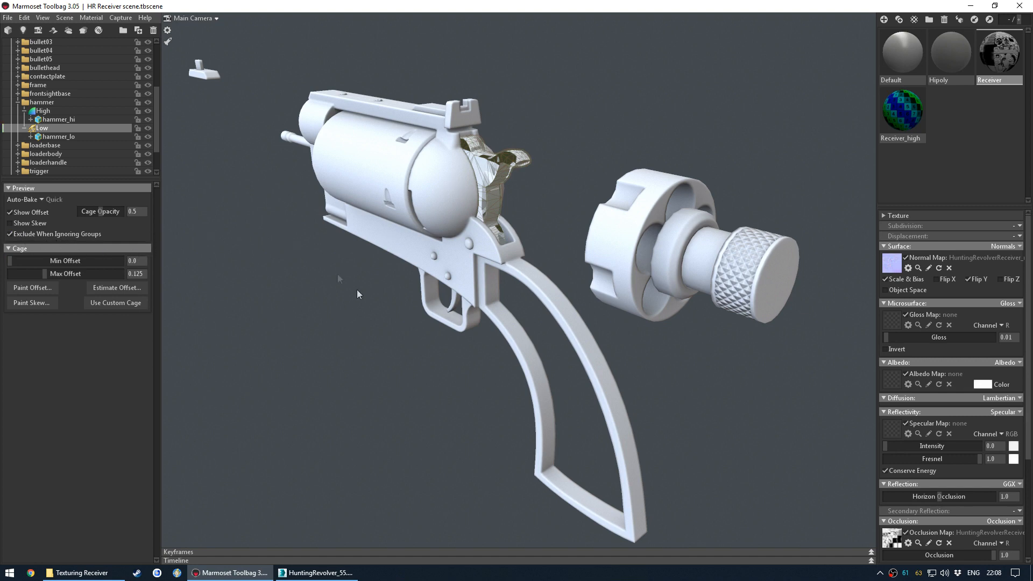
pyautogui.click(553, 177)
# Rebake the Normals and Ambient Occlusion maps from Baker 1.
pyautogui.scroll(3, 60, 111)
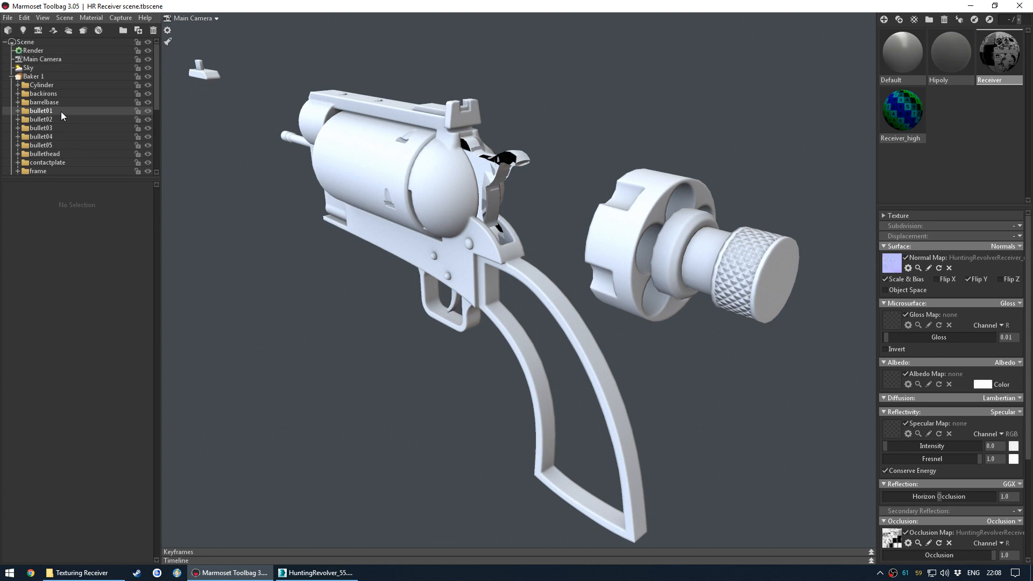
pyautogui.click(81, 77)
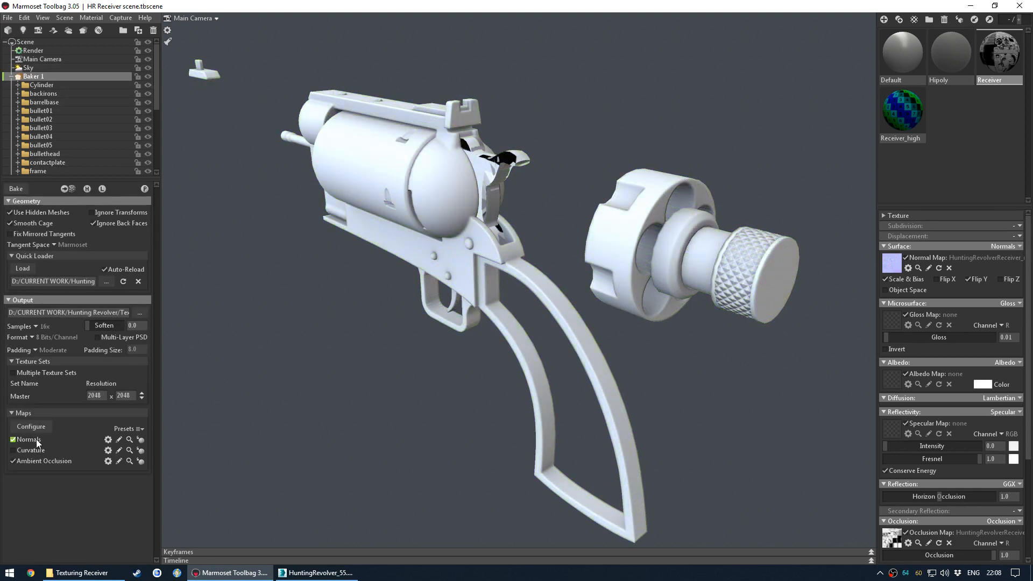
pyautogui.click(16, 188)
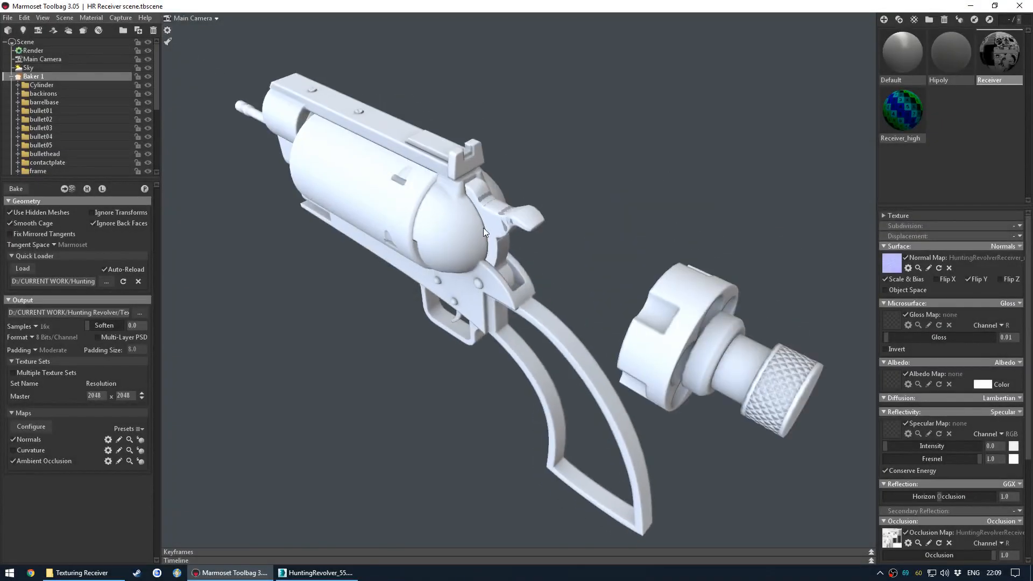
# Inspect the rebaked hammer up close and hide Baker 1's high-poly meshes that overlap it.
pyautogui.scroll(8, 483, 227)
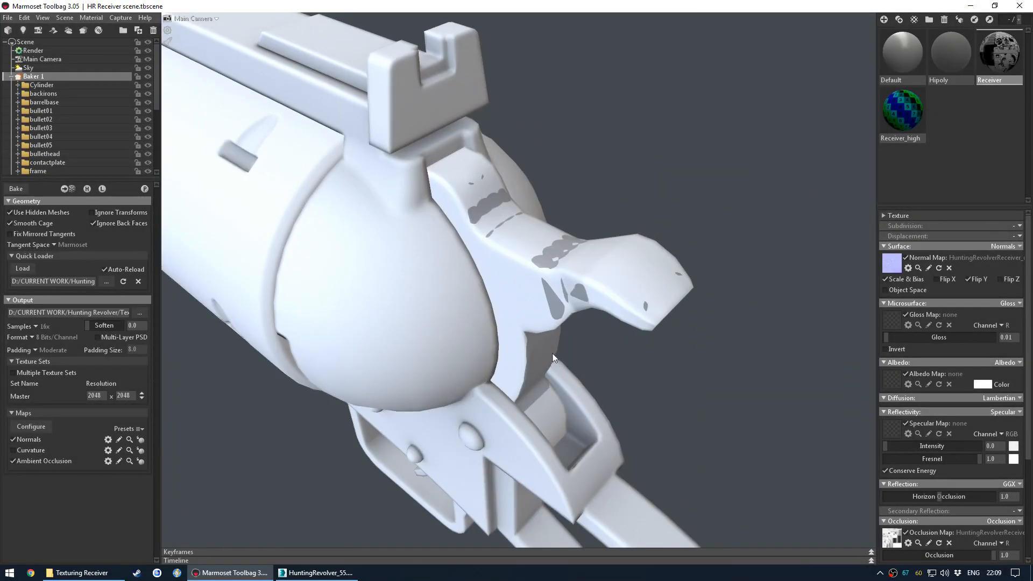
pyautogui.click(457, 198)
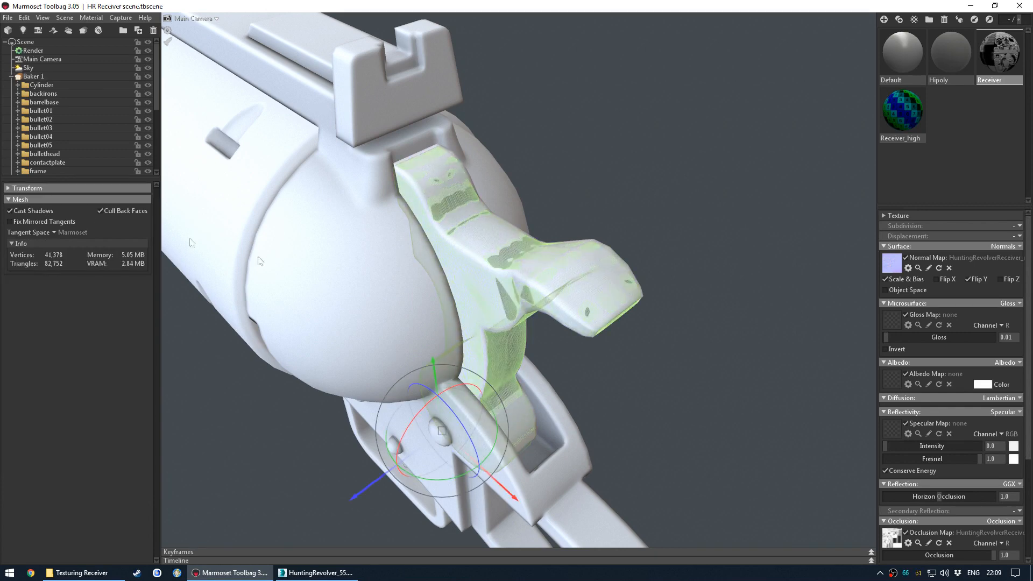
pyautogui.click(52, 78)
pyautogui.click(87, 189)
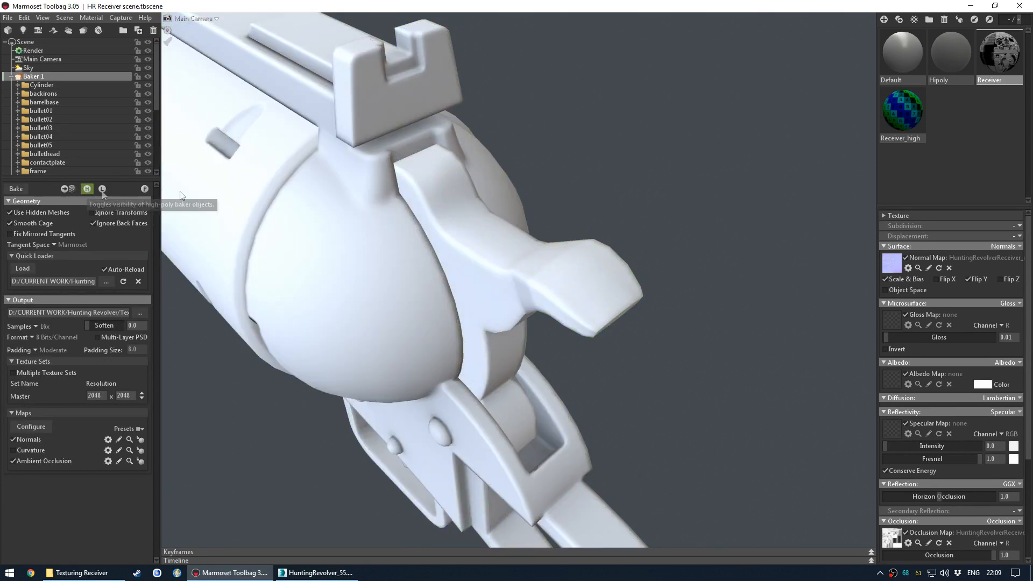
pyautogui.click(597, 196)
# Rotate the low-poly hammer back around its pivot to check the slot's occlusion, and undo the rotation.
pyautogui.scroll(-10, 562, 274)
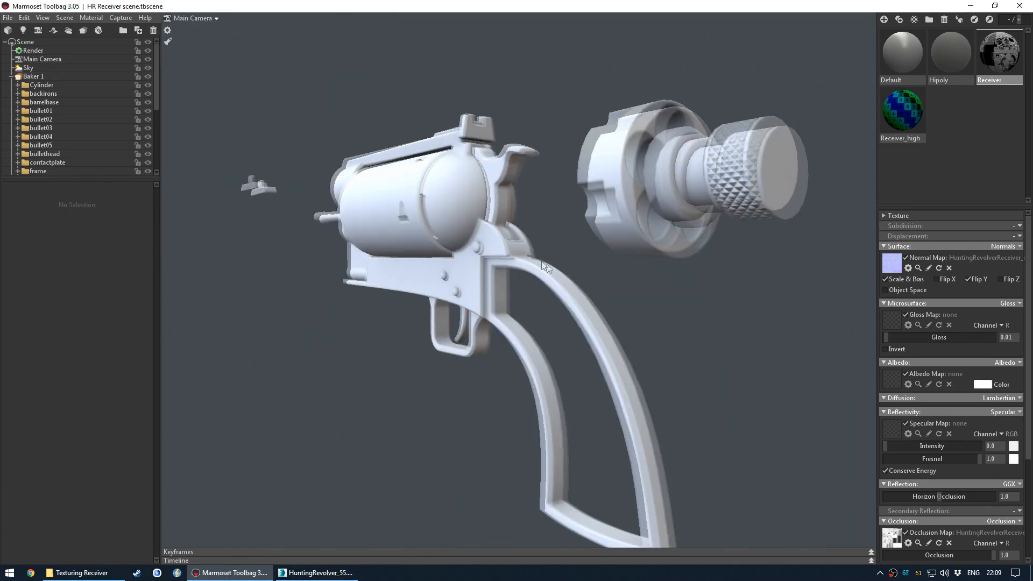
pyautogui.moveTo(543, 262); pyautogui.dragTo(605, 348)
pyautogui.scroll(5, 591, 374)
pyautogui.click(520, 224)
pyautogui.moveTo(506, 307); pyautogui.dragTo(502, 172)
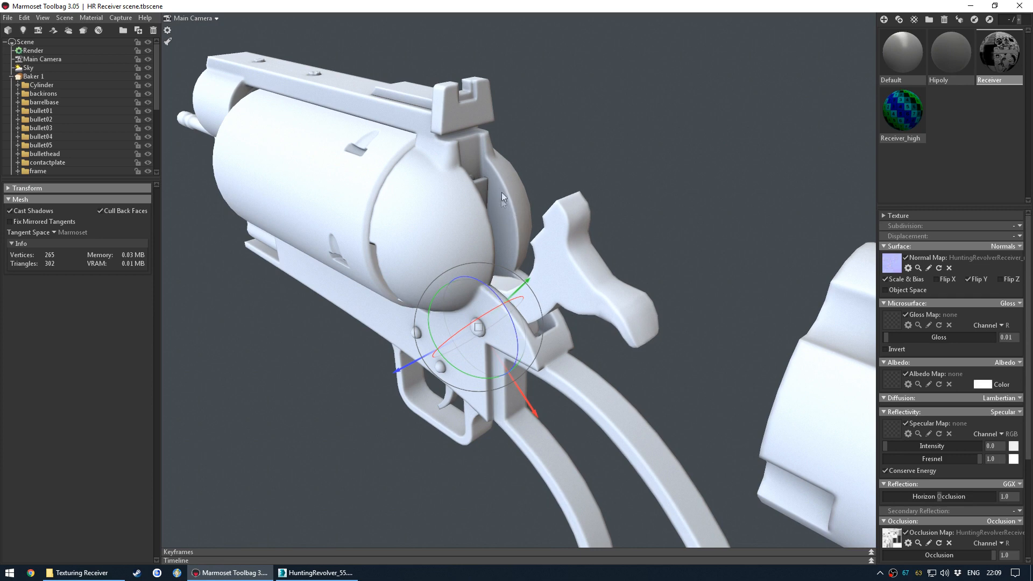
pyautogui.moveTo(438, 196); pyautogui.dragTo(406, 196)
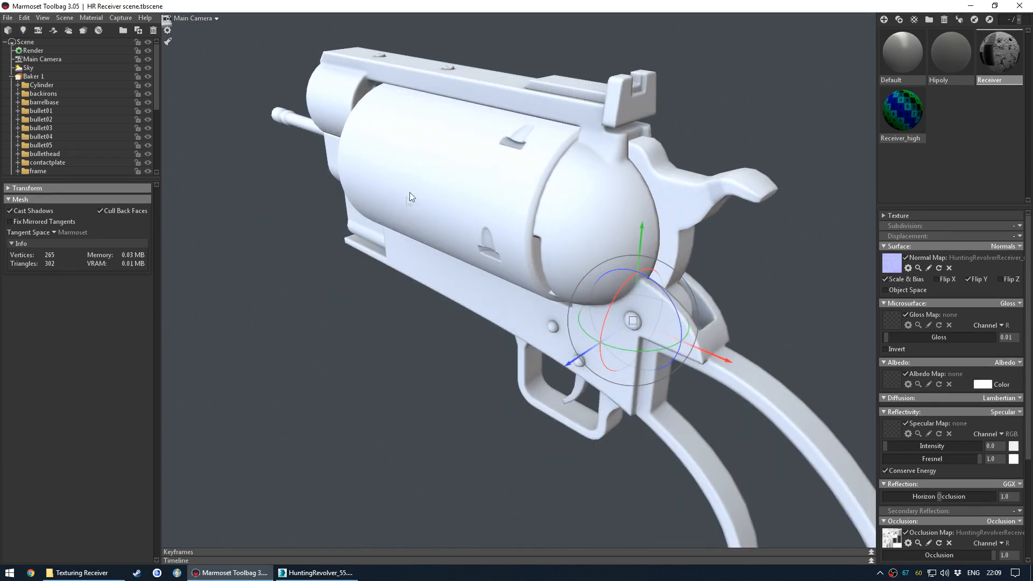
# Move the low-poly cylinder sideways out of the frame and examine the rebaked occlusion behind it.
pyautogui.click(480, 250)
pyautogui.moveTo(648, 192); pyautogui.dragTo(480, 309)
pyautogui.click(499, 414)
pyautogui.scroll(-5, 499, 415)
pyautogui.moveTo(499, 415); pyautogui.dragTo(440, 263)
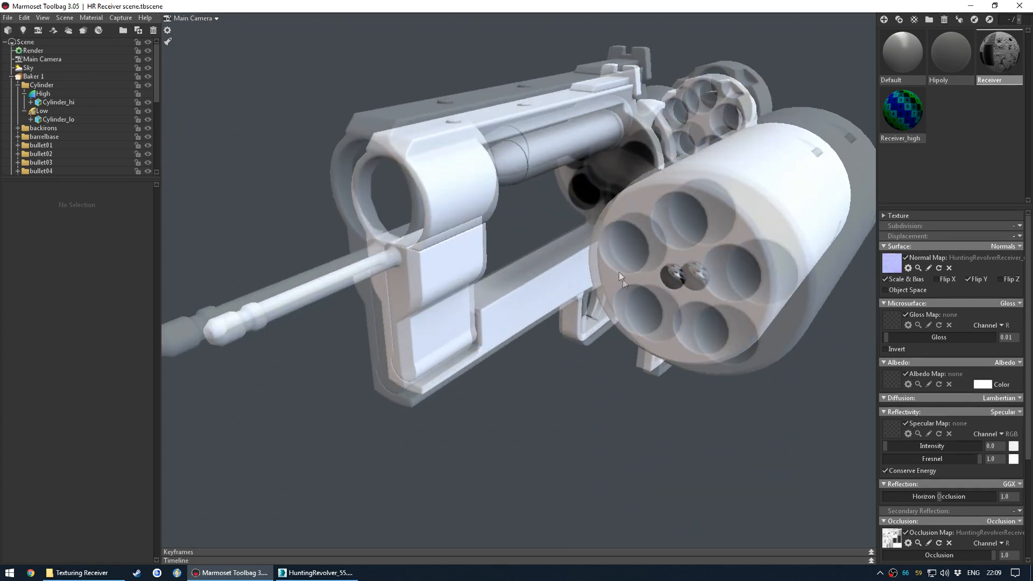
# Enable Exclude When Ignoring Groups for the bullet01 Low group.
pyautogui.click(528, 130)
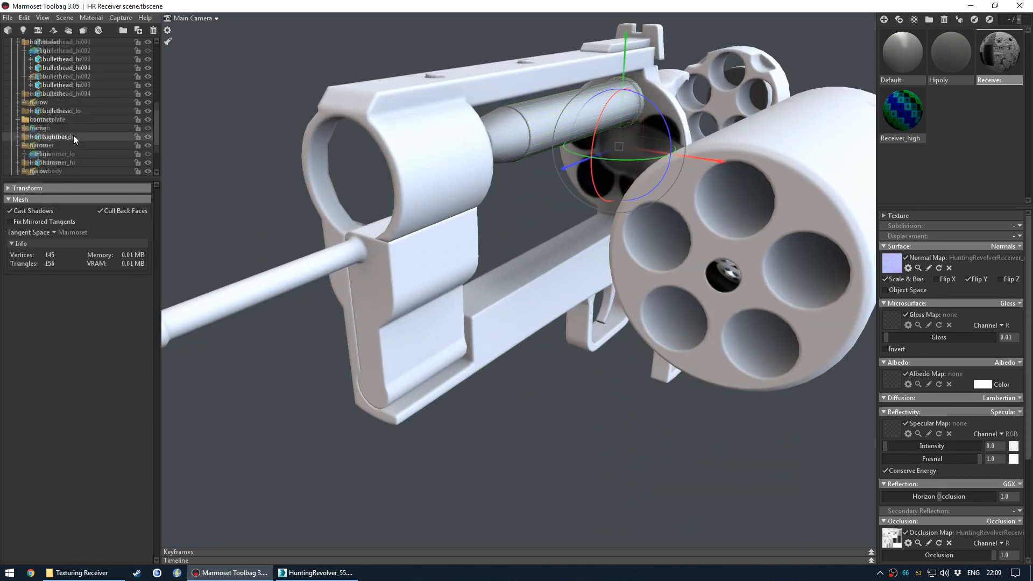
pyautogui.click(59, 68)
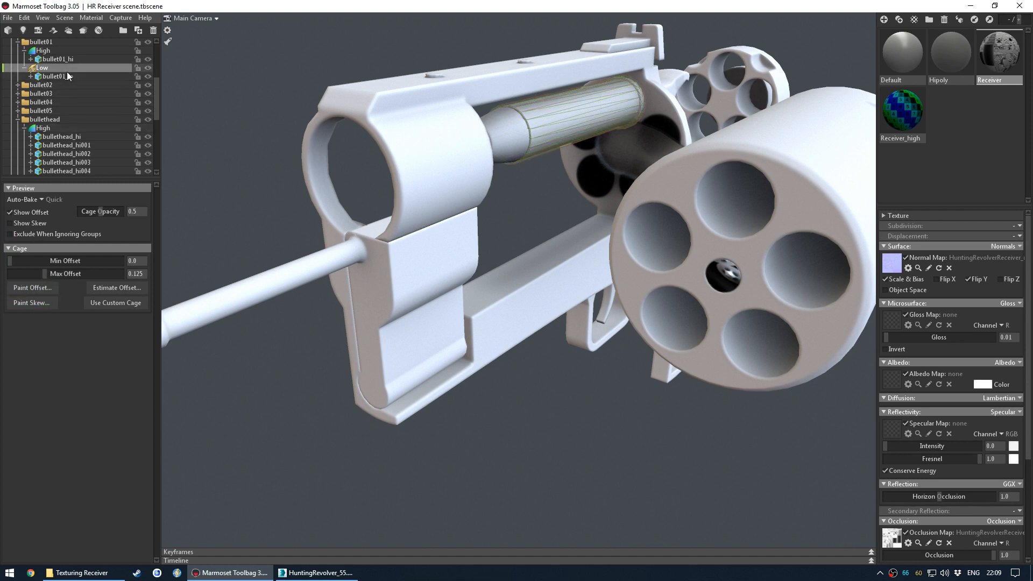
pyautogui.scroll(2, 43, 103)
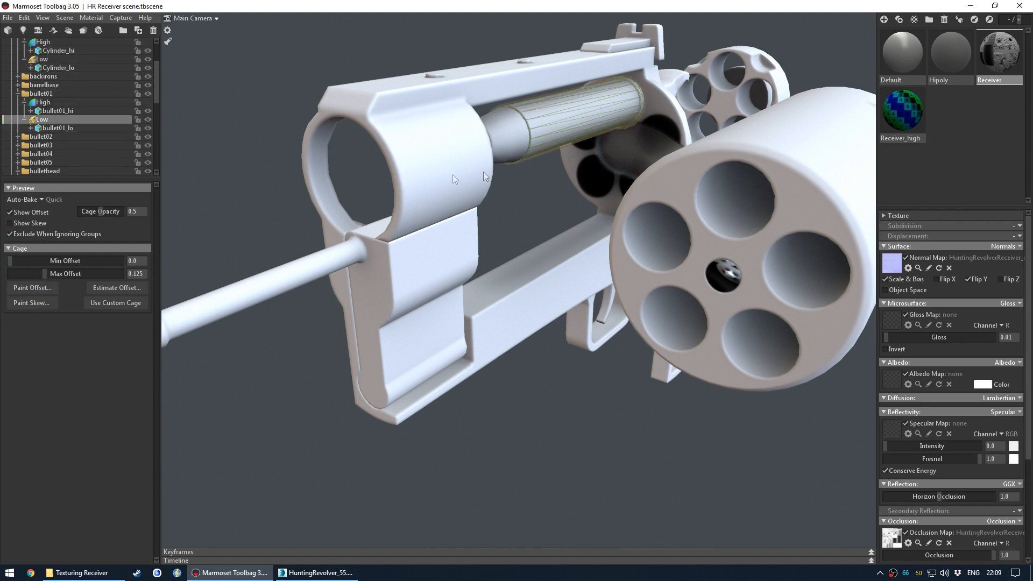
# Check the bullethead Low group's bake settings.
pyautogui.click(507, 130)
pyautogui.scroll(-3, 99, 127)
pyautogui.click(43, 76)
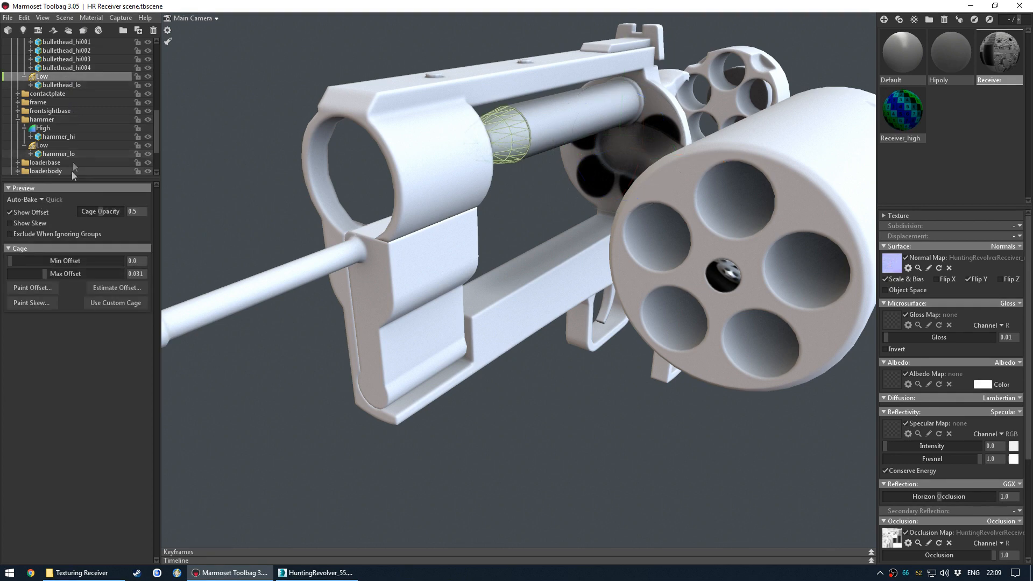
pyautogui.click(270, 370)
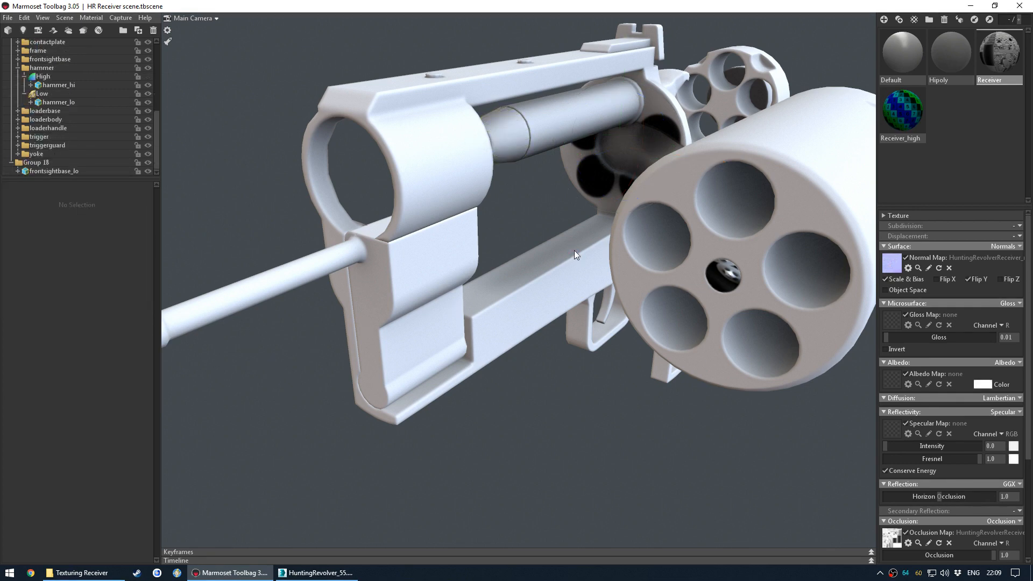
# Undo the low-poly cylinder's sideways move so it sits back in the frame.
pyautogui.hotkey('ctrl', 'z')
pyautogui.hotkey('ctrl', 'z')
pyautogui.hotkey('ctrl', 'z')
pyautogui.hotkey('ctrl', 'z')
pyautogui.hotkey('ctrl', 'z')
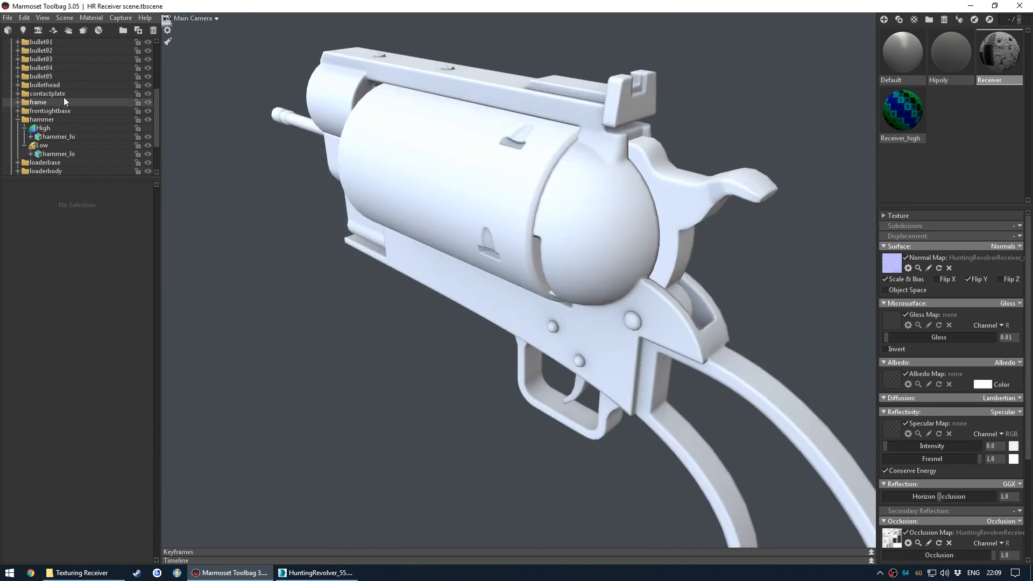
# Review the Exclude When Ignoring Groups setting on the bullet01 and bullethead Low groups.
pyautogui.scroll(10, 63, 99)
pyautogui.scroll(-3, 57, 110)
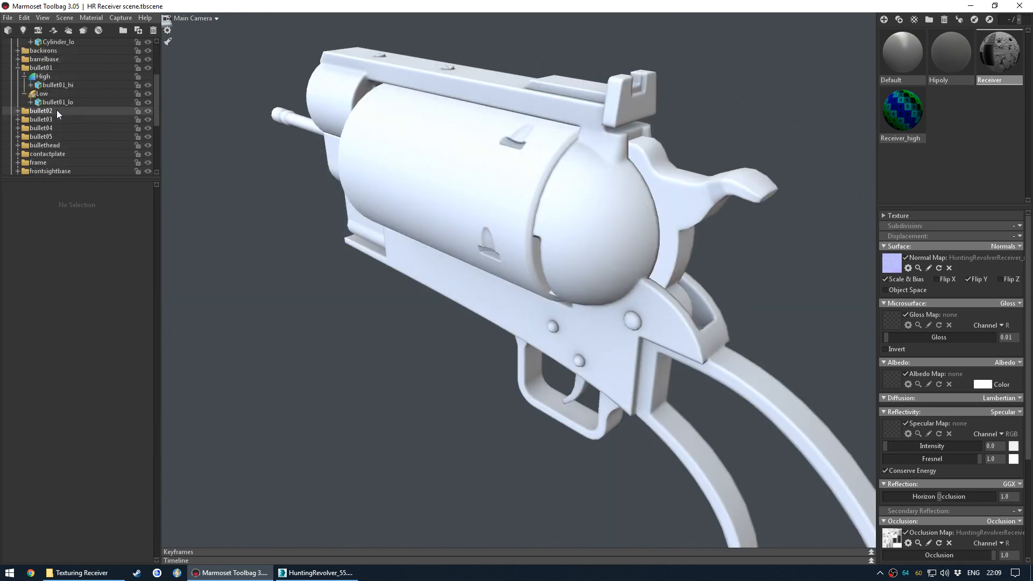
pyautogui.click(60, 94)
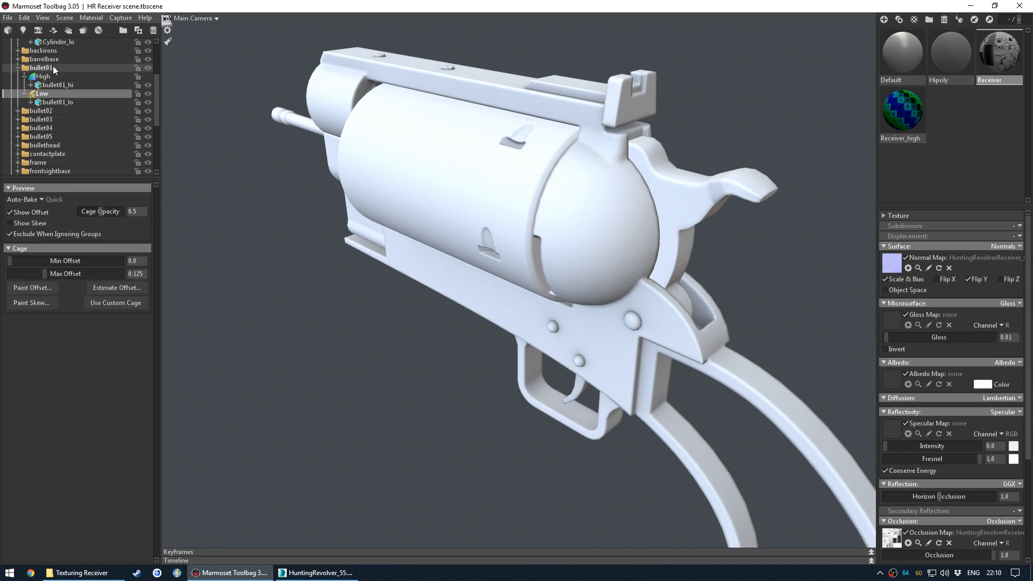
pyautogui.click(18, 145)
pyautogui.scroll(-2, 54, 154)
pyautogui.click(50, 153)
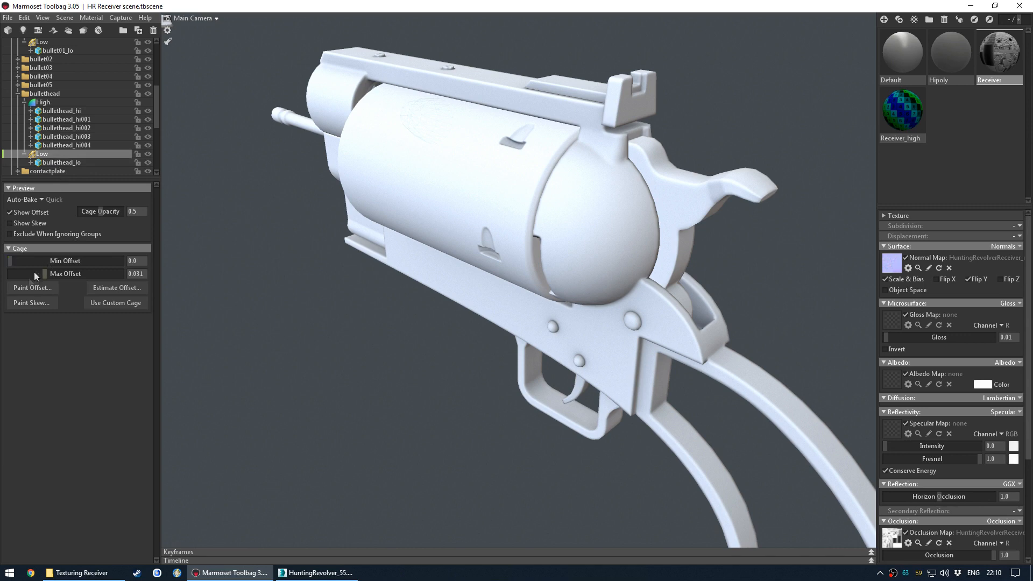
pyautogui.click(261, 257)
# Look over the whole baked revolver and review Baker 1's bake settings.
pyautogui.scroll(-6, 384, 296)
pyautogui.moveTo(429, 295); pyautogui.dragTo(390, 277, button='middle')
pyautogui.moveTo(389, 277); pyautogui.dragTo(394, 302)
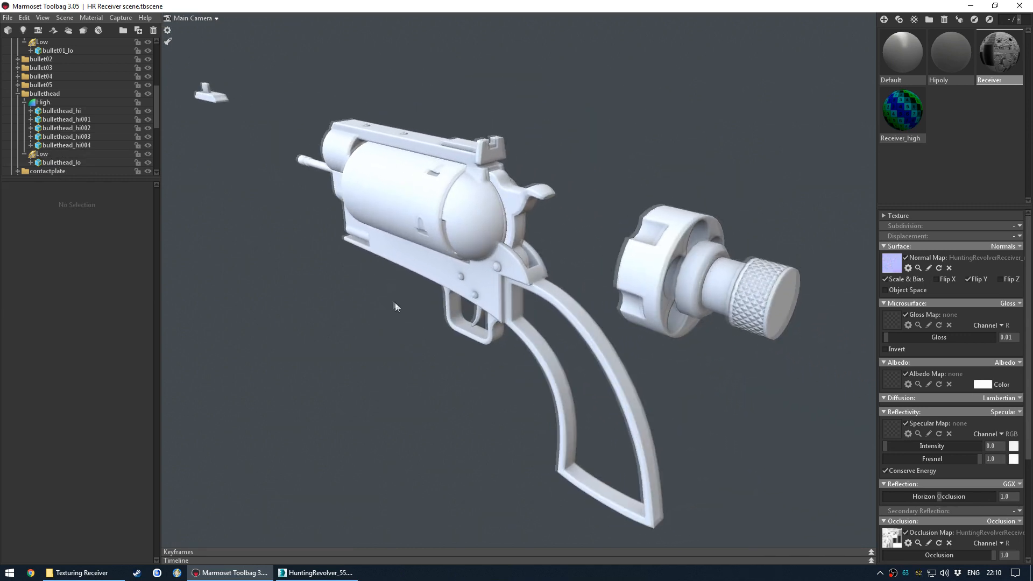
pyautogui.moveTo(395, 303); pyautogui.dragTo(381, 292, button='middle')
pyautogui.scroll(5, 90, 95)
pyautogui.click(52, 76)
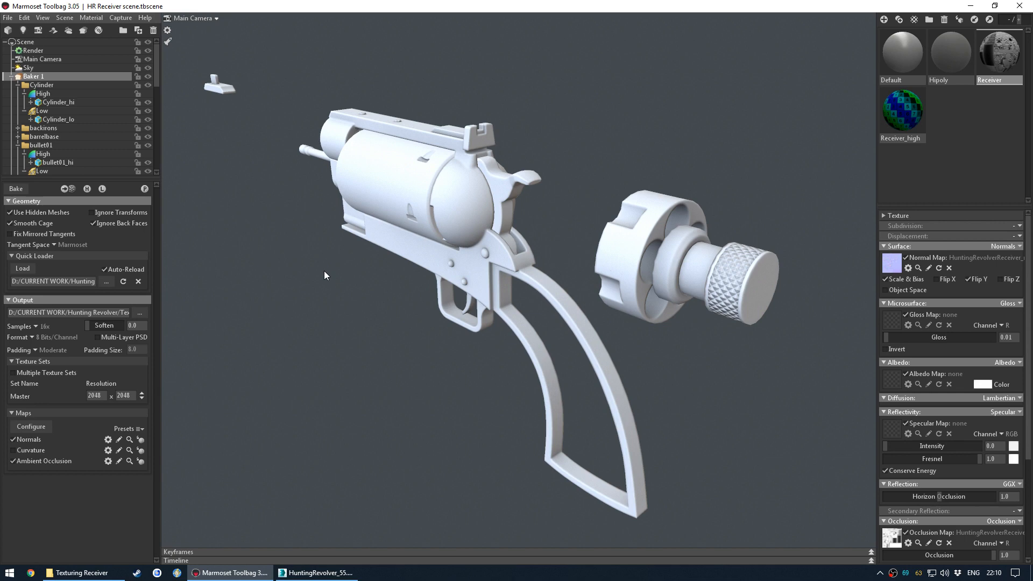
pyautogui.moveTo(391, 334); pyautogui.dragTo(415, 361)
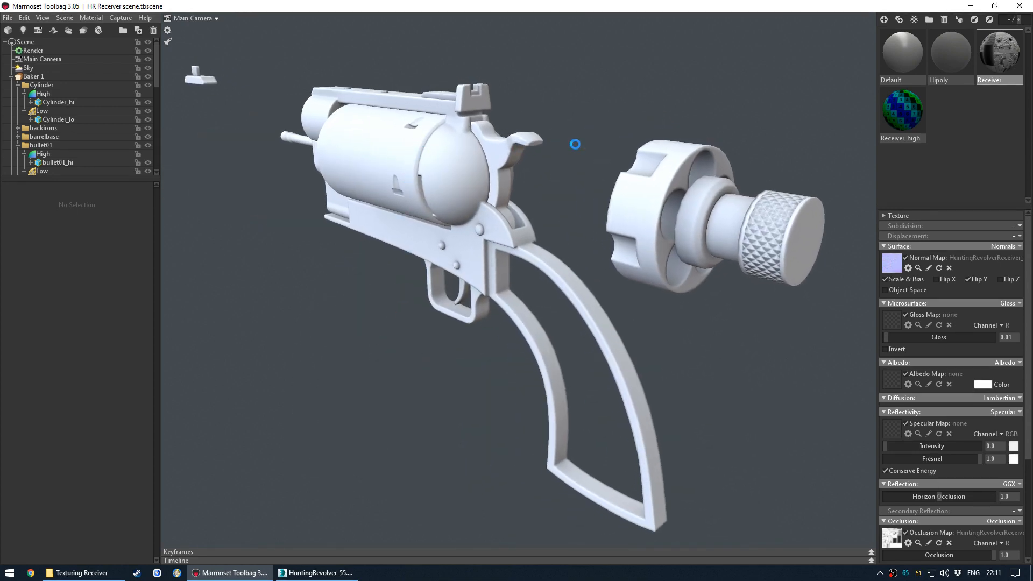
# Switch to 3ds Max, hide the Receiver hipoly and Iron sights hipoly layers, and isolate frame_lo.
pyautogui.click(317, 572)
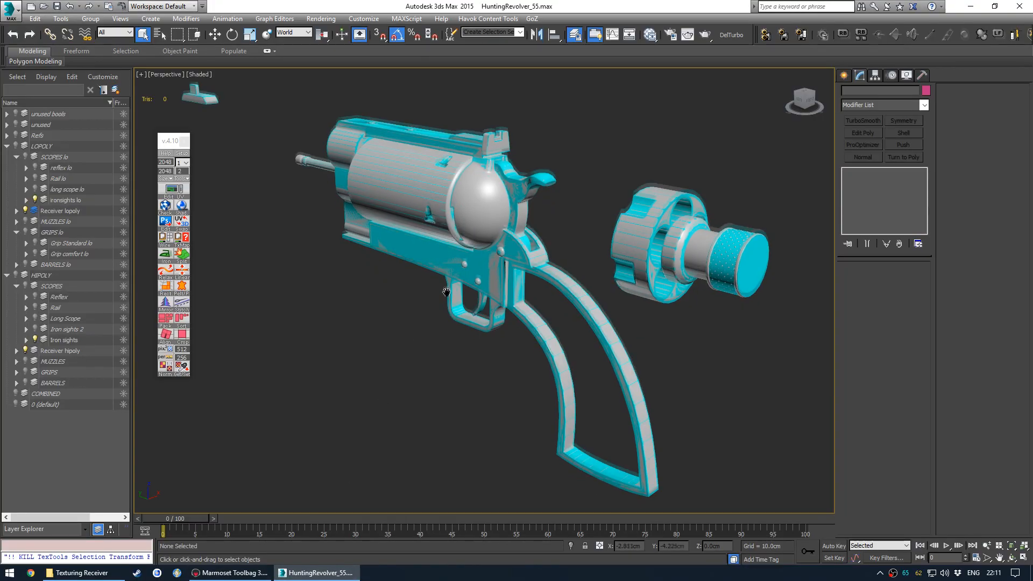
pyautogui.click(25, 350)
pyautogui.click(35, 339)
pyautogui.keyDown('alt'); pyautogui.moveTo(484, 353); pyautogui.dragTo(507, 245, button='middle'); pyautogui.keyUp('alt')
pyautogui.click(507, 245)
pyautogui.hotkey('alt', 'q')
pyautogui.keyDown('alt'); pyautogui.moveTo(468, 325); pyautogui.dragTo(515, 299, button='middle'); pyautogui.keyUp('alt')
pyautogui.scroll(3, 514, 299)
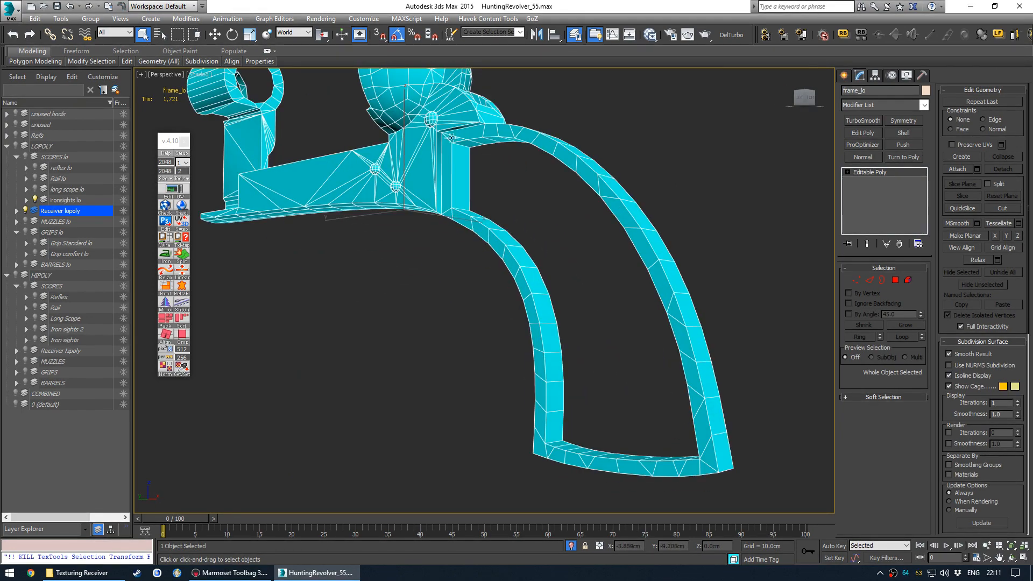
# Inspect both sides of the low-poly frame's grip loop for missing faces.
pyautogui.keyDown('alt'); pyautogui.moveTo(457, 209); pyautogui.dragTo(586, 263, button='middle'); pyautogui.keyUp('alt')
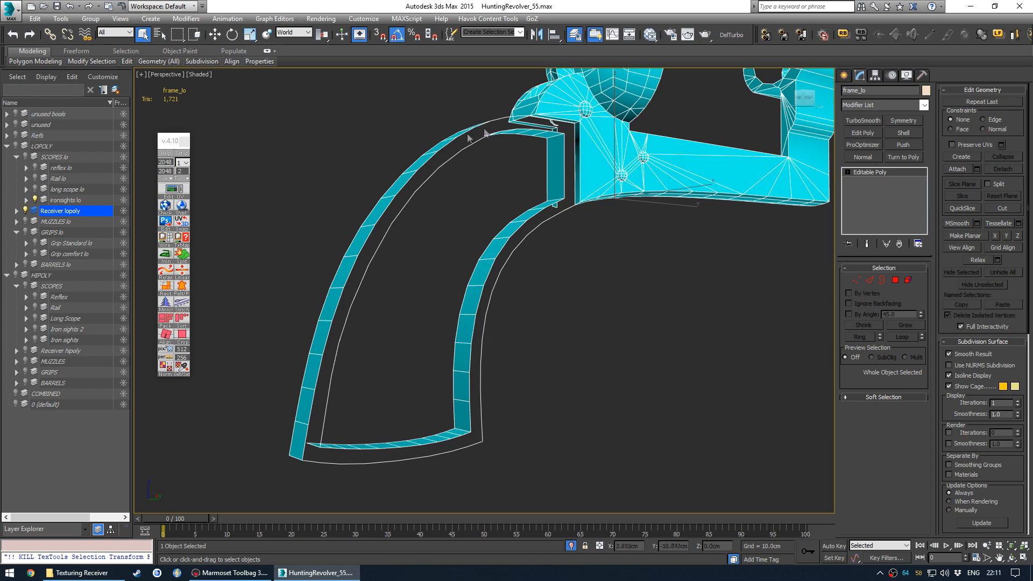
pyautogui.keyDown('alt'); pyautogui.moveTo(500, 258); pyautogui.dragTo(582, 125, button='middle'); pyautogui.keyUp('alt')
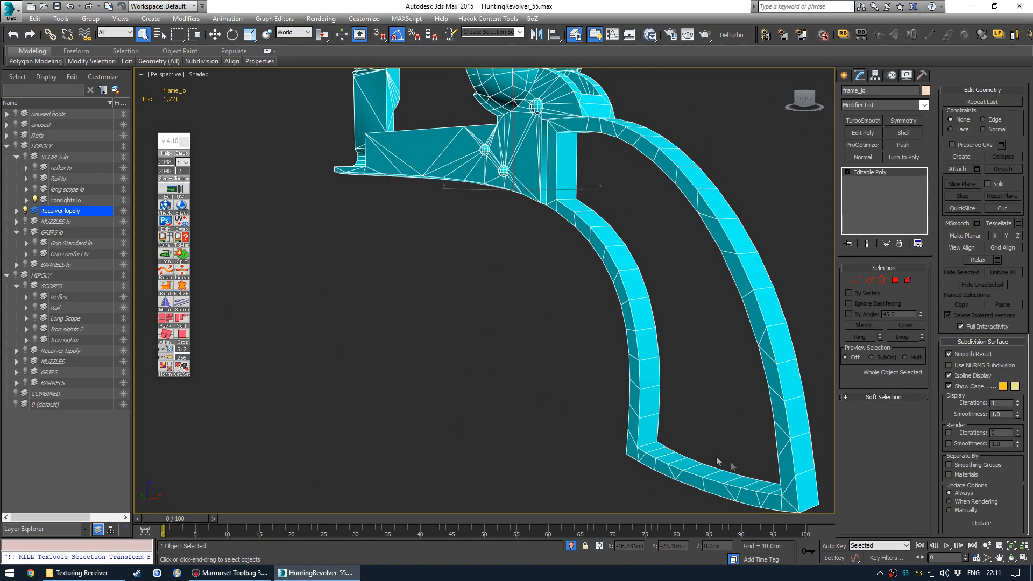
pyautogui.keyDown('alt'); pyautogui.moveTo(636, 239); pyautogui.dragTo(475, 147, button='middle'); pyautogui.keyUp('alt')
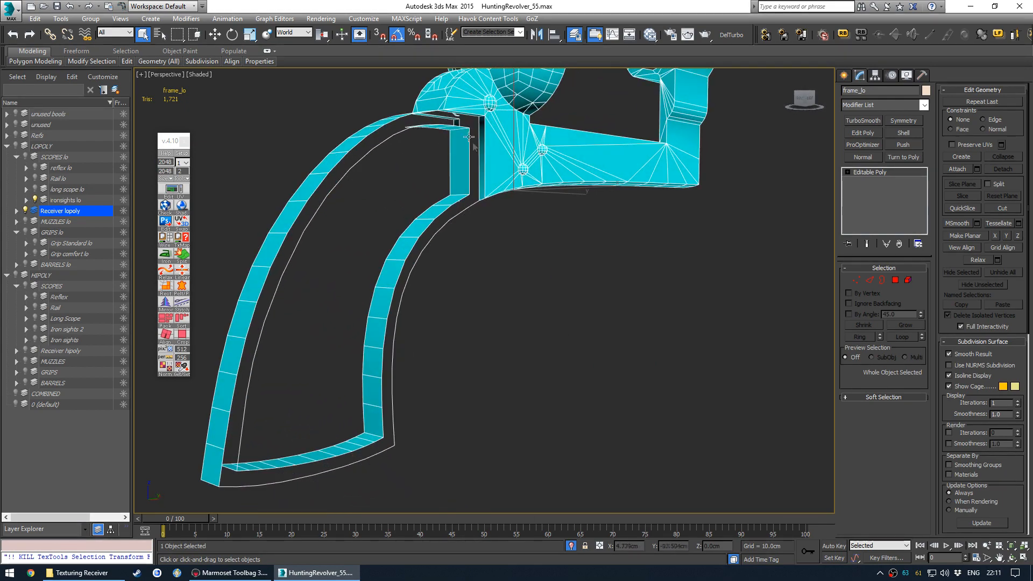
pyautogui.keyDown('alt'); pyautogui.moveTo(454, 285); pyautogui.dragTo(504, 260, button='middle'); pyautogui.keyUp('alt')
pyautogui.moveTo(519, 88)
pyautogui.keyDown('alt'); pyautogui.mouseDown(button='middle')
pyautogui.moveTo(521, 219)
pyautogui.moveTo(604, 240)
pyautogui.moveTo(505, 214)
pyautogui.moveTo(517, 214)
pyautogui.moveTo(420, 304)
pyautogui.moveTo(538, 293)
pyautogui.moveTo(549, 262)
pyautogui.moveTo(624, 286)
pyautogui.moveTo(510, 253)
pyautogui.moveTo(479, 162)
pyautogui.mouseUp(button='middle'); pyautogui.keyUp('alt')
# Clone frame_lo and isolate the copy.
pyautogui.rightClick(478, 160)
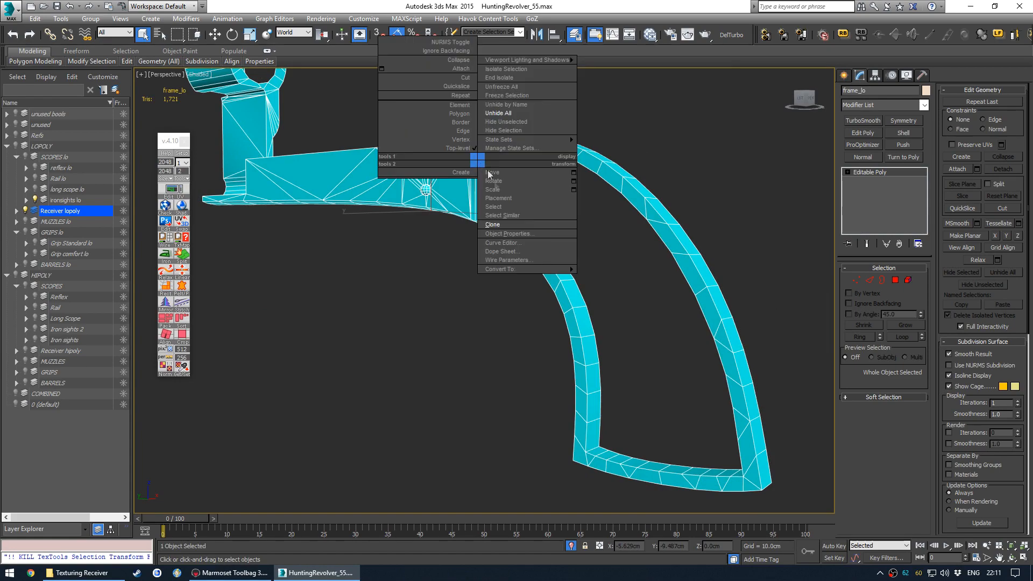
pyautogui.click(513, 225)
pyautogui.click(486, 327)
pyautogui.moveTo(487, 327)
pyautogui.keyDown('alt'); pyautogui.mouseDown(button='middle')
pyautogui.moveTo(494, 219)
pyautogui.moveTo(455, 291)
pyautogui.moveTo(581, 293)
pyautogui.mouseUp(button='middle'); pyautogui.keyUp('alt')
pyautogui.hotkey('alt', 'q')
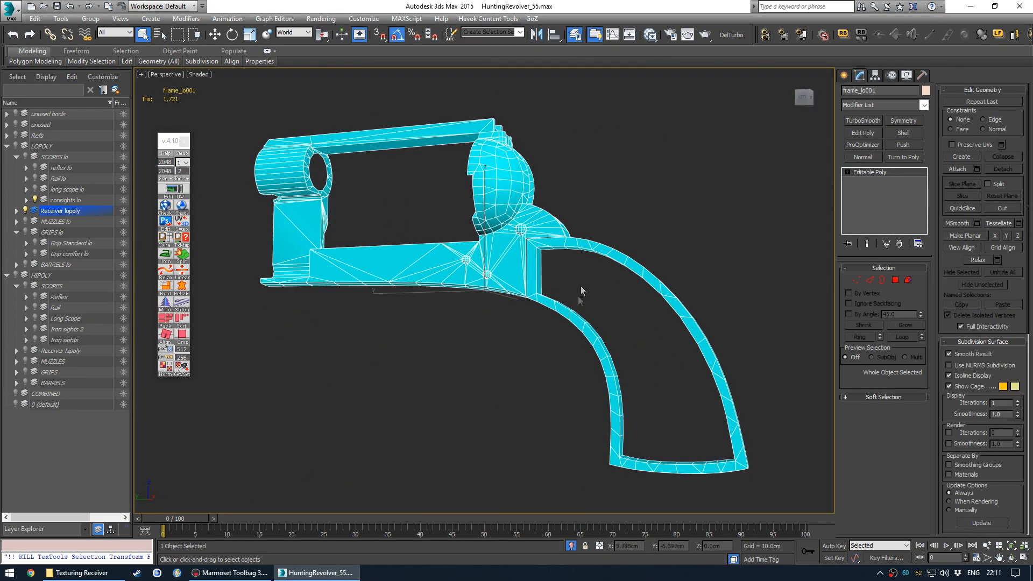
# Select the flat side faces of the cloned grip loop with By Angle at 22 and delete all other polygons.
pyautogui.scroll(4, 581, 292)
pyautogui.press('4')
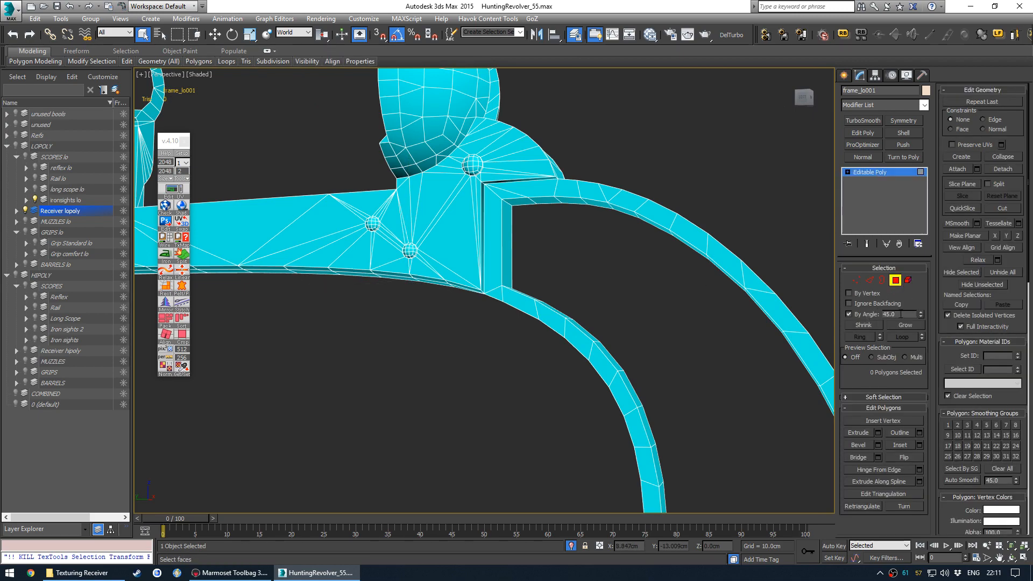
pyautogui.click(510, 227)
pyautogui.keyDown('alt'); pyautogui.moveTo(510, 227); pyautogui.dragTo(562, 245, button='middle'); pyautogui.keyUp('alt')
pyautogui.keyDown('alt'); pyautogui.click(567, 172); pyautogui.keyUp('alt')
pyautogui.scroll(-2, 617, 375)
pyautogui.moveTo(620, 348); pyautogui.dragTo(574, 289, button='middle')
pyautogui.scroll(2, 486, 280)
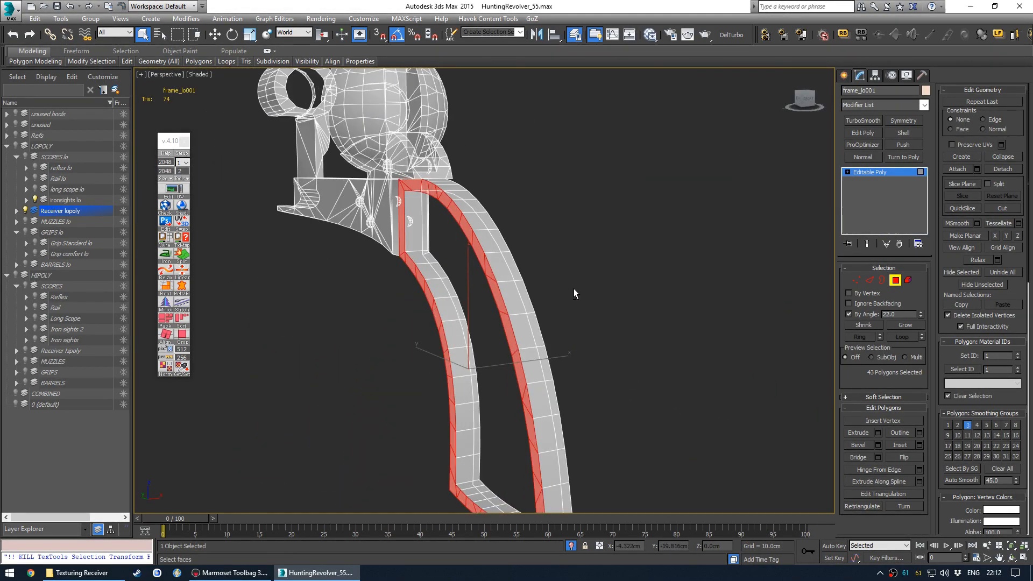
pyautogui.hotkey('ctrl', 'a')
pyautogui.press('Delete')
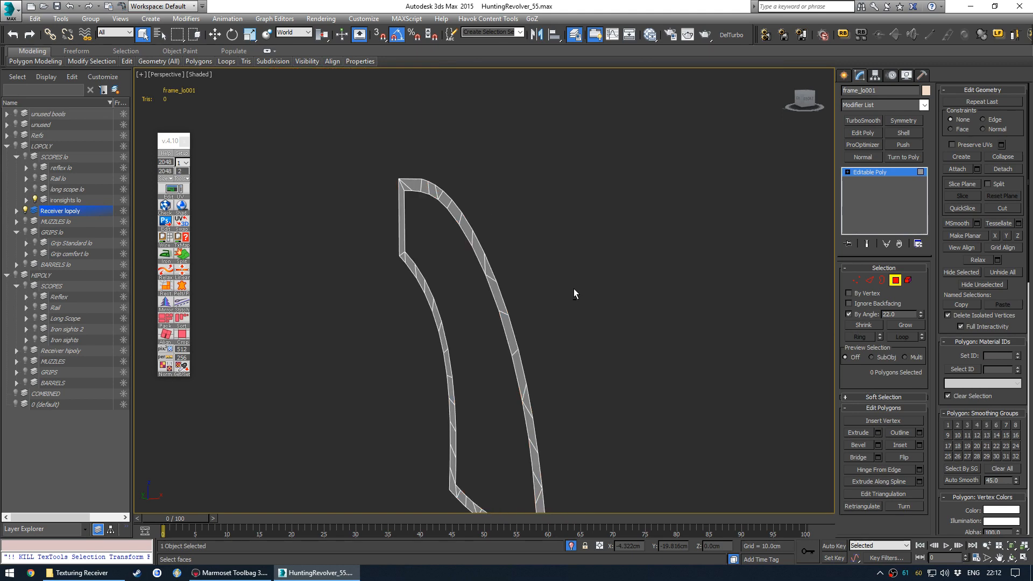
# Add a Symmetry modifier to the grip strip, mirroring on Z with the mirror plane at X 0 cm.
pyautogui.click(895, 280)
pyautogui.moveTo(500, 280)
pyautogui.keyDown('alt'); pyautogui.mouseDown(button='middle')
pyautogui.moveTo(477, 286)
pyautogui.moveTo(496, 291)
pyautogui.mouseUp(button='middle'); pyautogui.keyUp('alt')
pyautogui.click(911, 121)
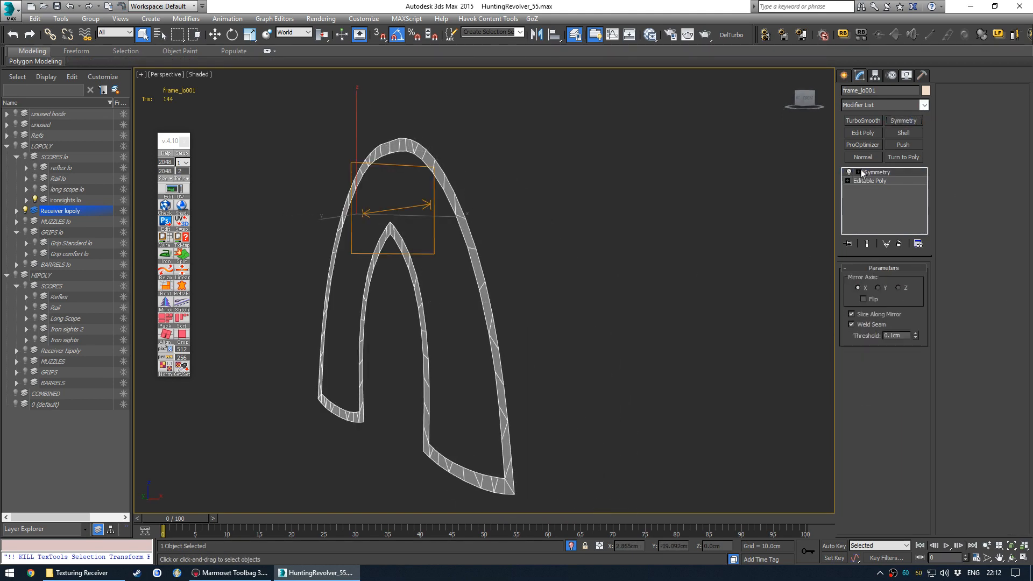
pyautogui.click(875, 181)
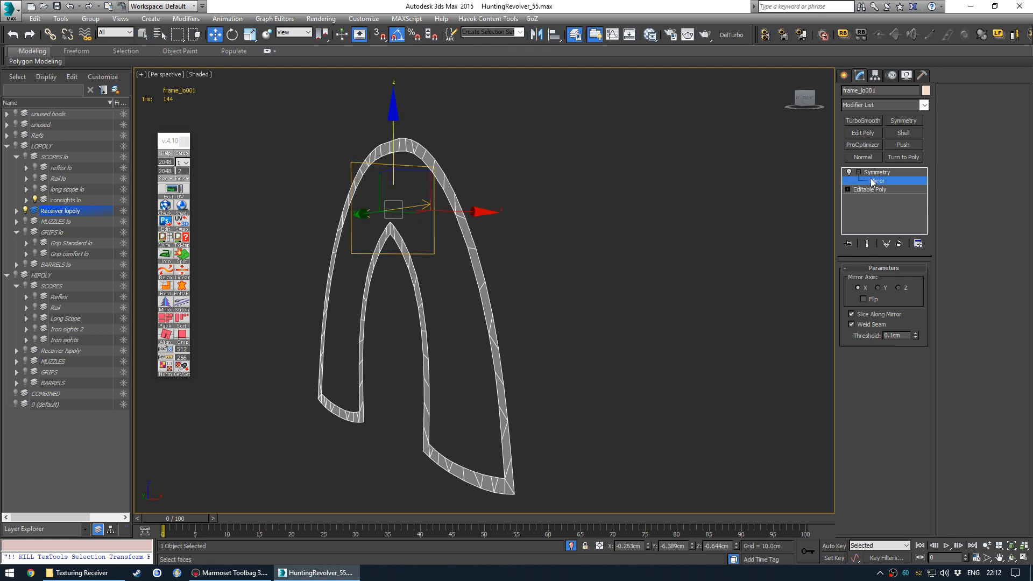
pyautogui.click(899, 287)
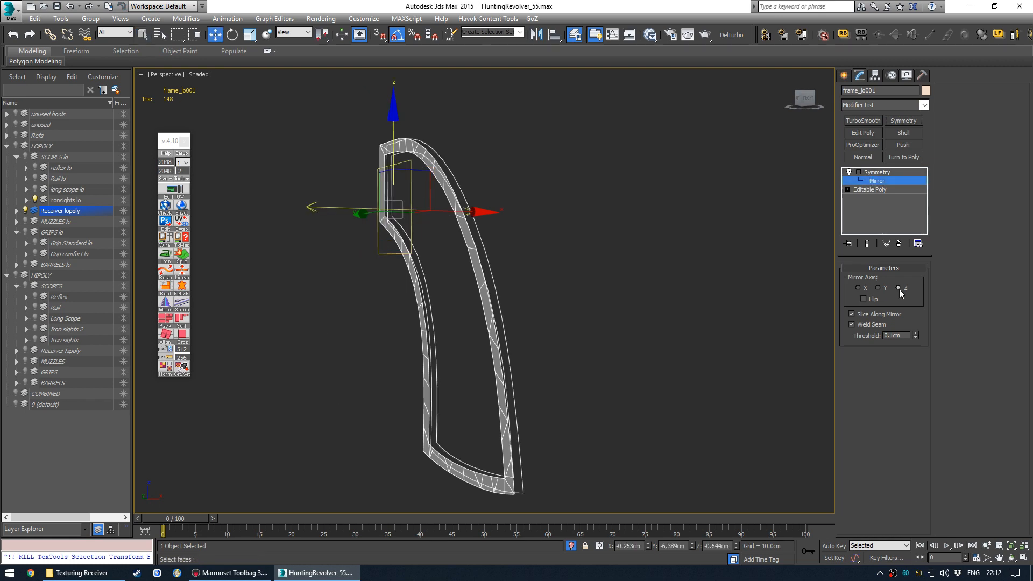
pyautogui.rightClick(648, 545)
pyautogui.keyDown('alt'); pyautogui.moveTo(579, 332); pyautogui.dragTo(558, 323, button='middle'); pyautogui.keyUp('alt')
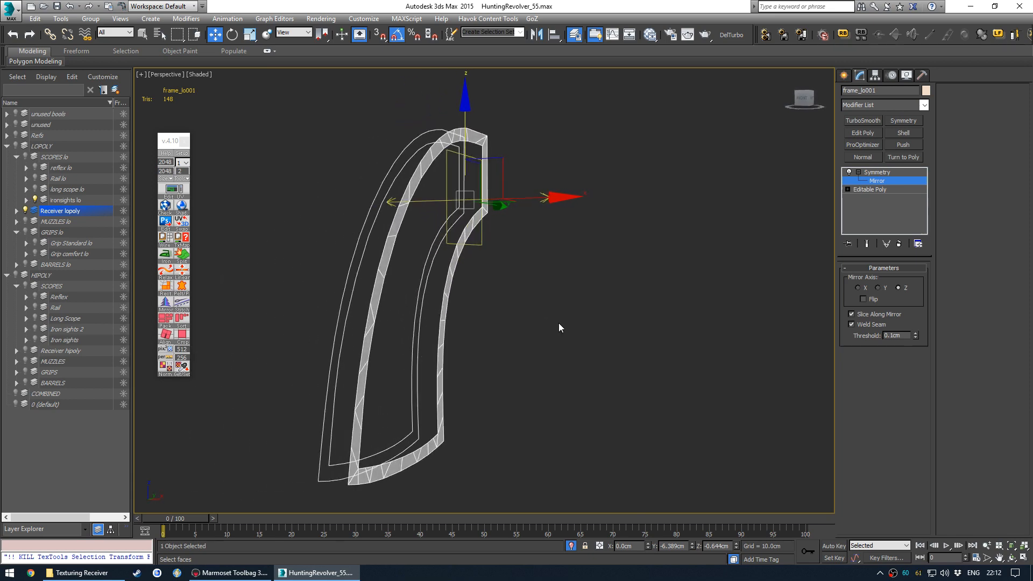
# Collapse the Symmetry modifier, delete the original strip so only the mirrored one remains, and leave isolation.
pyautogui.rightClick(883, 177)
pyautogui.click(909, 268)
pyautogui.keyDown('alt'); pyautogui.moveTo(570, 231); pyautogui.dragTo(619, 236, button='middle'); pyautogui.keyUp('alt')
pyautogui.click(909, 284)
pyautogui.click(596, 172)
pyautogui.press('Delete')
pyautogui.moveTo(569, 208)
pyautogui.keyDown('alt'); pyautogui.mouseDown(button='middle')
pyautogui.moveTo(566, 228)
pyautogui.moveTo(498, 226)
pyautogui.moveTo(525, 236)
pyautogui.mouseUp(button='middle'); pyautogui.keyUp('alt')
pyautogui.click(909, 281)
pyautogui.hotkey('alt', 'q')
pyautogui.scroll(4, 525, 236)
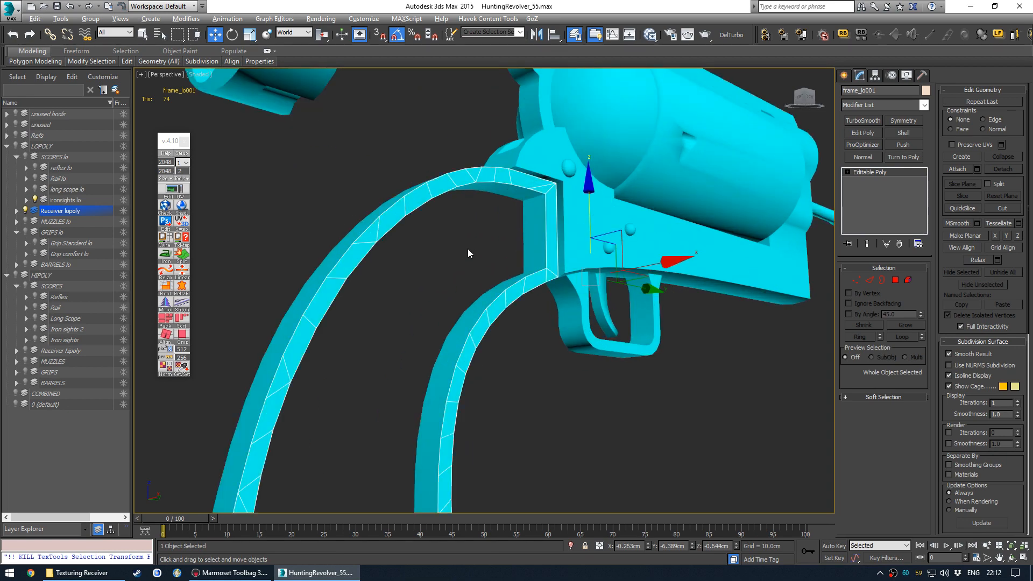
# Attach the mirrored grip strip to frame_lo.
pyautogui.click(533, 224)
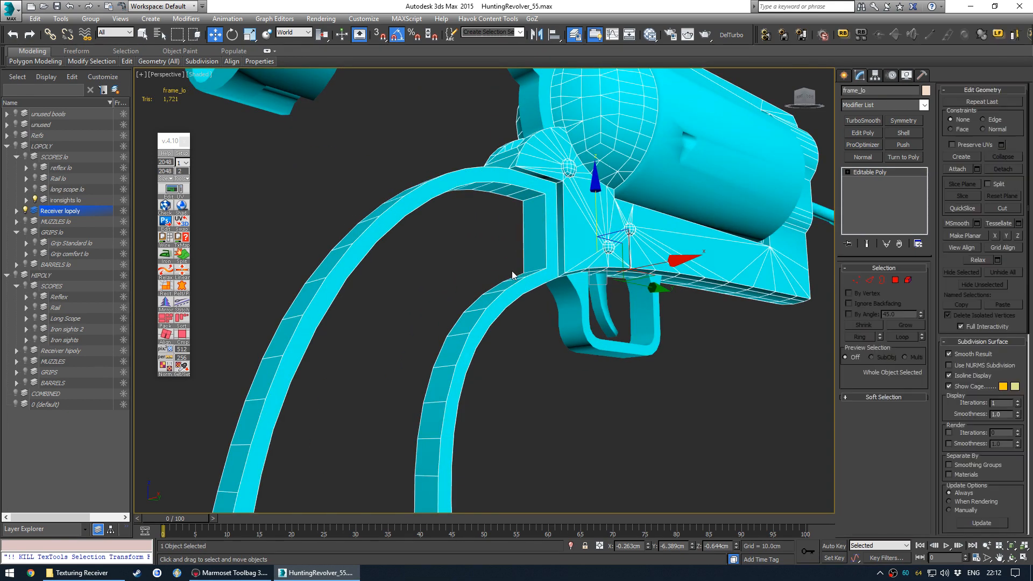
pyautogui.click(553, 209)
pyautogui.moveTo(498, 267)
pyautogui.keyDown('alt'); pyautogui.mouseDown(button='middle')
pyautogui.moveTo(441, 272)
pyautogui.moveTo(498, 272)
pyautogui.mouseUp(button='middle'); pyautogui.keyUp('alt')
pyautogui.click(651, 211)
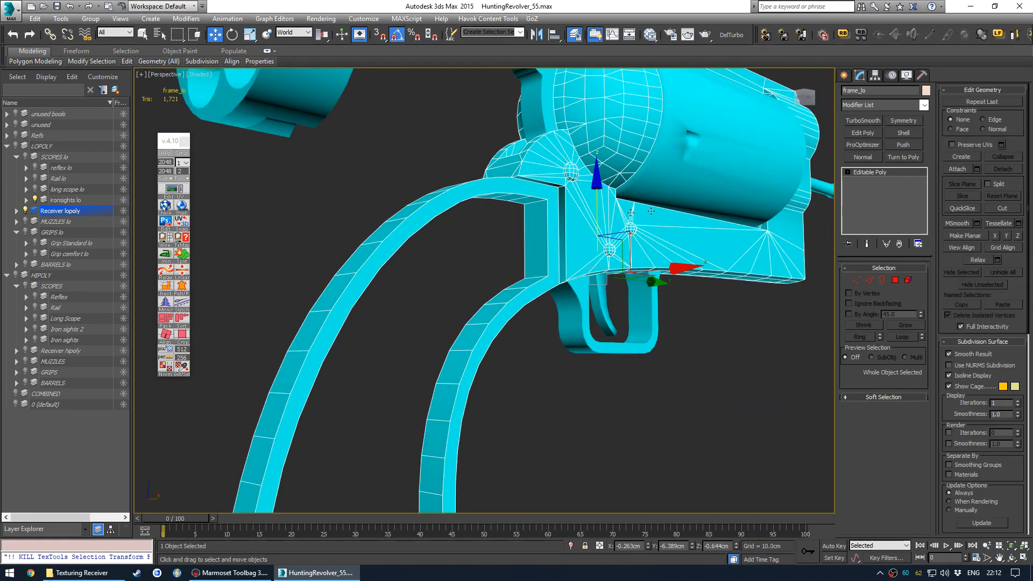
pyautogui.click(958, 168)
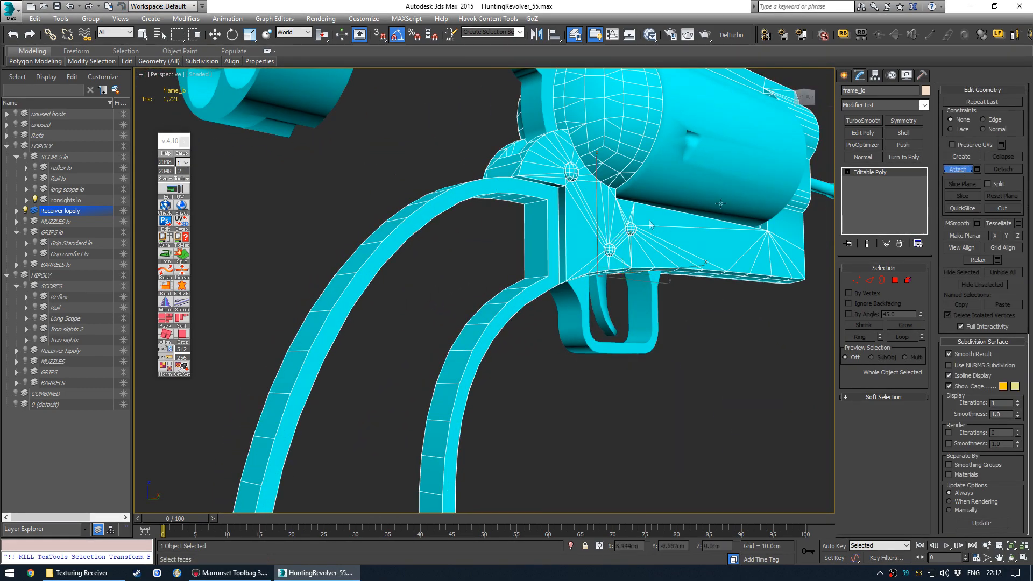
pyautogui.click(516, 225)
# Try to weld the attached strip's vertices to the frame's grip loop.
pyautogui.scroll(-5, 515, 225)
pyautogui.keyDown('alt'); pyautogui.moveTo(535, 272); pyautogui.dragTo(515, 232, button='middle'); pyautogui.keyUp('alt')
pyautogui.press('1')
pyautogui.press('w')
pyautogui.moveTo(329, 445); pyautogui.dragTo(552, 185)
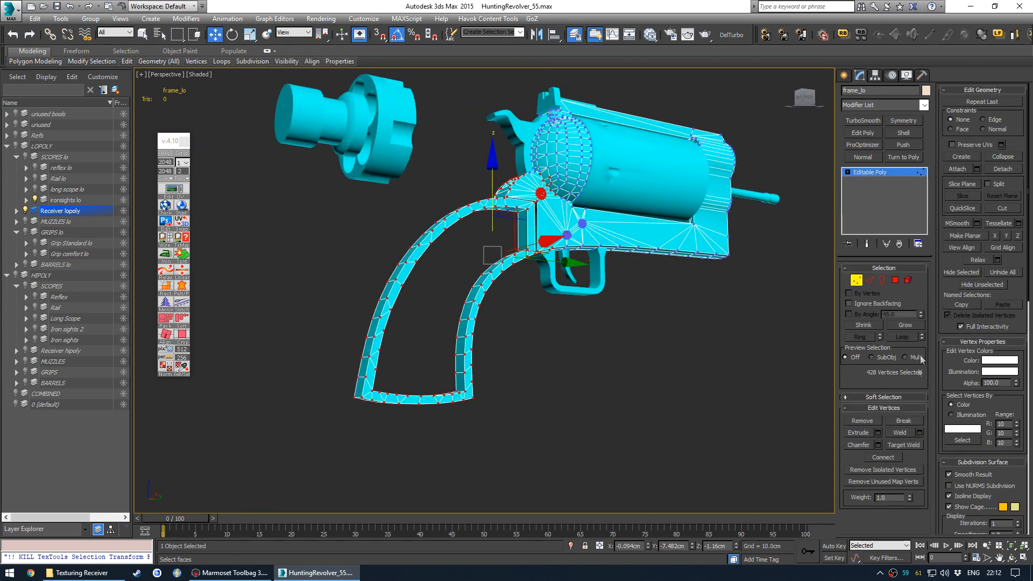
pyautogui.click(919, 433)
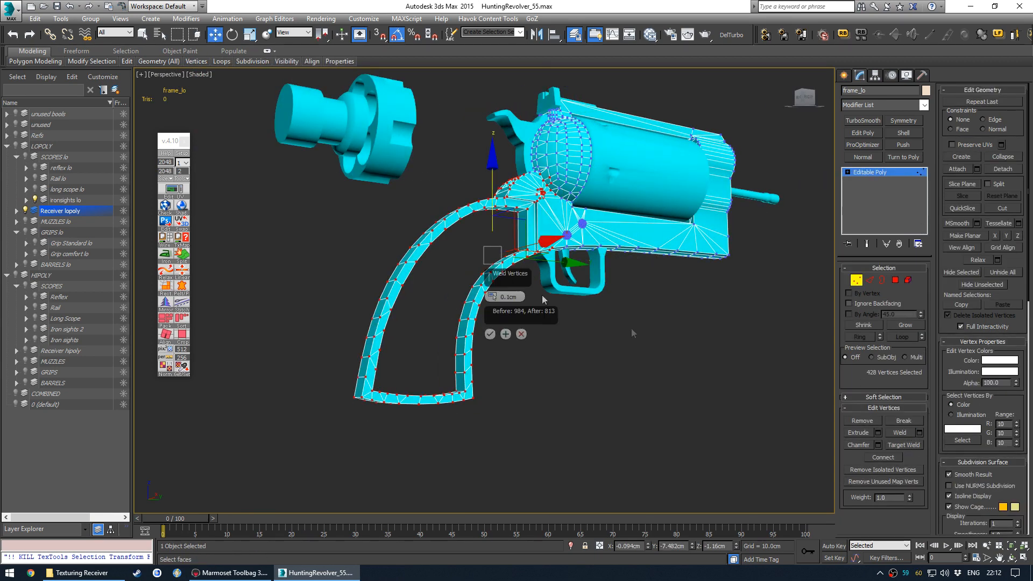
pyautogui.click(493, 295)
pyautogui.moveTo(493, 297); pyautogui.dragTo(494, 289)
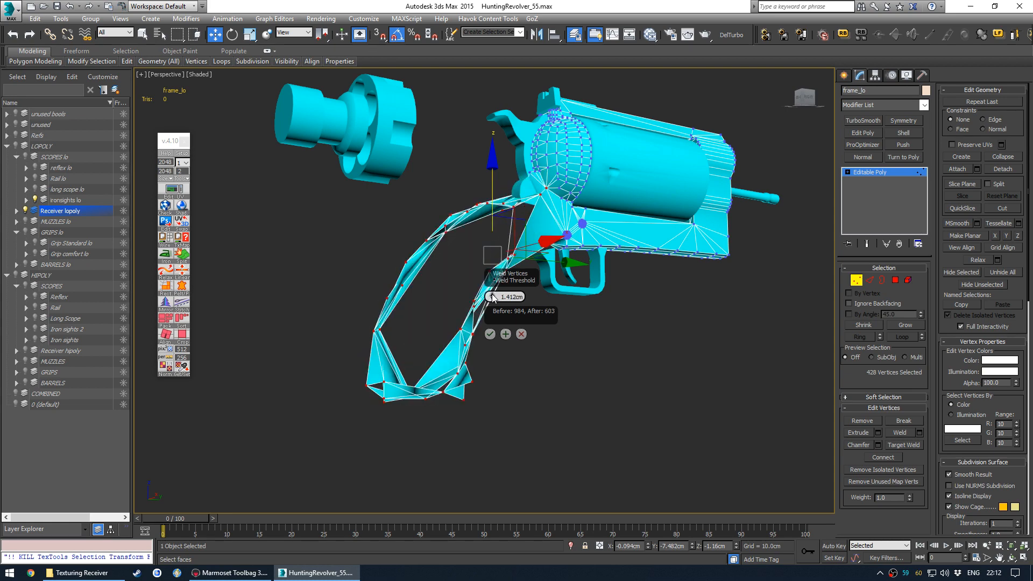
pyautogui.rightClick(493, 297)
pyautogui.click(491, 334)
# Test the grip loop's weld by moving one vertex on its edge.
pyautogui.scroll(8, 465, 360)
pyautogui.click(469, 332)
pyautogui.hotkey('ctrl', 'a')
pyautogui.click(470, 333)
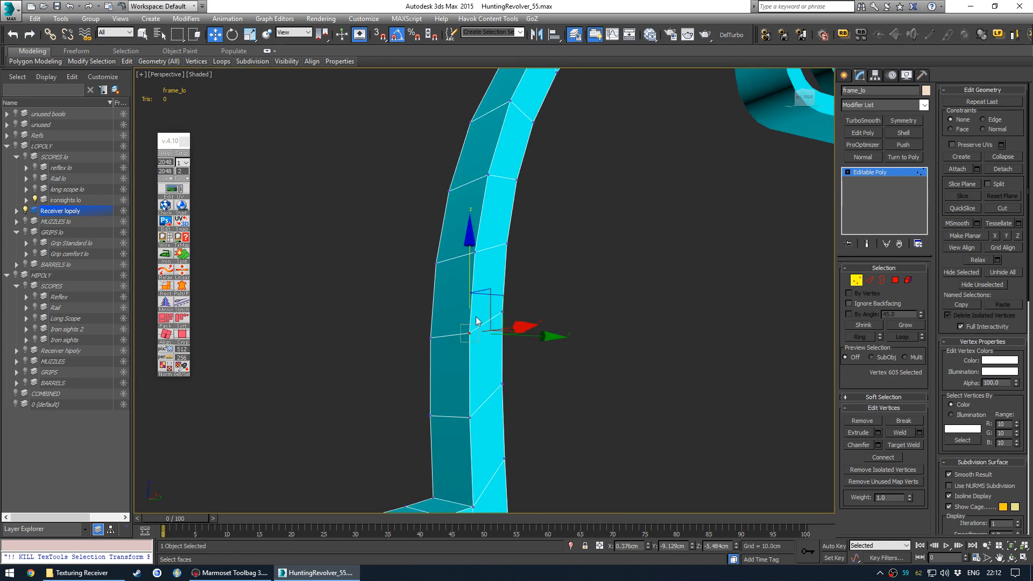
pyautogui.moveTo(482, 307); pyautogui.dragTo(487, 284)
pyautogui.keyDown('alt'); pyautogui.moveTo(469, 338); pyautogui.dragTo(495, 337, button='middle'); pyautogui.keyUp('alt')
pyautogui.scroll(-8, 495, 337)
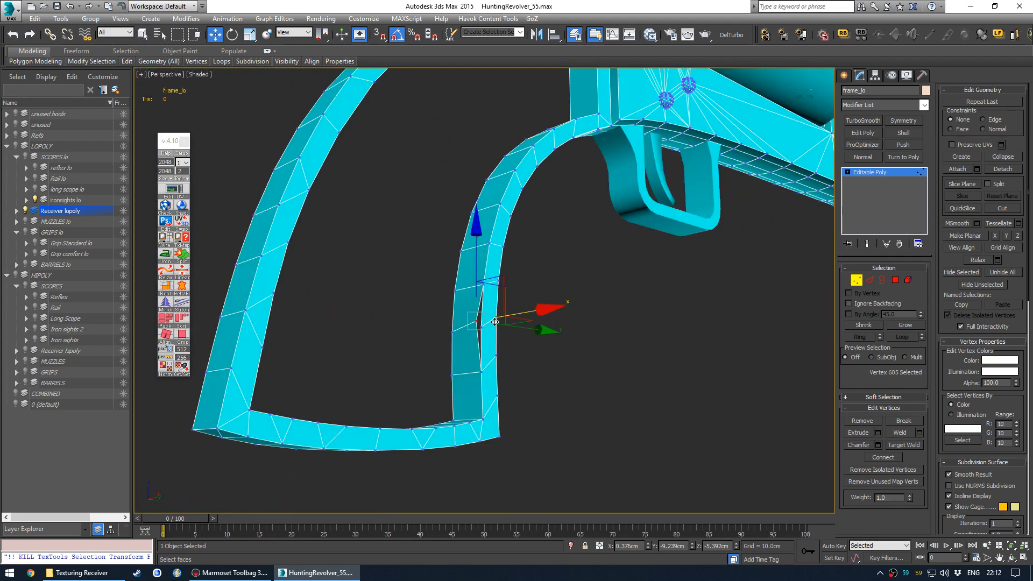
# Weld the grip loop's vertices with a 0.01 cm threshold and leave vertex editing.
pyautogui.moveTo(361, 415)
pyautogui.mouseDown()
pyautogui.moveTo(522, 269)
pyautogui.moveTo(576, 156)
pyautogui.mouseUp()
pyautogui.click(919, 432)
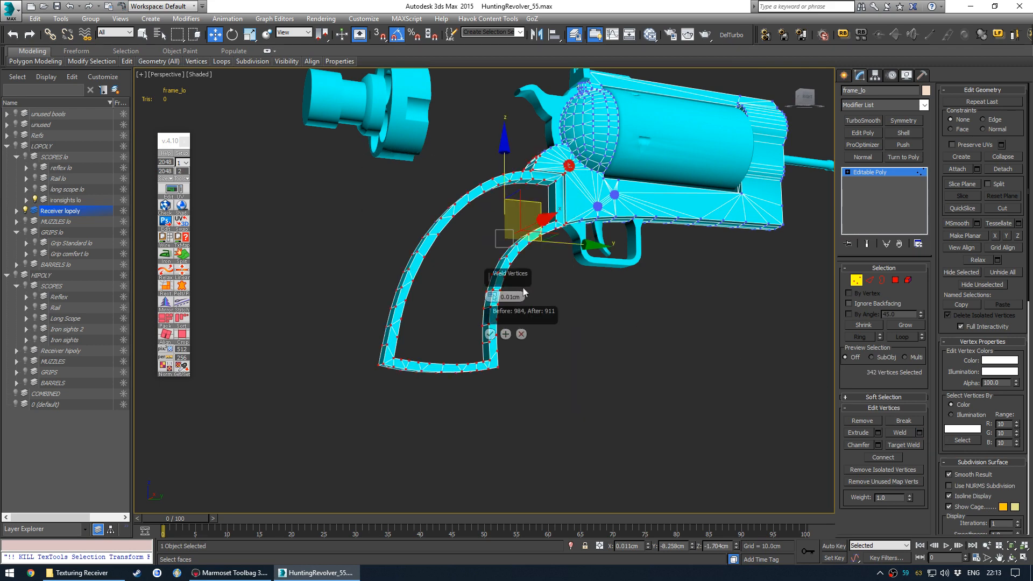
pyautogui.click(490, 334)
pyautogui.scroll(3, 521, 283)
pyautogui.keyDown('alt'); pyautogui.moveTo(521, 283); pyautogui.dragTo(526, 284, button='middle'); pyautogui.keyUp('alt')
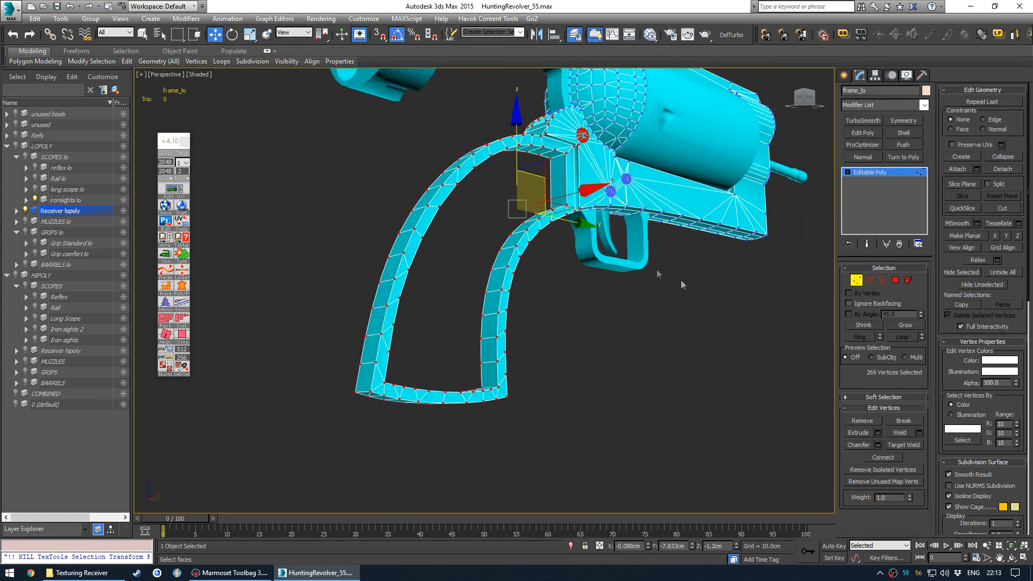
pyautogui.click(856, 281)
# Add an Unwrap UVW modifier to frame_lo and open its UV editor.
pyautogui.keyDown('alt'); pyautogui.moveTo(627, 312); pyautogui.dragTo(498, 310, button='middle'); pyautogui.keyUp('alt')
pyautogui.keyDown('alt'); pyautogui.moveTo(512, 306); pyautogui.dragTo(372, 291, button='middle'); pyautogui.keyUp('alt')
pyautogui.click(170, 189)
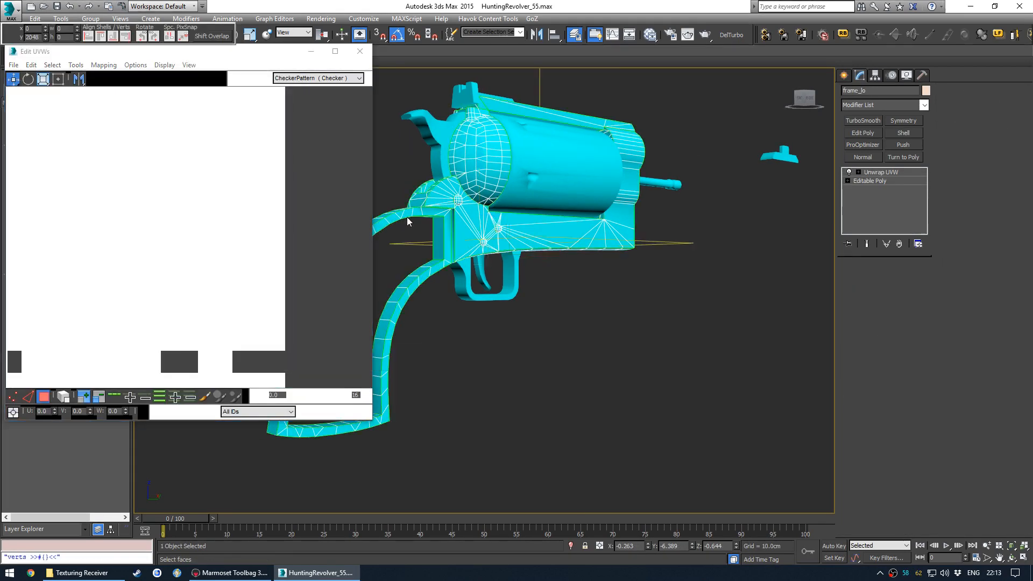
# Select the frame's grip side faces in the UV editor and hide the checker background.
pyautogui.click(407, 212)
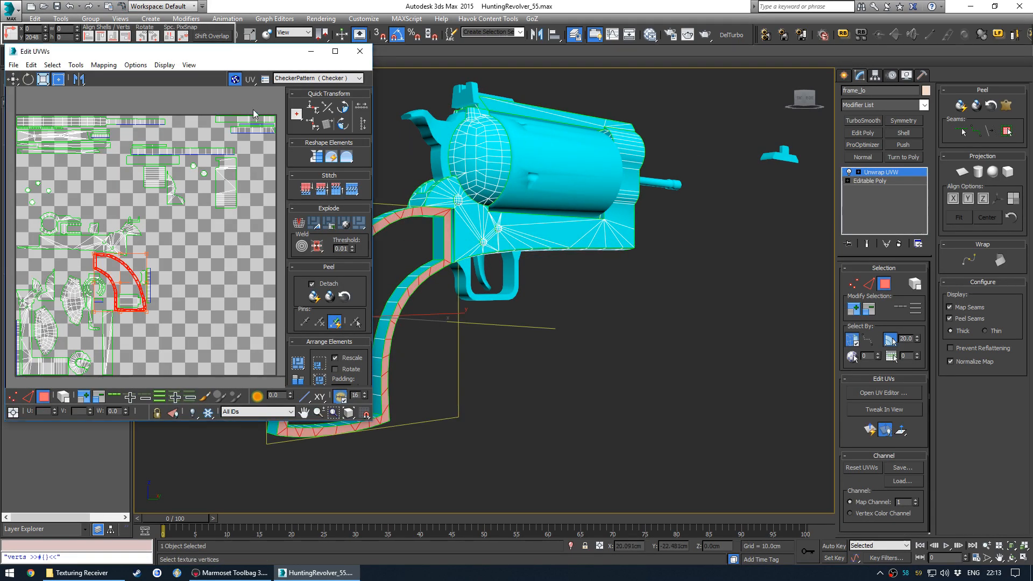
pyautogui.click(233, 79)
pyautogui.scroll(-2, 202, 239)
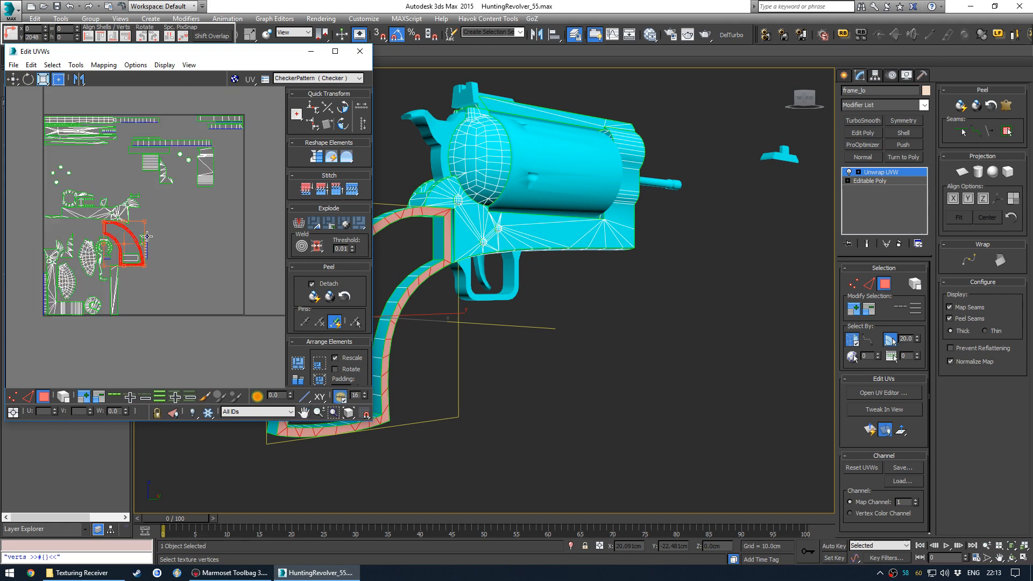
pyautogui.moveTo(203, 238); pyautogui.dragTo(201, 234, button='middle')
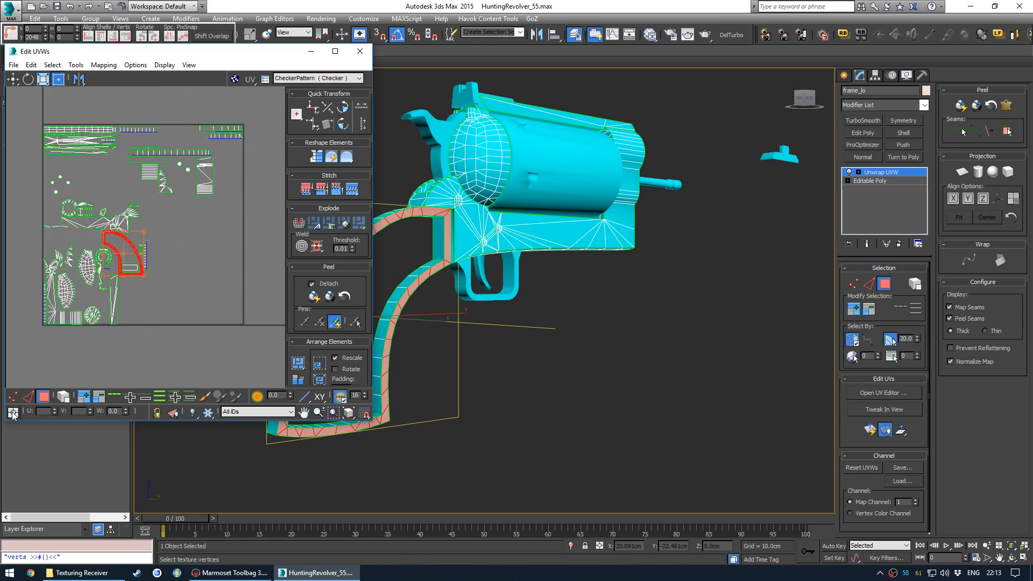
# Offset the selected grip loop's UV island by 1 in U, outside the main UV tile, using relative entry.
pyautogui.moveTo(185, 302); pyautogui.dragTo(179, 295, button='middle')
pyautogui.scroll(-4, 179, 295)
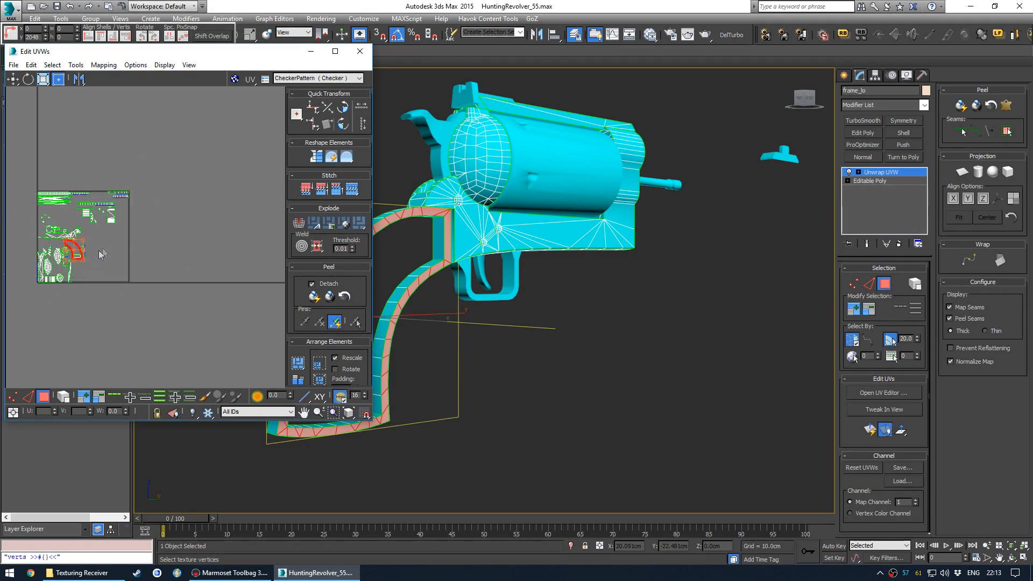
pyautogui.scroll(1, 118, 251)
pyautogui.moveTo(119, 251); pyautogui.dragTo(186, 251, button='middle')
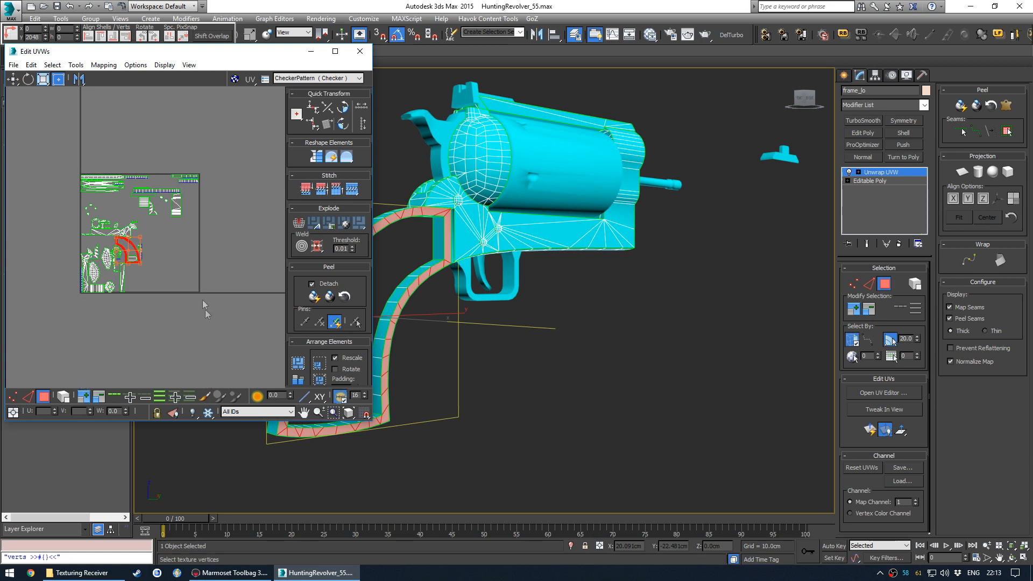
pyautogui.scroll(-2, 196, 275)
pyautogui.moveTo(176, 251); pyautogui.dragTo(133, 240, button='middle')
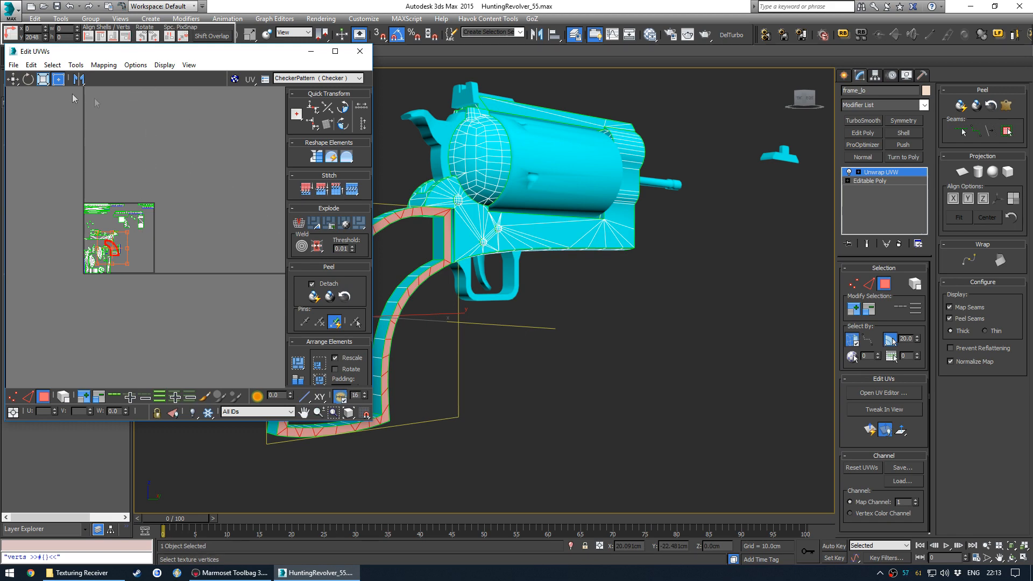
pyautogui.scroll(2, 151, 269)
pyautogui.moveTo(157, 259); pyautogui.dragTo(139, 264, button='middle')
pyautogui.click(13, 412)
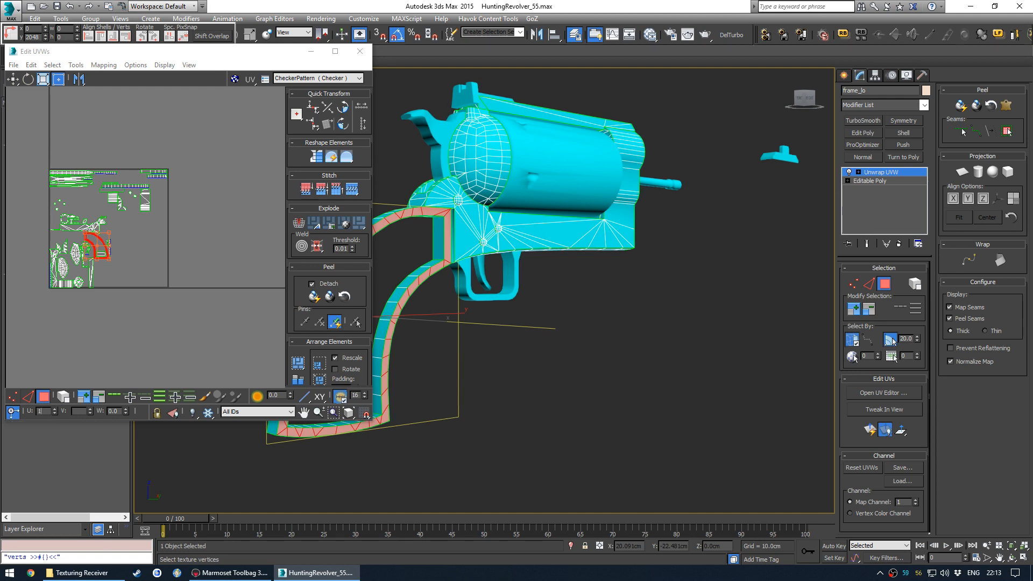
pyautogui.press('Return')
pyautogui.moveTo(195, 297); pyautogui.dragTo(200, 289, button='middle')
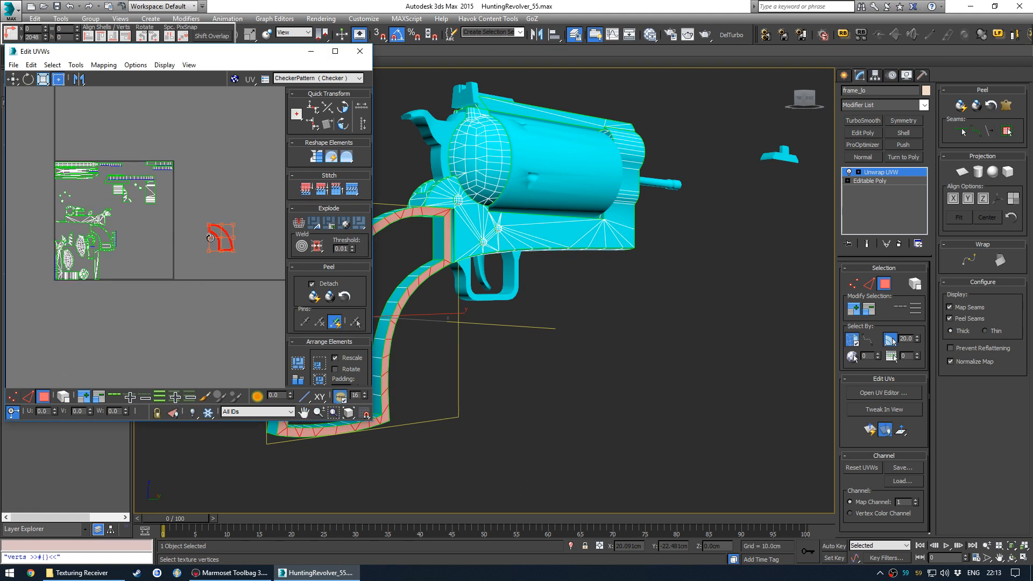
# Mirror the offset grip island horizontally and move it into the empty lower-right corner of the main UV tile.
pyautogui.scroll(10, 234, 238)
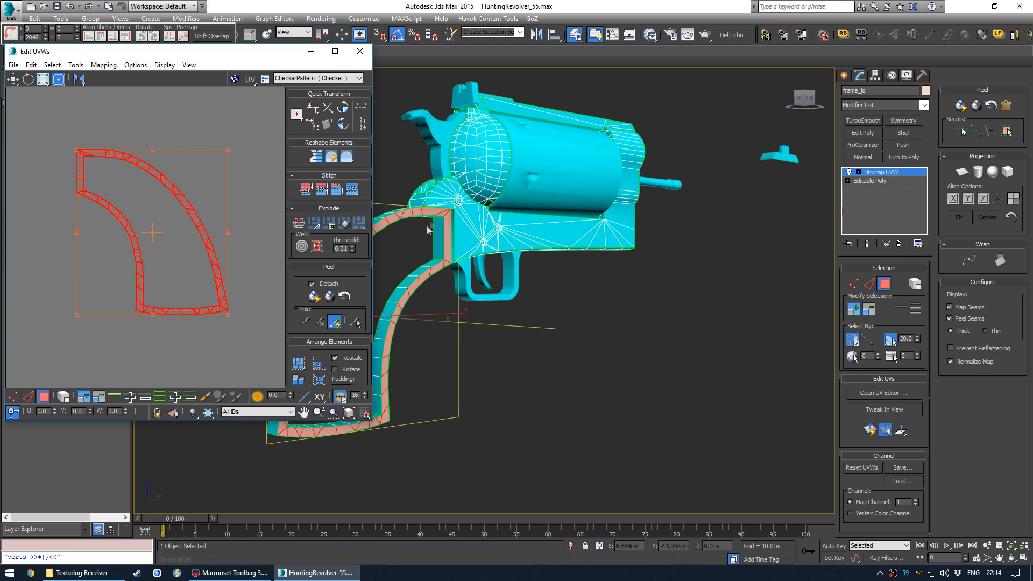
pyautogui.rightClick(205, 234)
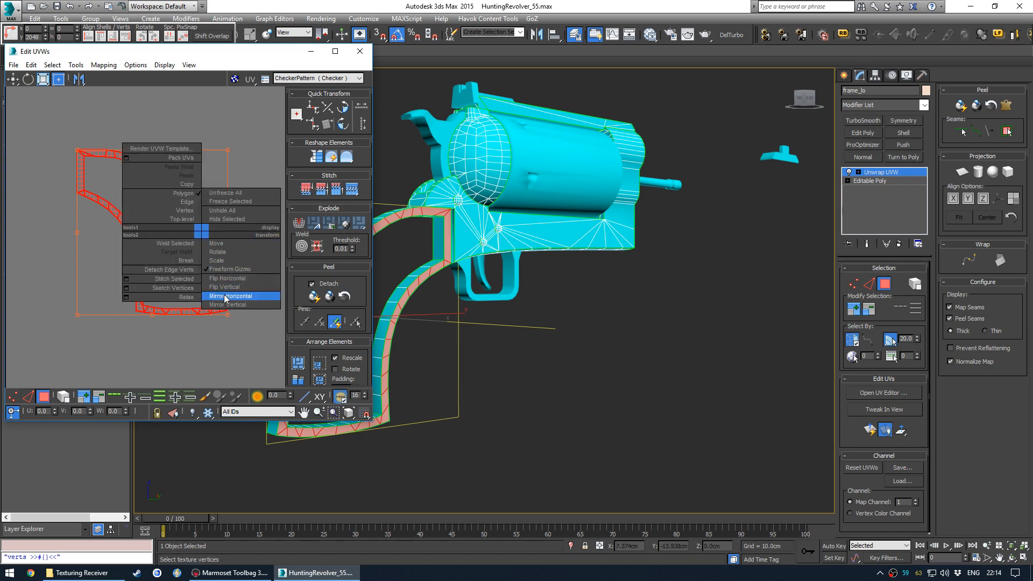
pyautogui.click(236, 293)
pyautogui.moveTo(408, 243); pyautogui.dragTo(497, 232, button='middle')
pyautogui.scroll(-10, 234, 209)
pyautogui.press('w')
pyautogui.moveTo(230, 205); pyautogui.dragTo(153, 237)
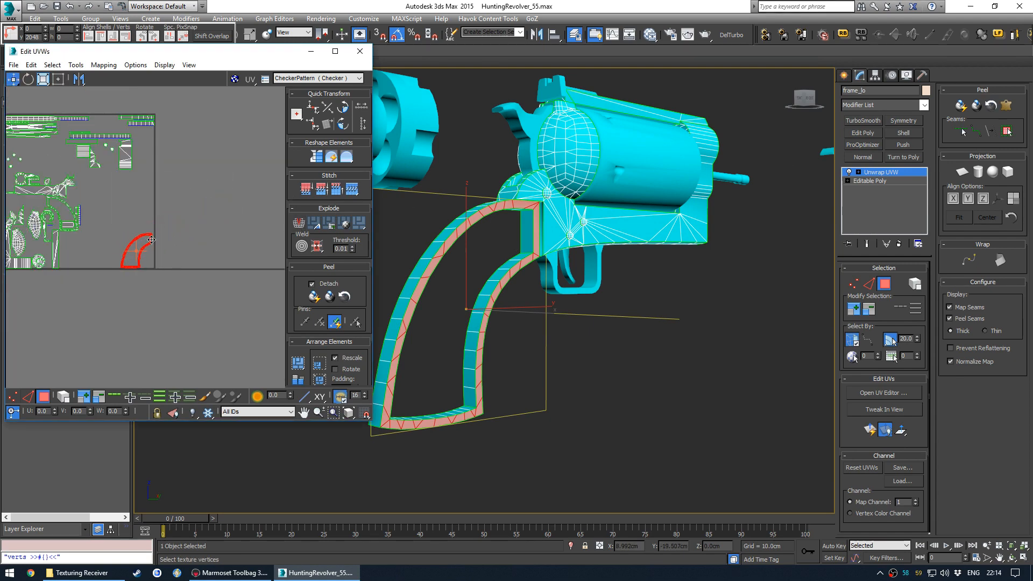
# Return the grip island to its unmirrored orientation outside the main UV tile and deselect it.
pyautogui.scroll(4, 146, 240)
pyautogui.scroll(-4, 187, 261)
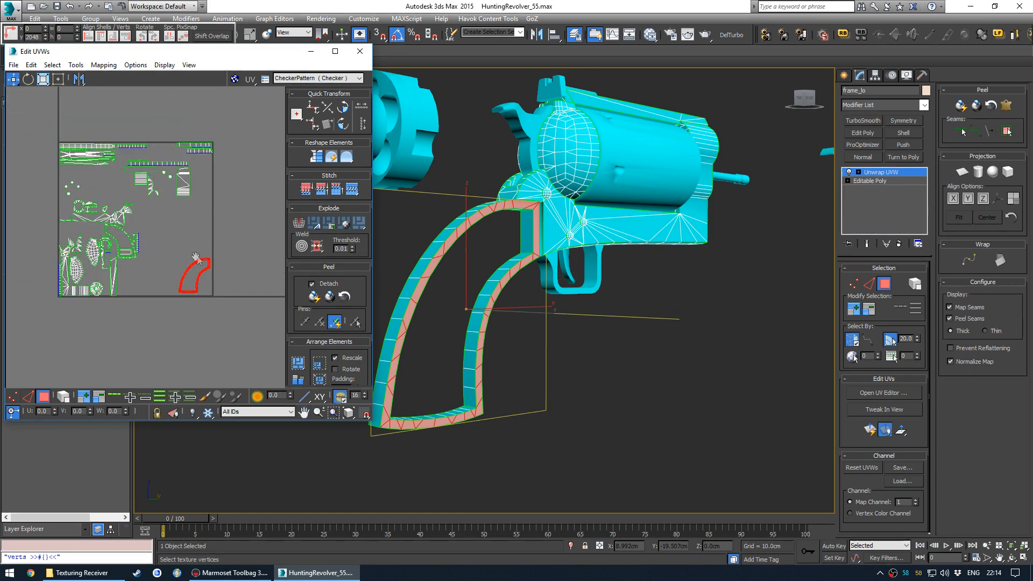
pyautogui.moveTo(197, 256); pyautogui.dragTo(125, 249, button='middle')
pyautogui.moveTo(124, 253); pyautogui.dragTo(204, 218)
pyautogui.click(78, 79)
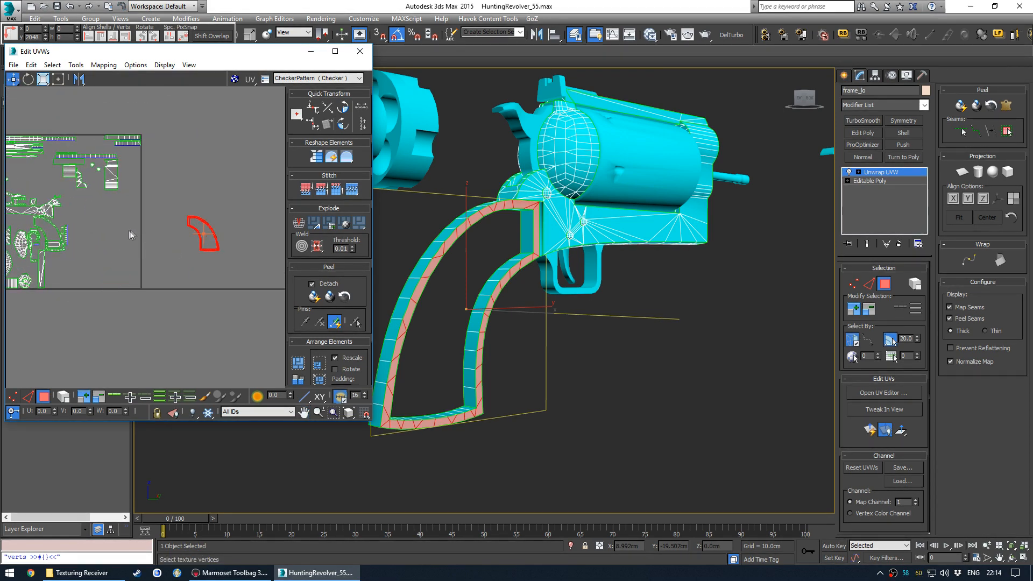
pyautogui.click(130, 231)
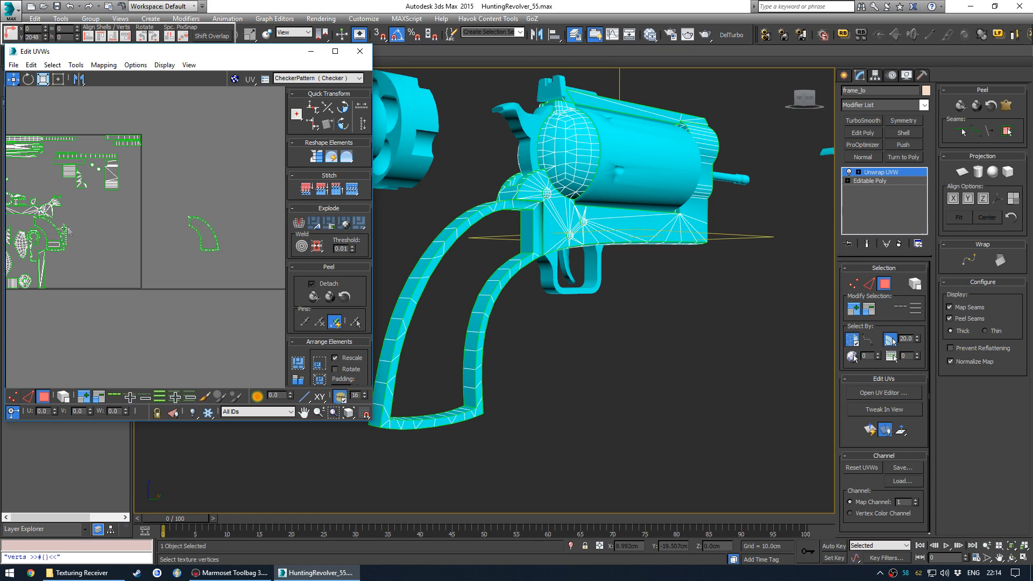
# Maximize the UV editor and try moving the original and offset grip islands together.
pyautogui.scroll(3, 147, 218)
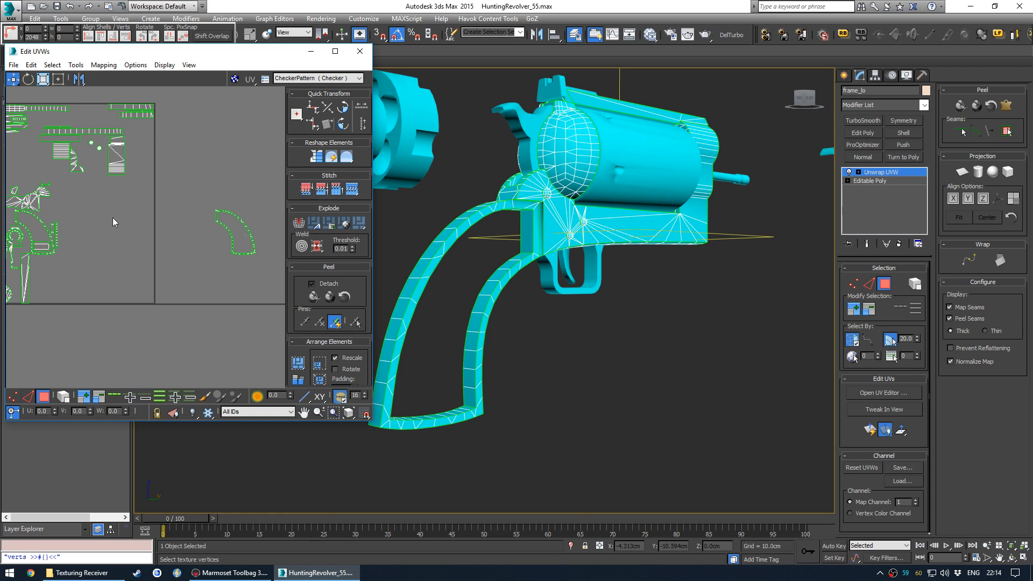
pyautogui.click(42, 220)
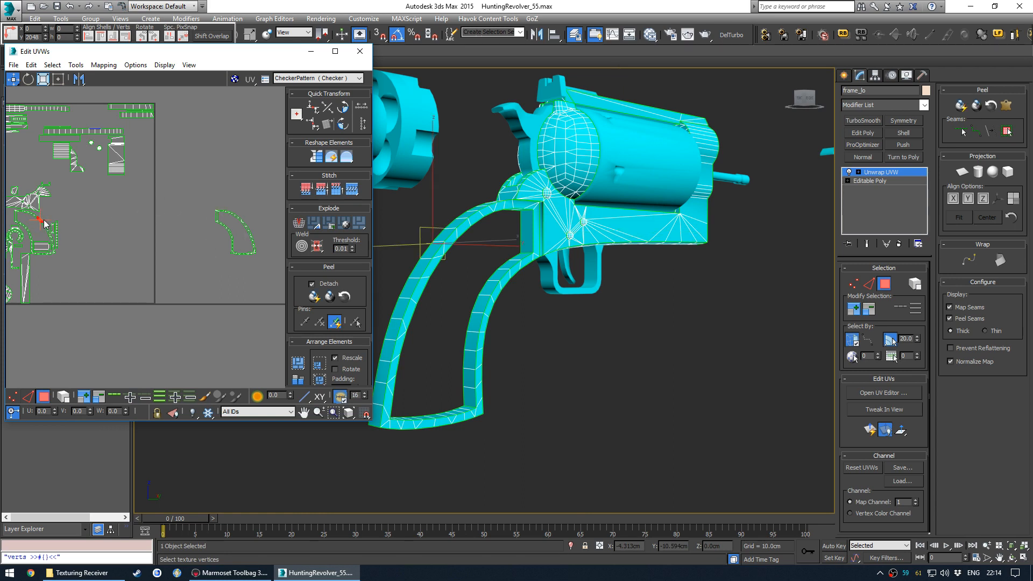
pyautogui.click(78, 309)
pyautogui.click(41, 221)
pyautogui.keyDown('ctrl'); pyautogui.click(228, 234); pyautogui.keyUp('ctrl')
pyautogui.click(336, 53)
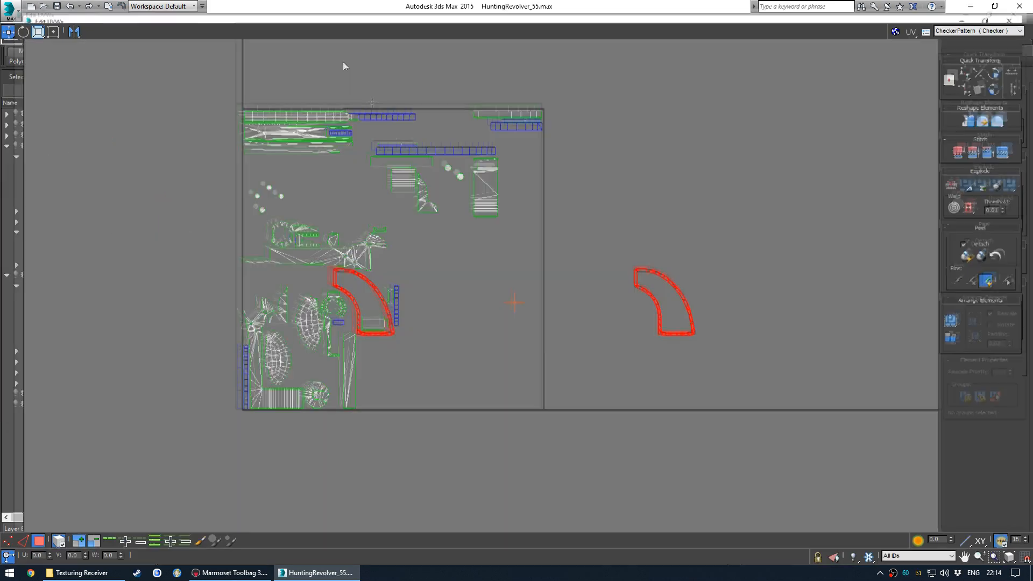
pyautogui.scroll(4, 560, 232)
pyautogui.moveTo(178, 288); pyautogui.dragTo(247, 303)
# Reselect the original and offset grip islands and shift the pair again across the UV layout.
pyautogui.scroll(-3, 248, 303)
pyautogui.moveTo(399, 333); pyautogui.dragTo(373, 319, button='middle')
pyautogui.click(590, 310)
pyautogui.click(596, 295)
pyautogui.click(526, 325)
pyautogui.click(219, 300)
pyautogui.keyDown('ctrl'); pyautogui.click(605, 312); pyautogui.keyUp('ctrl')
pyautogui.moveTo(605, 312); pyautogui.dragTo(556, 297)
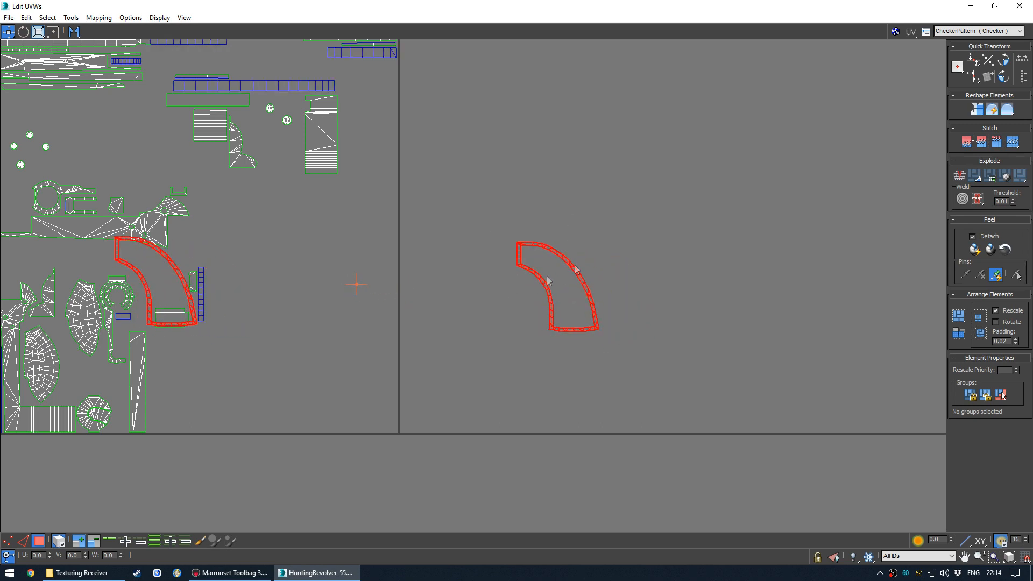
# Undo the moves of both grip islands and clear the selection.
pyautogui.hotkey('ctrl', 'z')
pyautogui.hotkey('ctrl', 'z')
pyautogui.hotkey('ctrl', 'z')
pyautogui.hotkey('ctrl', 'z')
pyautogui.hotkey('ctrl', 'z')
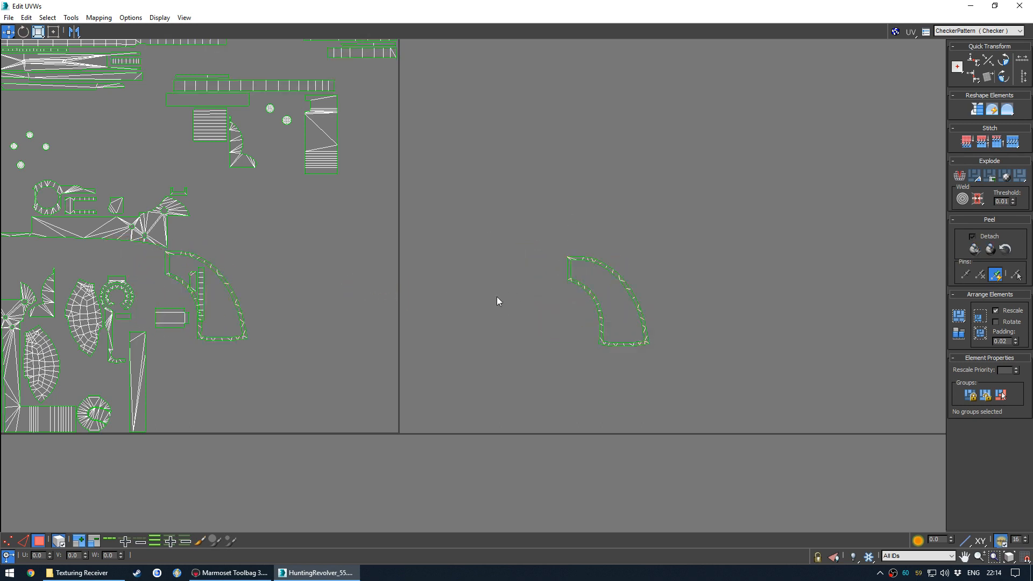
pyautogui.hotkey('ctrl', 'z')
pyautogui.hotkey('ctrl', 'z')
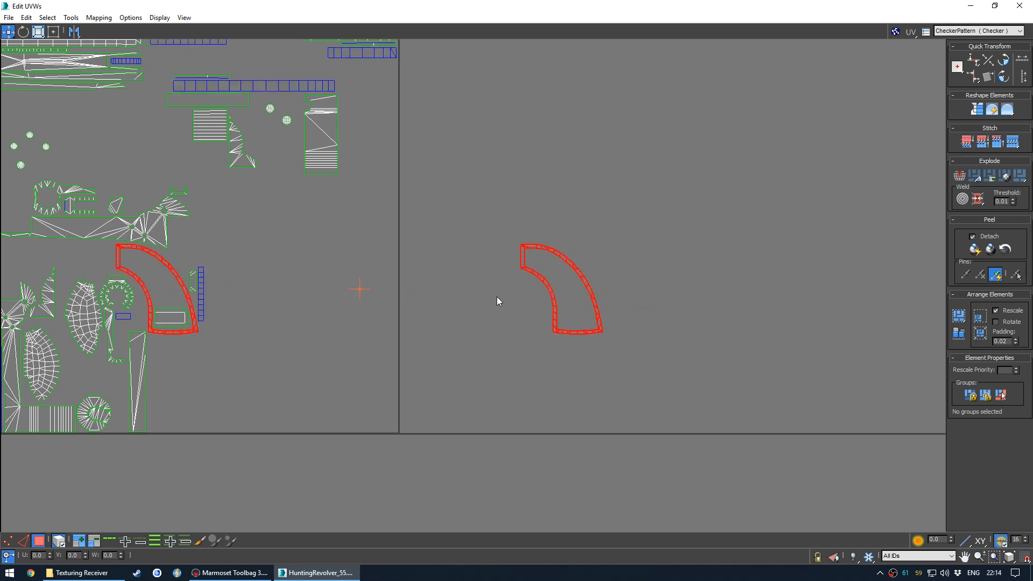
pyautogui.click(442, 261)
# Examine the original and offset grip islands side by side in the UV layout.
pyautogui.moveTo(405, 272); pyautogui.dragTo(429, 281, button='middle')
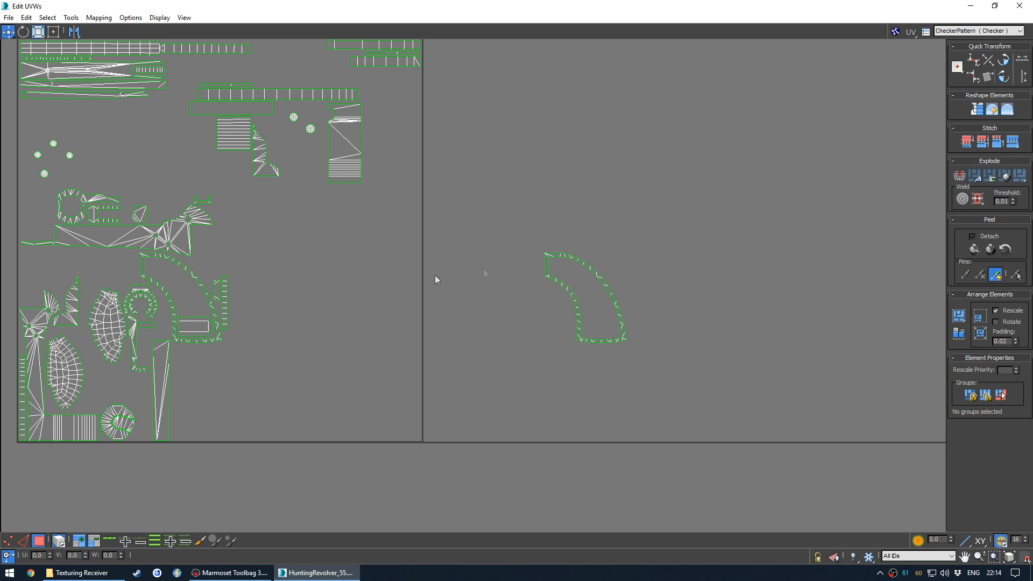
pyautogui.moveTo(279, 251); pyautogui.dragTo(349, 285, button='middle')
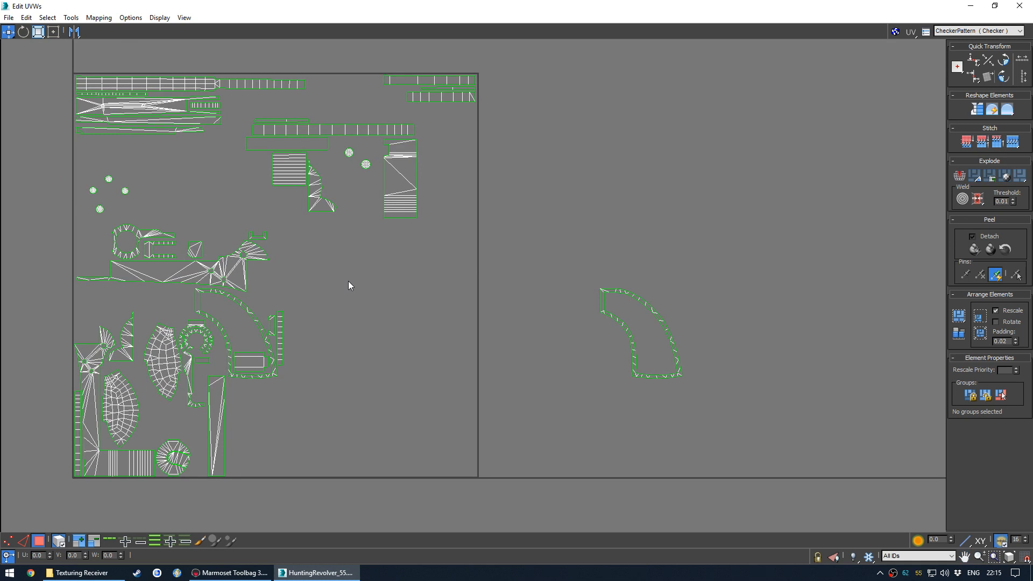
pyautogui.moveTo(658, 367); pyautogui.dragTo(668, 378)
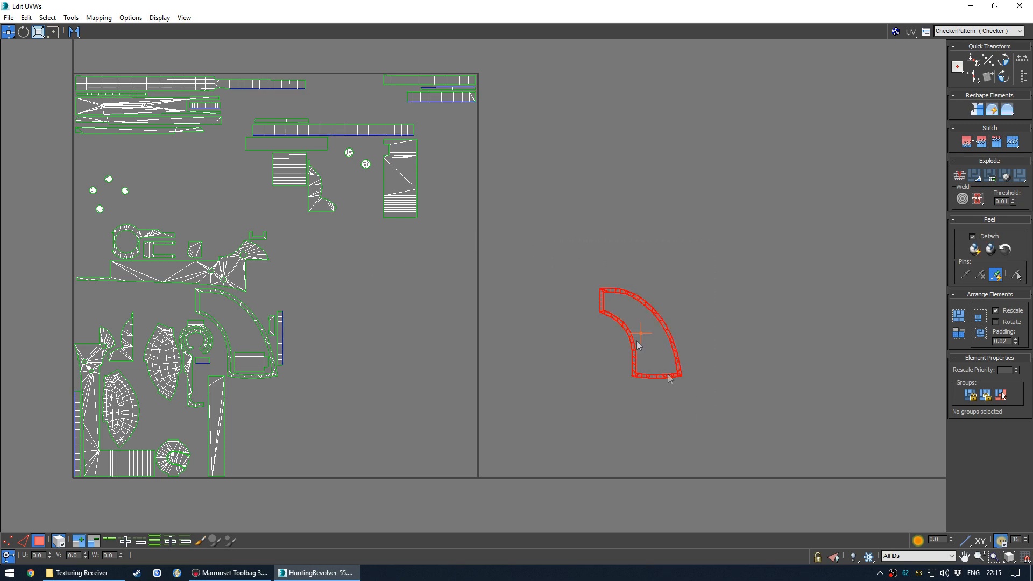
pyautogui.moveTo(513, 252); pyautogui.dragTo(522, 255, button='middle')
pyautogui.click(574, 198)
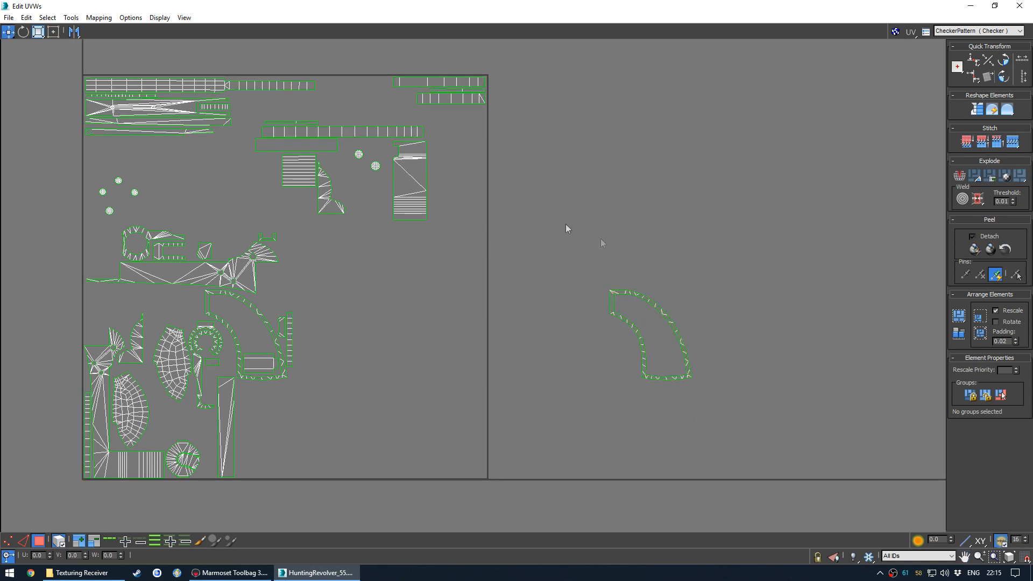
pyautogui.click(632, 327)
pyautogui.click(549, 265)
pyautogui.moveTo(494, 490); pyautogui.dragTo(492, 486)
pyautogui.click(436, 380)
# Restore the UV editor's window size, collapse Unwrap UVW into frame_lo's editable poly, and deselect the frame.
pyautogui.doubleClick(396, 5)
pyautogui.rightClick(886, 169)
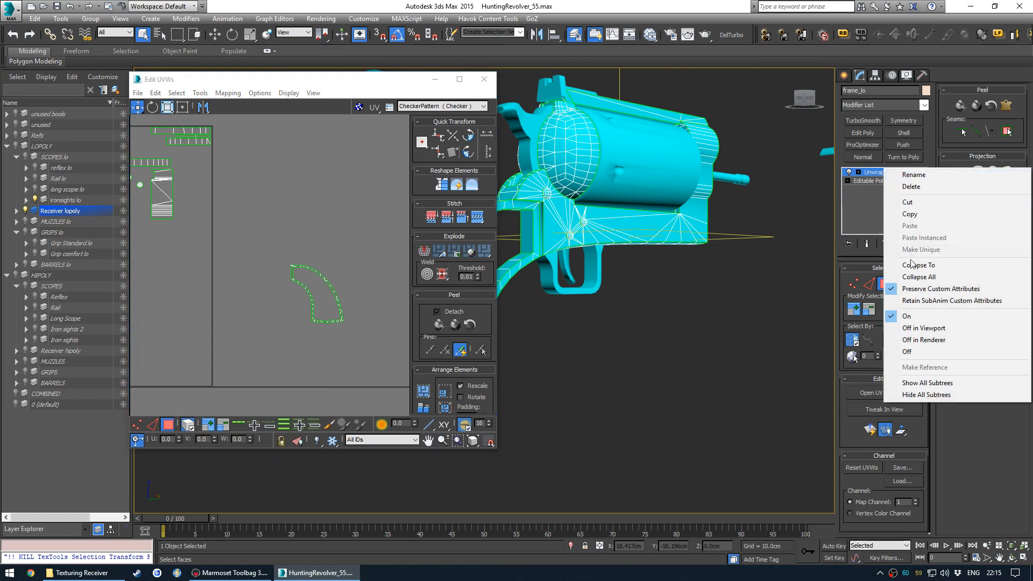
pyautogui.click(909, 266)
pyautogui.click(606, 339)
pyautogui.keyDown('alt'); pyautogui.moveTo(491, 266); pyautogui.dragTo(268, 305, button='middle'); pyautogui.keyUp('alt')
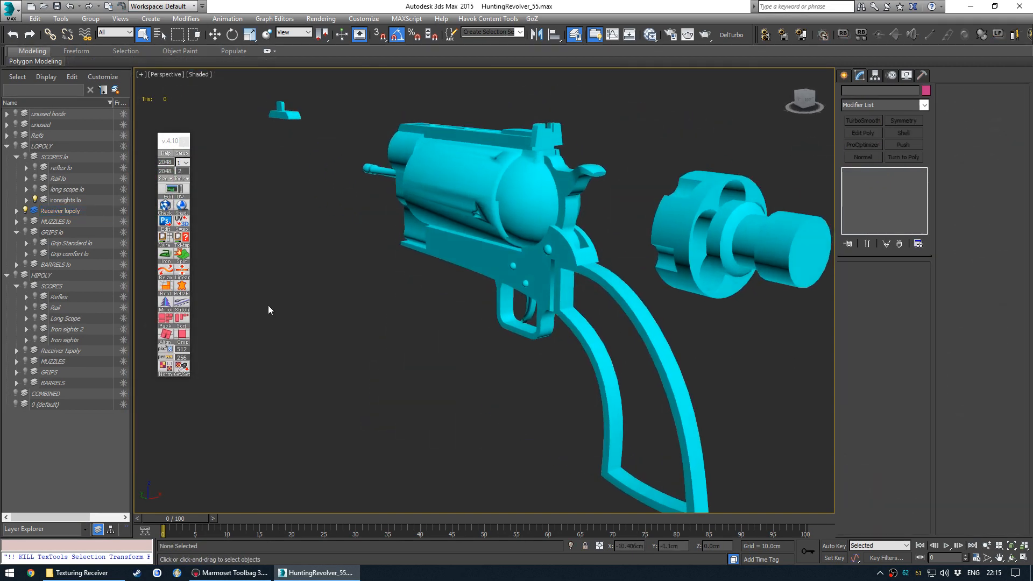
# Show the high-poly Iron sights and Receiver hipoly layers and try exporting all visible objects as FBX.
pyautogui.click(35, 340)
pyautogui.click(25, 350)
pyautogui.scroll(-3, 440, 279)
pyautogui.scroll(3, 455, 279)
pyautogui.hotkey('ctrl', 'a')
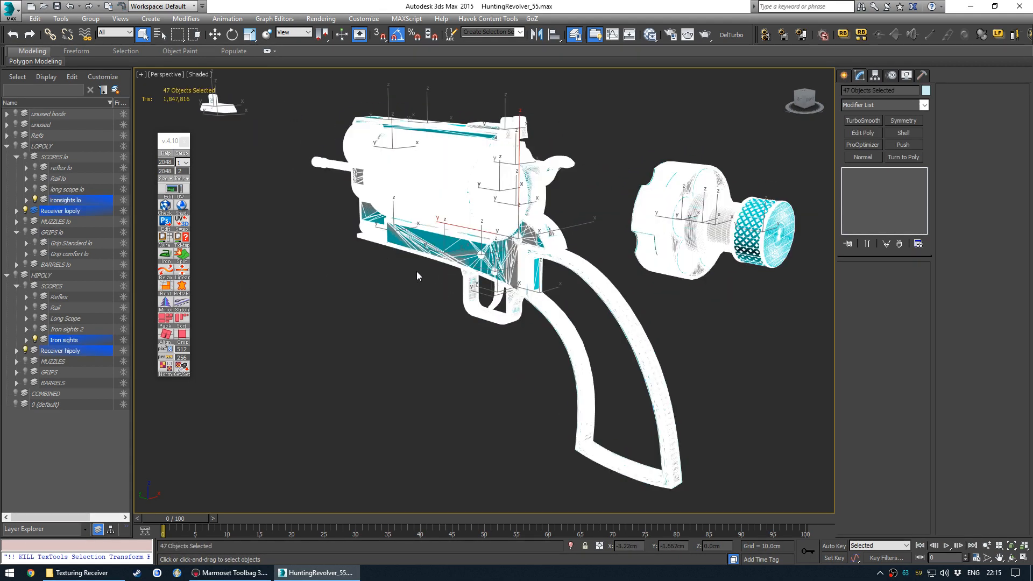
pyautogui.hotkey('ctrl', 'e')
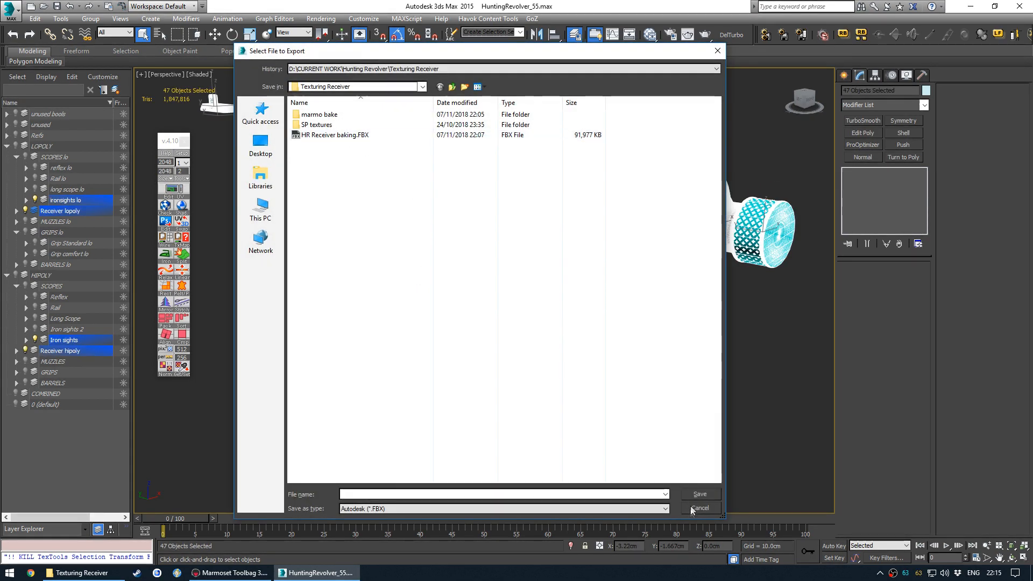
pyautogui.click(692, 508)
pyautogui.click(487, 357)
# Hide the Receiver hipoly and Iron sights layers under HIPOLY.
pyautogui.keyDown('alt'); pyautogui.moveTo(469, 225); pyautogui.dragTo(445, 224, button='middle'); pyautogui.keyUp('alt')
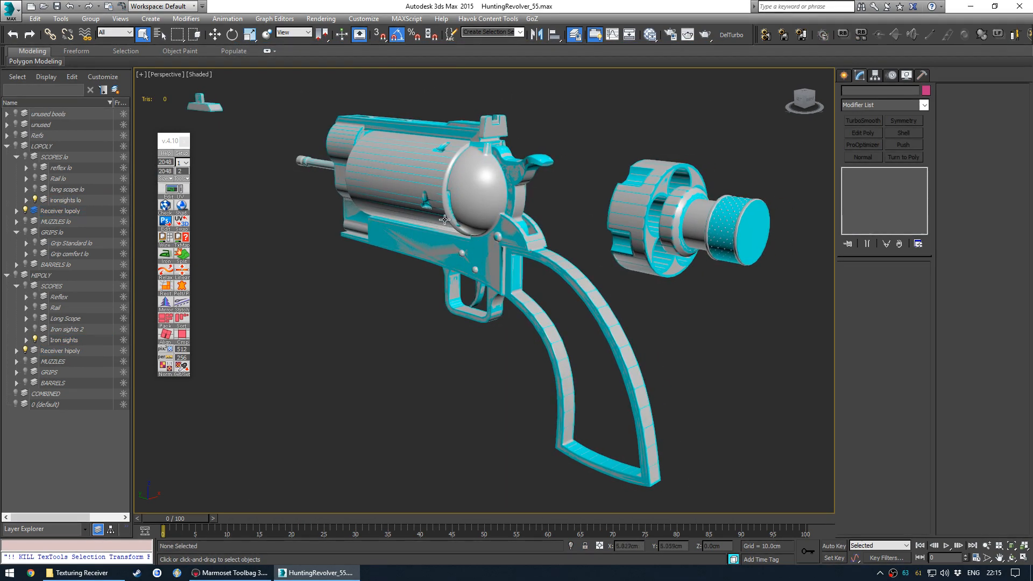
pyautogui.moveTo(174, 140); pyautogui.dragTo(159, 140)
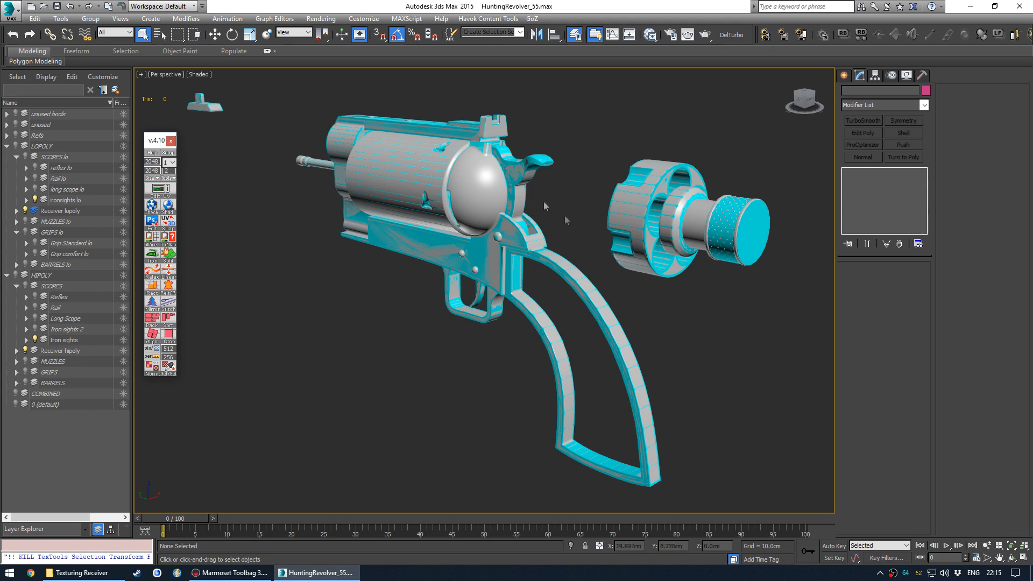
pyautogui.click(25, 351)
pyautogui.click(35, 340)
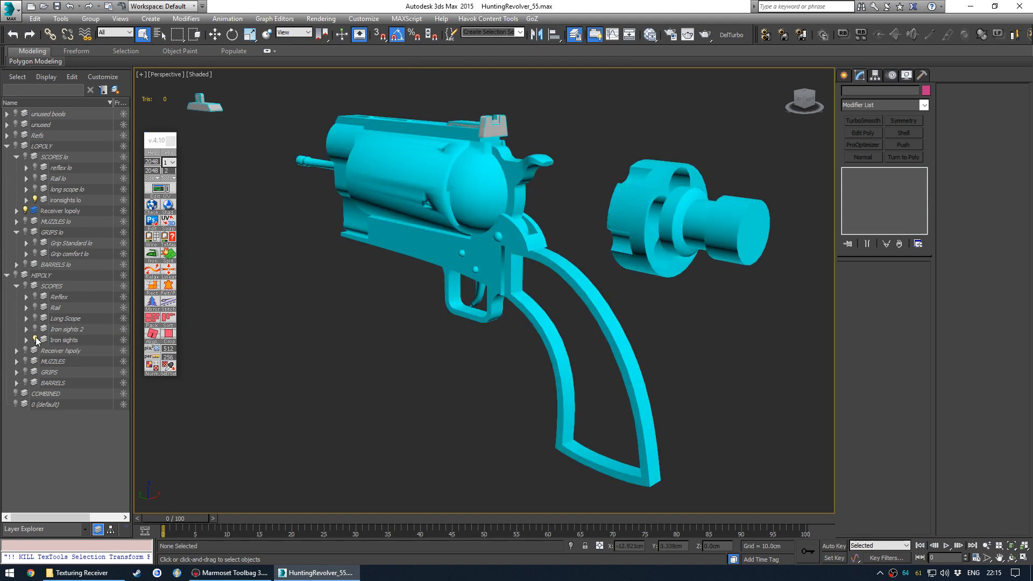
# Inspect frame_lo's wireframe topology around the rounded shield and the grip.
pyautogui.click(426, 147)
pyautogui.scroll(10, 466, 157)
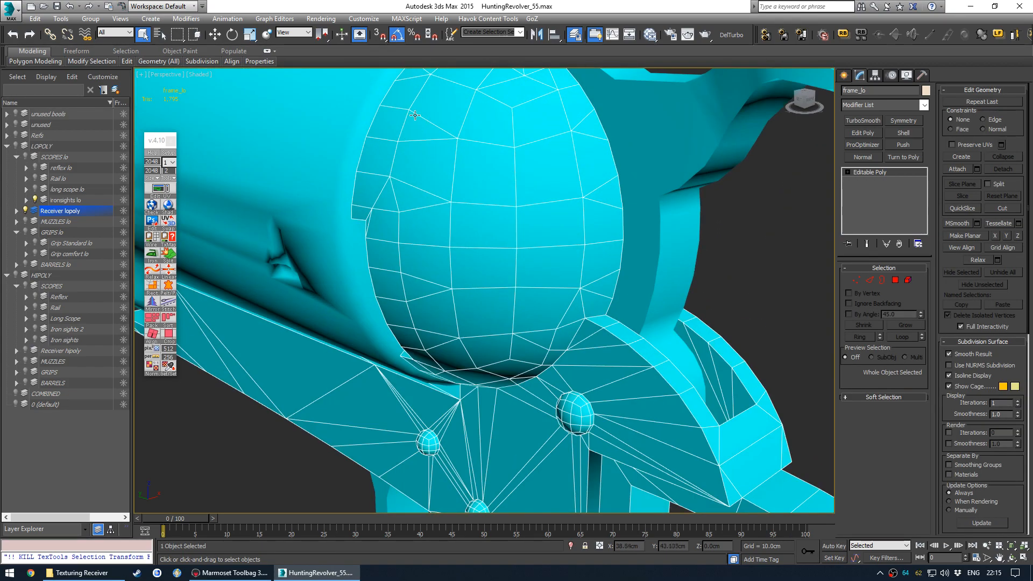
pyautogui.scroll(-10, 466, 216)
pyautogui.keyDown('alt'); pyautogui.moveTo(442, 233); pyautogui.dragTo(460, 217, button='middle'); pyautogui.keyUp('alt')
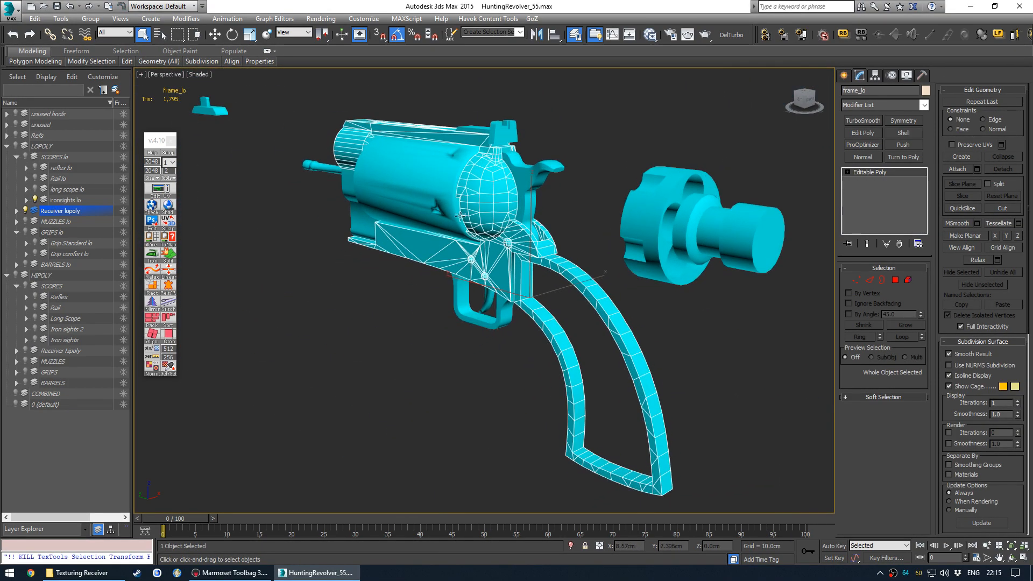
# Apply Turn to Poly to all visible low-poly meshes with the polygon size limited to 3.
pyautogui.hotkey('ctrl', 'd')
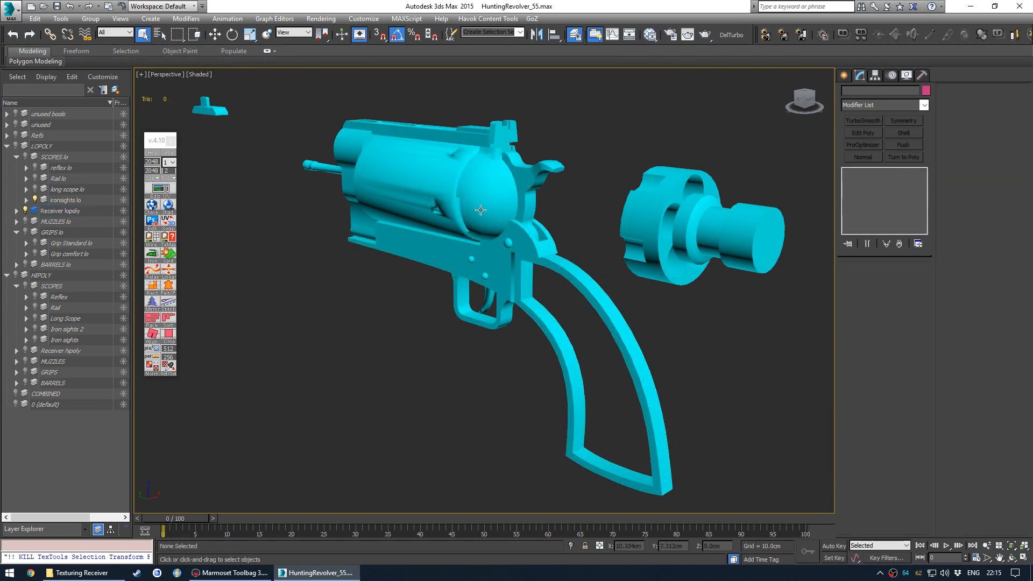
pyautogui.hotkey('ctrl', 'a')
pyautogui.click(897, 159)
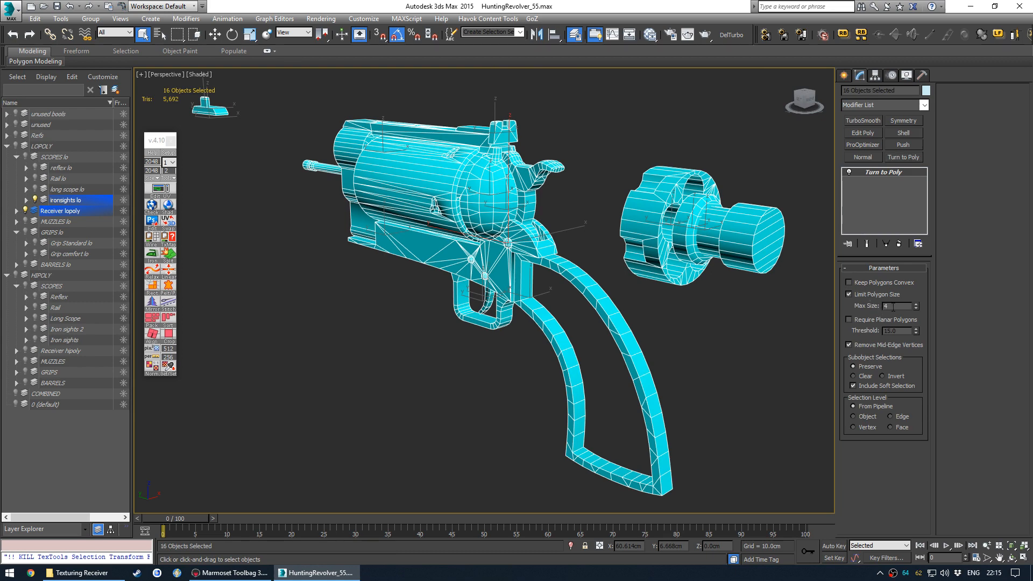
pyautogui.write('3')
pyautogui.press('Return')
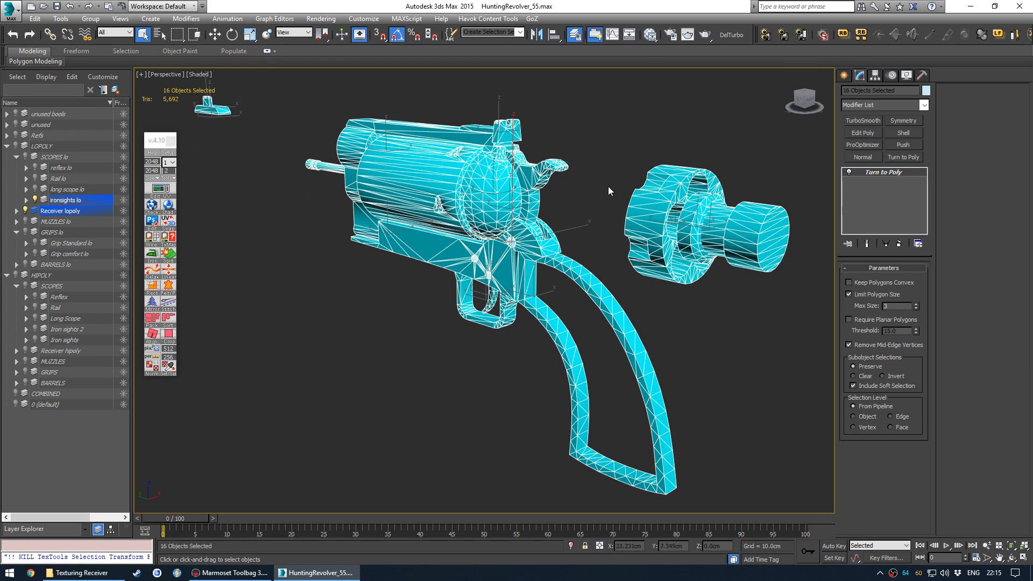
pyautogui.click(589, 180)
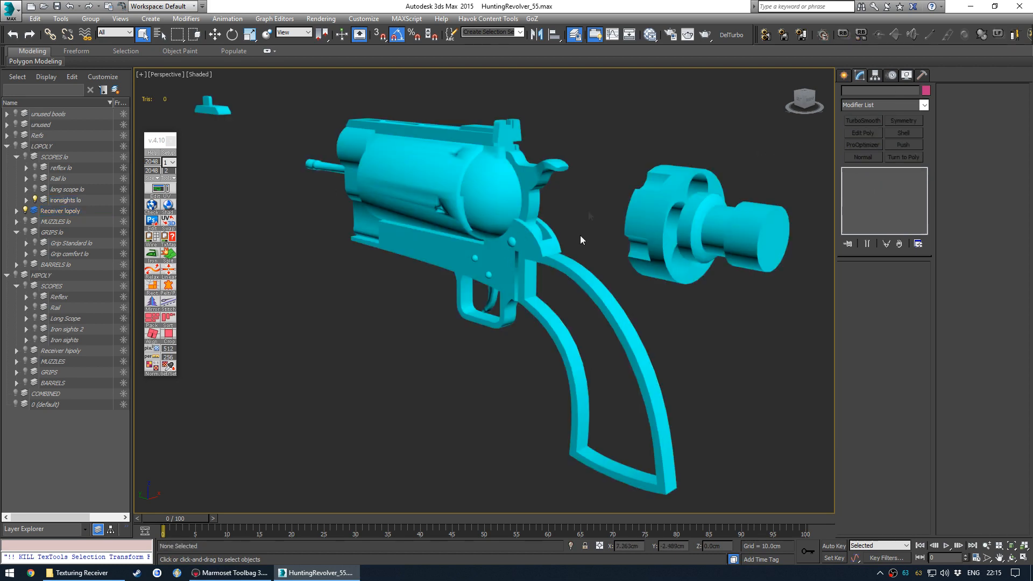
# Delete the Turn to Poly modifier from the low-poly meshes and check frame_lo's wireframe.
pyautogui.hotkey('ctrl', 'z')
pyautogui.rightClick(861, 171)
pyautogui.click(892, 188)
pyautogui.click(699, 129)
pyautogui.click(511, 177)
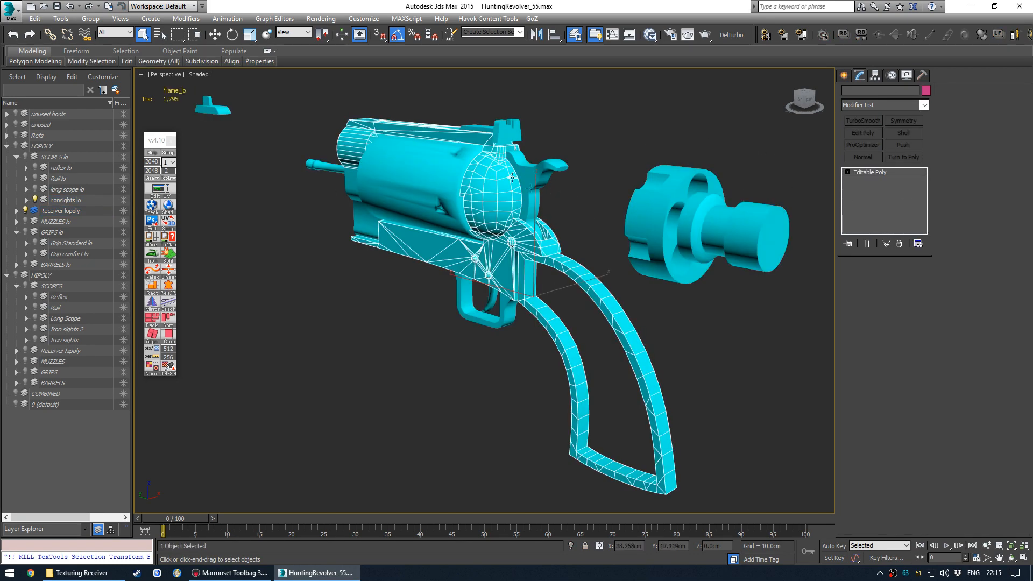
# Reapply Turn to Poly to every low-poly mesh with a maximum polygon size of 3 and check frame_lo's triangulation.
pyautogui.click(630, 158)
pyautogui.hotkey('ctrl', 'a')
pyautogui.click(902, 158)
pyautogui.click(872, 292)
pyautogui.write('3')
pyautogui.press('Return')
pyautogui.click(419, 168)
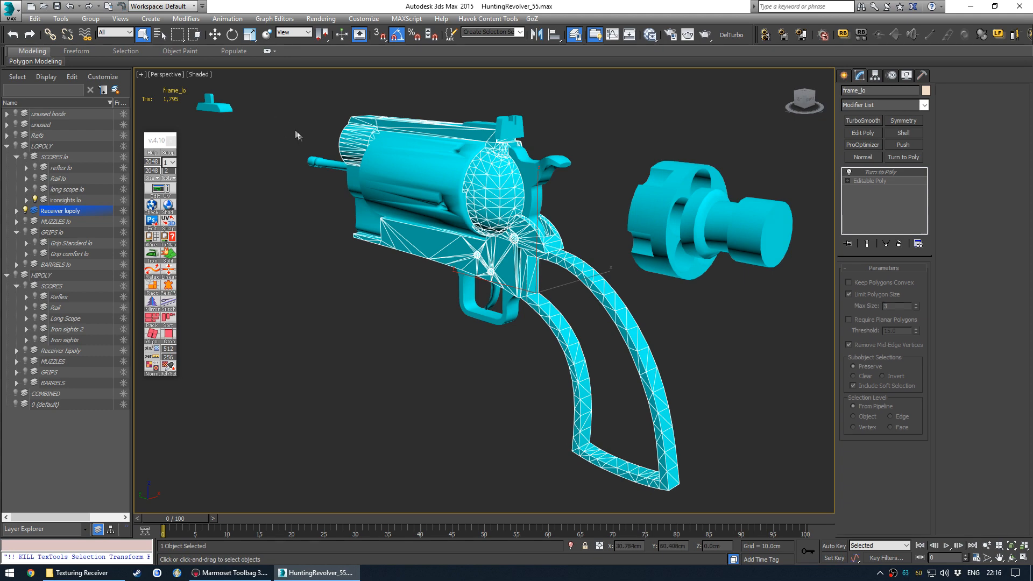
pyautogui.hotkey('ctrl', 'a')
pyautogui.click(624, 162)
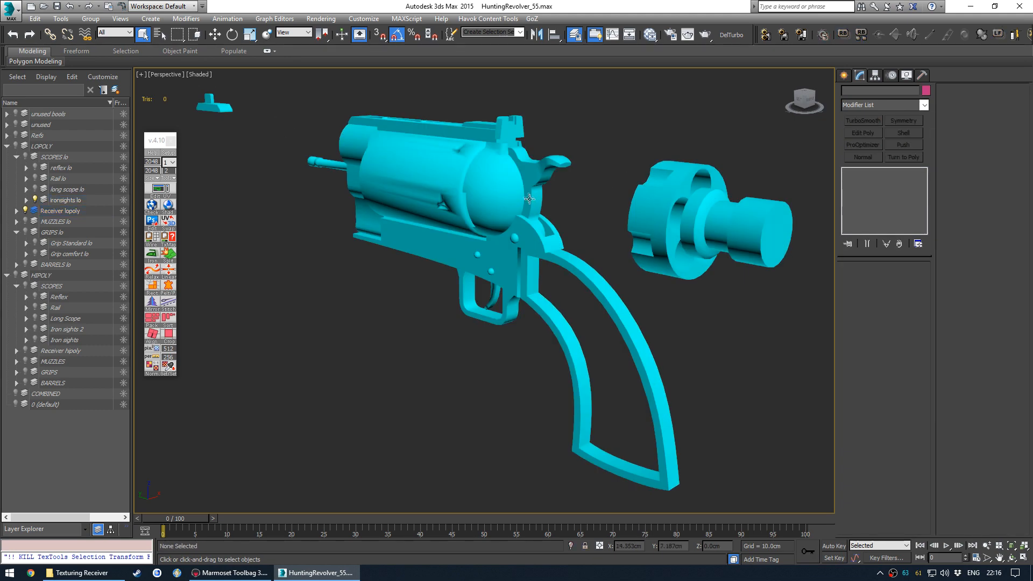
pyautogui.click(502, 187)
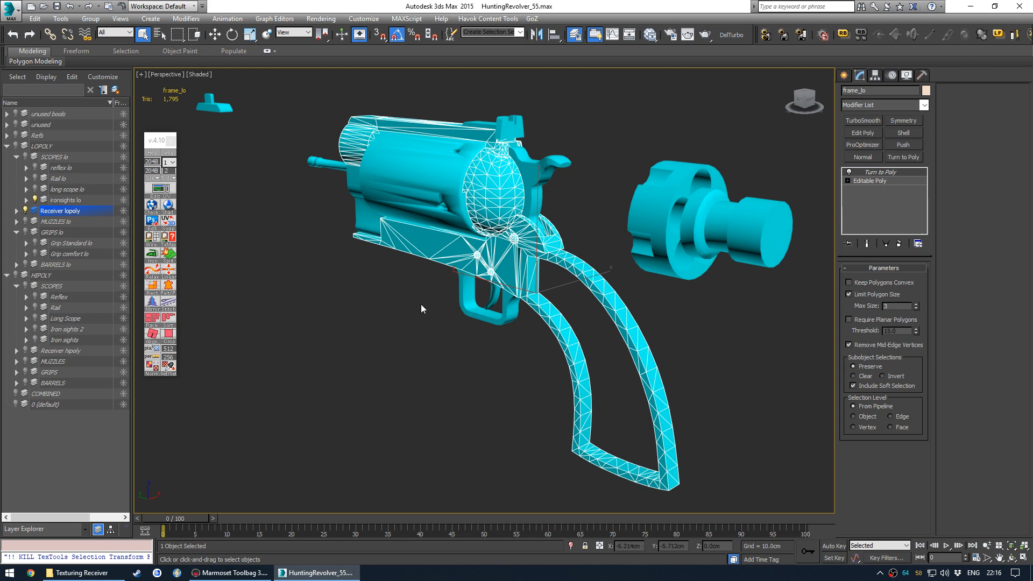
# Select all the low-poly meshes and remove their shared Turn to Poly modifier.
pyautogui.hotkey('ctrl', 'a')
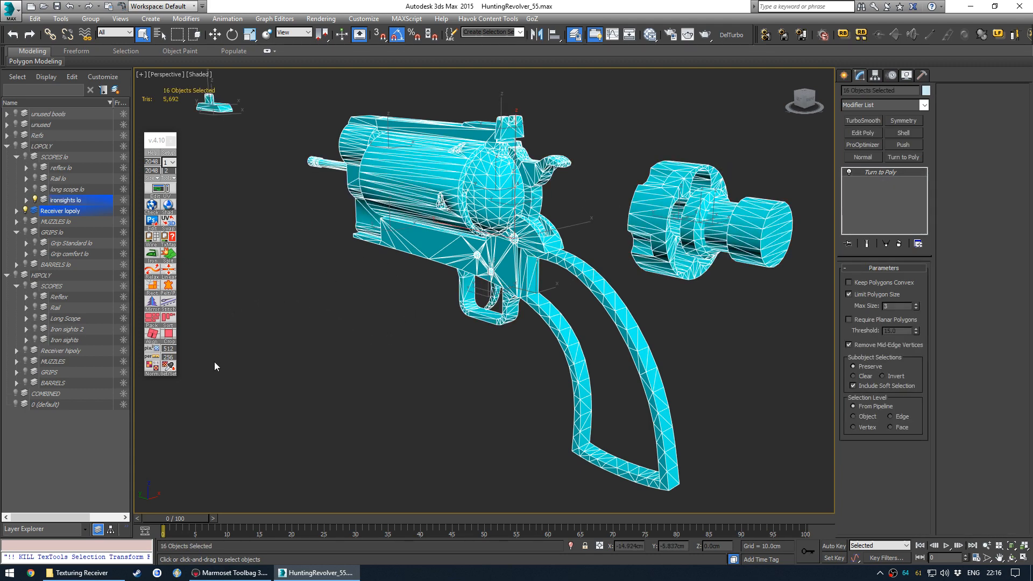
pyautogui.rightClick(868, 174)
pyautogui.click(887, 187)
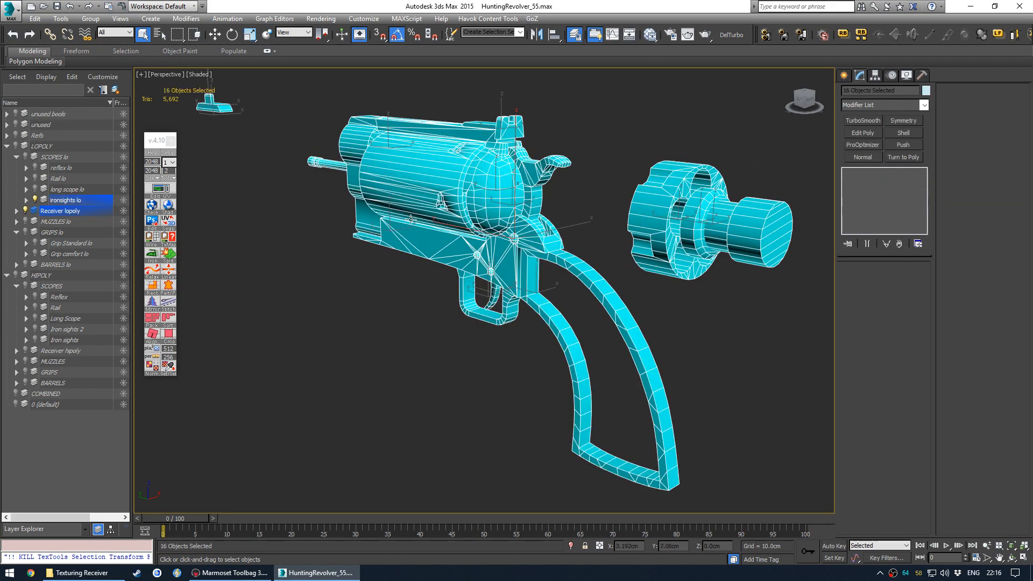
# Export the low-poly meshes as FBX over HR Receiver baking.FBX, adjusting the Triangulate geometry option.
pyautogui.hotkey('ctrl', 'e')
pyautogui.doubleClick(356, 135)
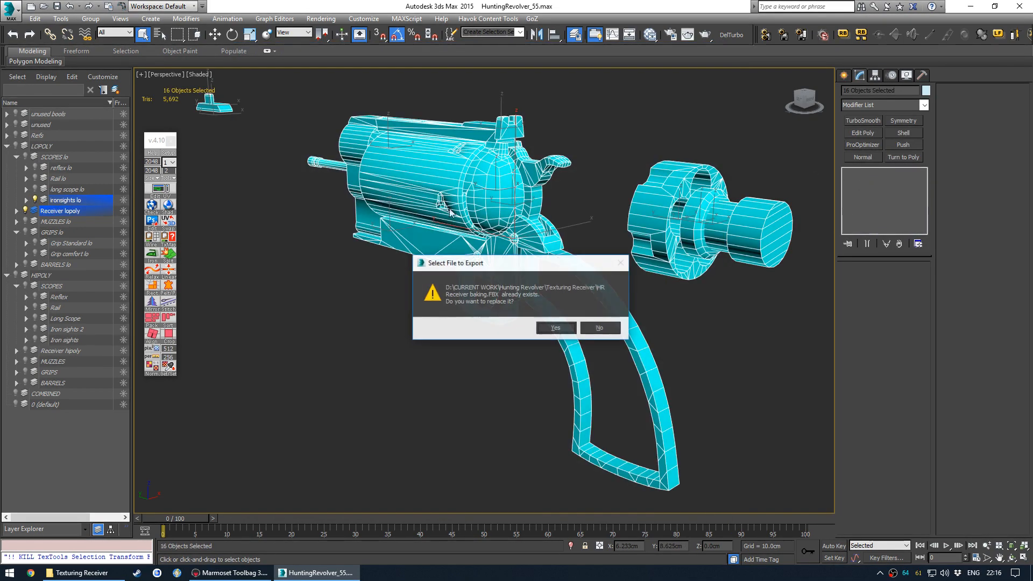
pyautogui.click(553, 329)
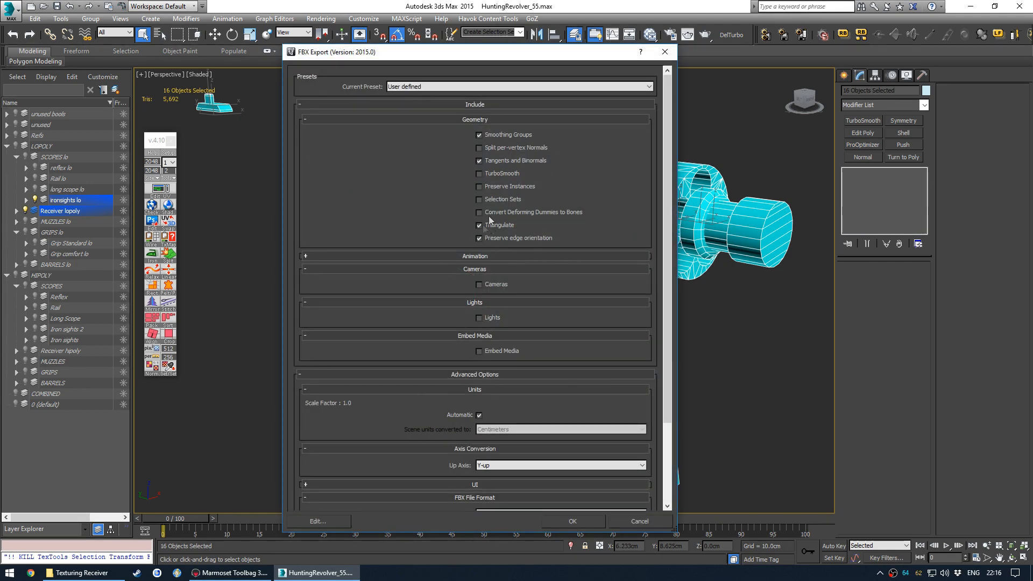
pyautogui.click(493, 229)
pyautogui.click(572, 520)
# Switch to Marmoset Toolbag to compare the receiver there with the low-poly meshes in 3ds Max.
pyautogui.click(252, 573)
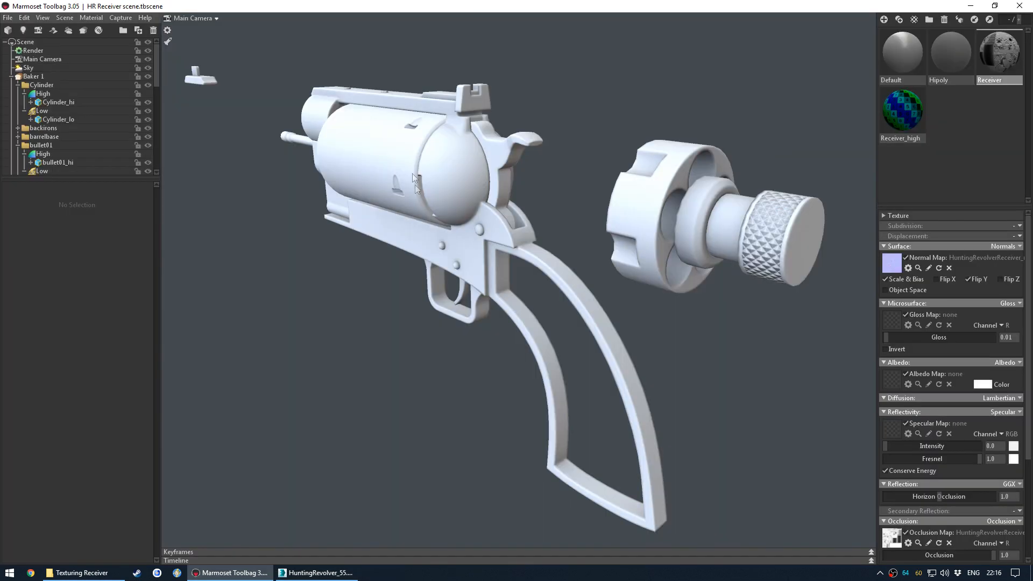
pyautogui.click(462, 154)
pyautogui.click(548, 107)
pyautogui.click(317, 572)
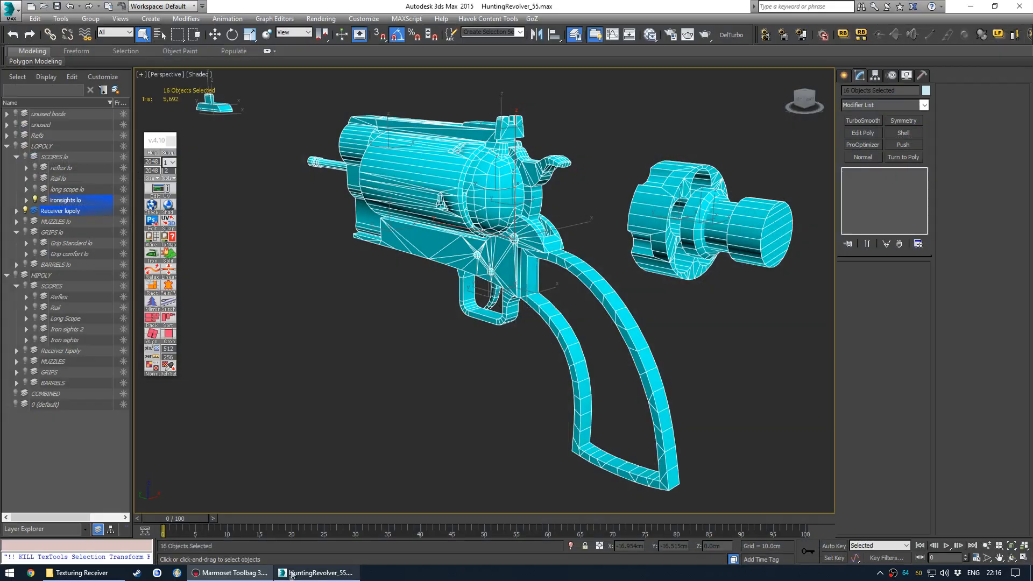
pyautogui.click(564, 216)
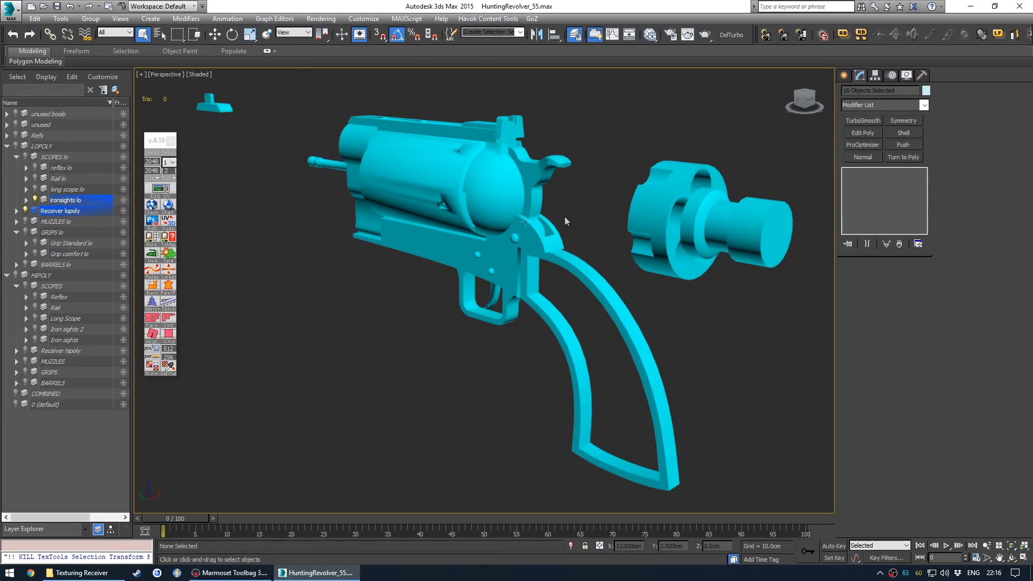
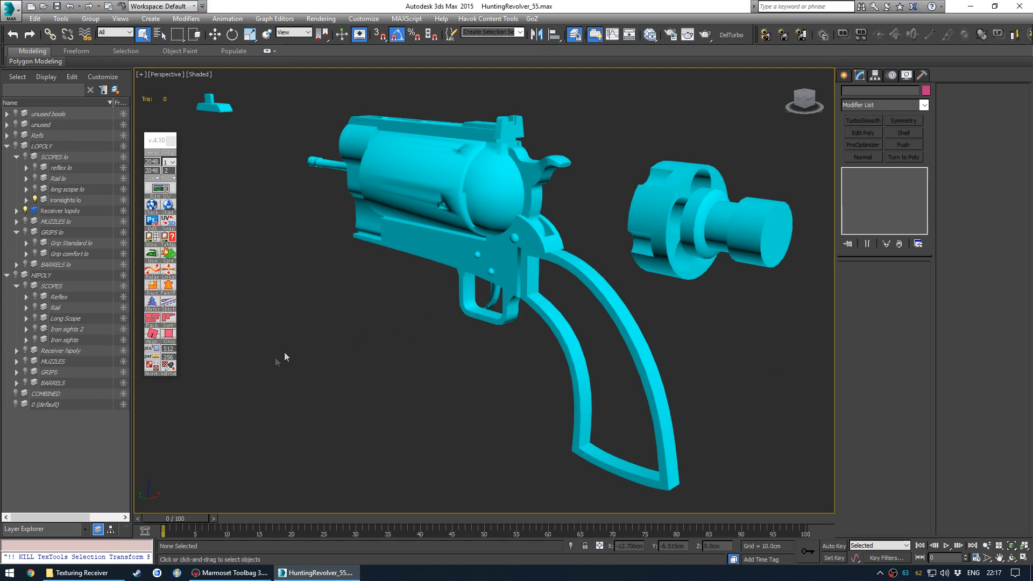
pyautogui.click(229, 572)
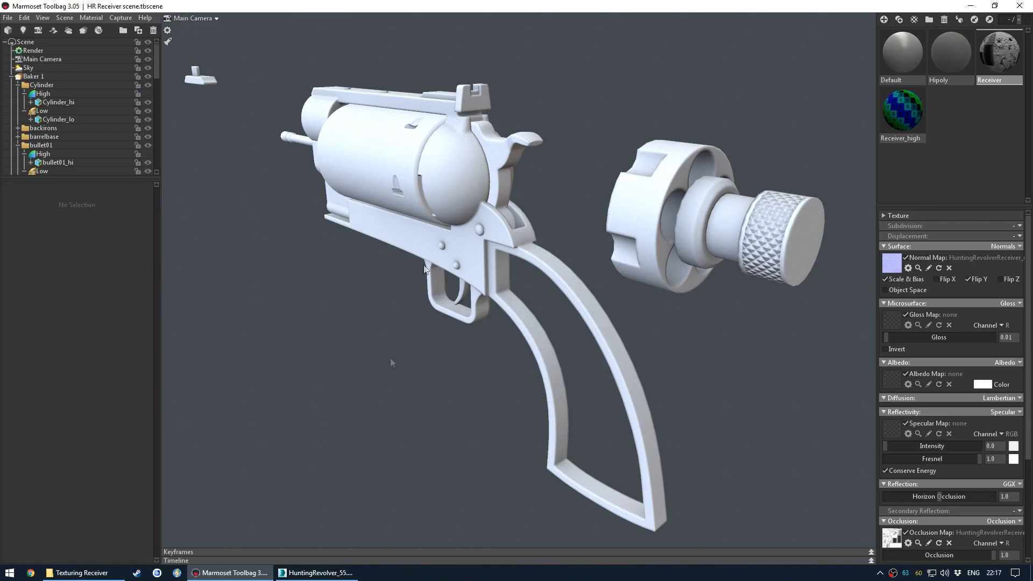
pyautogui.click(318, 572)
# Inspect the low-poly frame and the cylinder's wireframe and shading around the notches.
pyautogui.click(467, 266)
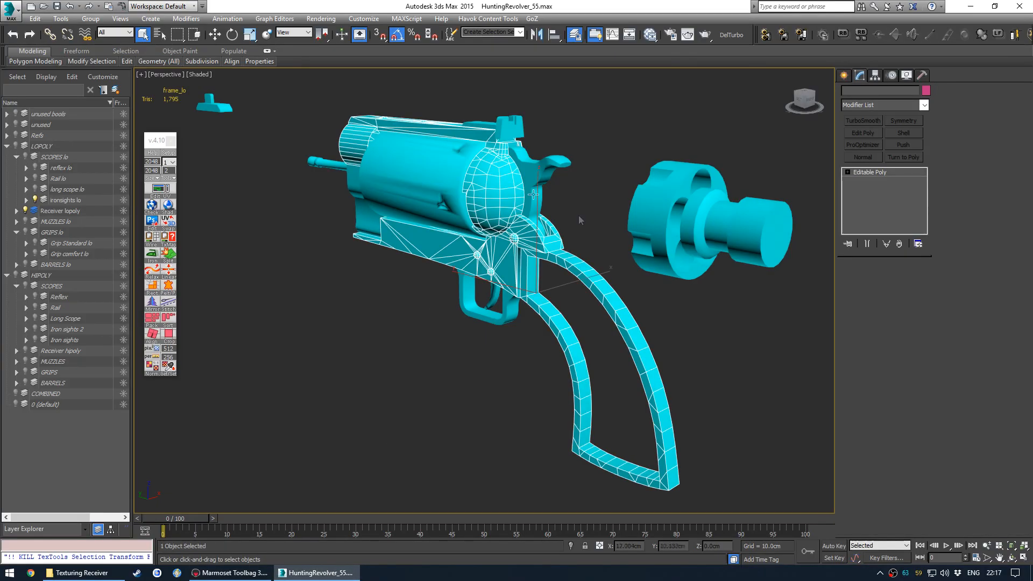
pyautogui.click(666, 202)
pyautogui.click(746, 221)
pyautogui.click(741, 140)
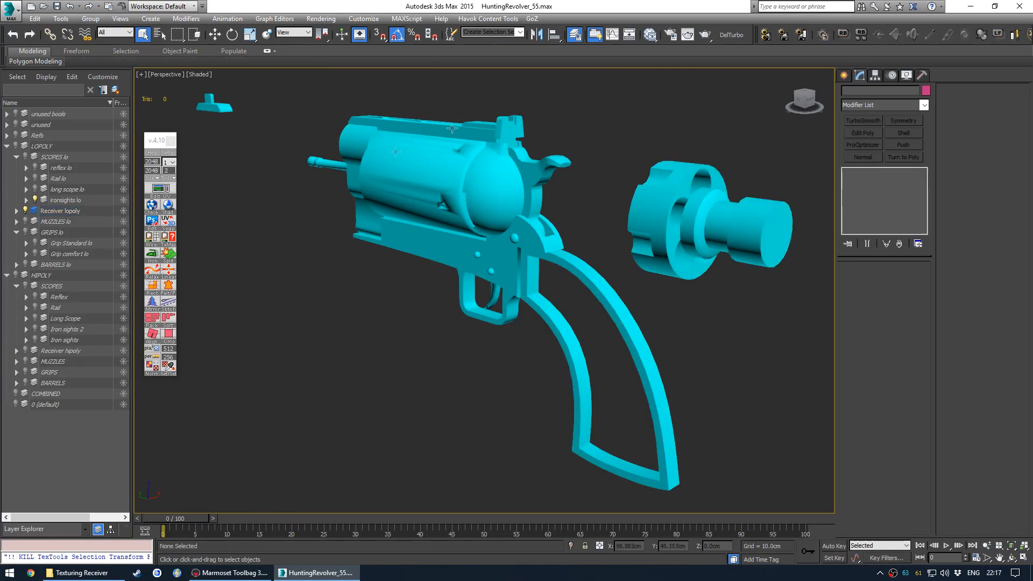
pyautogui.scroll(5, 437, 199)
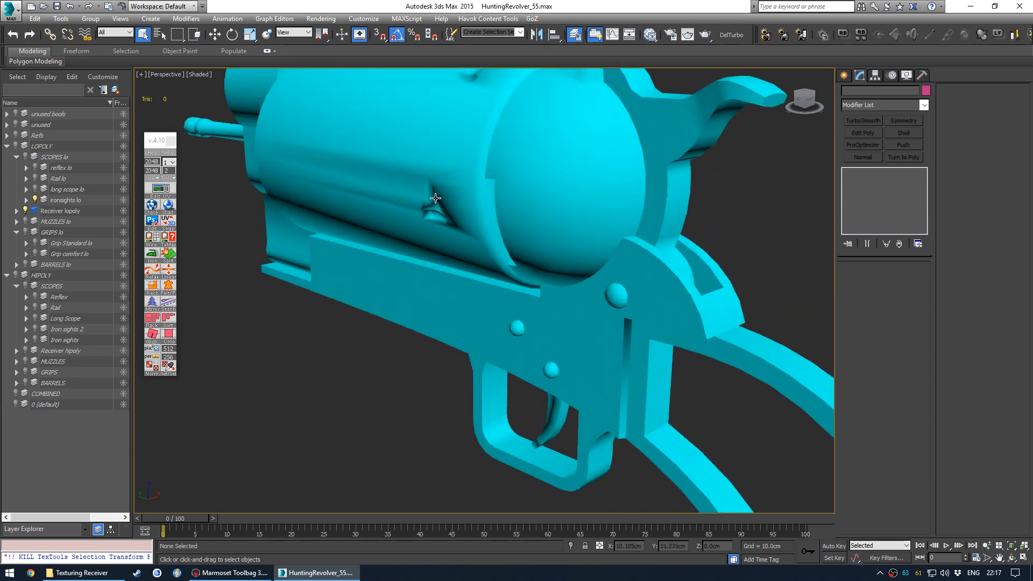
pyautogui.scroll(-5, 437, 199)
pyautogui.scroll(8, 461, 219)
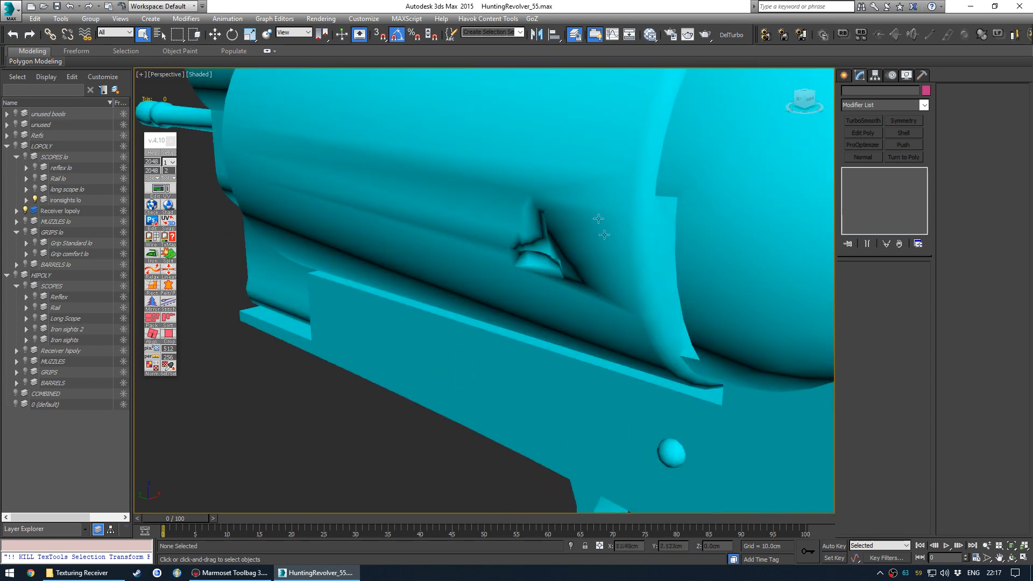
pyautogui.click(511, 208)
pyautogui.scroll(-6, 458, 220)
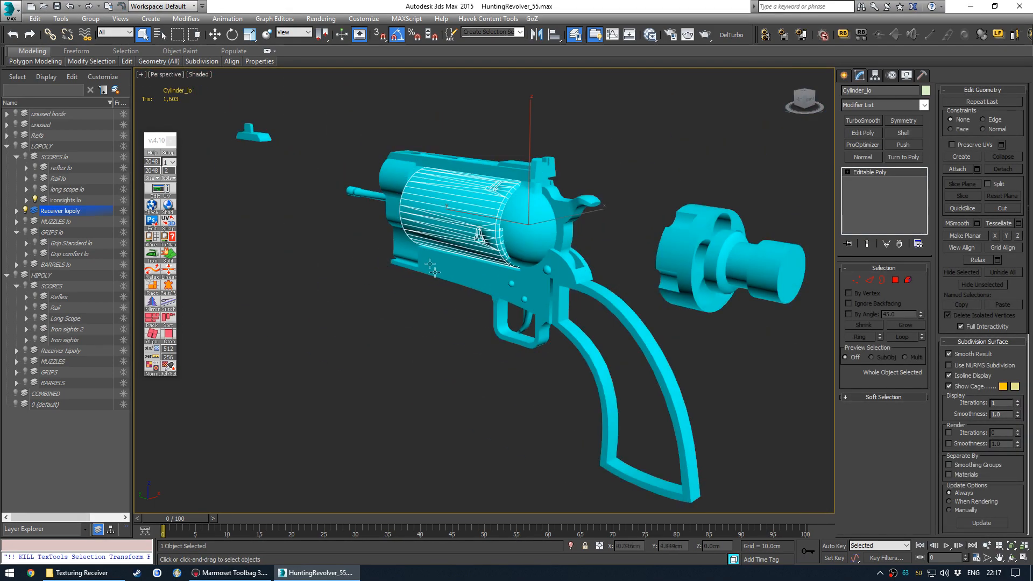
pyautogui.moveTo(448, 296); pyautogui.dragTo(424, 279, button='middle')
pyautogui.click(379, 314)
pyautogui.keyDown('alt'); pyautogui.moveTo(379, 314); pyautogui.dragTo(404, 296, button='middle'); pyautogui.keyUp('alt')
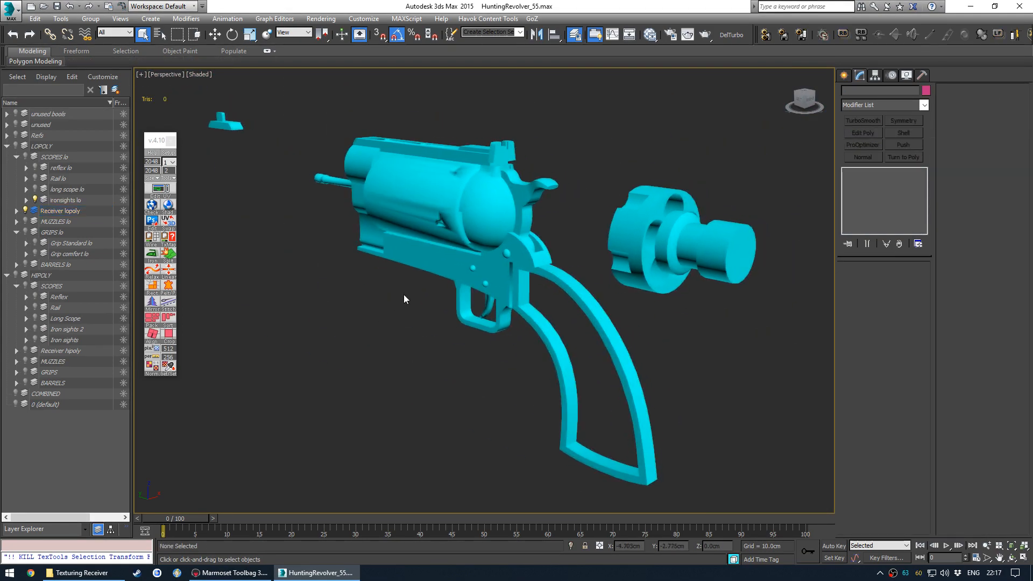
# Try to apply Turn to Poly to all the low-poly meshes once more.
pyautogui.hotkey('ctrl', 'a')
pyautogui.click(904, 157)
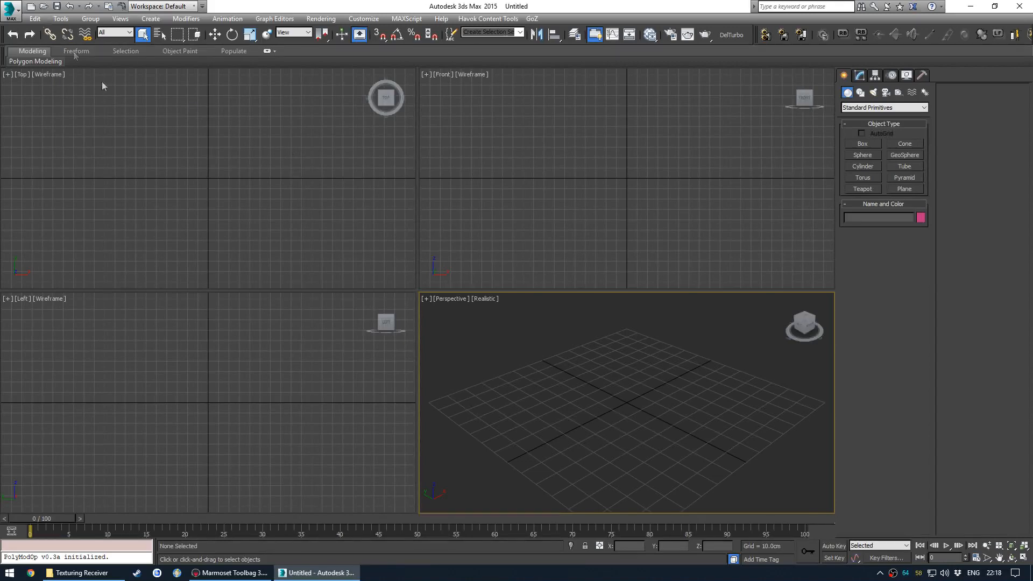
# Open AutoBackup07.max from the 3dsMax autoback folder, continuing past the missing external files.
pyautogui.click(7, 7)
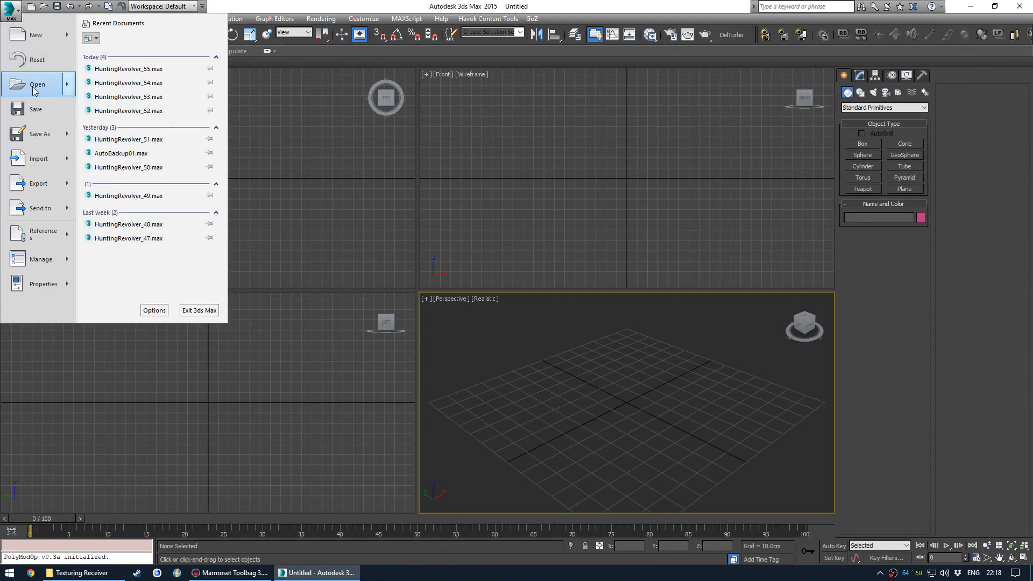
pyautogui.click(34, 85)
pyautogui.click(385, 69)
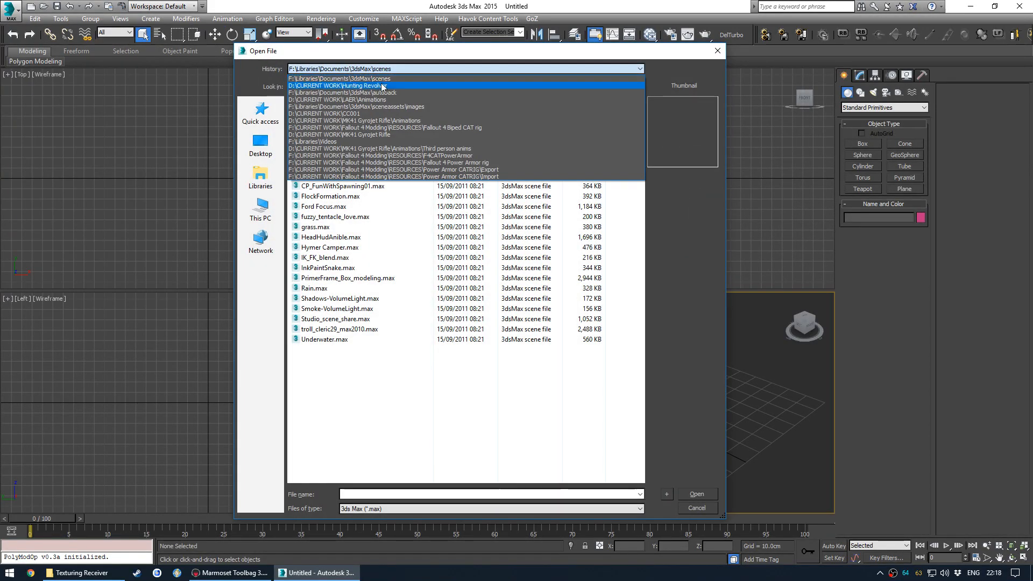
pyautogui.click(383, 93)
pyautogui.click(467, 115)
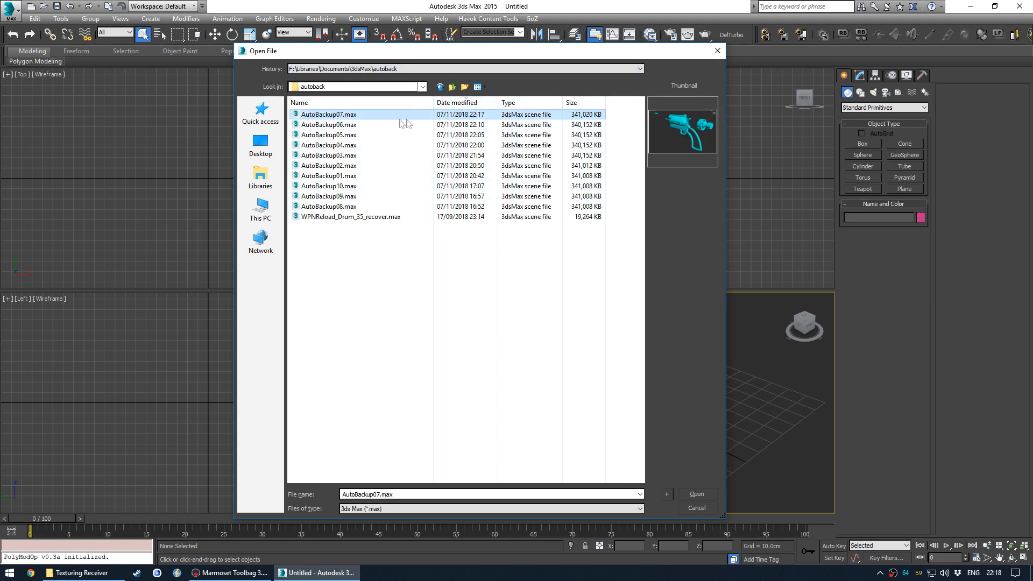
pyautogui.doubleClick(380, 115)
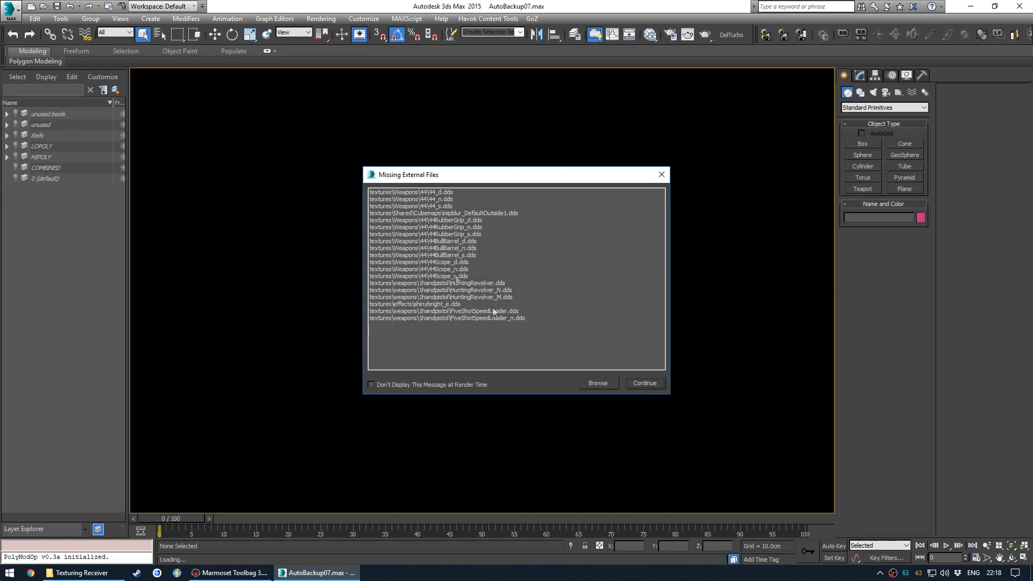
pyautogui.click(657, 383)
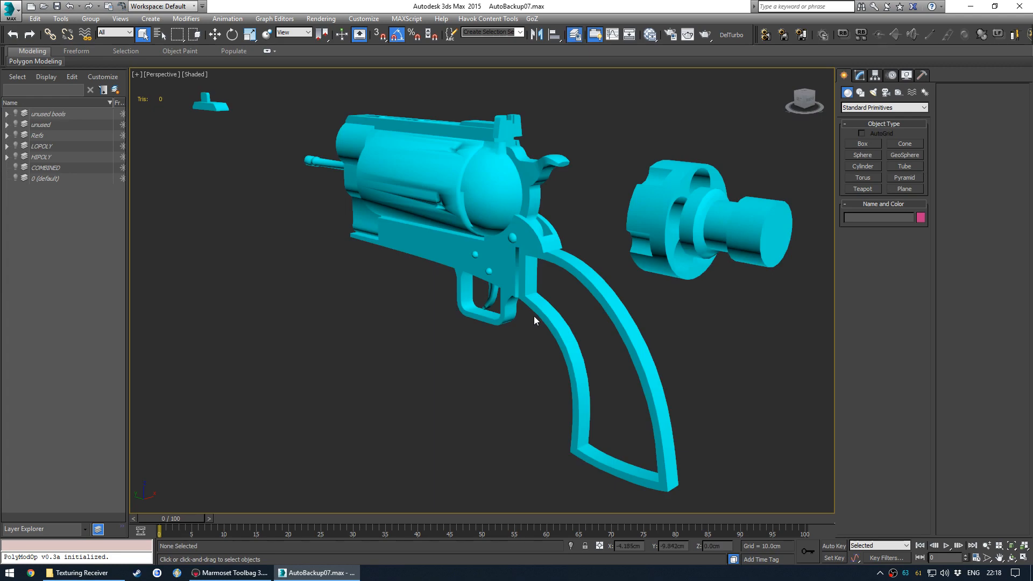
# Expand the LOPOLY and HIPOLY groups with their scope sublayers, and show the Receiver hipoly and Iron sights layers.
pyautogui.moveTo(492, 300)
pyautogui.keyDown('alt'); pyautogui.mouseDown(button='middle')
pyautogui.moveTo(392, 296)
pyautogui.moveTo(477, 286)
pyautogui.mouseUp(button='middle'); pyautogui.keyUp('alt')
pyautogui.click(455, 248)
pyautogui.click(382, 203)
pyautogui.click(6, 156)
pyautogui.click(6, 147)
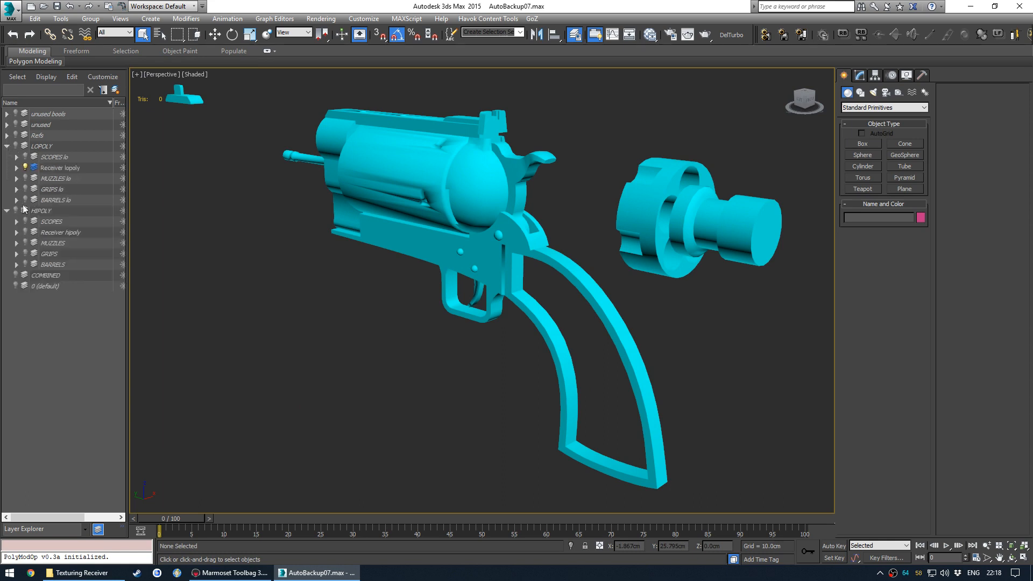
pyautogui.click(16, 222)
pyautogui.click(17, 157)
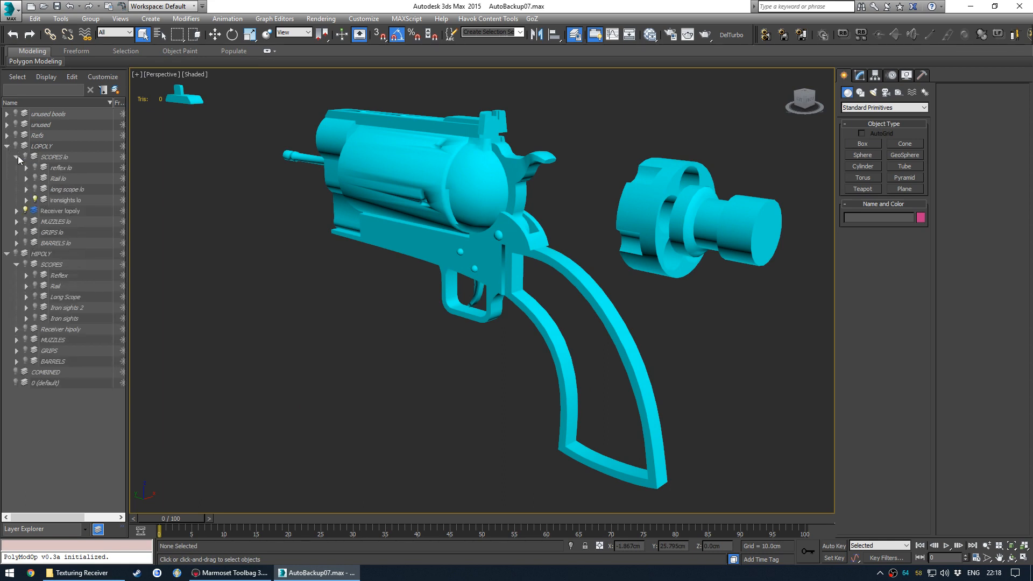
pyautogui.click(25, 329)
pyautogui.click(35, 318)
pyautogui.moveTo(388, 325); pyautogui.dragTo(384, 326, button='middle')
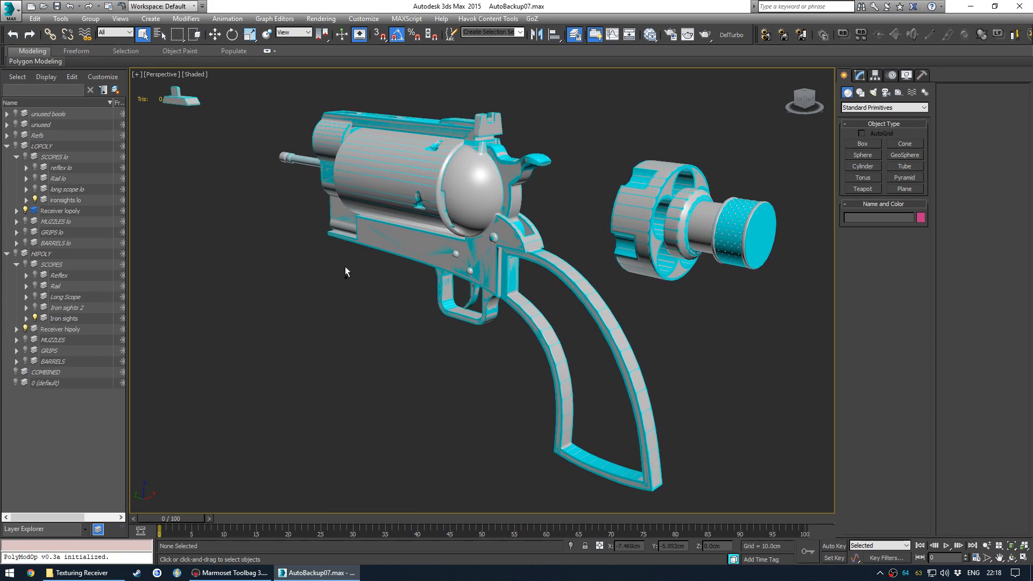
# Clear the selection of all objects and freeze the Receiver hipoly and Iron sights layers.
pyautogui.hotkey('ctrl', 'a')
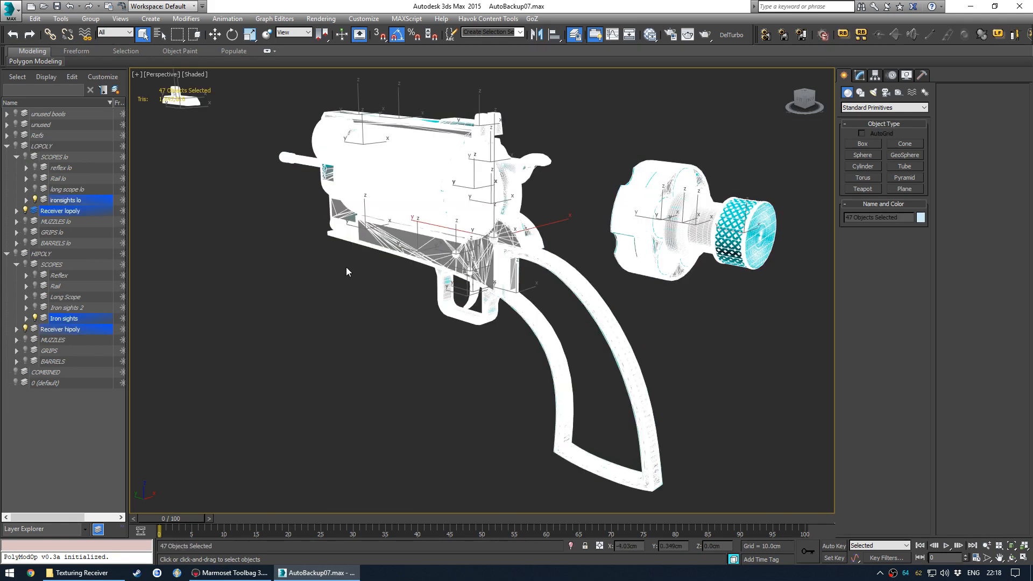
pyautogui.hotkey('ctrl', 'd')
pyautogui.click(123, 329)
pyautogui.click(122, 318)
# Select all unfrozen low-poly meshes and apply Turn to Poly with the polygon size limited to 3.
pyautogui.hotkey('ctrl', 'a')
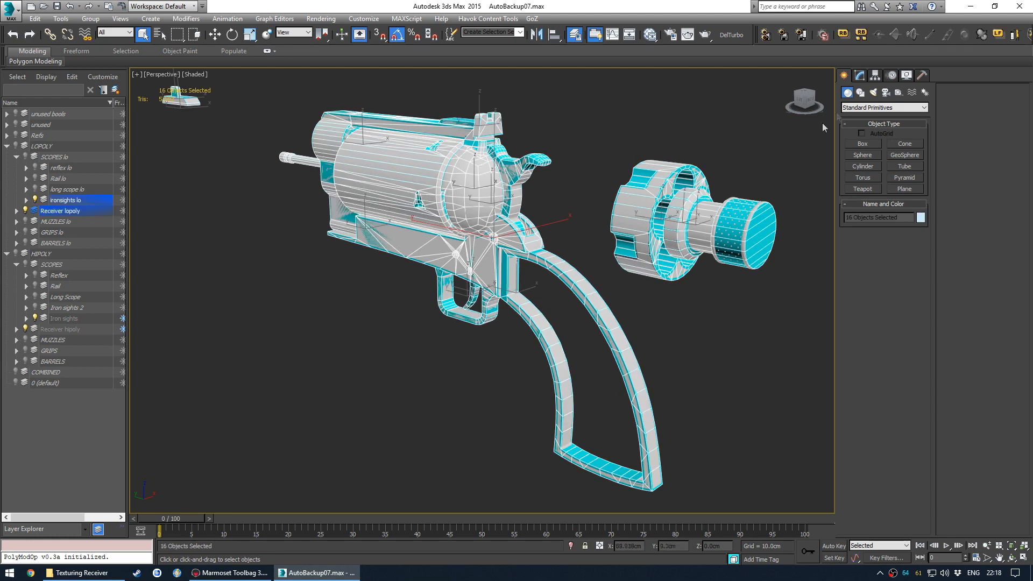
pyautogui.click(860, 75)
pyautogui.click(904, 158)
pyautogui.click(889, 295)
pyautogui.write('3')
pyautogui.press('Return')
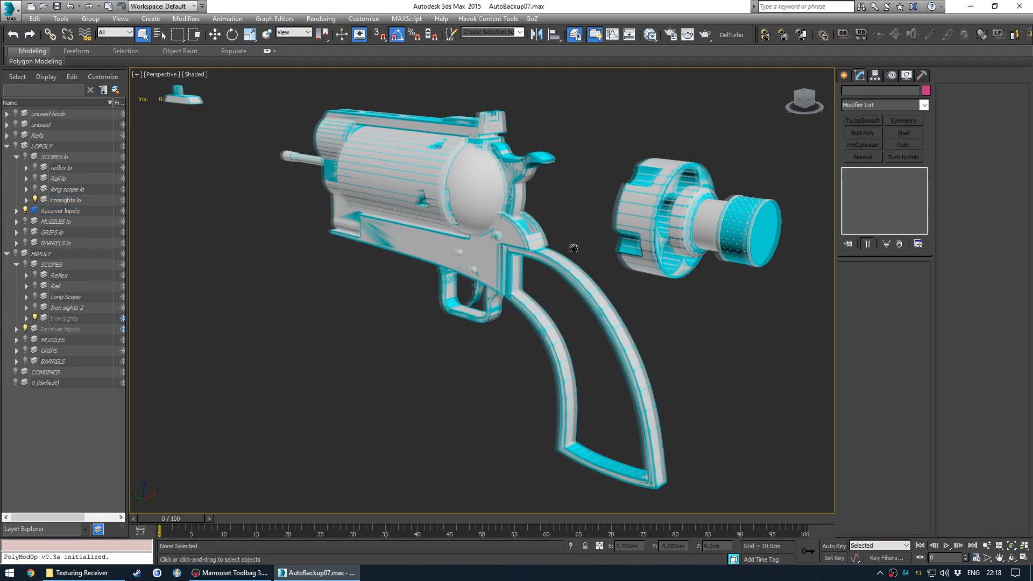
# Unfreeze the Iron sights and Receiver hipoly layers and clear the object selection.
pyautogui.moveTo(437, 234); pyautogui.dragTo(429, 236, button='middle')
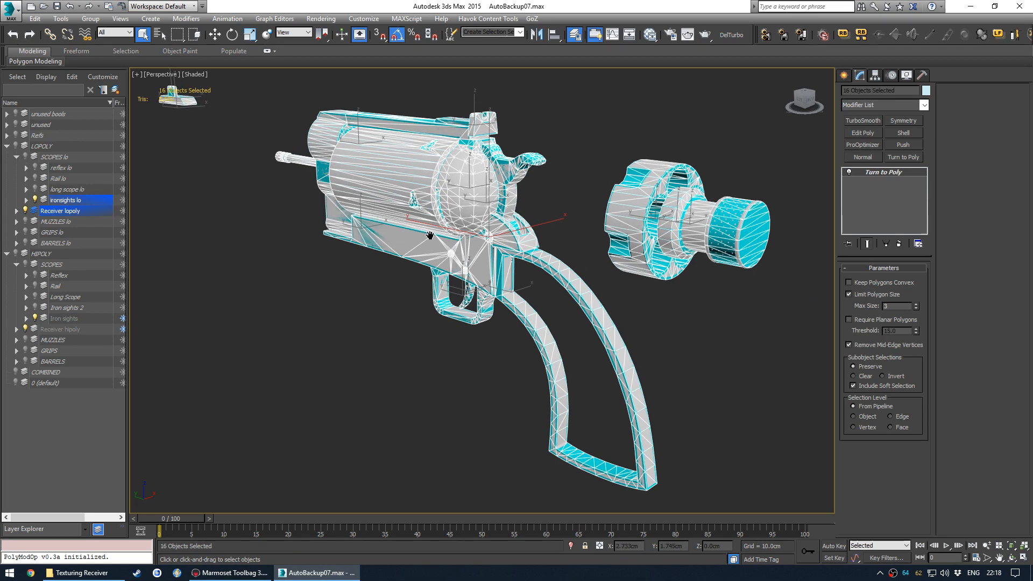
pyautogui.click(123, 319)
pyautogui.click(122, 329)
pyautogui.click(298, 285)
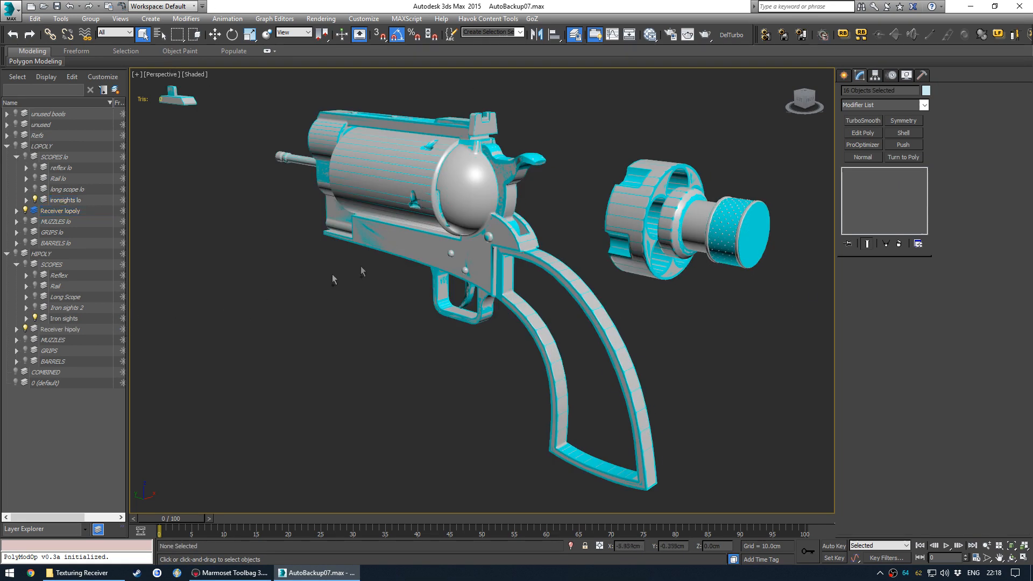
# Export all visible low-poly and high-poly objects as FBX over the existing export file, accepting the TurboSmooth warnings.
pyautogui.hotkey('ctrl', 'a')
pyautogui.hotkey('ctrl', 'e')
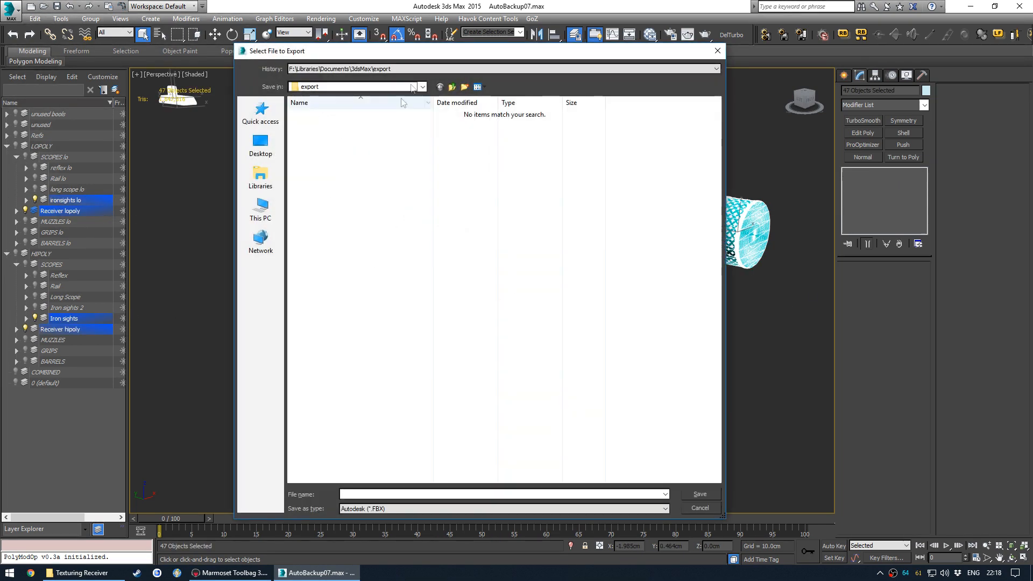
pyautogui.click(418, 69)
pyautogui.click(416, 86)
pyautogui.doubleClick(341, 140)
pyautogui.click(556, 328)
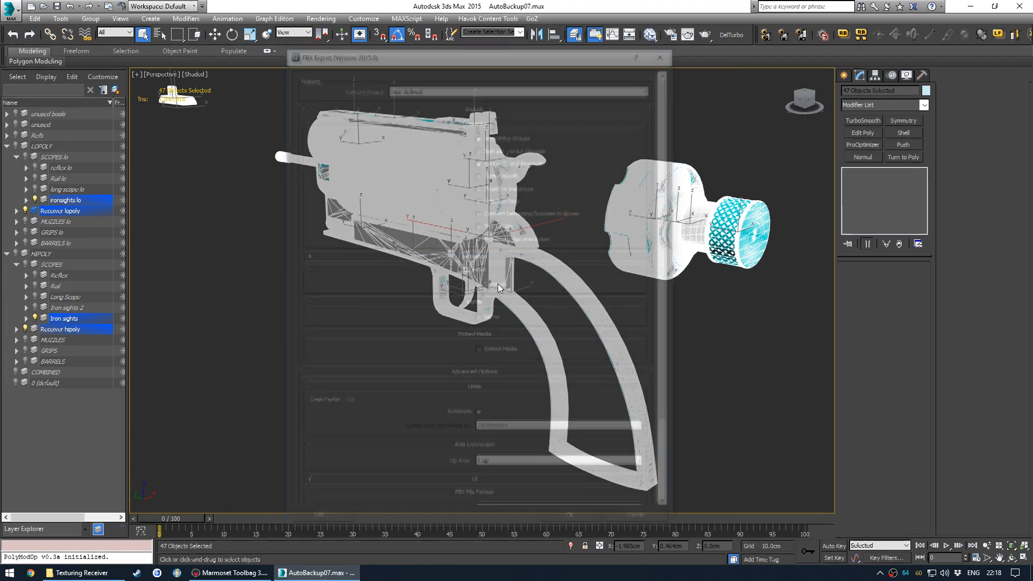
pyautogui.click(573, 521)
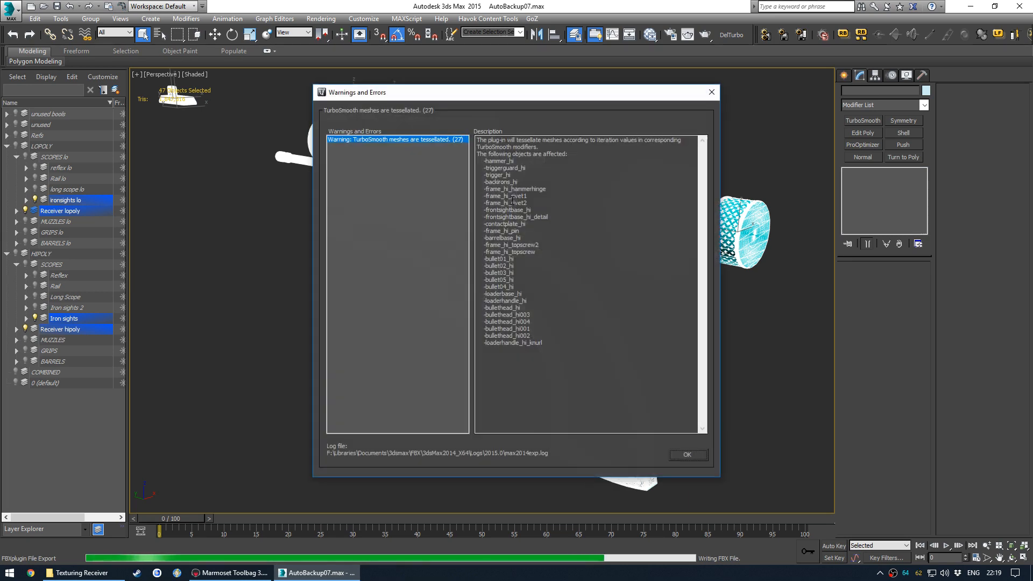
pyautogui.click(688, 455)
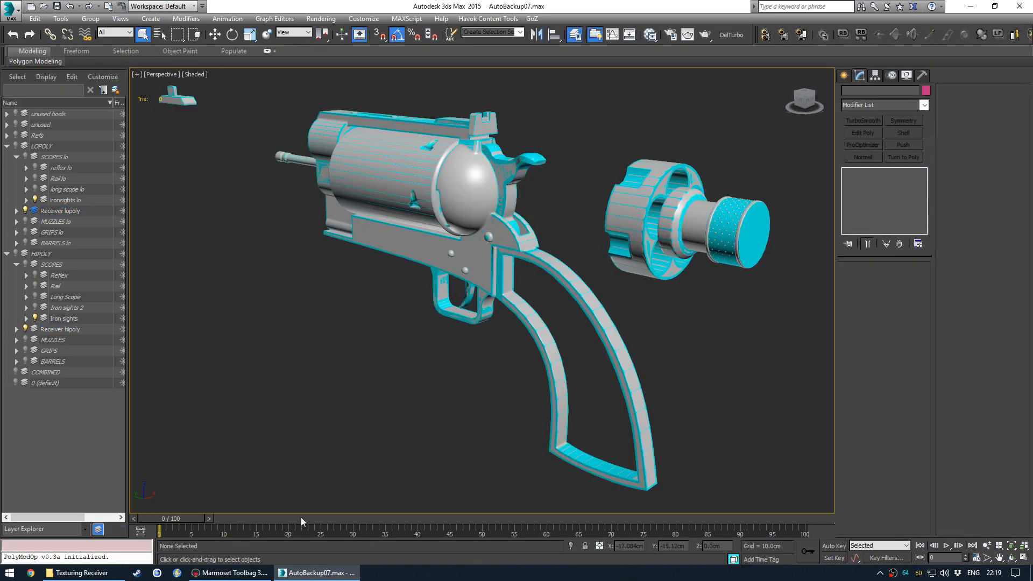
# Switch to Marmoset Toolbag and run Baker 1 with only the Normals map enabled.
pyautogui.click(231, 572)
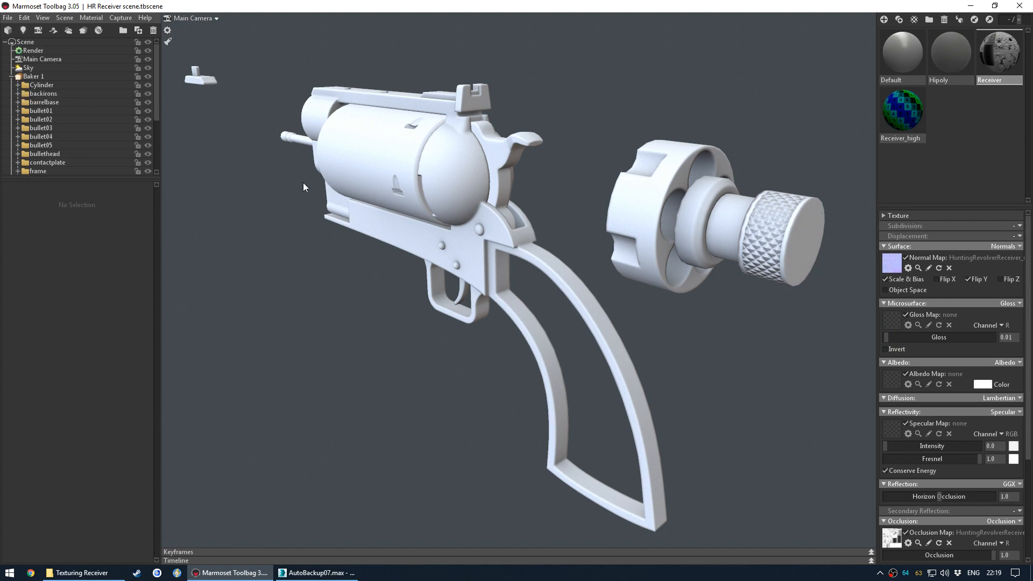
pyautogui.click(33, 75)
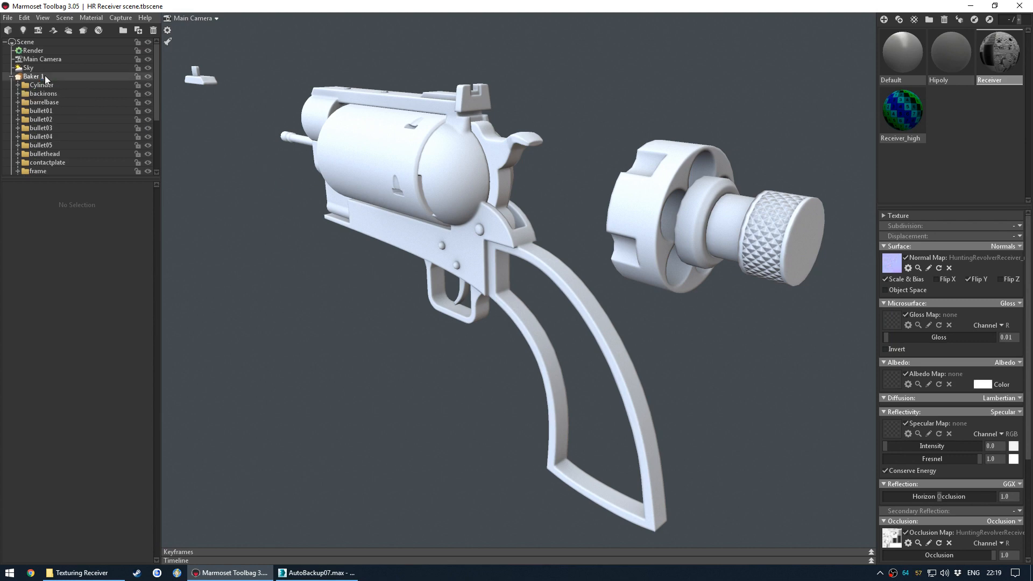
pyautogui.click(34, 466)
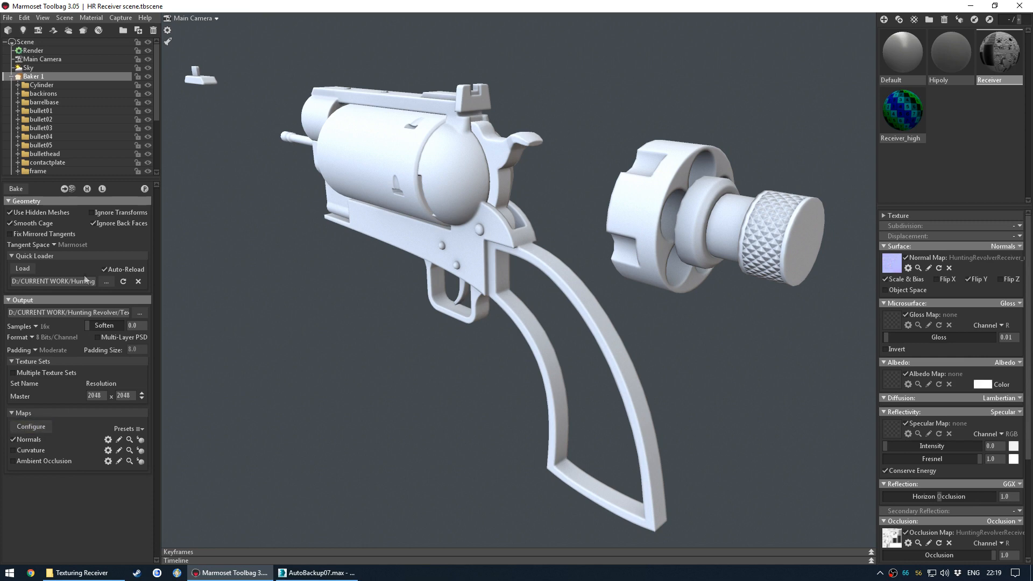
pyautogui.click(22, 194)
# Select the revolver's cylinder and frame meshes in the viewport to inspect their triangulation.
pyautogui.click(381, 145)
pyautogui.click(370, 99)
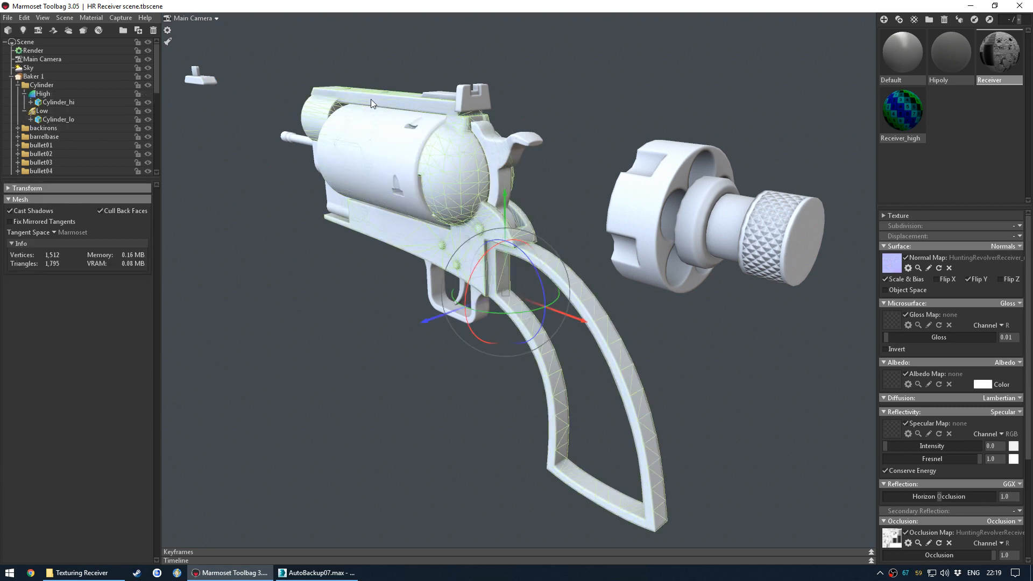
pyautogui.click(389, 147)
pyautogui.click(393, 66)
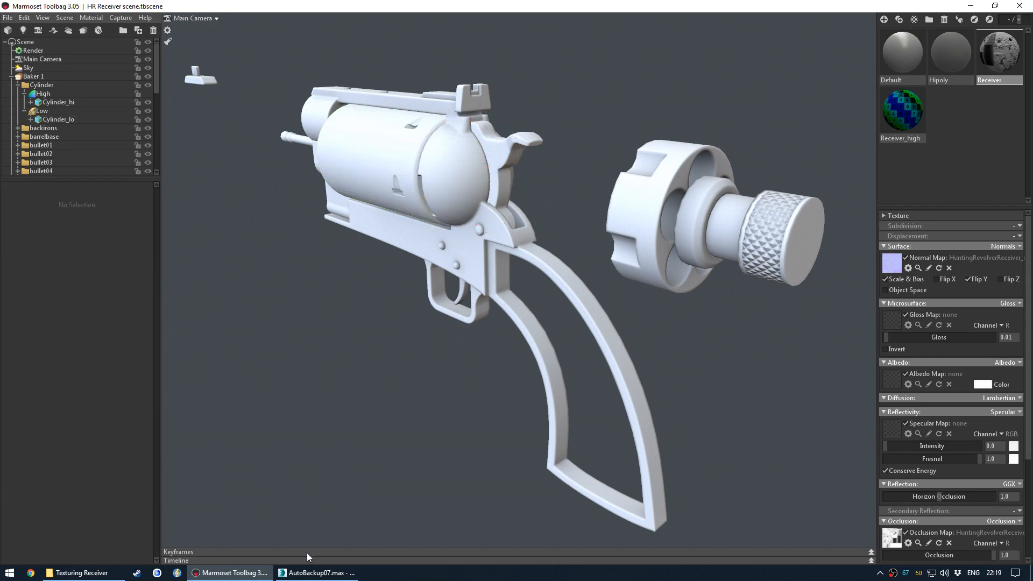
# Switch to 3ds Max and create a sublayer named Receiver Comb under the COMBINED layer.
pyautogui.click(317, 573)
pyautogui.click(39, 372)
pyautogui.click(115, 90)
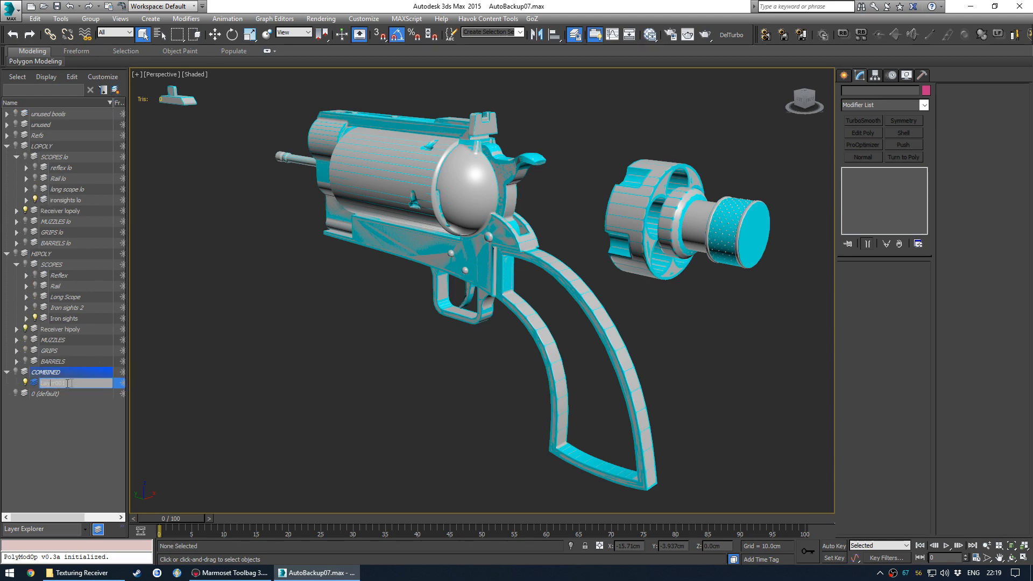
pyautogui.write('hi')
pyautogui.write('ceiver Comb')
pyautogui.press('Return')
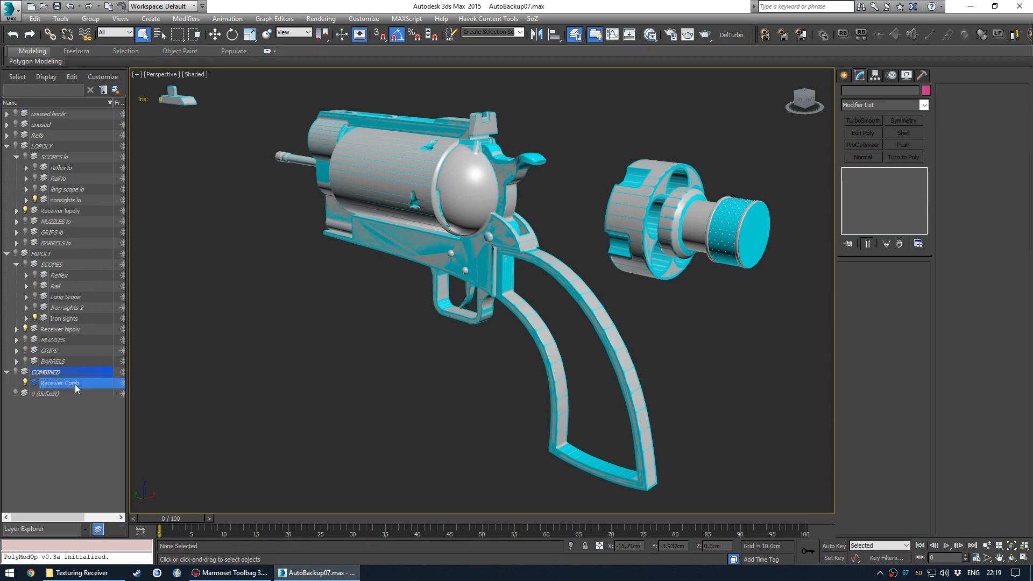
# Hide the Iron sights and Receiver hipoly layers, and clone all visible low-poly meshes as copies.
pyautogui.click(36, 318)
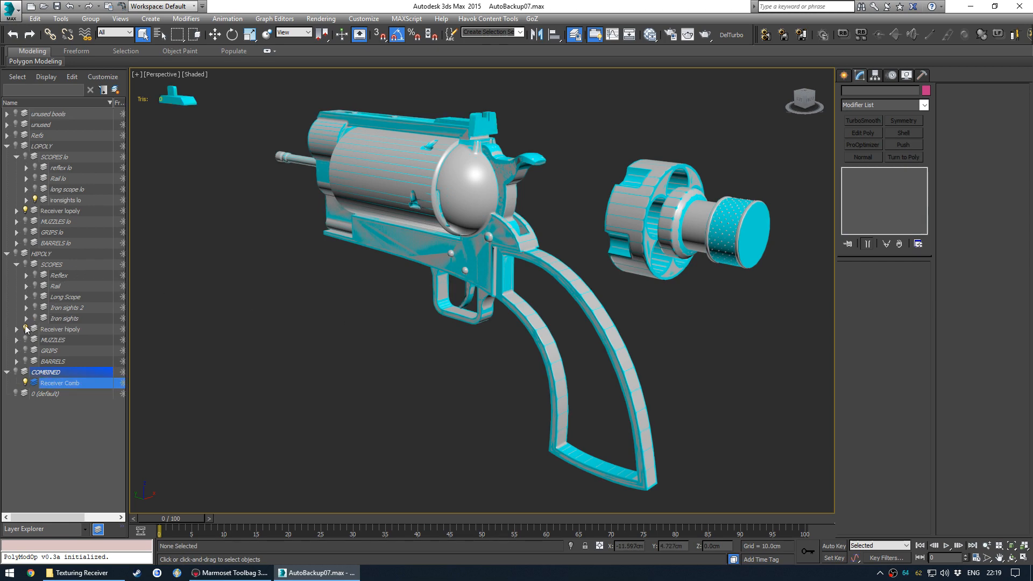
pyautogui.click(25, 329)
pyautogui.hotkey('ctrl', 'a')
pyautogui.rightClick(479, 200)
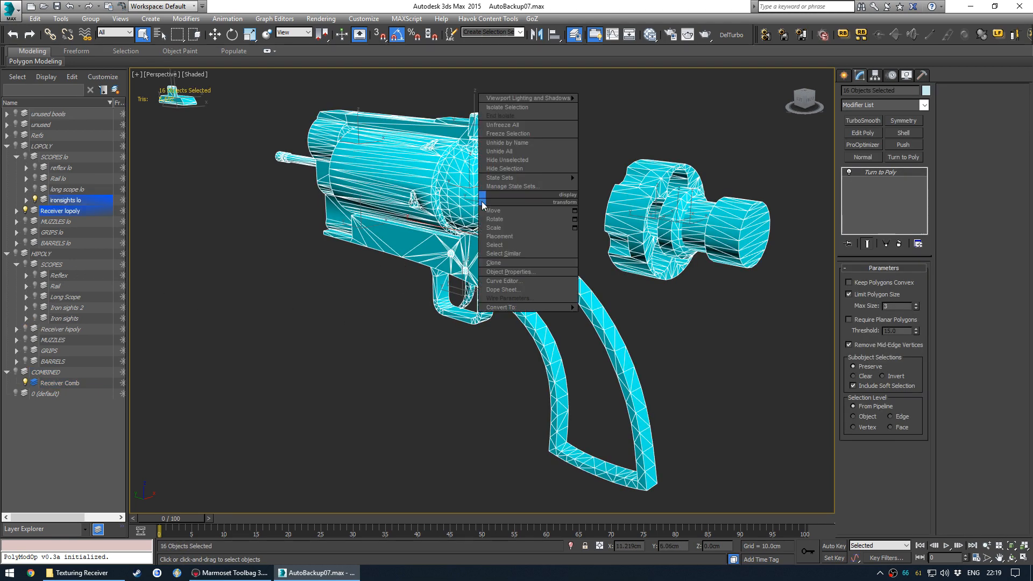
pyautogui.click(497, 261)
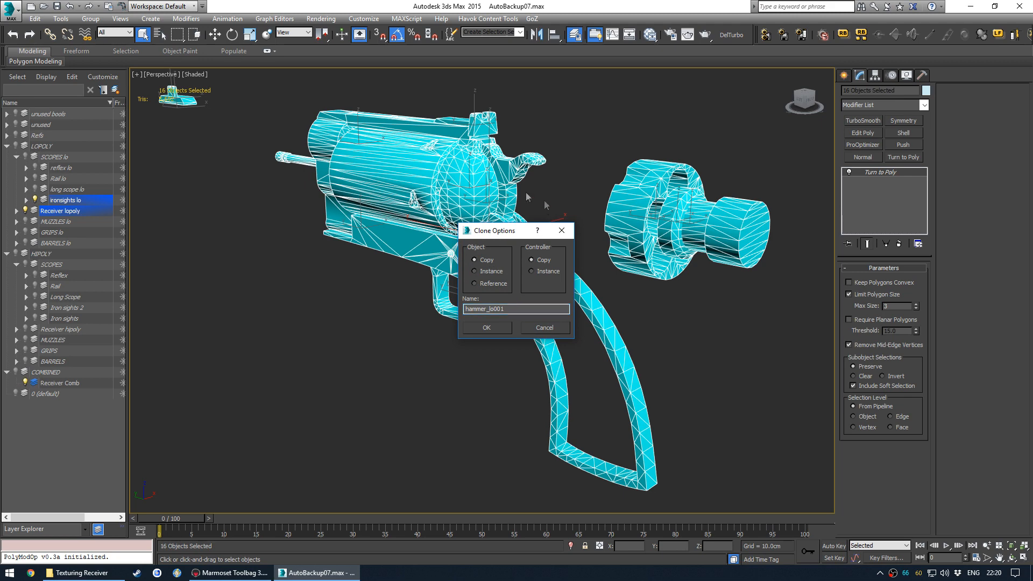
pyautogui.click(487, 328)
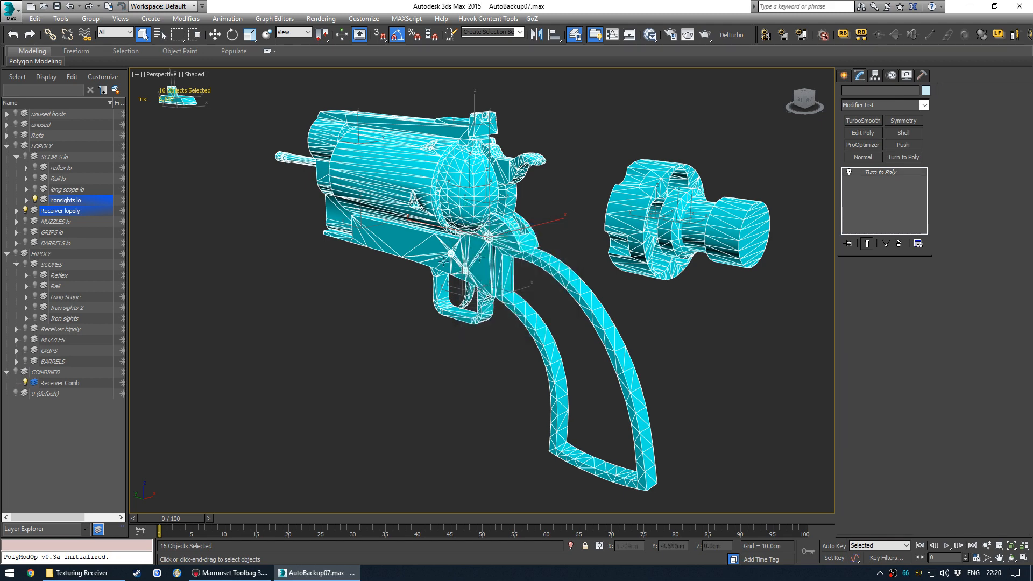
# Move the cloned low-poly meshes into the Receiver Comb layer.
pyautogui.click(17, 210)
pyautogui.scroll(-6, 66, 298)
pyautogui.moveTo(63, 310)
pyautogui.mouseDown()
pyautogui.moveTo(73, 441)
pyautogui.moveTo(62, 488)
pyautogui.mouseUp()
pyautogui.scroll(5, 64, 242)
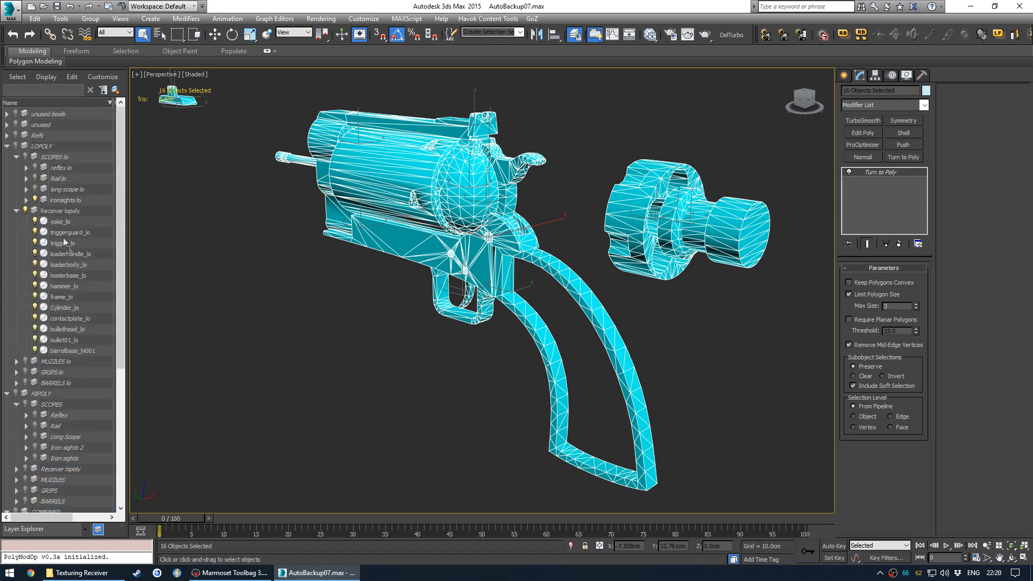
# Hide the Receiver lopoly and ironsights lo layers, and collapse the LOPOLY and HIPOLY groups.
pyautogui.click(16, 211)
pyautogui.click(26, 211)
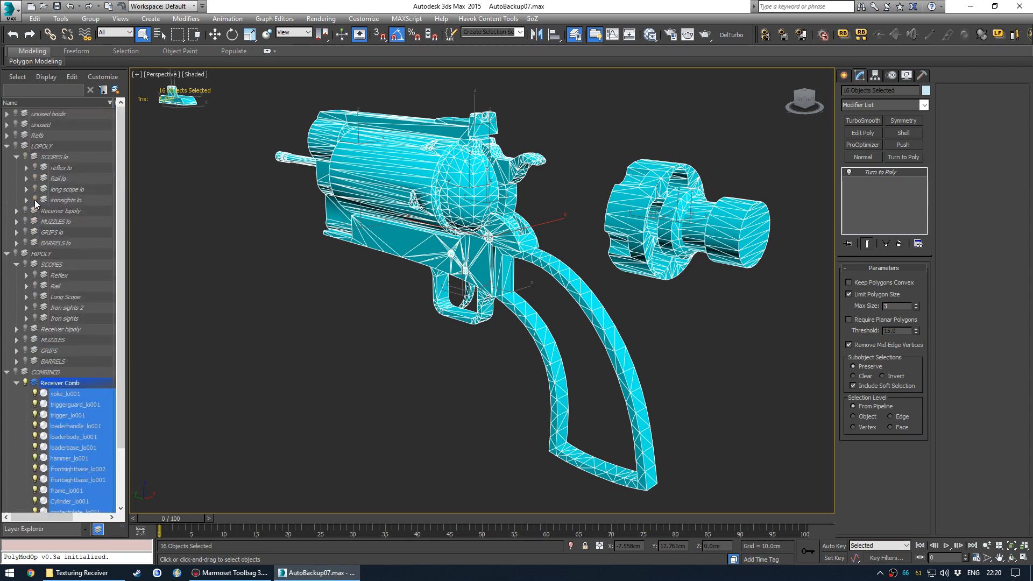
pyautogui.click(7, 146)
pyautogui.click(7, 156)
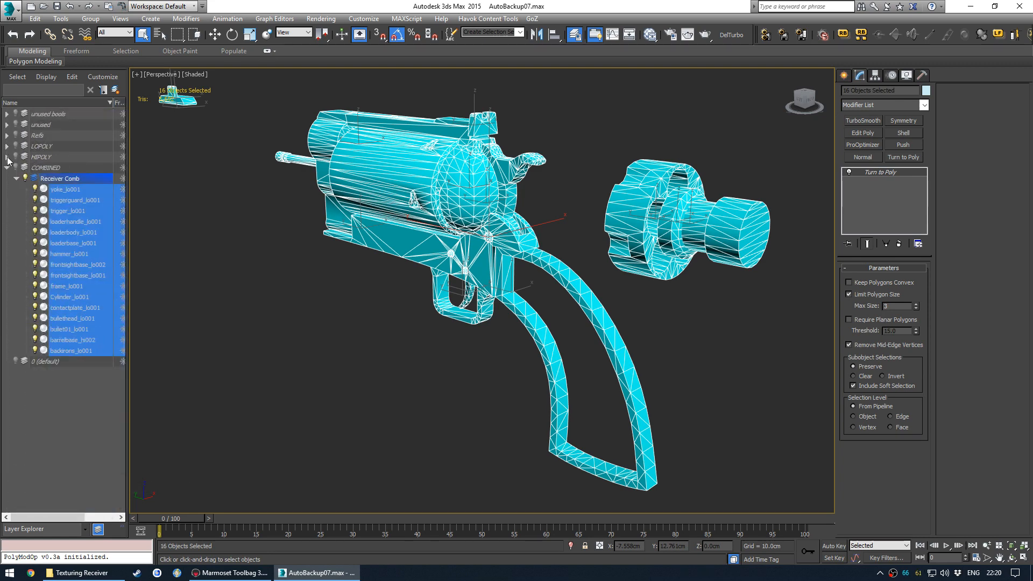
# Assign the green COMBINED material to the cloned meshes in the Slate Material Editor and close it.
pyautogui.press('m')
pyautogui.scroll(-3, 214, 341)
pyautogui.moveTo(216, 297); pyautogui.dragTo(222, 379, button='middle')
pyautogui.click(260, 289)
pyautogui.click(54, 233)
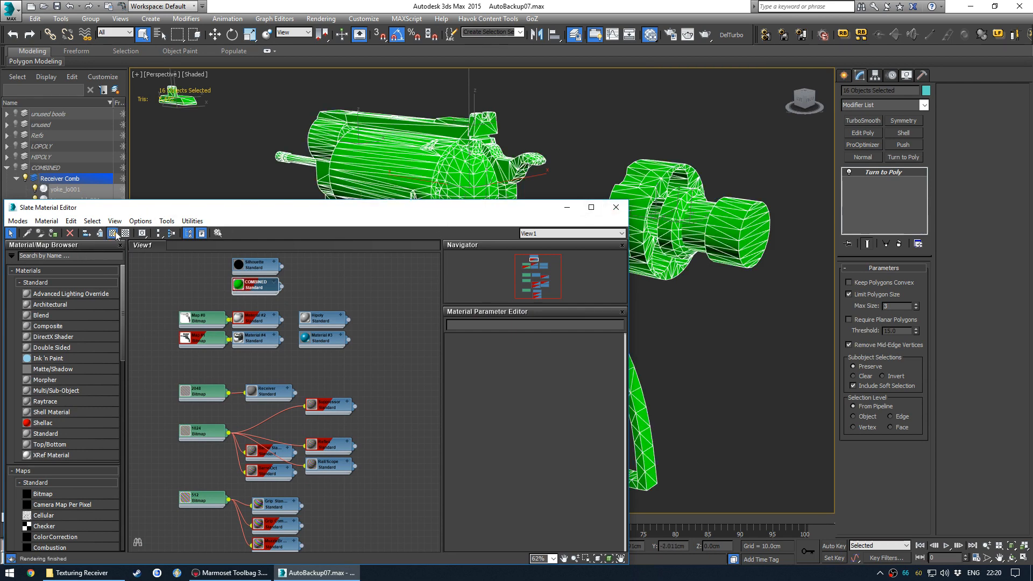
pyautogui.click(616, 207)
# Collapse the Turn to Poly modifier on all cloned meshes to Editable Poly and clear the selection.
pyautogui.rightClick(882, 172)
pyautogui.click(909, 268)
pyautogui.click(560, 145)
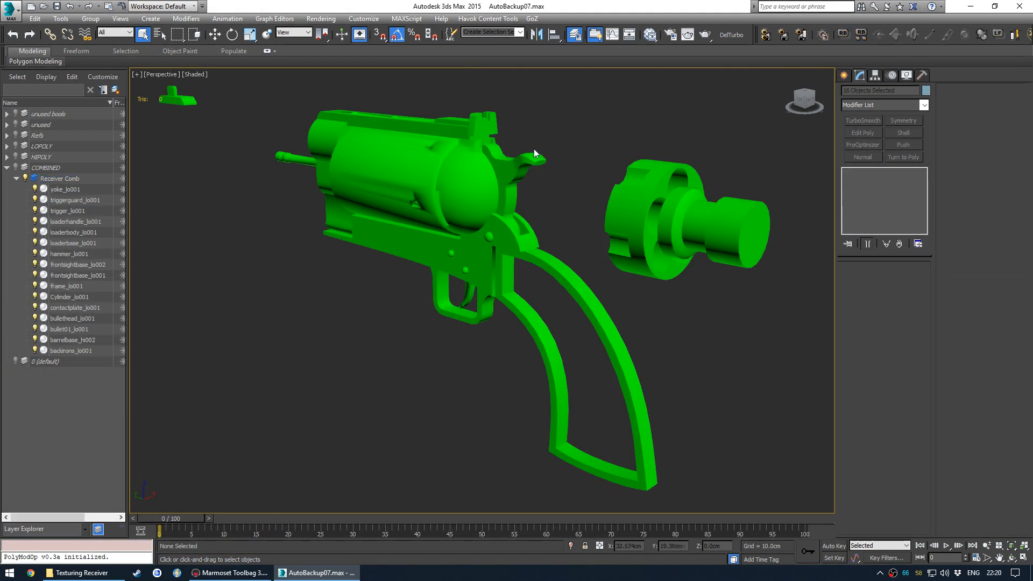
# Select the frame, trigger guard and front sight copies in turn to examine how the meshes are divided.
pyautogui.click(467, 229)
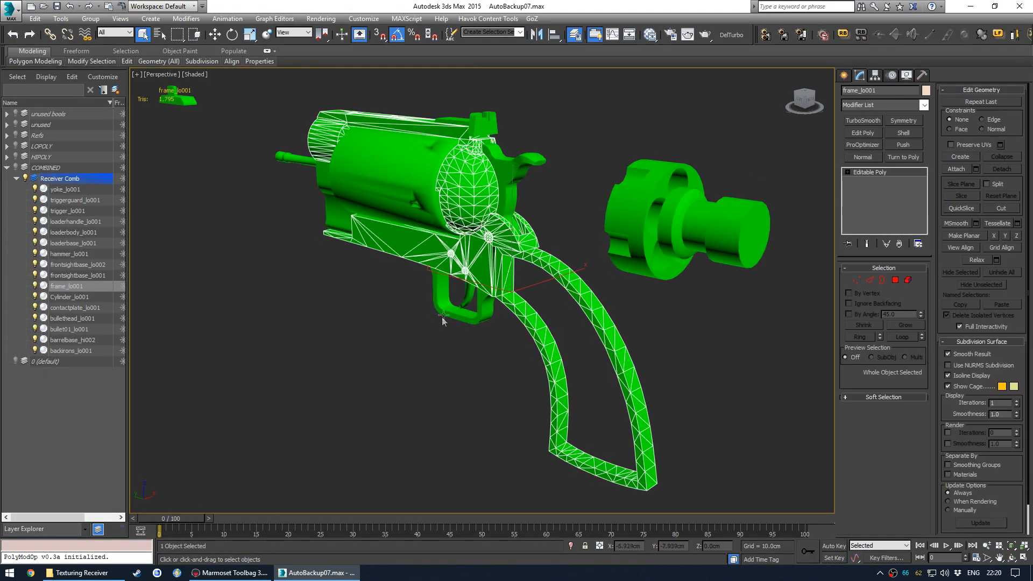
pyautogui.click(438, 292)
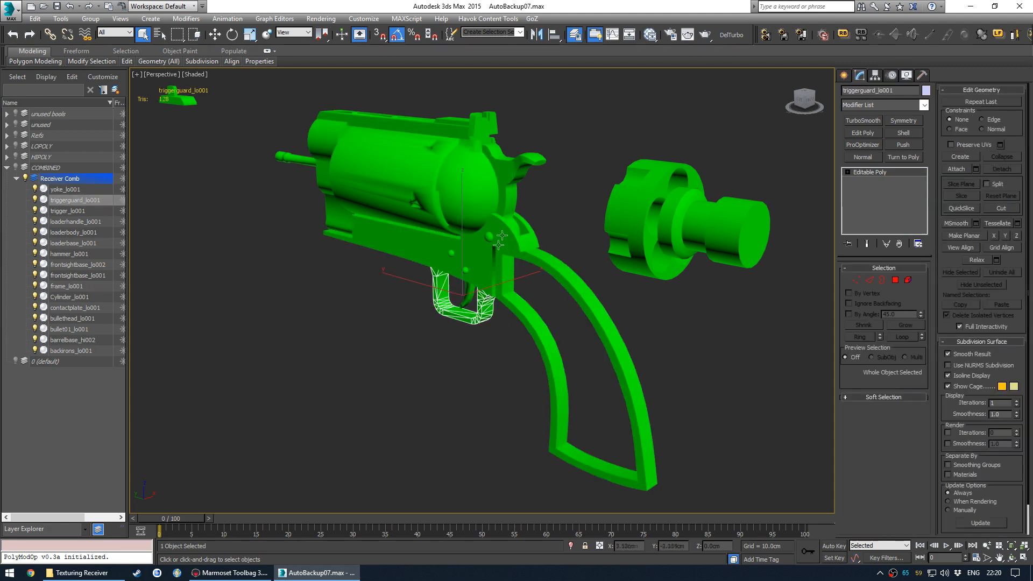
pyautogui.click(317, 140)
pyautogui.click(178, 100)
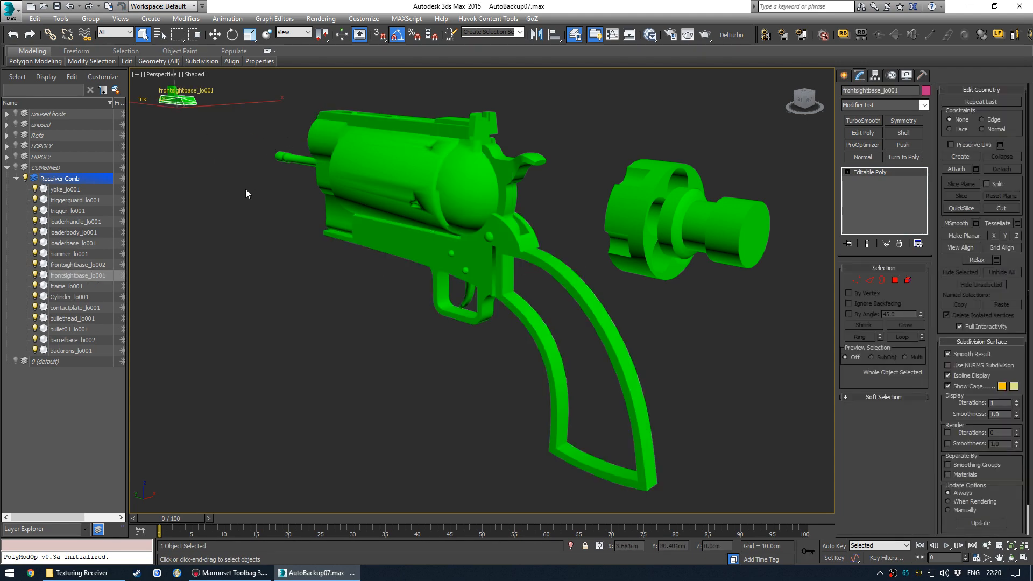
pyautogui.click(246, 193)
# Hide the copies of the cylinder, hammer, yoke, bullet and bullet head.
pyautogui.click(409, 193)
pyautogui.keyDown('ctrl'); pyautogui.click(520, 162); pyautogui.keyUp('ctrl')
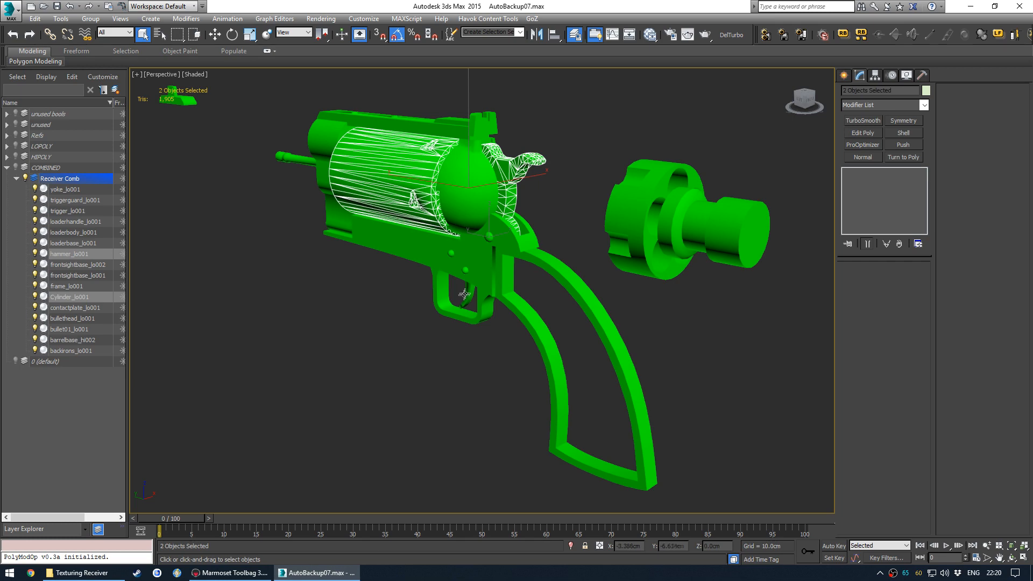
pyautogui.keyDown('ctrl'); pyautogui.click(296, 157); pyautogui.keyUp('ctrl')
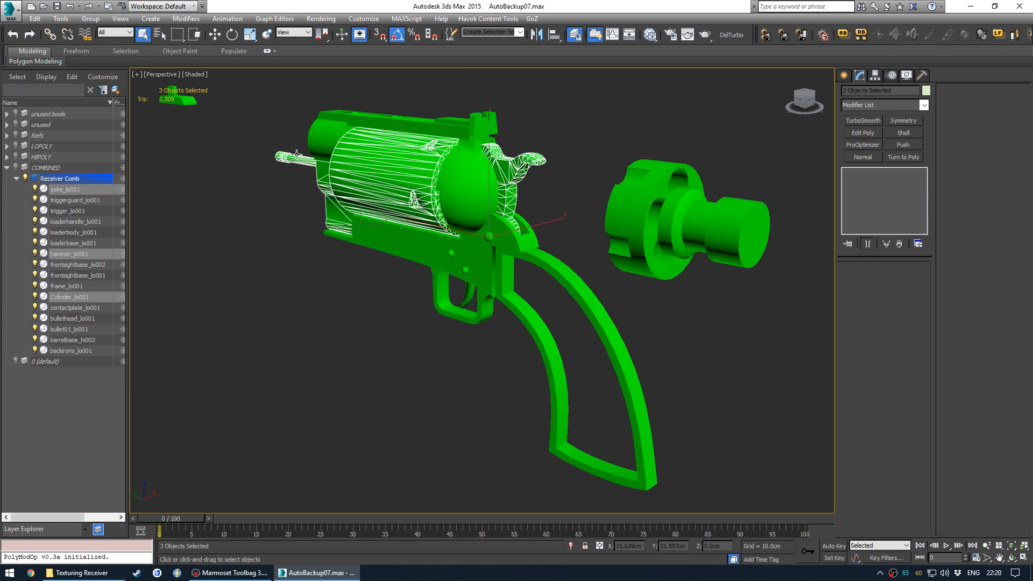
pyautogui.rightClick(395, 177)
pyautogui.click(427, 141)
pyautogui.click(395, 154)
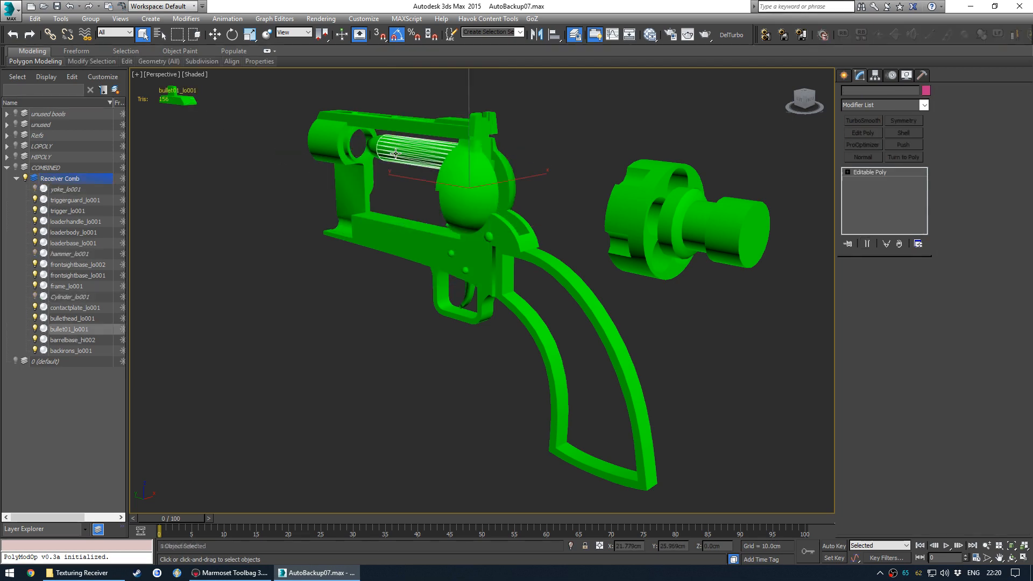
pyautogui.keyDown('ctrl'); pyautogui.click(372, 148); pyautogui.keyUp('ctrl')
pyautogui.rightClick(384, 146)
pyautogui.click(478, 121)
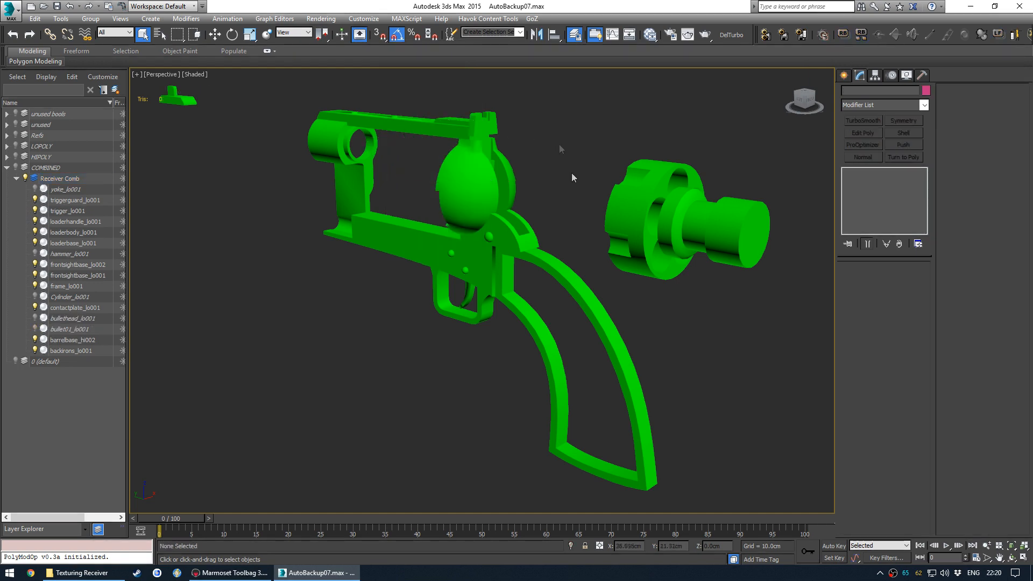
# Attach the loader base and loader handle copies to the loader body mesh.
pyautogui.click(638, 219)
pyautogui.click(963, 171)
pyautogui.click(679, 211)
pyautogui.click(740, 229)
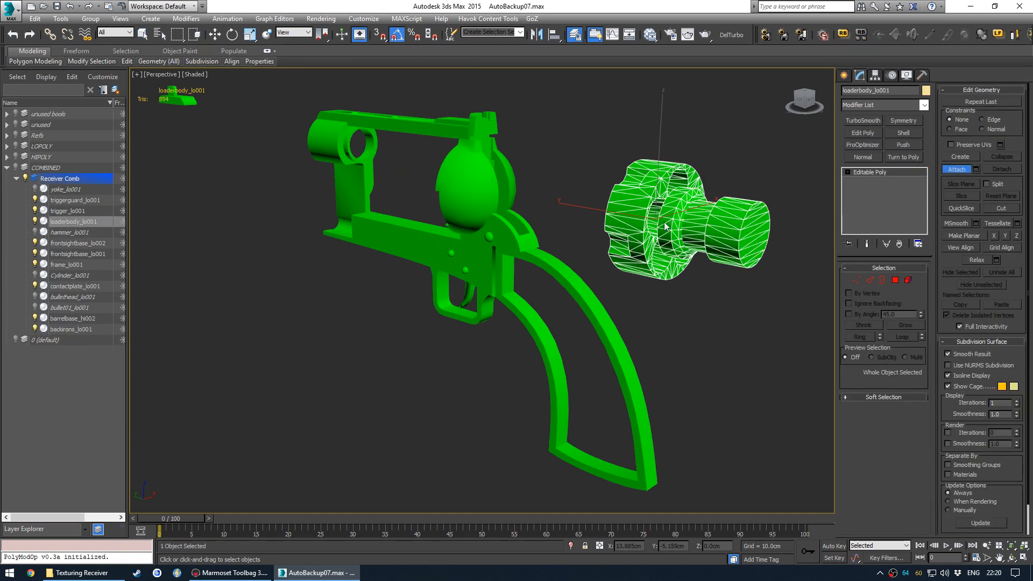
pyautogui.rightClick(624, 245)
# Hide the combined loader mesh.
pyautogui.press('w')
pyautogui.moveTo(628, 181); pyautogui.dragTo(573, 254)
pyautogui.rightClick(572, 255)
pyautogui.rightClick(639, 213)
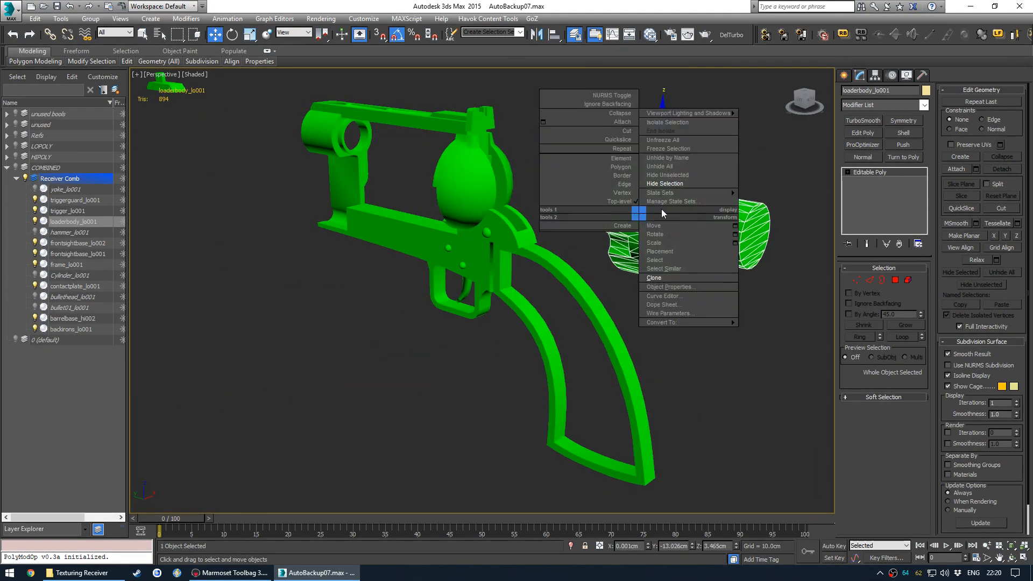
pyautogui.click(674, 183)
# Attach both front sight base copies to the rear iron sights mesh.
pyautogui.keyDown('alt'); pyautogui.moveTo(497, 214); pyautogui.dragTo(484, 209, button='middle'); pyautogui.keyUp('alt')
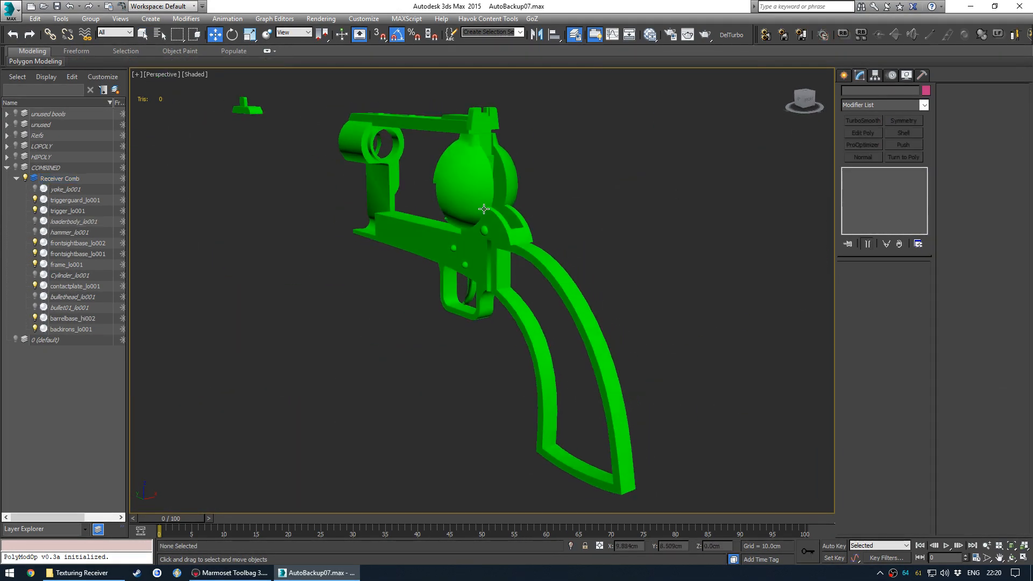
pyautogui.click(478, 121)
pyautogui.click(956, 169)
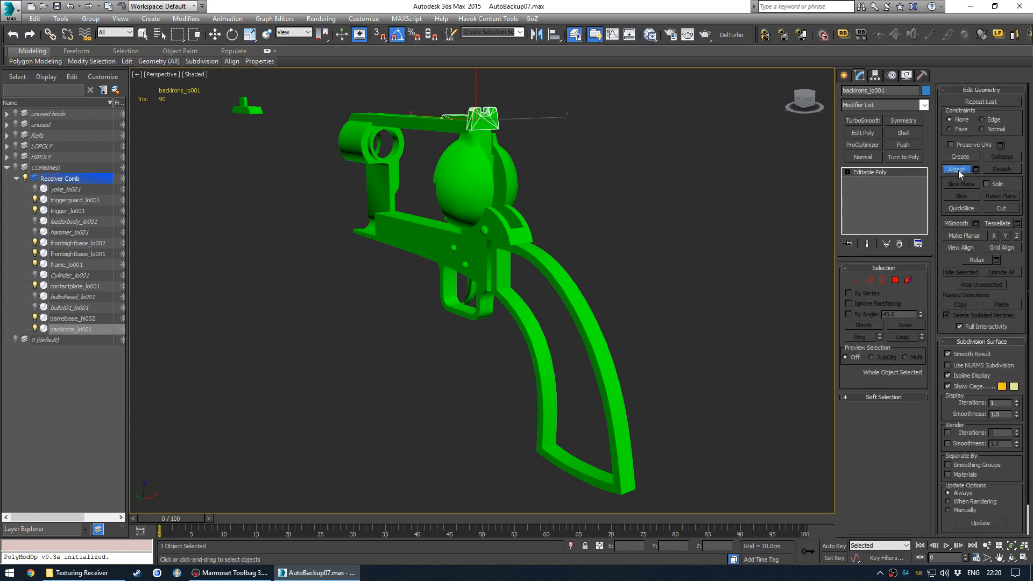
pyautogui.click(243, 103)
pyautogui.click(246, 109)
pyautogui.keyDown('alt'); pyautogui.moveTo(290, 154); pyautogui.dragTo(318, 162, button='middle'); pyautogui.keyUp('alt')
pyautogui.moveTo(318, 161); pyautogui.dragTo(382, 214, button='middle')
# Try moving the combined iron sights mesh aside and undo the move.
pyautogui.press('w')
pyautogui.keyDown('alt'); pyautogui.moveTo(447, 231); pyautogui.dragTo(486, 263, button='middle'); pyautogui.keyUp('alt')
pyautogui.moveTo(652, 260); pyautogui.dragTo(773, 225)
pyautogui.hotkey('ctrl', 'z')
# Hide the combined iron sights mesh.
pyautogui.keyDown('alt'); pyautogui.moveTo(651, 258); pyautogui.dragTo(597, 269, button='middle'); pyautogui.keyUp('alt')
pyautogui.rightClick(584, 232)
pyautogui.click(610, 203)
# Attach the barrel base, contact plate, trigger and trigger guard to the revolver frame mesh using the attach list.
pyautogui.moveTo(597, 269); pyautogui.dragTo(509, 210, button='middle')
pyautogui.click(485, 183)
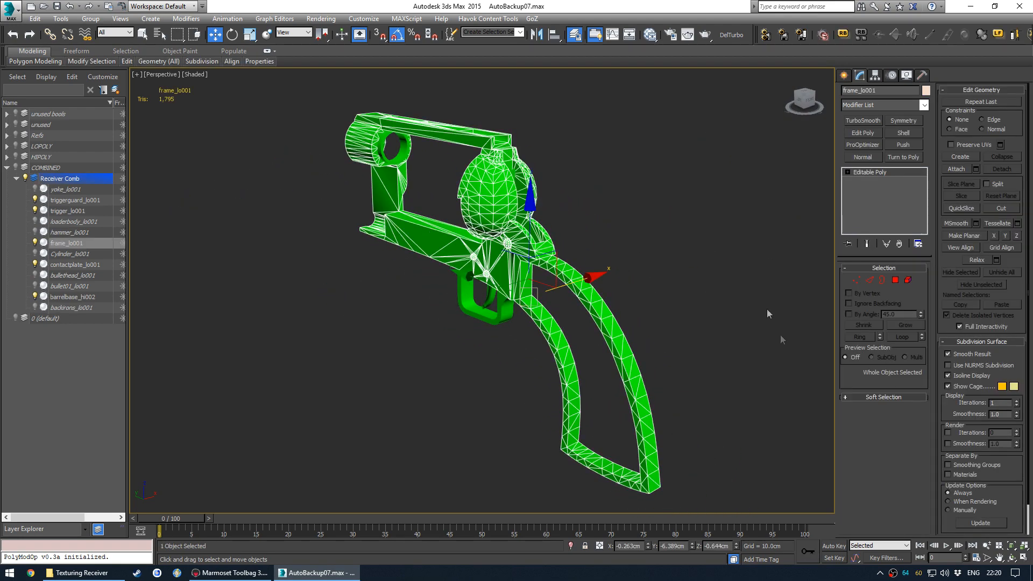
pyautogui.click(976, 169)
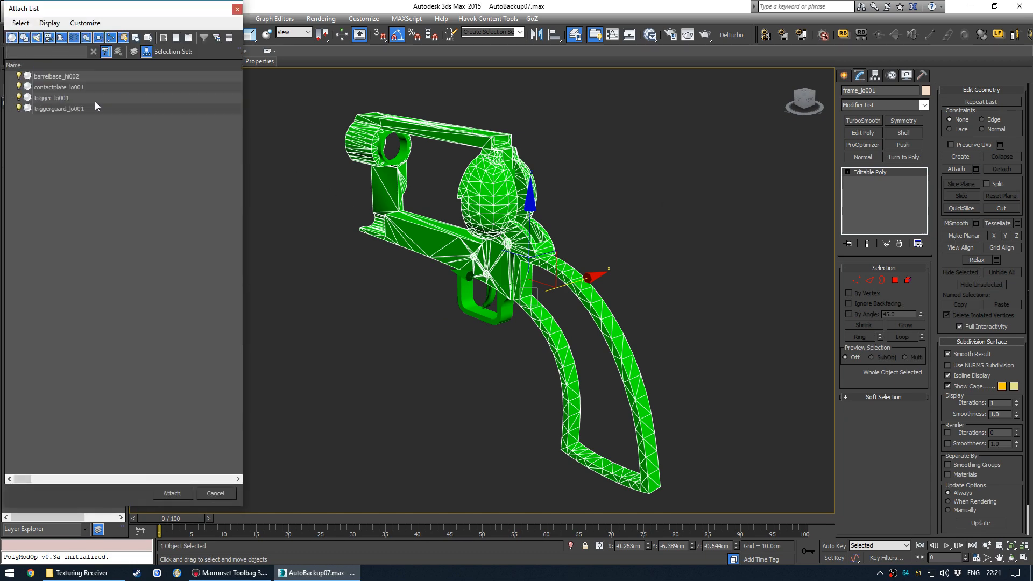
pyautogui.moveTo(141, 18); pyautogui.dragTo(404, 54)
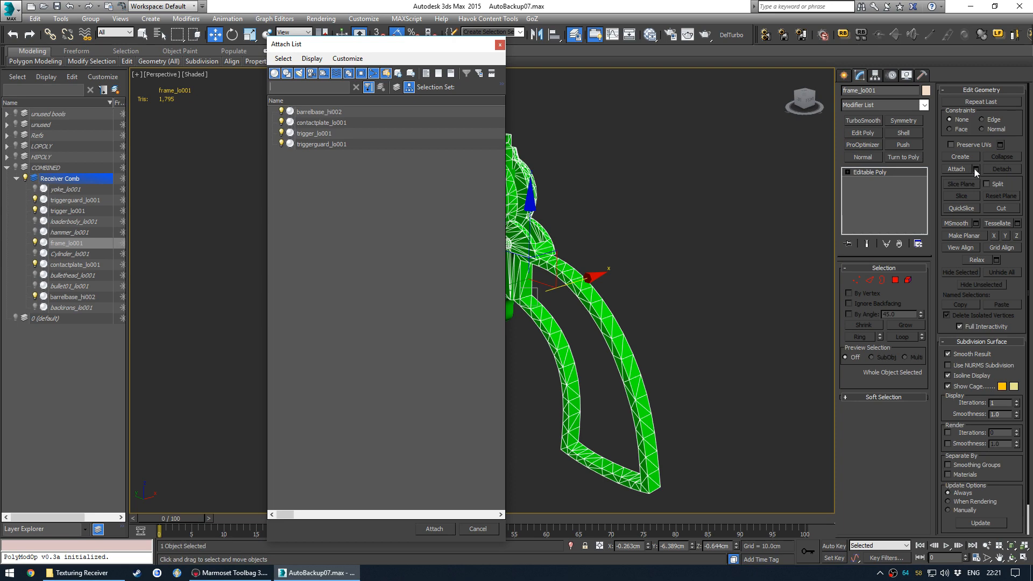
pyautogui.moveTo(374, 41); pyautogui.dragTo(241, 69)
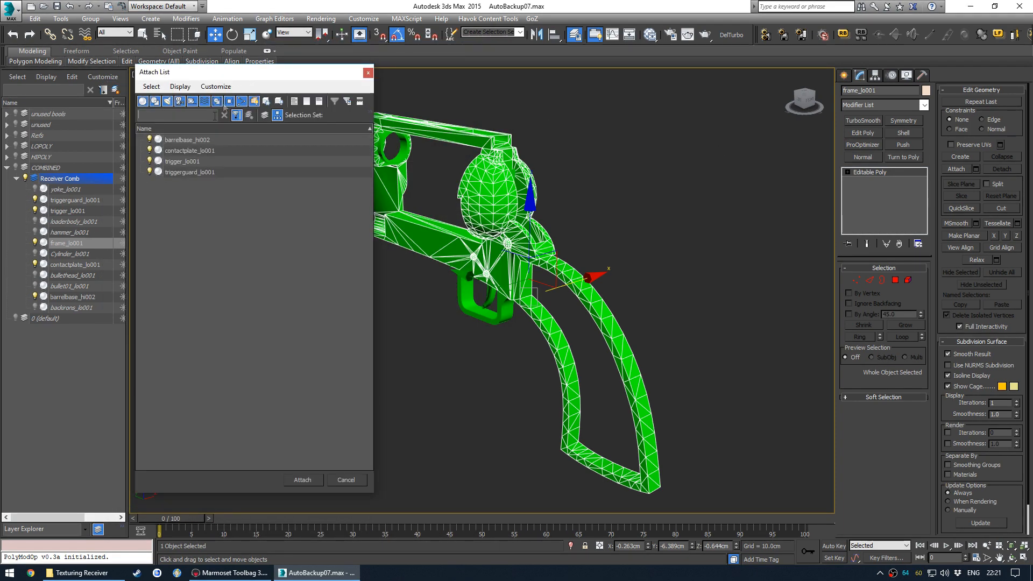
pyautogui.click(193, 140)
pyautogui.keyDown('shift'); pyautogui.click(195, 172); pyautogui.keyUp('shift')
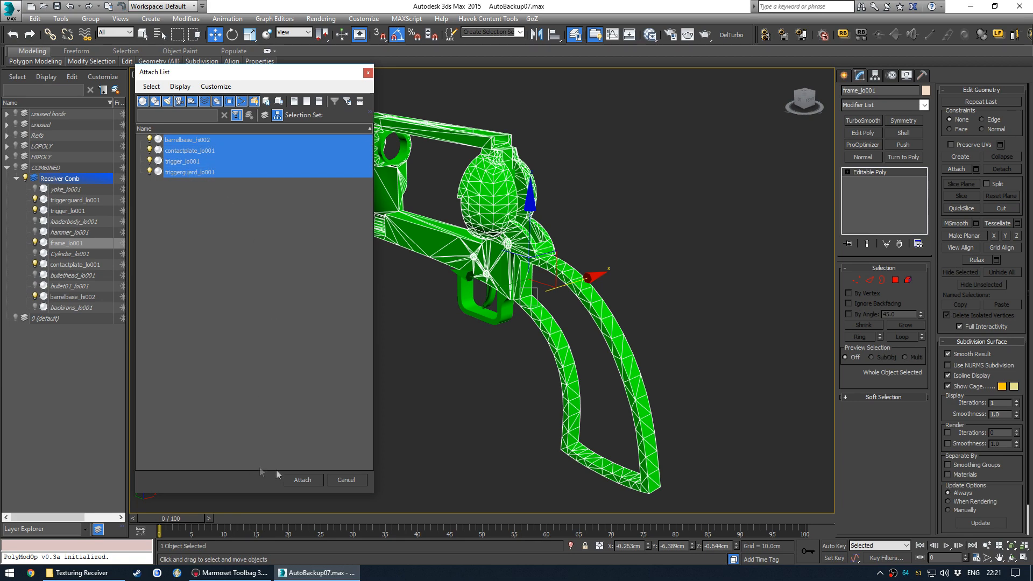
pyautogui.click(301, 479)
# Deselect the combined frame and unhide all objects without unhiding the hidden layers.
pyautogui.click(389, 284)
pyautogui.keyDown('alt'); pyautogui.moveTo(453, 297); pyautogui.dragTo(449, 299, button='middle'); pyautogui.keyUp('alt')
pyautogui.rightClick(319, 264)
pyautogui.click(368, 216)
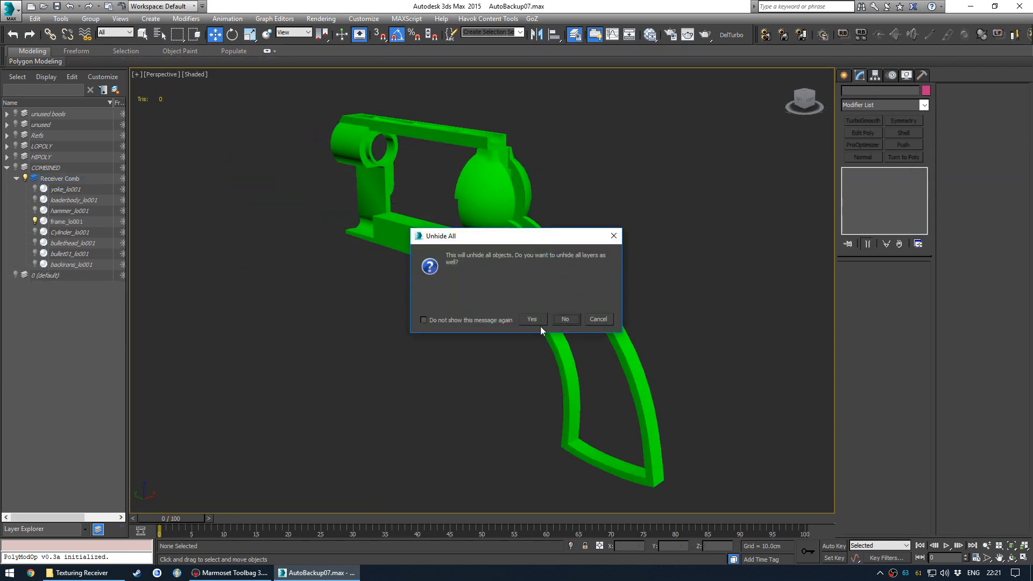
pyautogui.click(562, 319)
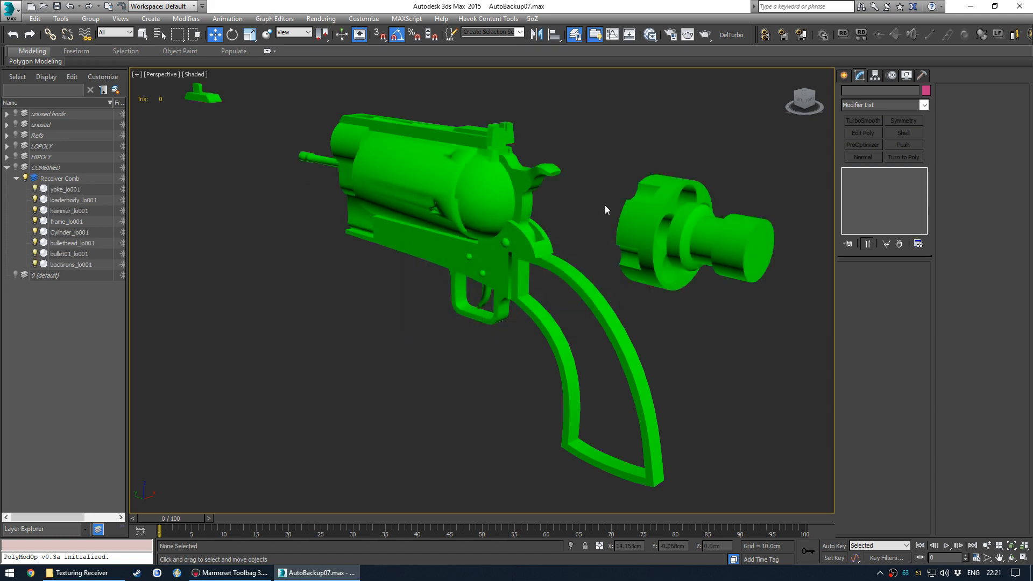
# Select the frame, cylinder, hammer, iron sights, yoke and loader meshes in turn to check how the parts were combined.
pyautogui.keyDown('alt'); pyautogui.moveTo(428, 257); pyautogui.dragTo(468, 253, button='middle'); pyautogui.keyUp('alt')
pyautogui.click(468, 254)
pyautogui.click(455, 180)
pyautogui.click(678, 203)
pyautogui.click(527, 176)
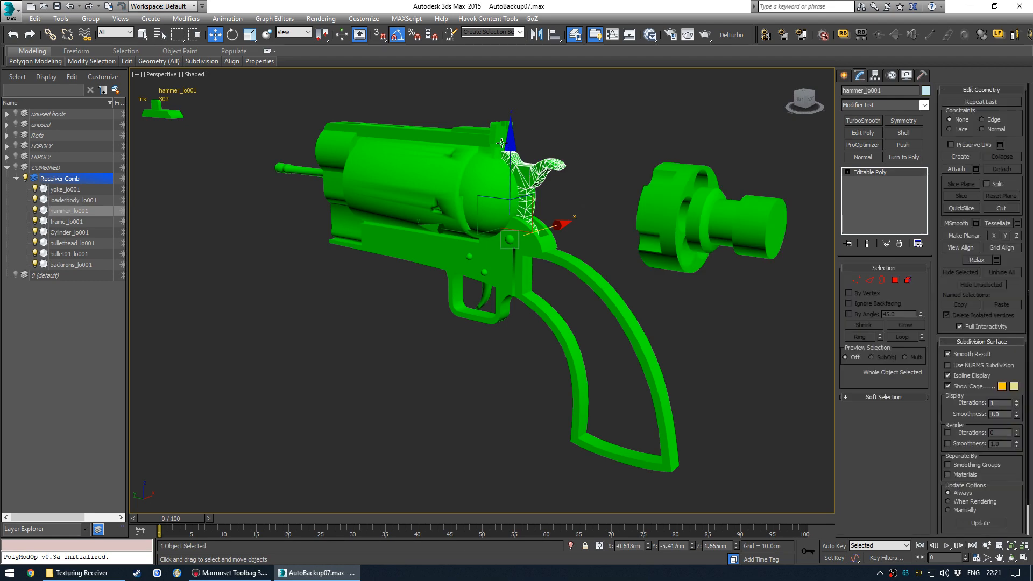
pyautogui.click(492, 133)
pyautogui.keyDown('alt'); pyautogui.moveTo(461, 175); pyautogui.dragTo(437, 212, button='middle'); pyautogui.keyUp('alt')
pyautogui.click(329, 212)
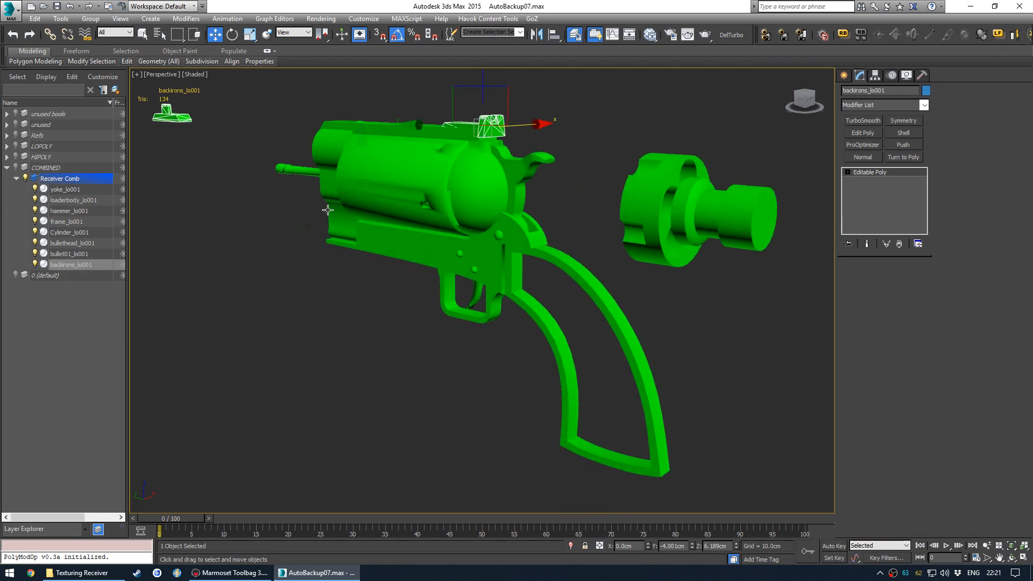
pyautogui.moveTo(297, 246); pyautogui.dragTo(319, 284, button='middle')
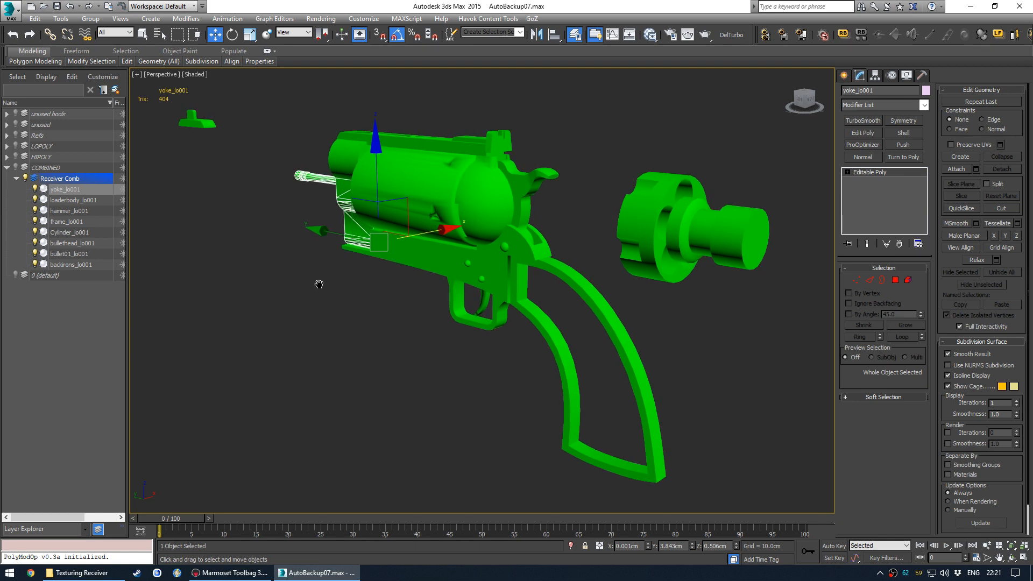
pyautogui.click(287, 277)
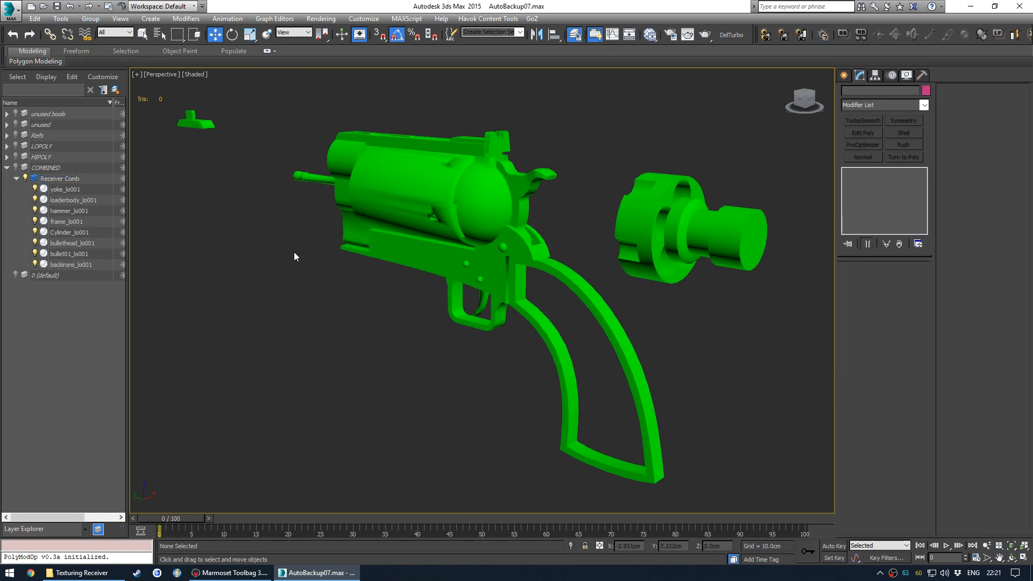
pyautogui.click(198, 121)
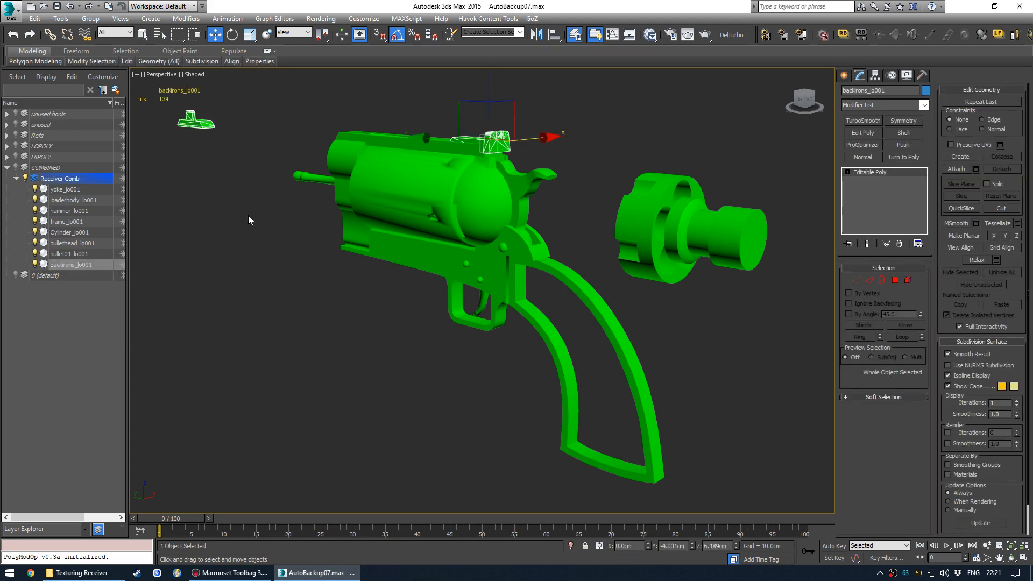
pyautogui.click(414, 239)
pyautogui.click(442, 183)
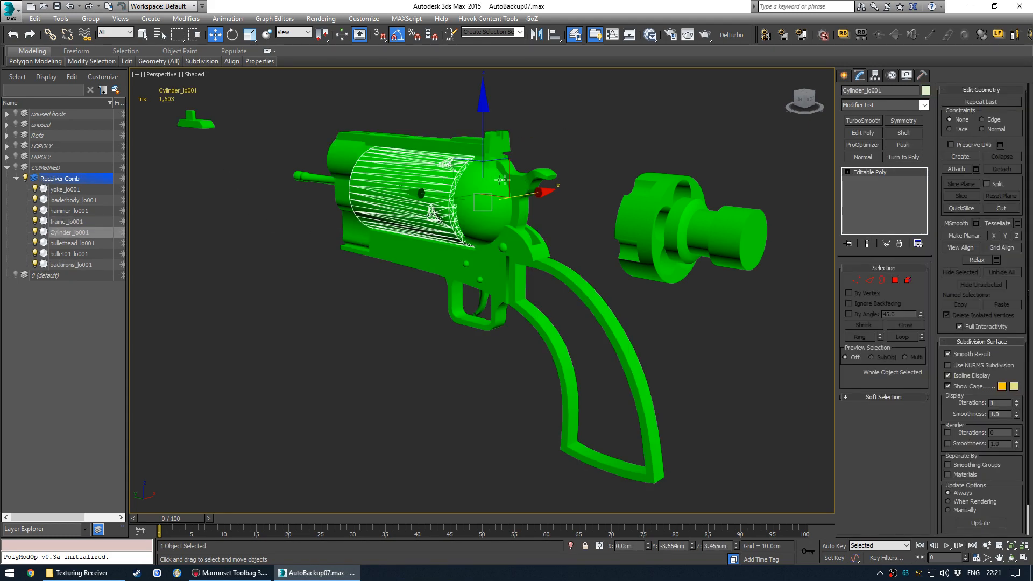
pyautogui.click(526, 177)
pyautogui.click(627, 188)
pyautogui.click(633, 212)
pyautogui.click(611, 178)
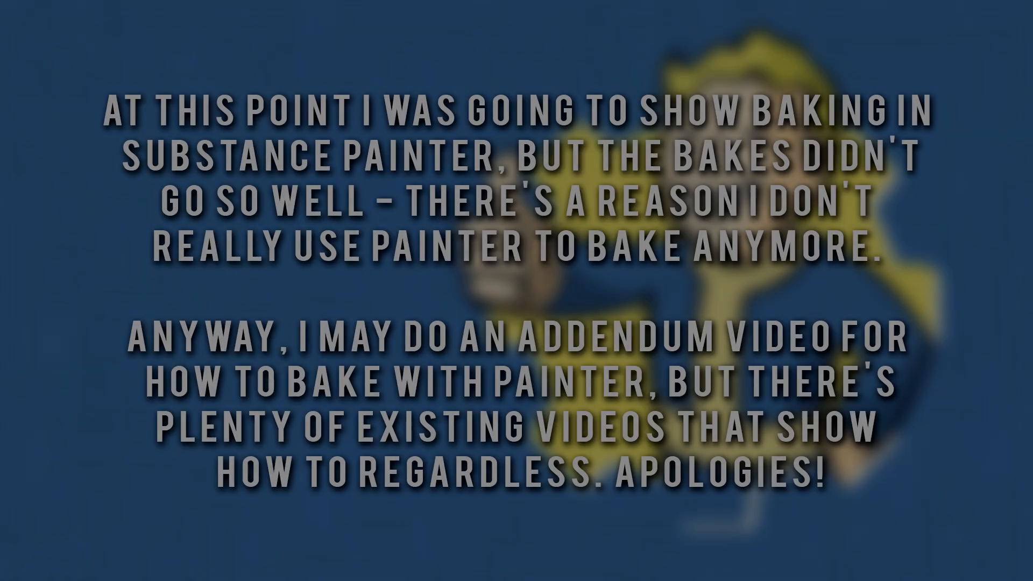